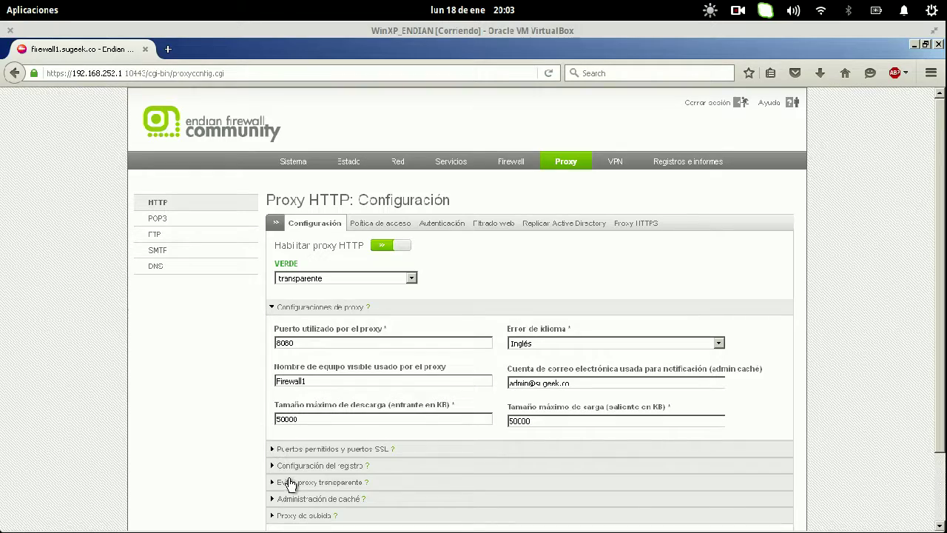
- Open a new browser tab and check this session's downloads
scroll(194, 375, "down", 3)
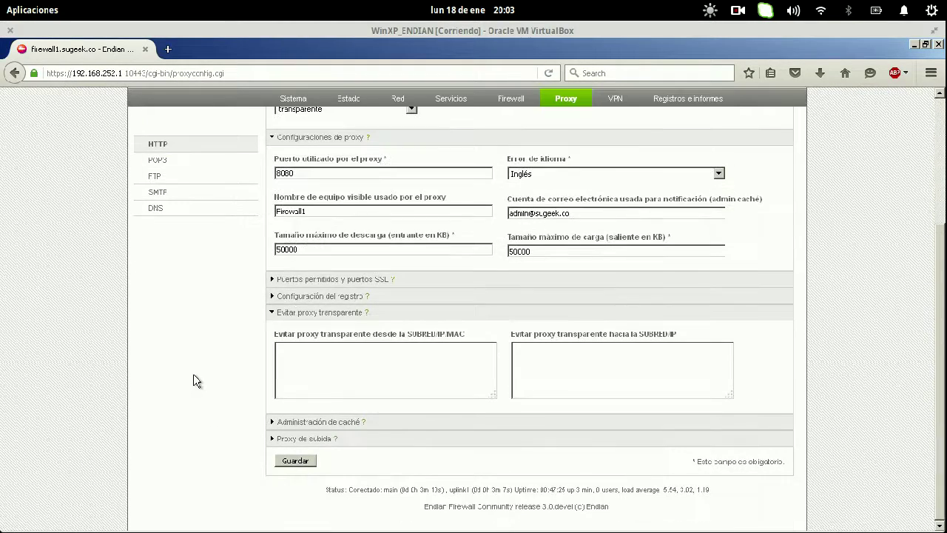
scroll(247, 326, "up", 2)
scroll(247, 327, "up", 3)
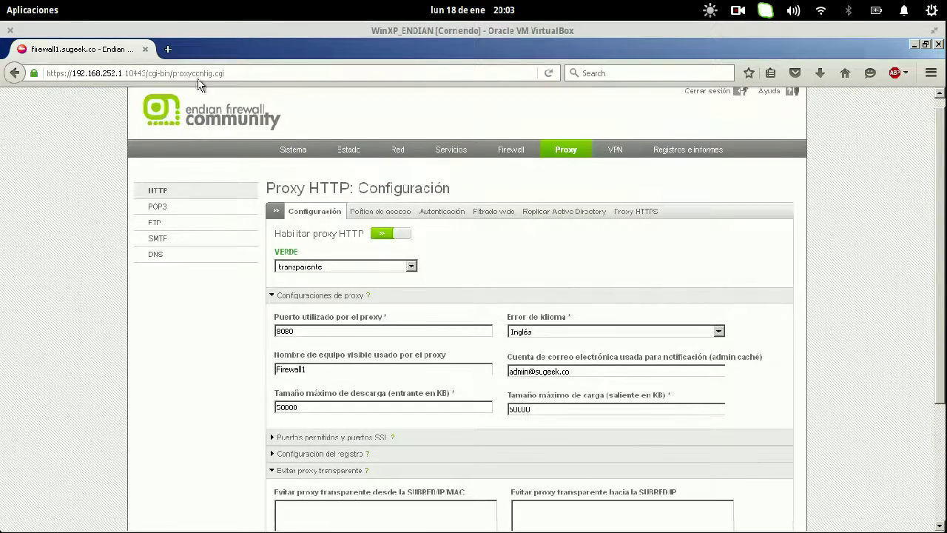
left_click(168, 49)
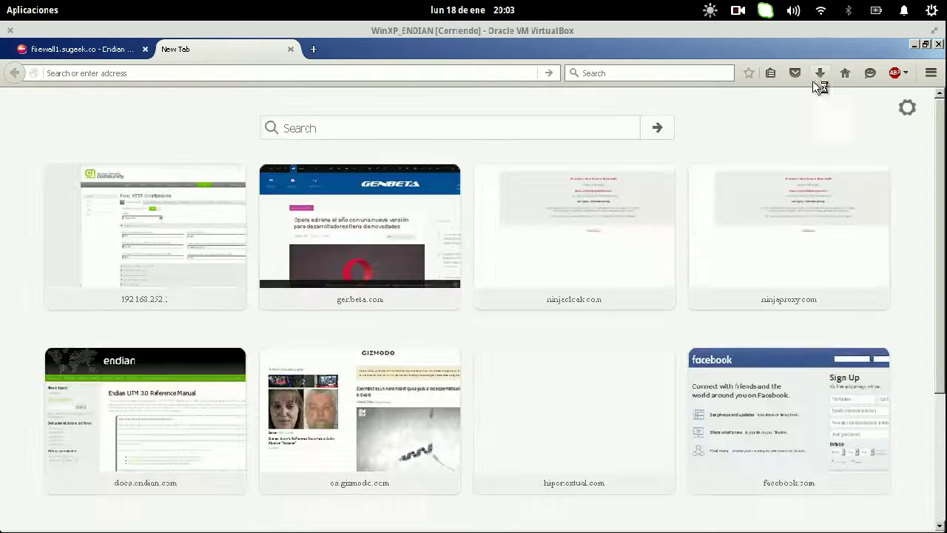
left_click(819, 73)
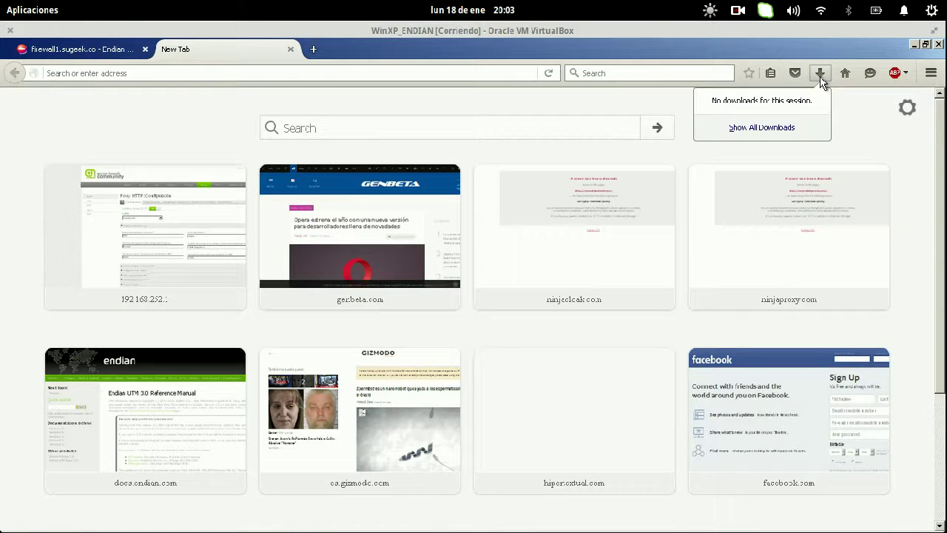
- Visit debian.org and select the category-domains-cleaning denial reason
left_click(387, 74)
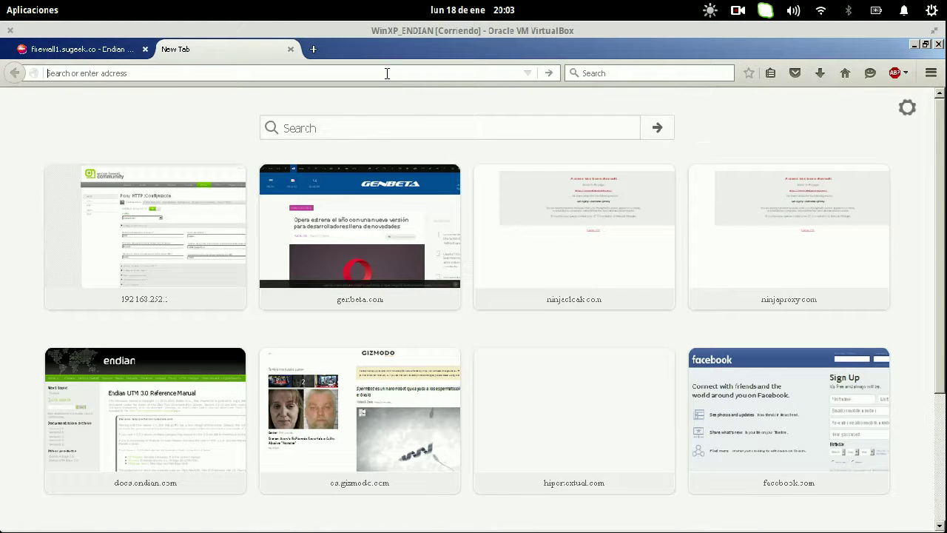
type("iso.")
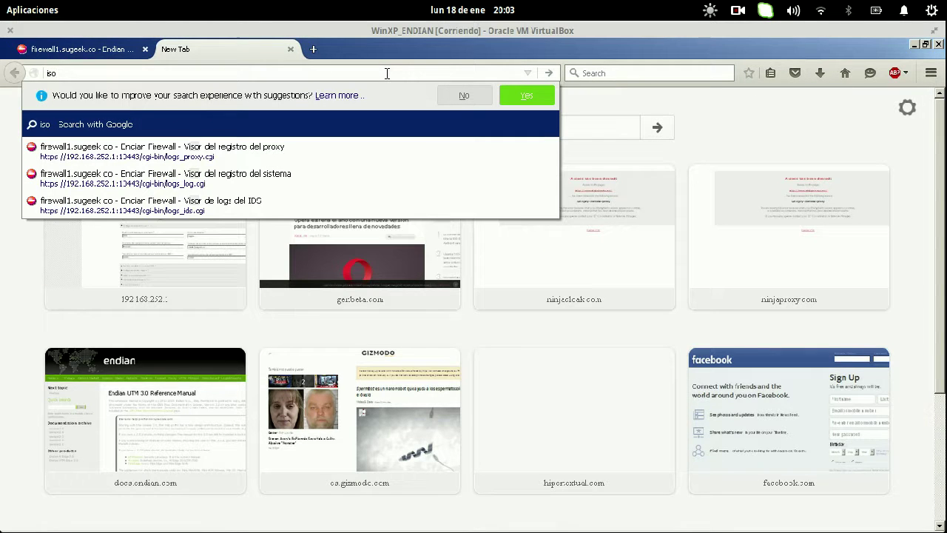
key("BackSpace")
key("BackSpace")
key("BackSpace")
key("BackSpace")
type("deb")
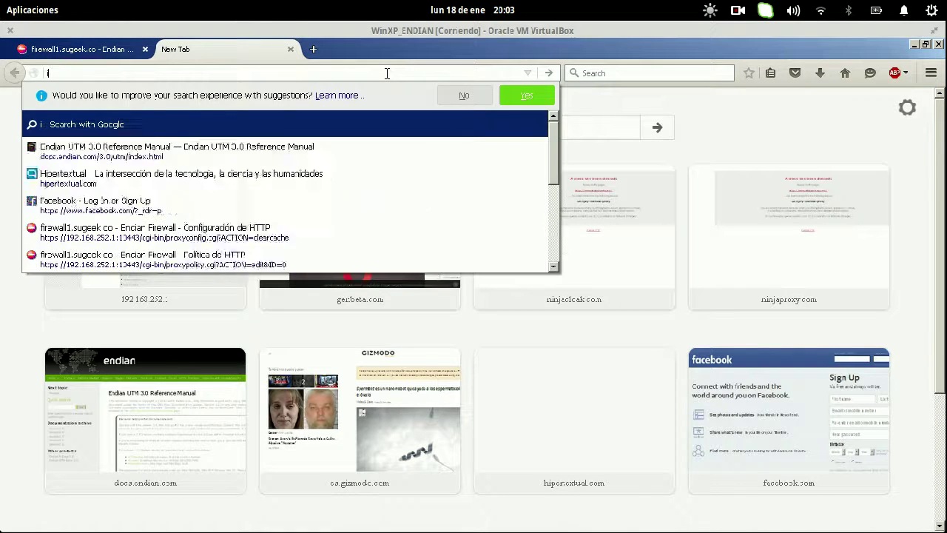
type("ian.org")
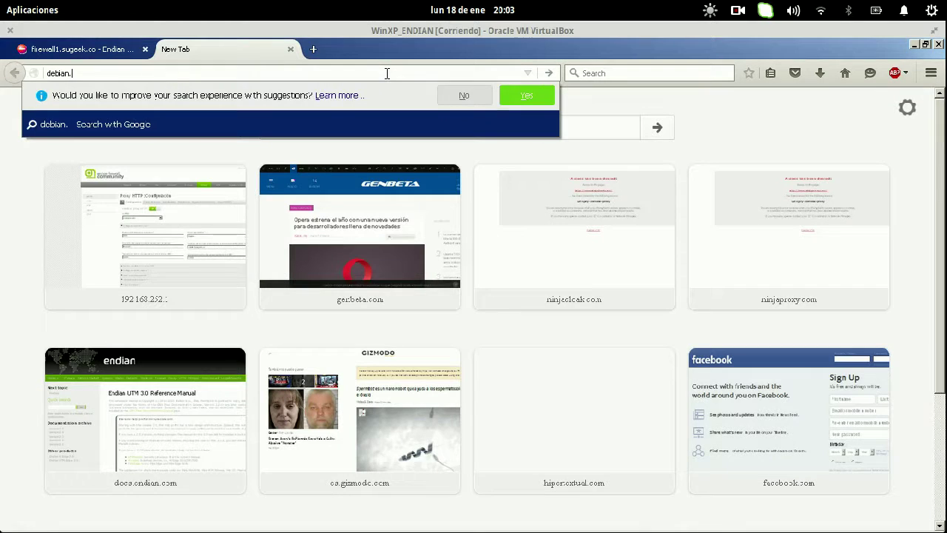
key("Return")
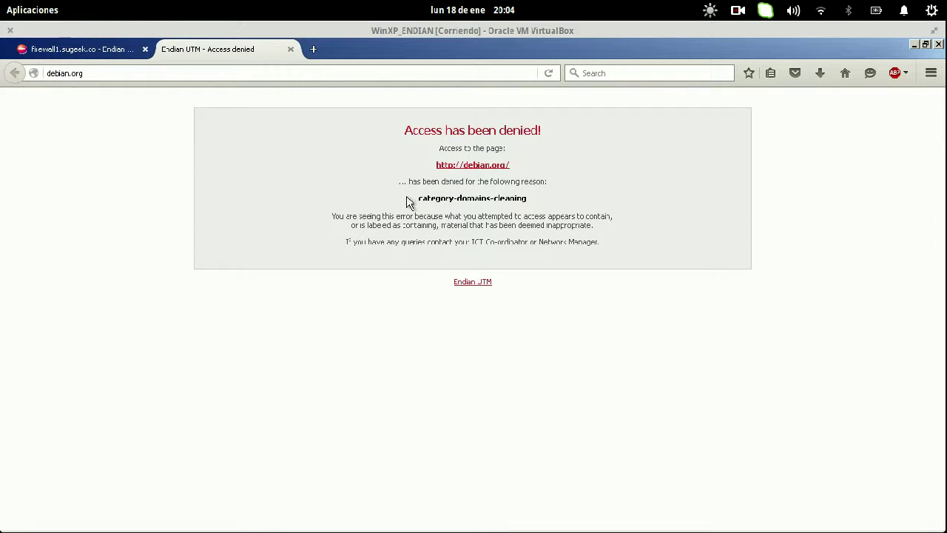
left_click_drag(406, 199, 528, 204)
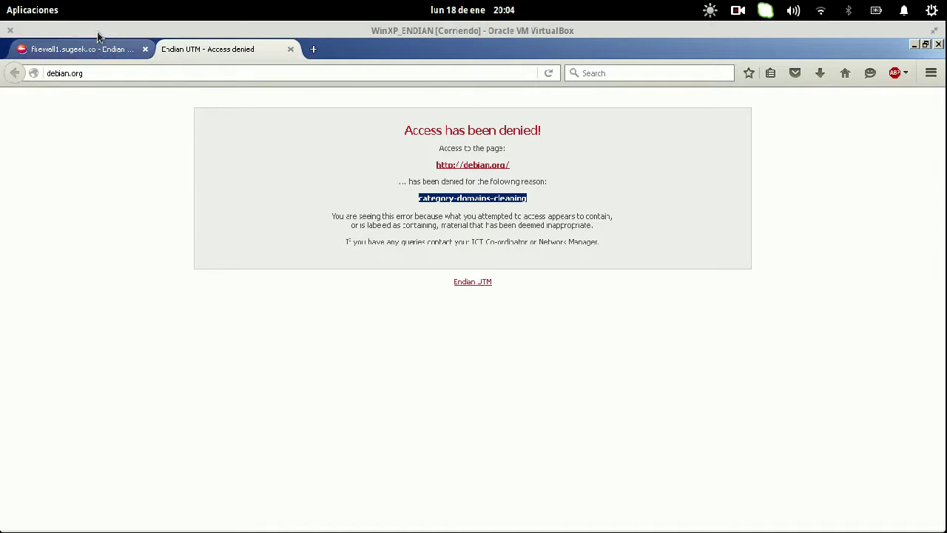
- Edit access policy 1 so its source type is Red/IP 192.168.252.2
left_click(81, 48)
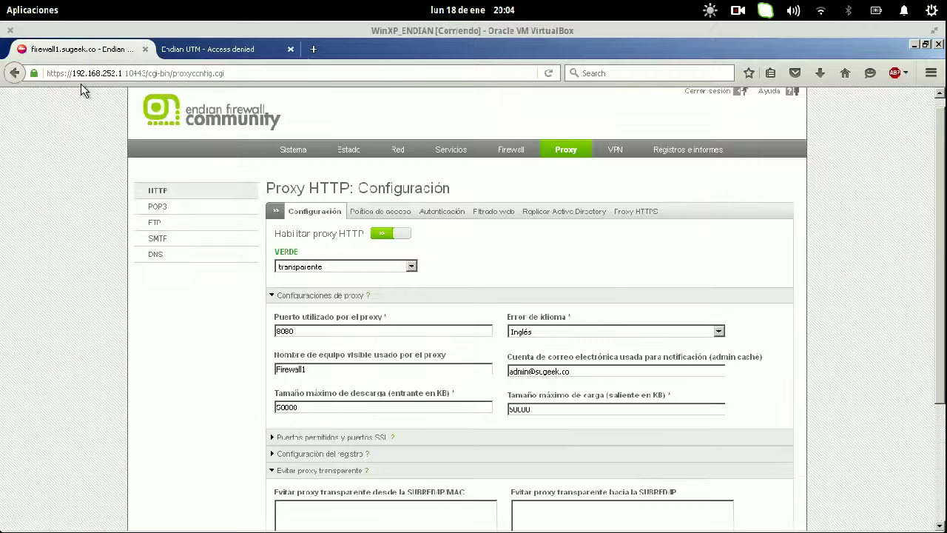
left_click(392, 213)
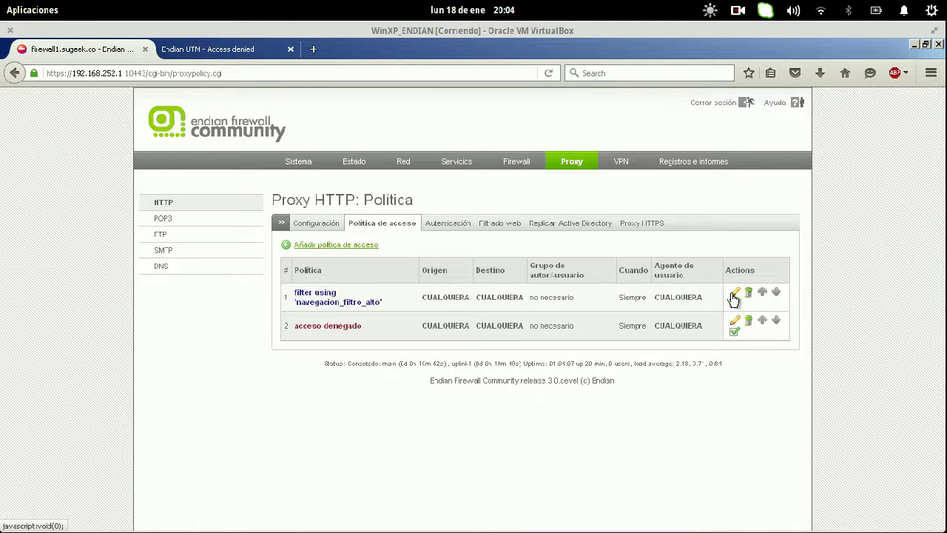
left_click(733, 298)
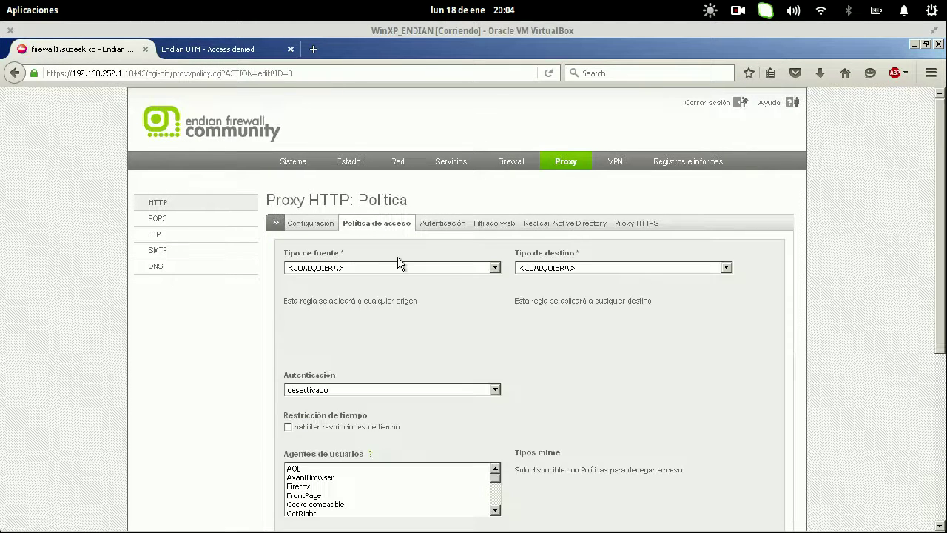
left_click(400, 271)
left_click(395, 296)
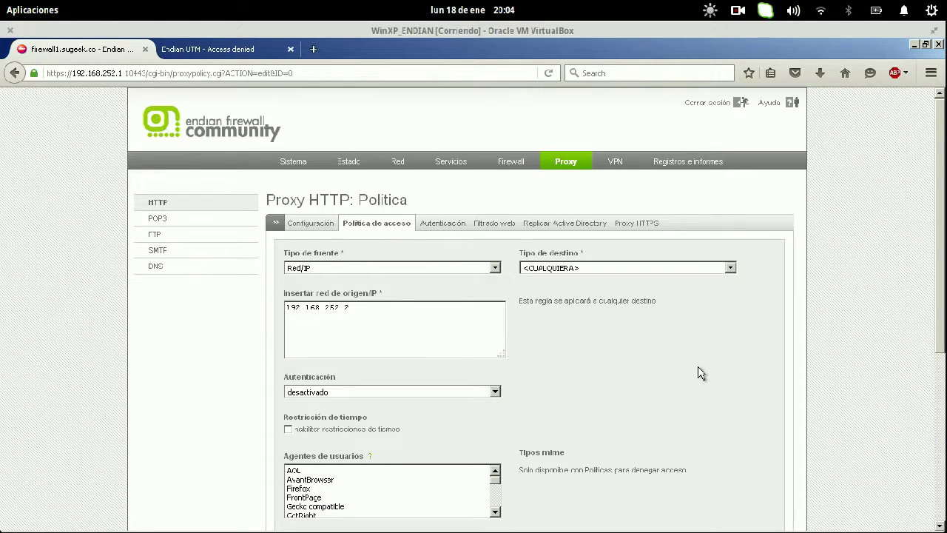
- Set the policy's profile filter to ninguno, update it and apply the proxy changes
scroll(700, 372, "down", 5)
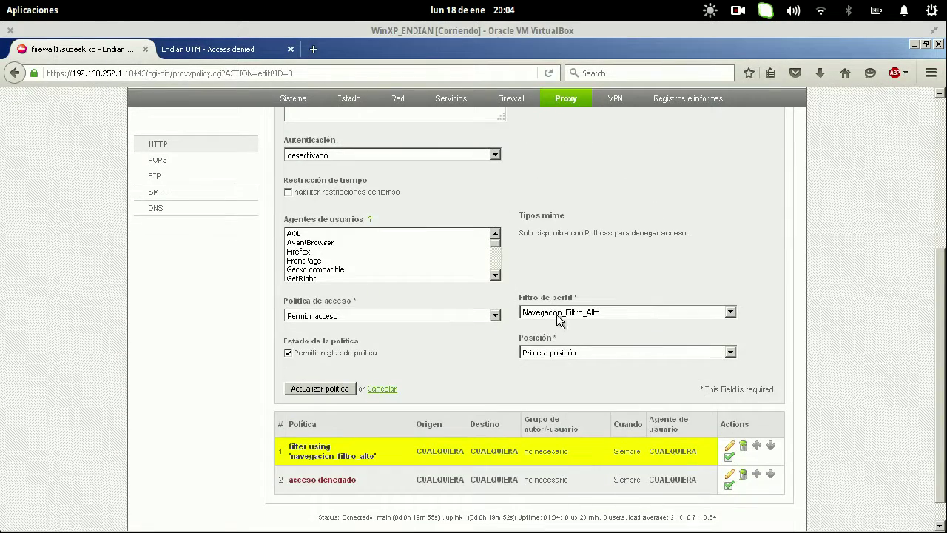
left_click(554, 313)
left_click(551, 321)
left_click(319, 389)
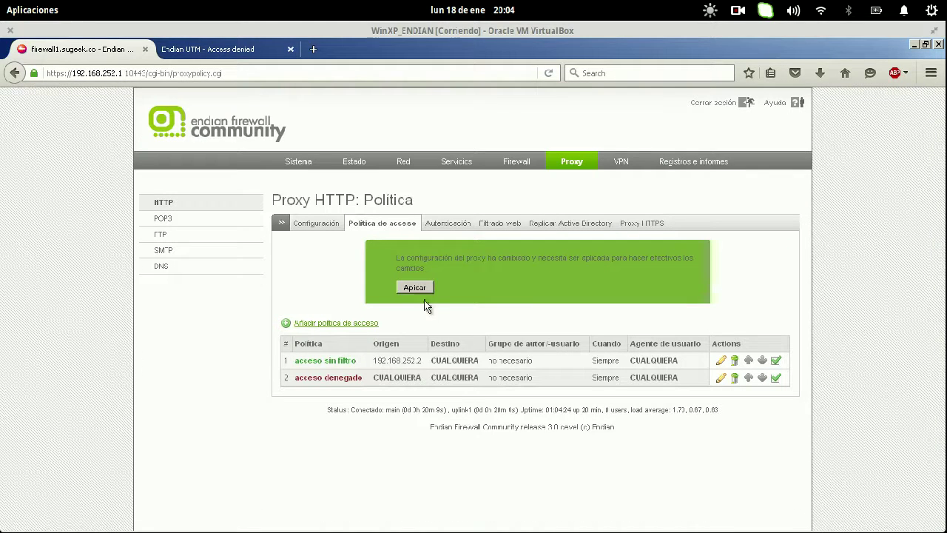
left_click(421, 288)
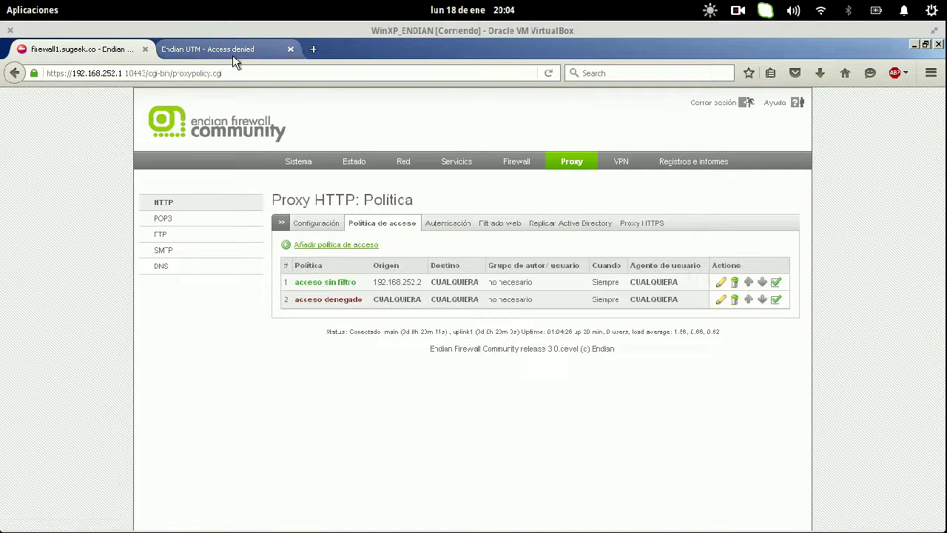
left_click(232, 51)
- Reload debian.org and open the CD/DVD ISO images HTTP/FTP download page
left_click(348, 73)
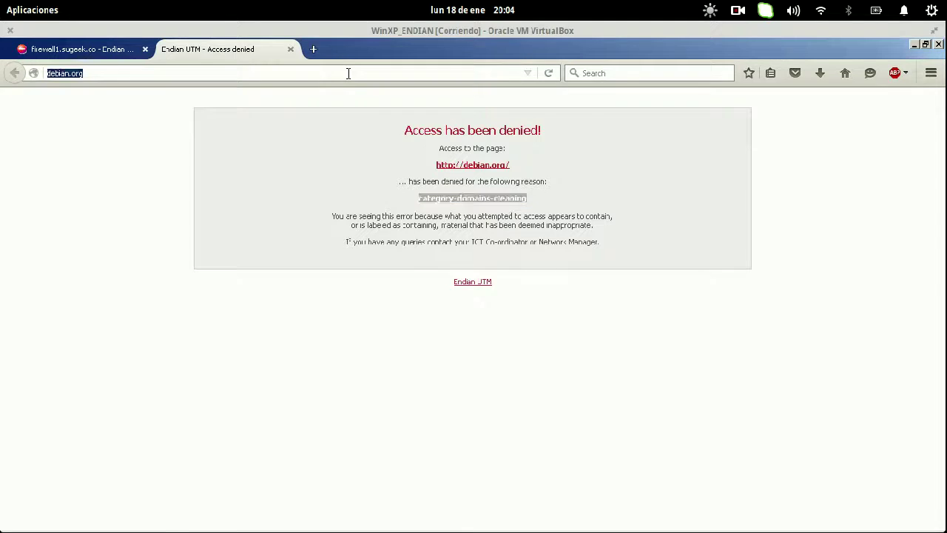
key("Return")
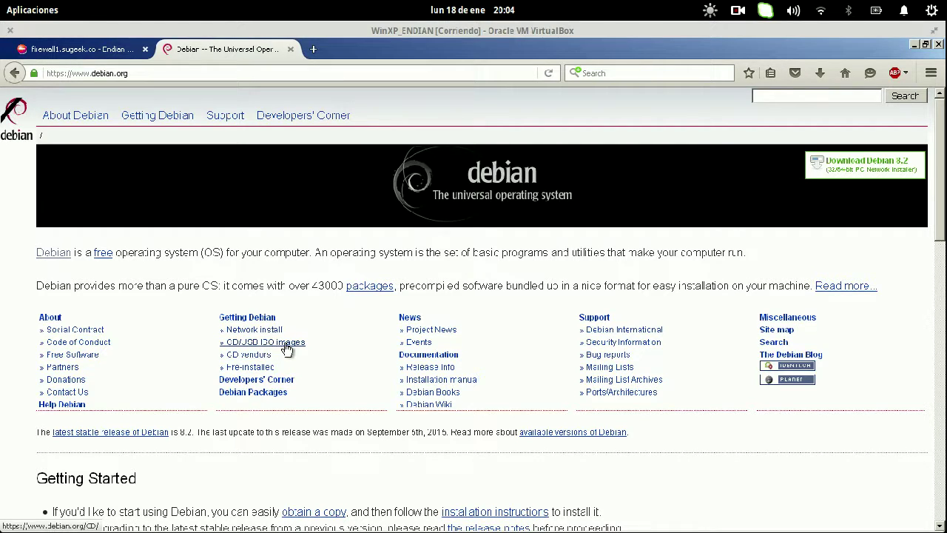
left_click(283, 344)
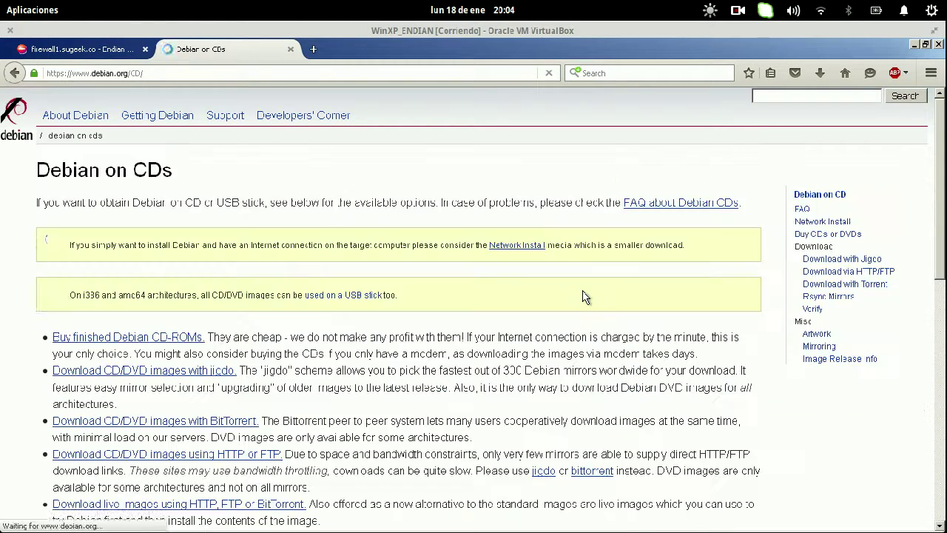
scroll(583, 296, "down", 5)
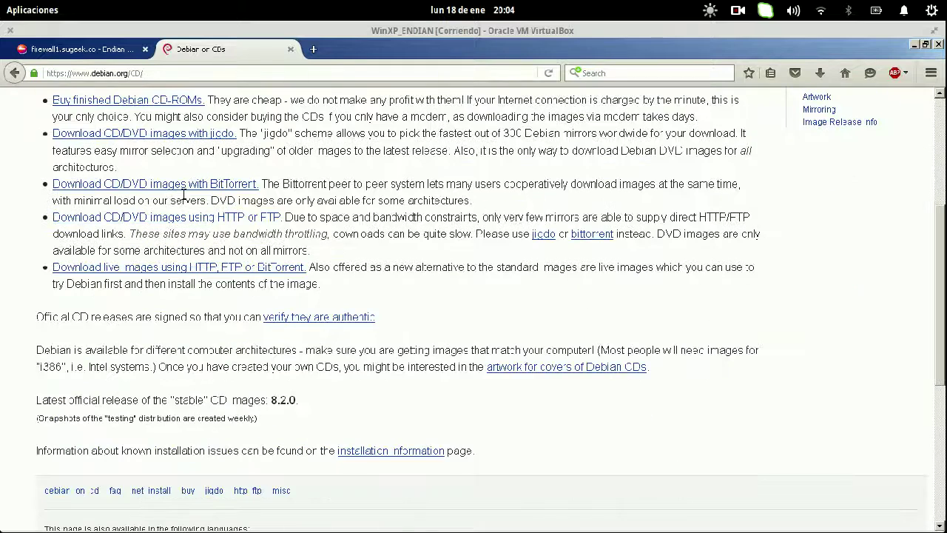
left_click(186, 222)
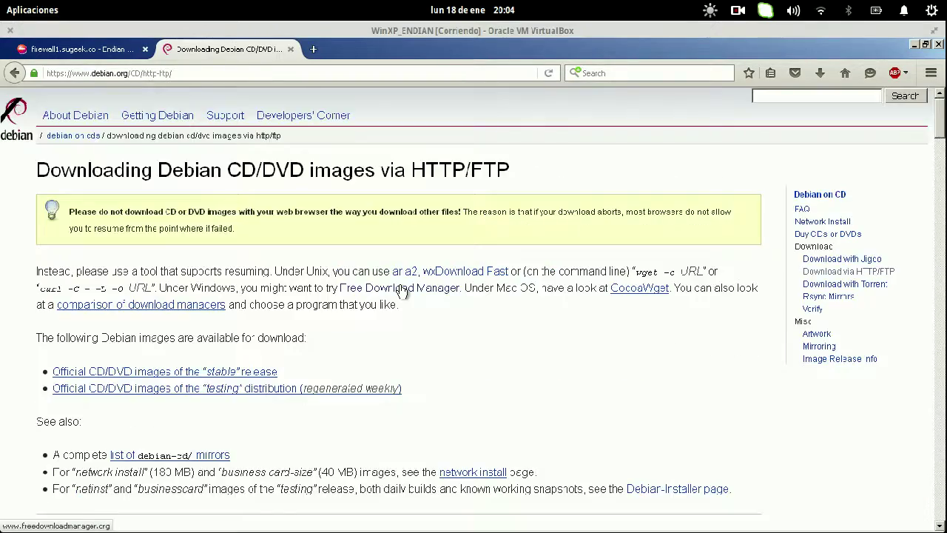
- Download debian-8.2.0-amd64-CD-1.iso from stable amd64, getting the proxy's too-large error
scroll(402, 291, "down", 7)
scroll(338, 237, "up", 3)
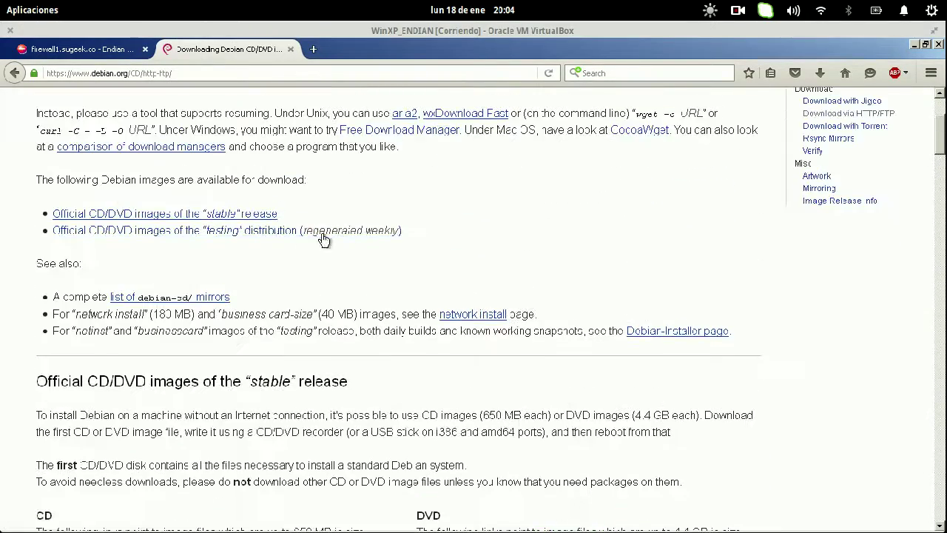
left_click(254, 219)
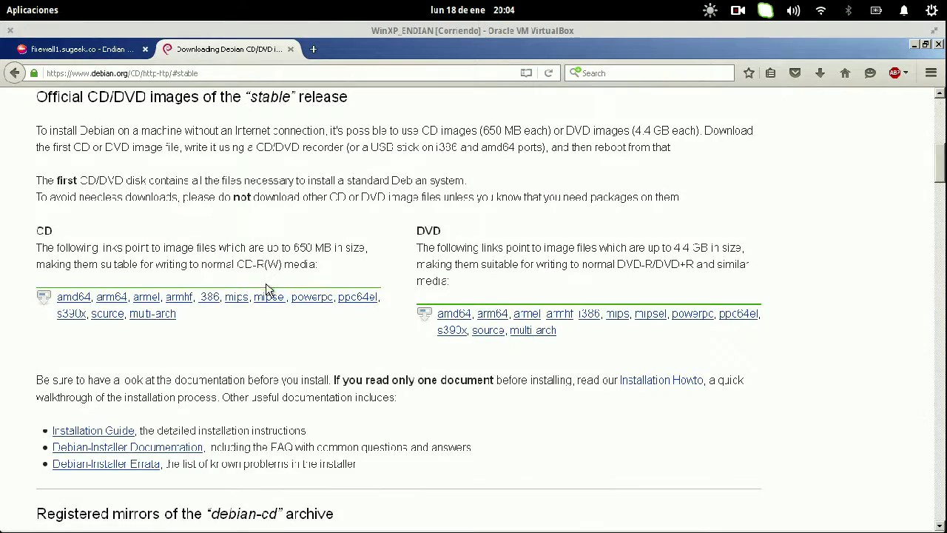
left_click(80, 300)
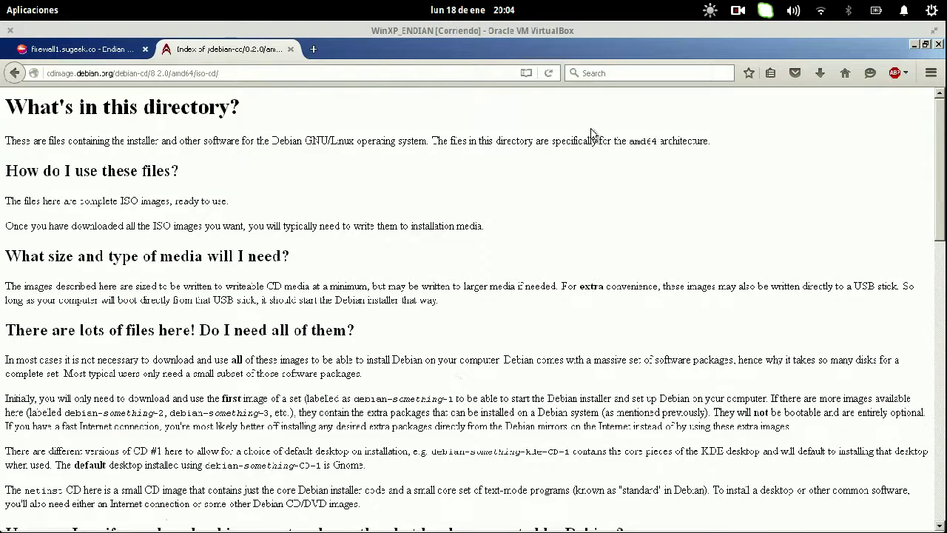
scroll(418, 257, "down", 10)
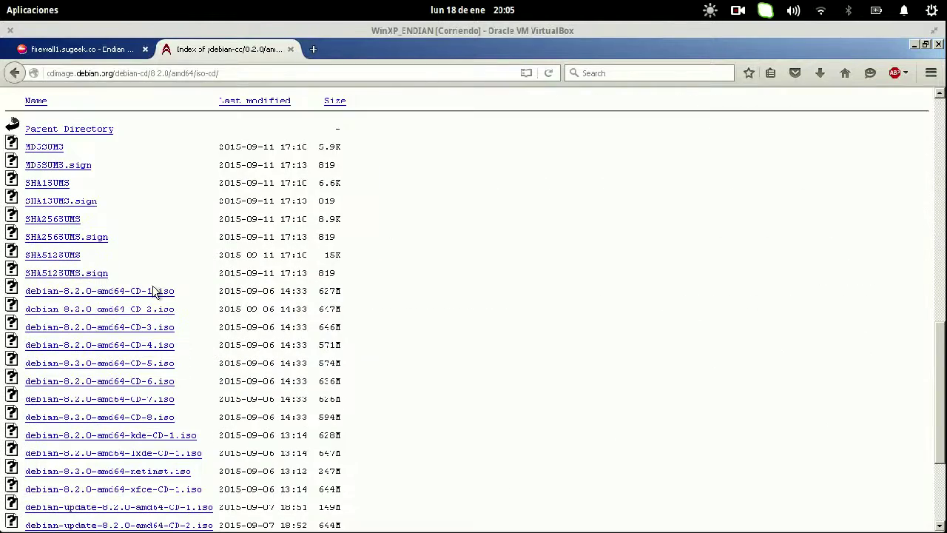
left_click(150, 295)
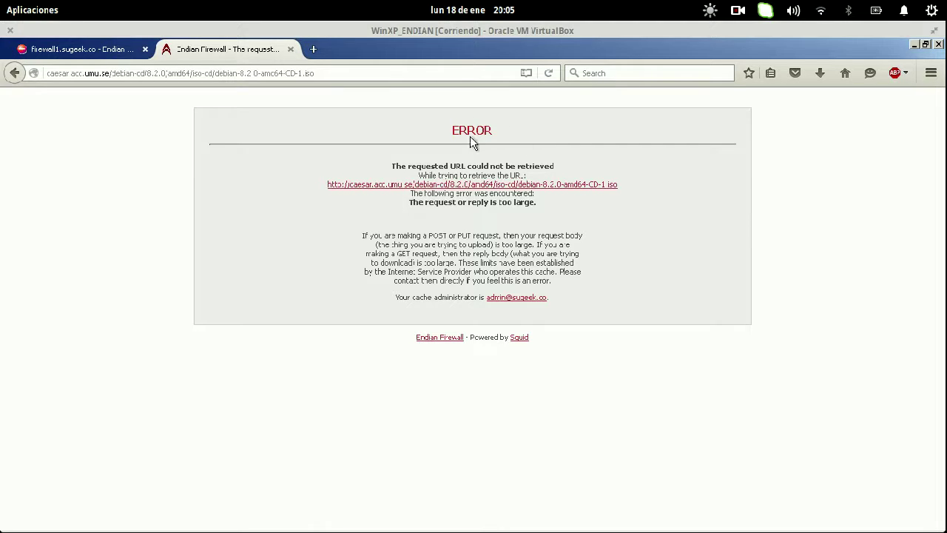
left_click_drag(541, 339, 511, 339)
- Check the 50000 KB maximum download size and type '50000 KB to MB' in a new tab
left_click(87, 50)
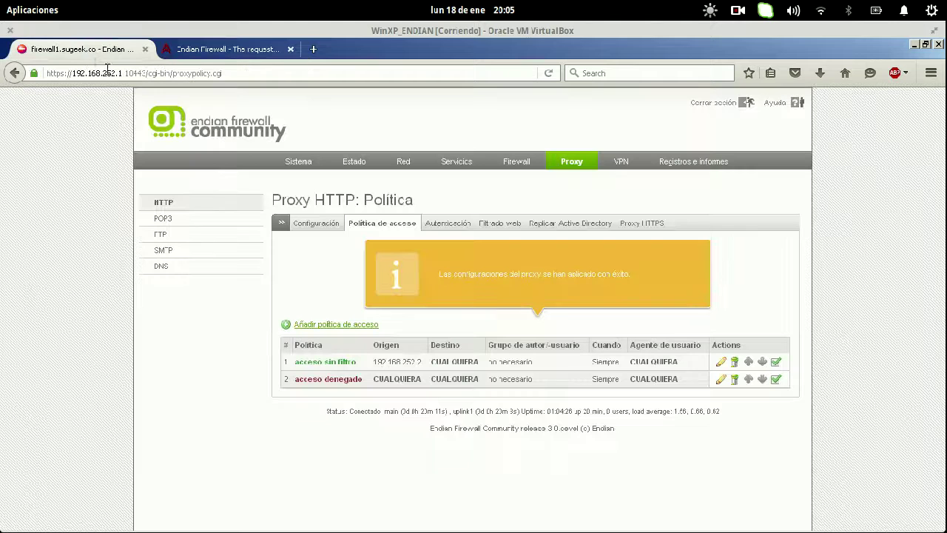
left_click(327, 230)
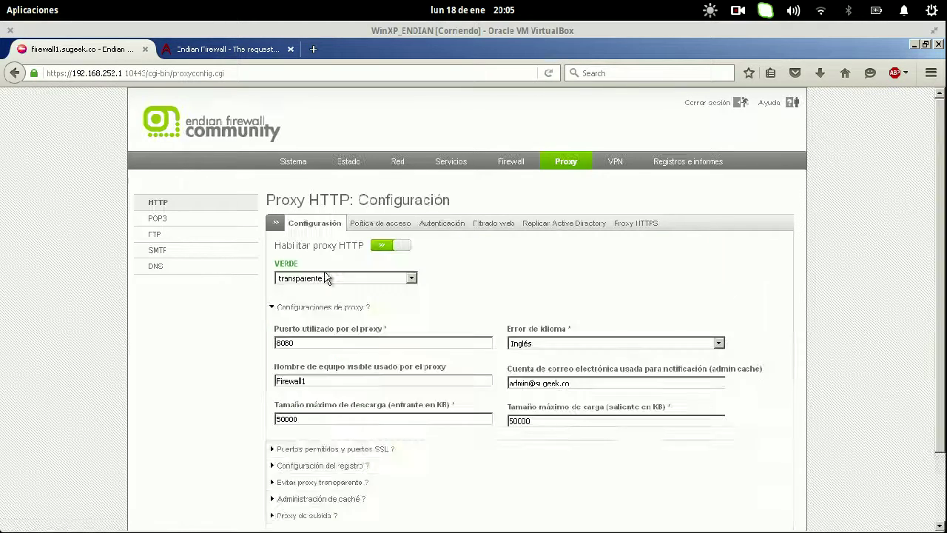
scroll(466, 379, "down", 1)
scroll(466, 378, "down", 3)
left_click_drag(368, 337, 275, 341)
left_click(356, 343)
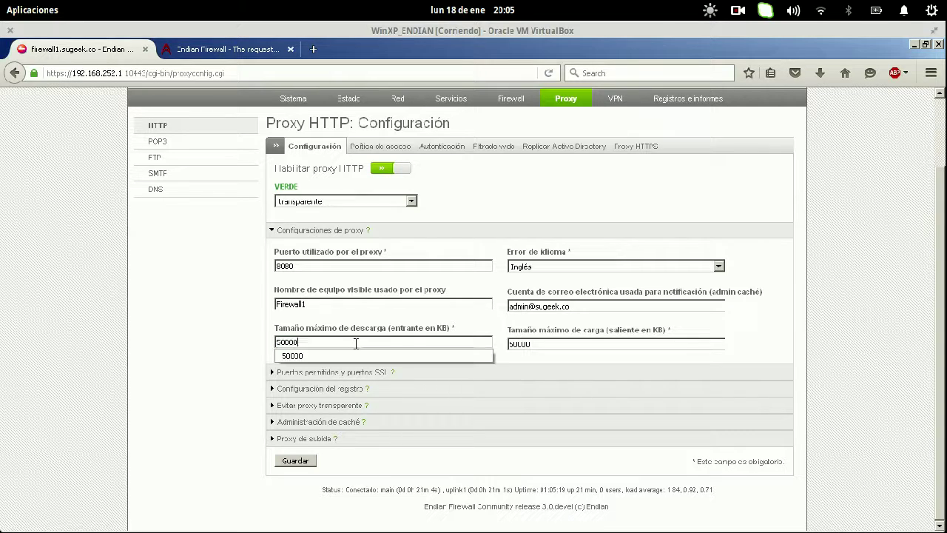
left_click(314, 48)
type("50000")
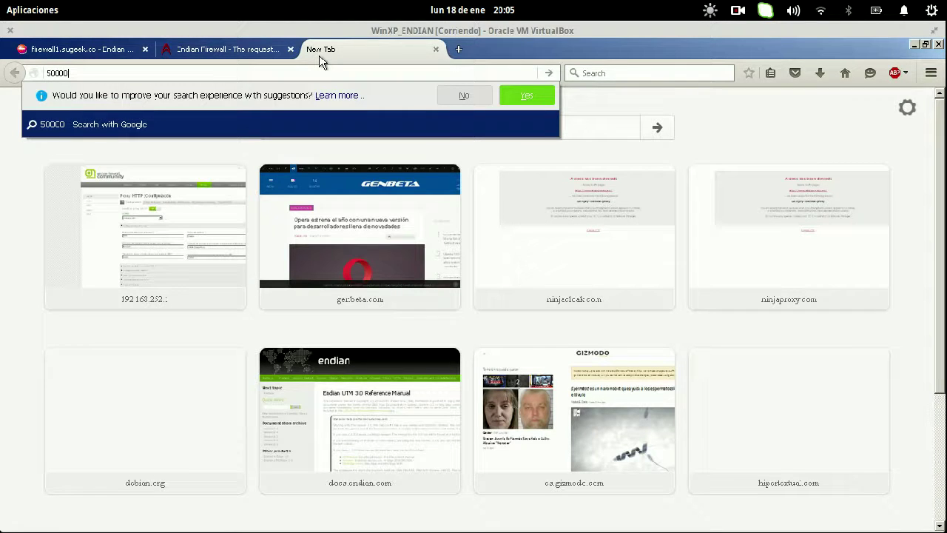
type(" KB to MB")
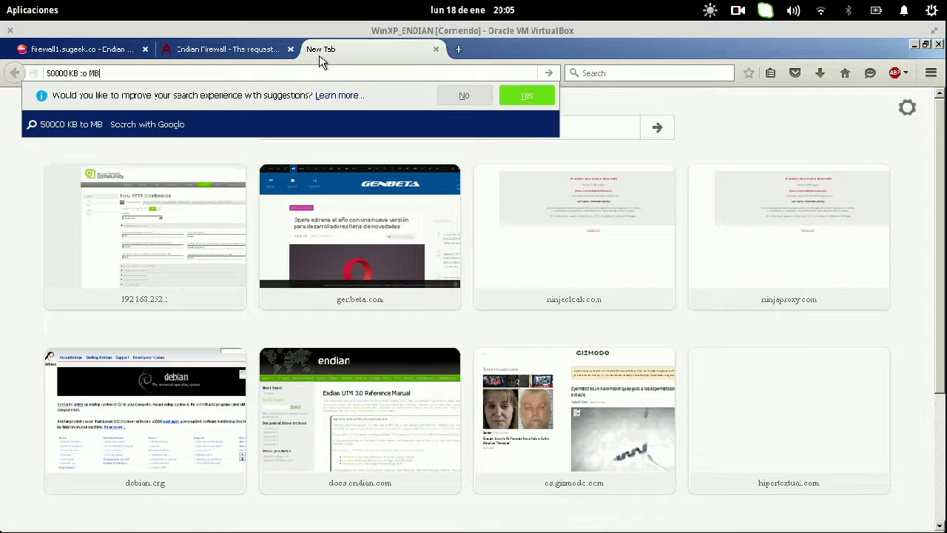
- Search '50000 KB to MB' to get 50 MB, then search for 7zip in a new tab
key("Return")
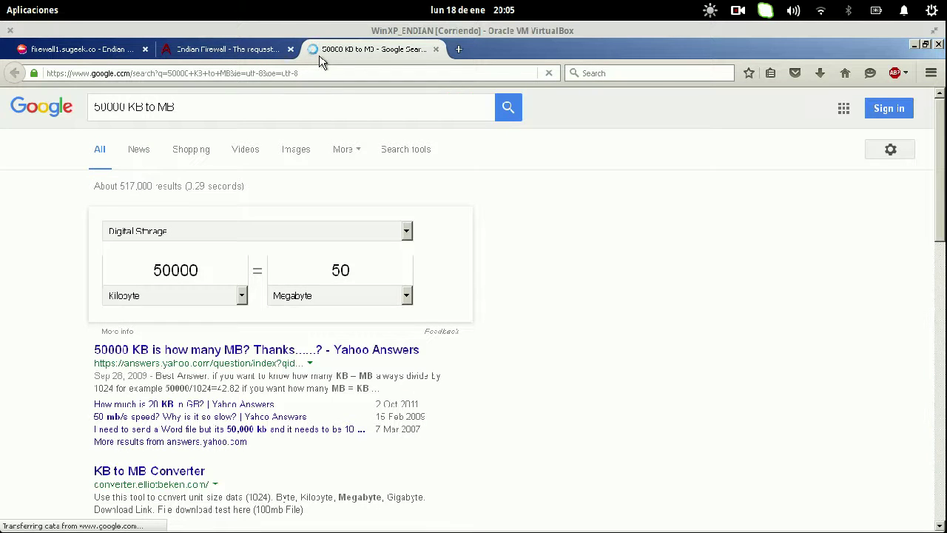
left_click(457, 51)
type("7zip")
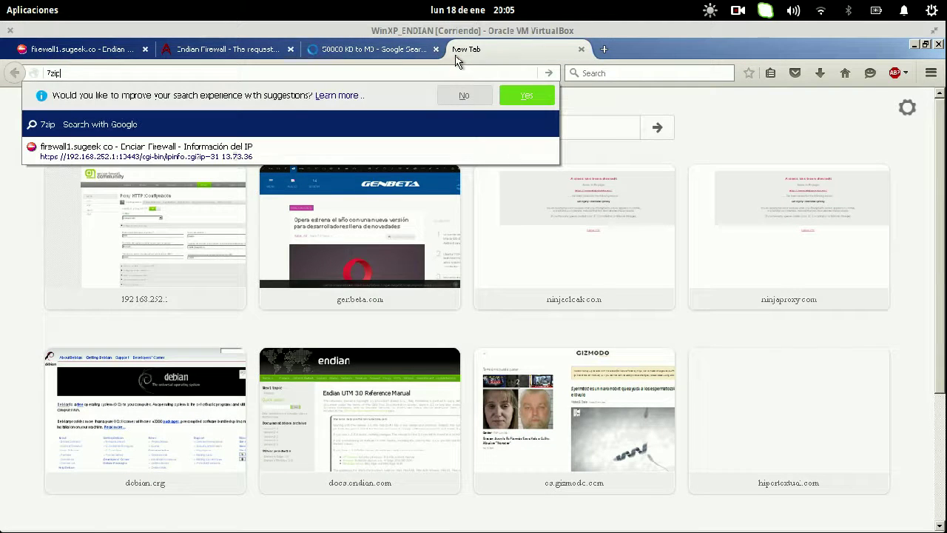
key("Return")
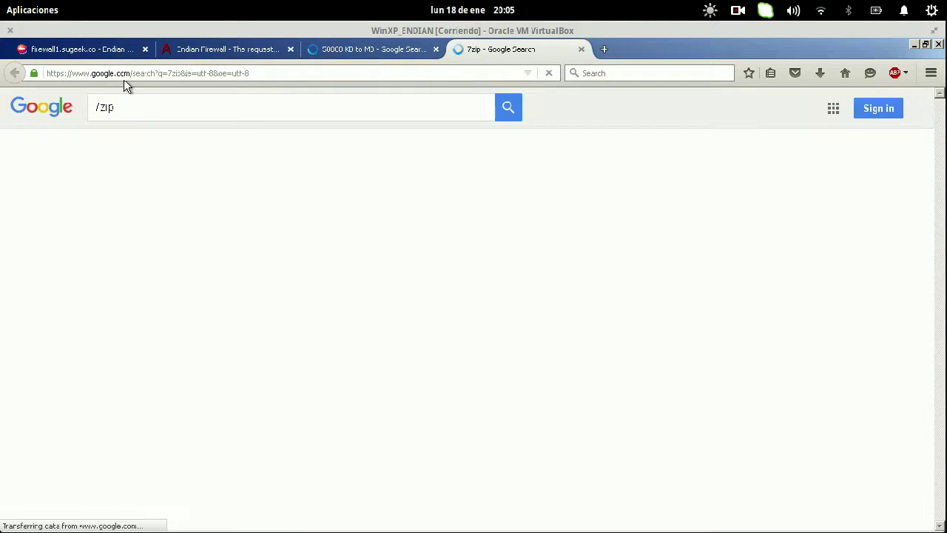
- Download and save the 32-bit 7-Zip installer from 7-zip.org
left_click(107, 214)
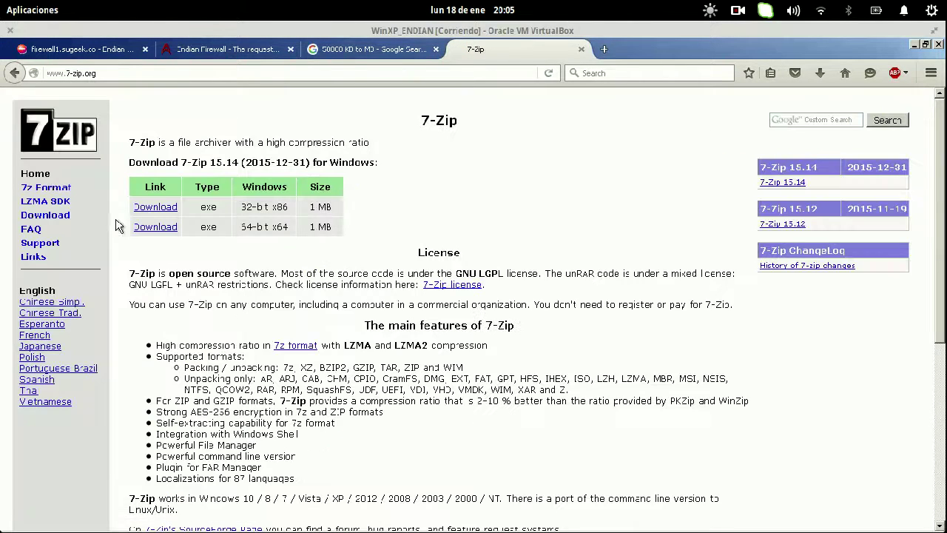
left_click(163, 211)
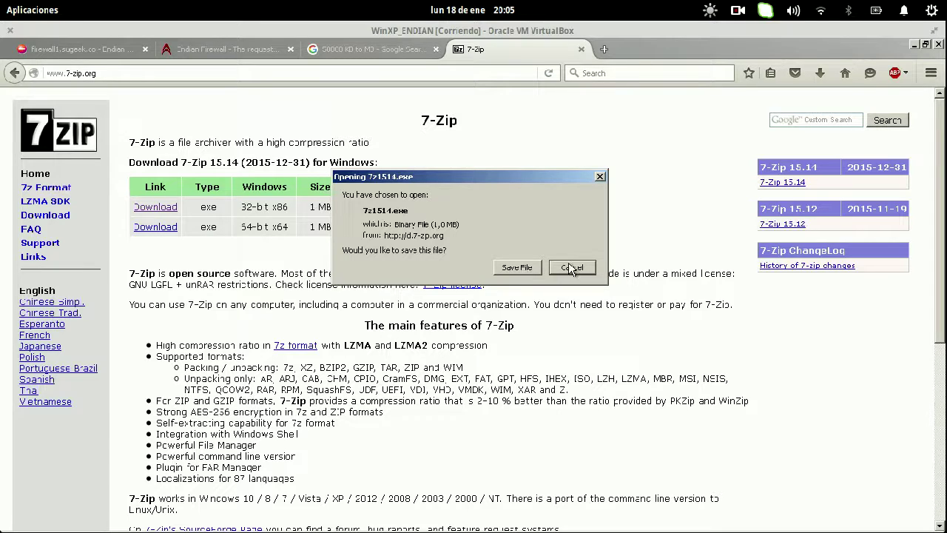
left_click(521, 268)
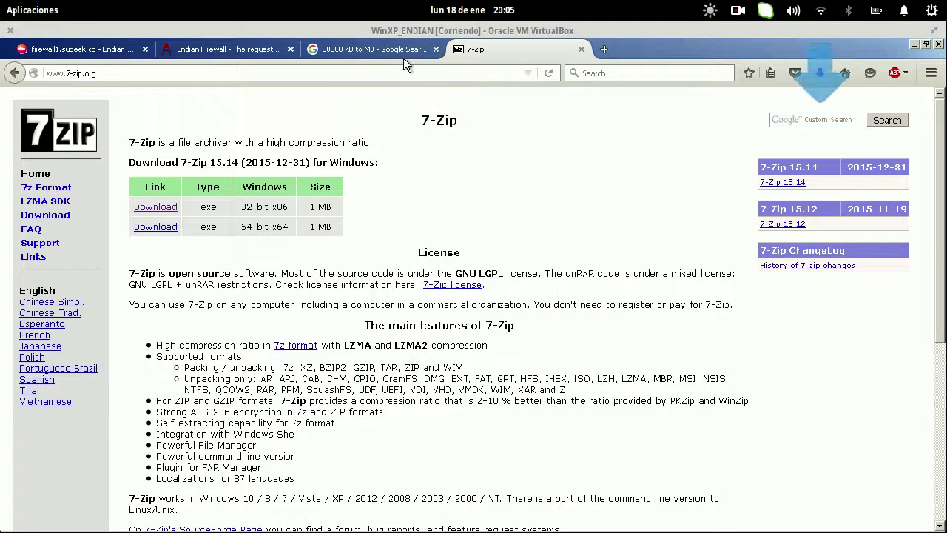
- Search for VLC and save the vlc-2.2.1-win32.exe installer from videolan.org
left_click(378, 47)
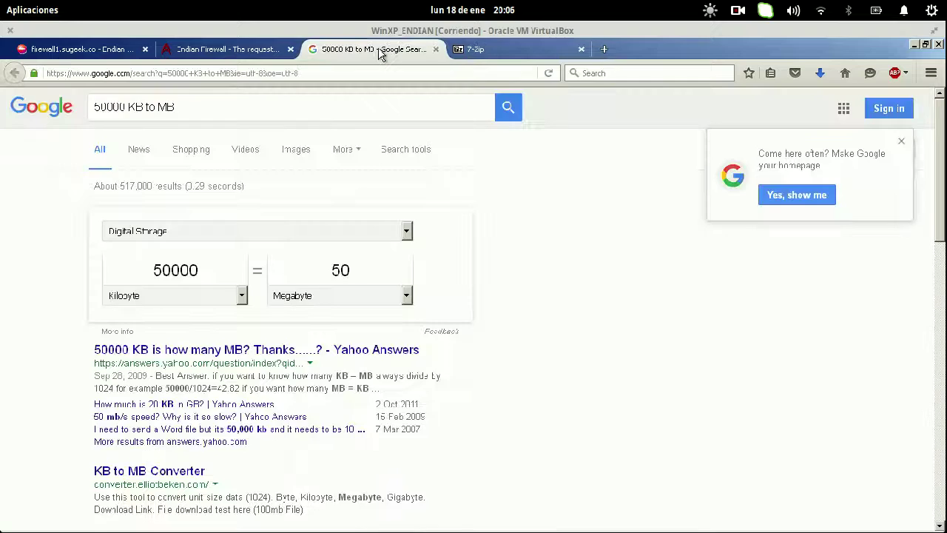
left_click(258, 113)
key("ctrl+a")
type("VLC")
key("Return")
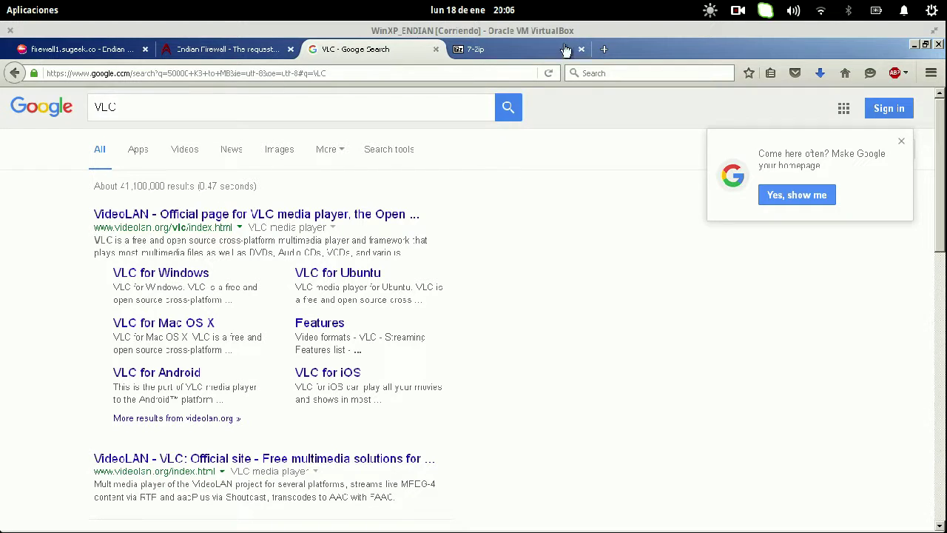
left_click(221, 213)
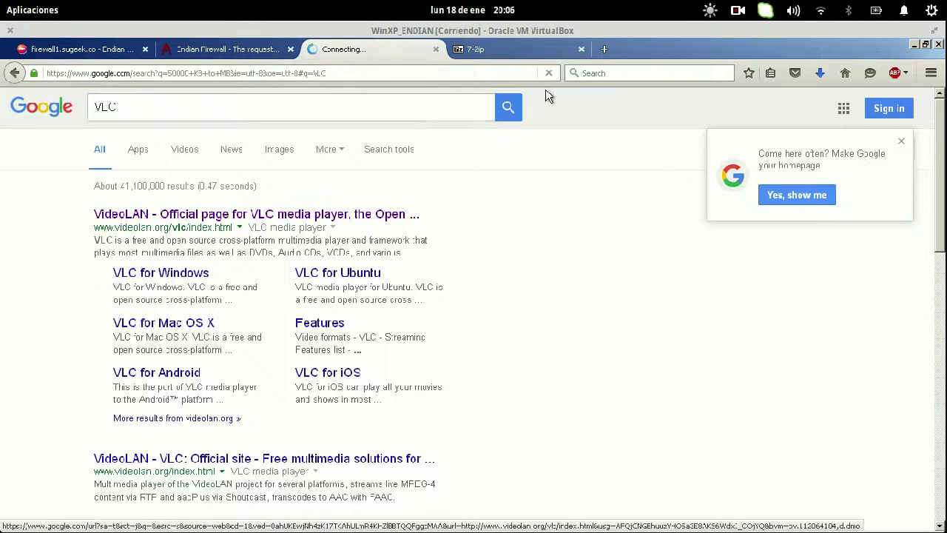
left_click(581, 50)
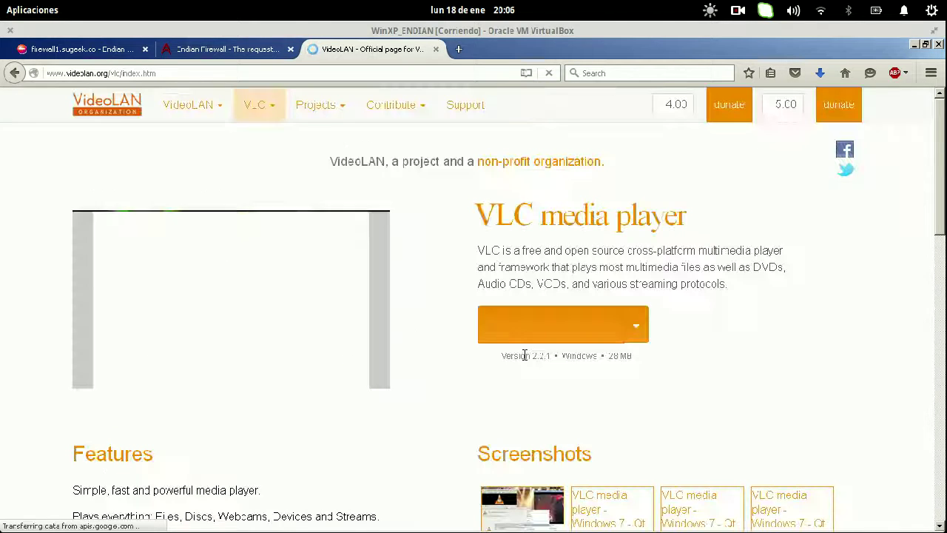
left_click(567, 328)
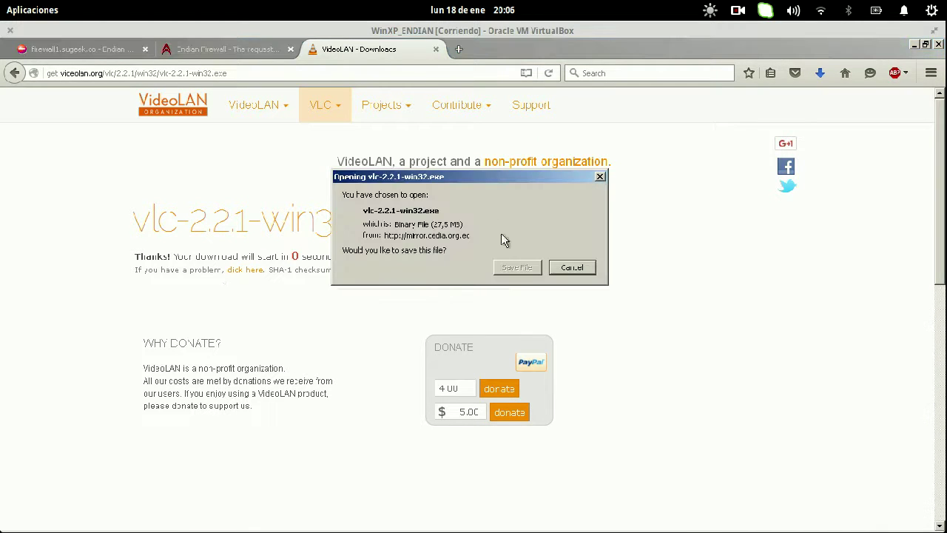
left_click(516, 267)
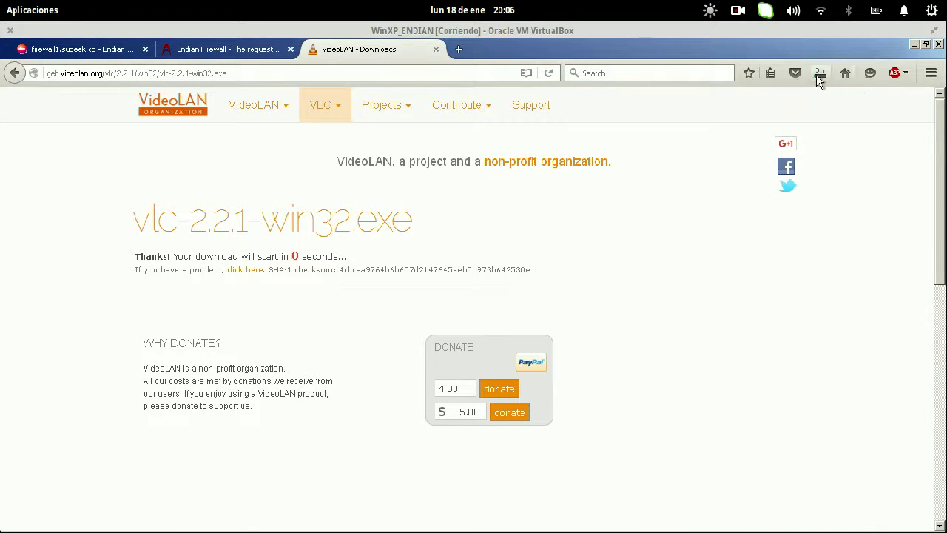
left_click(818, 74)
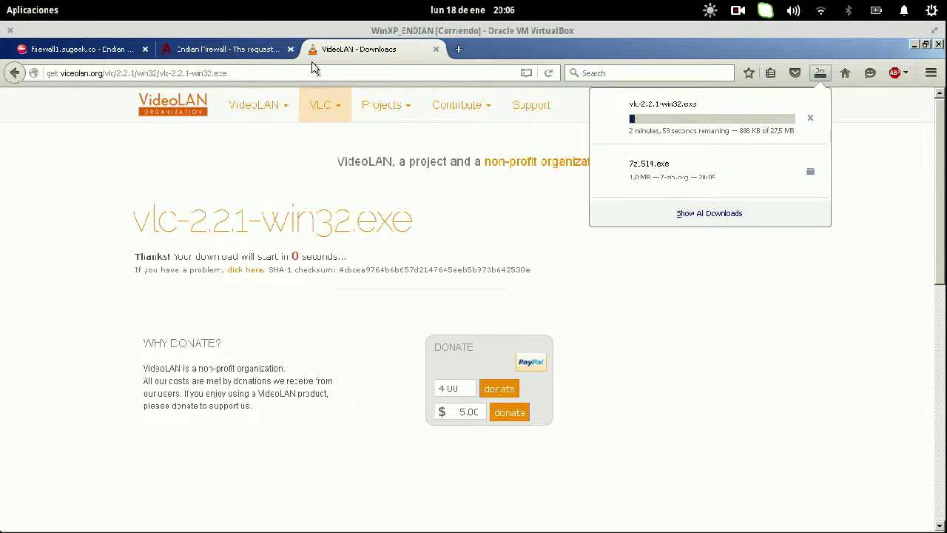
- Return to the firewall window and reload the HTTP proxy configuration page
left_click(113, 49)
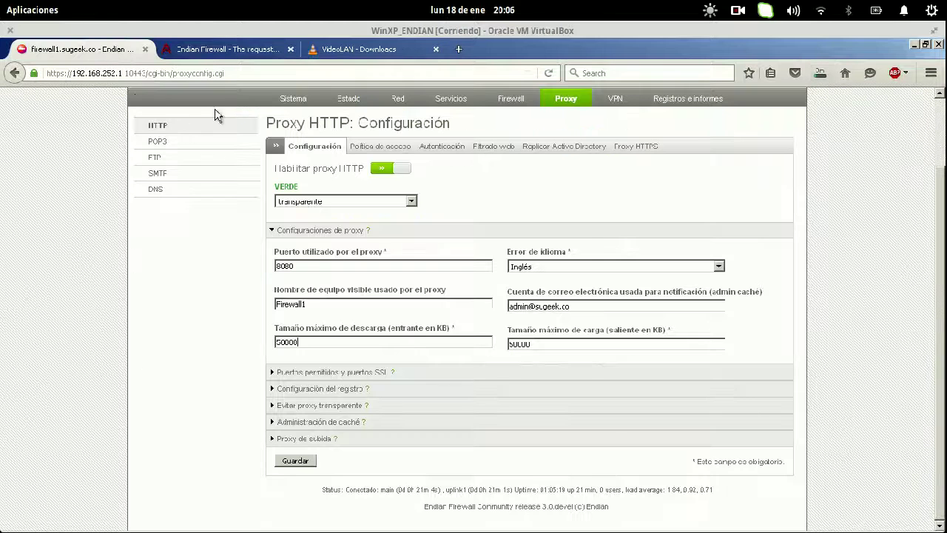
left_click(275, 99)
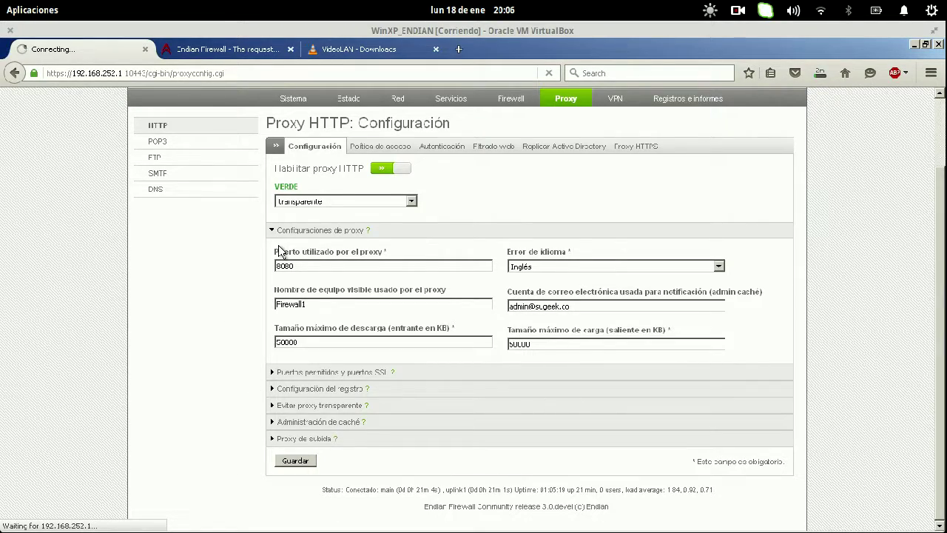
key("super")
left_click(317, 183)
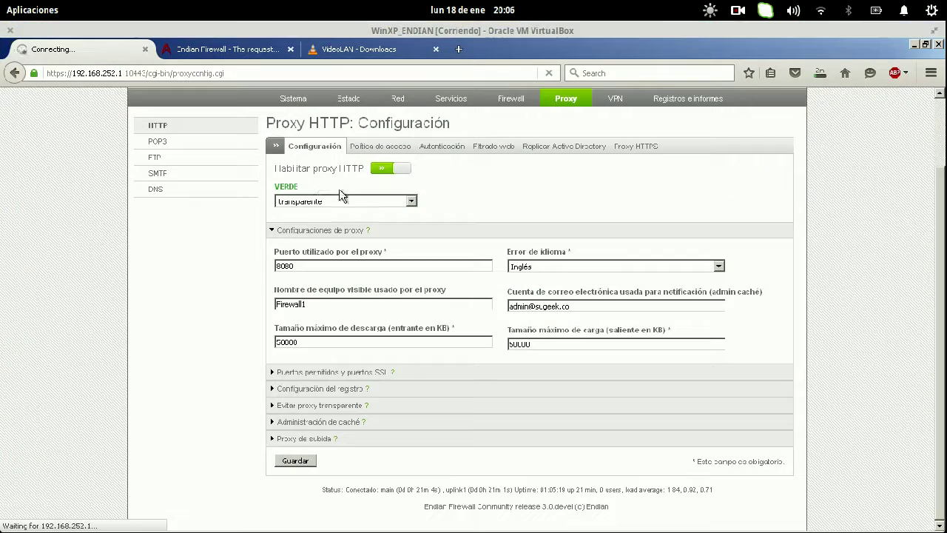
- Close the VideoLAN tab and open the firewall's Proxy section
left_click(395, 51)
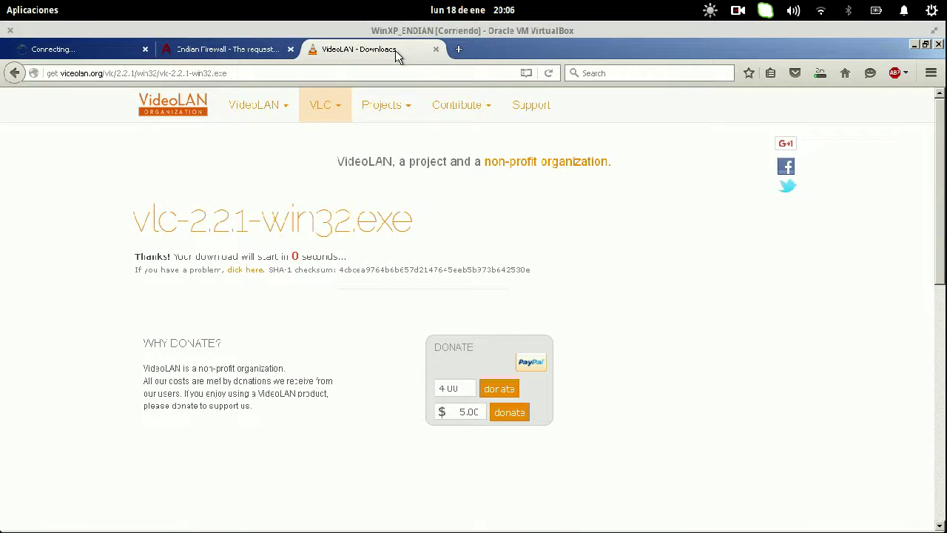
left_click(436, 49)
left_click(92, 49)
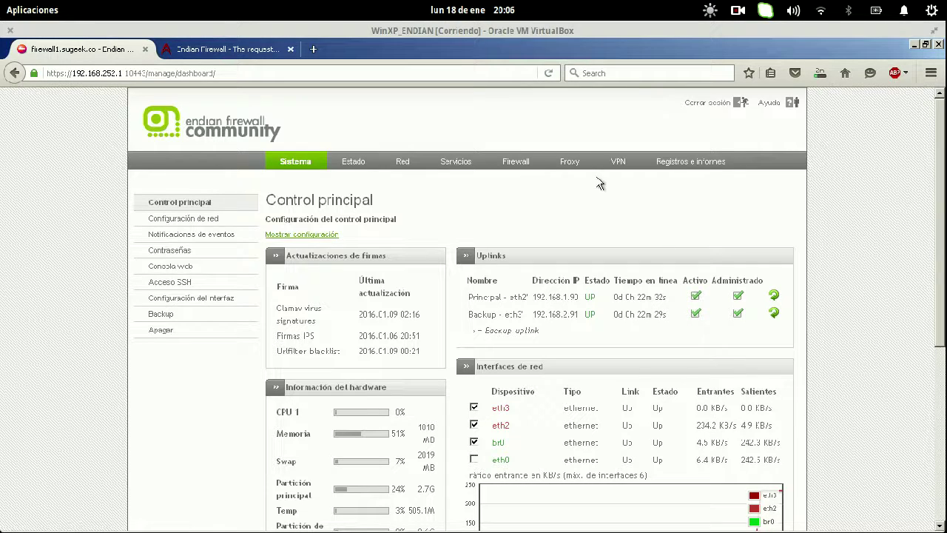
left_click(569, 165)
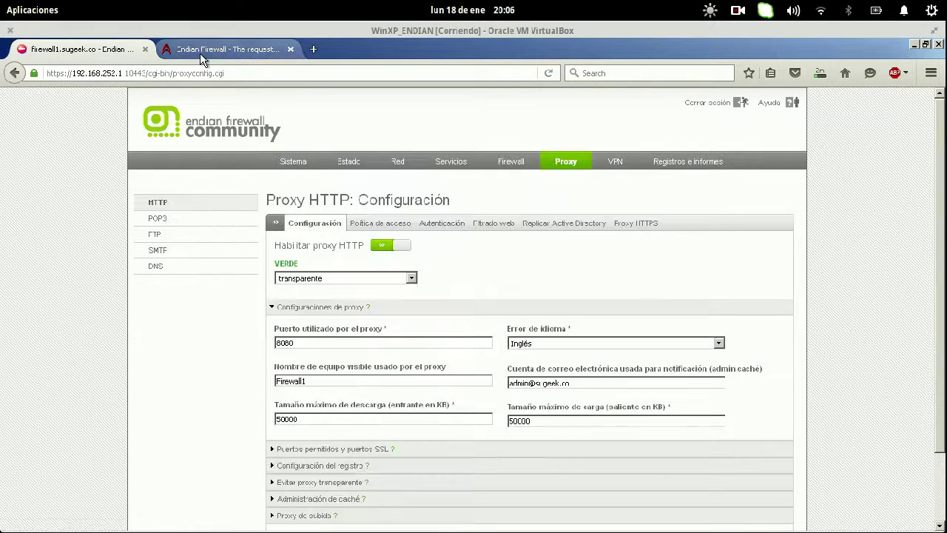
- Cancel the vlc-2.2.1-win32.exe download after viewing the request-too-large error page
left_click(201, 51)
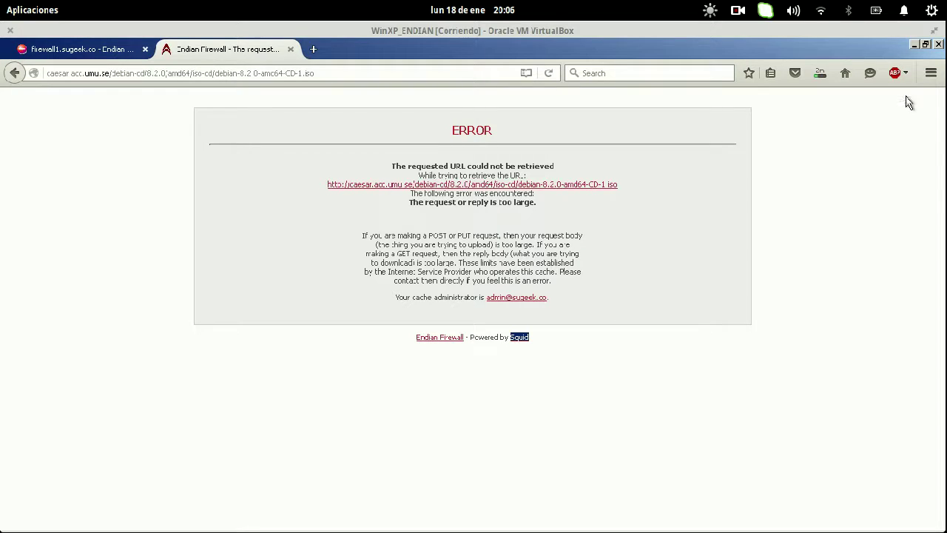
left_click(817, 74)
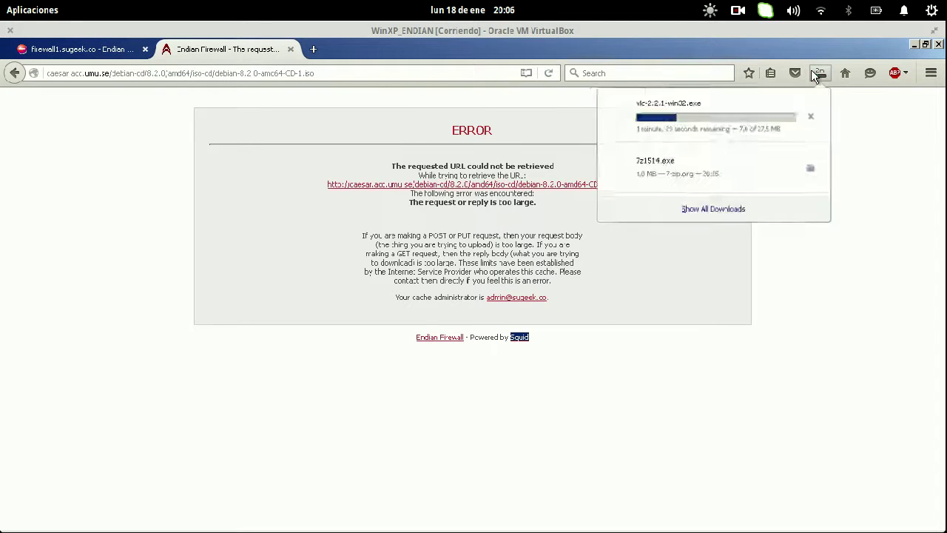
left_click(810, 120)
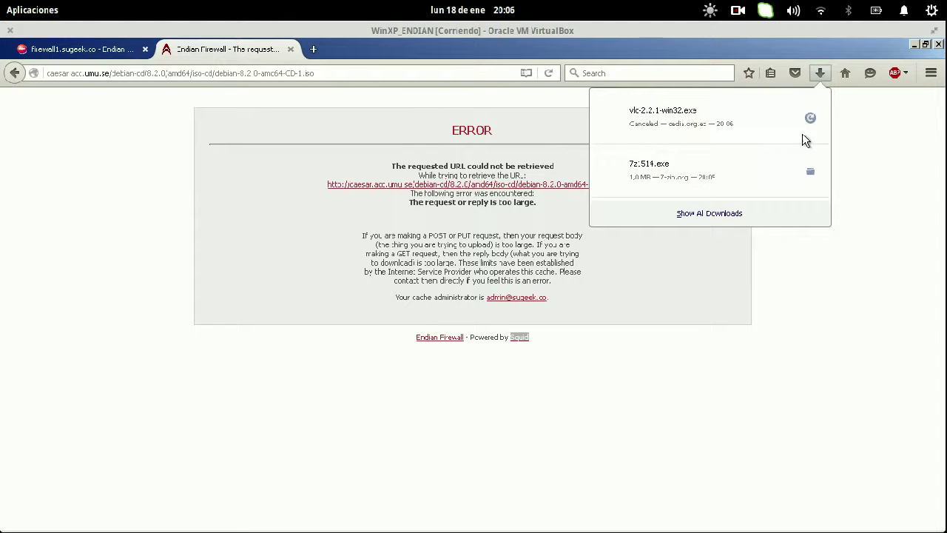
left_click(120, 177)
left_click(81, 52)
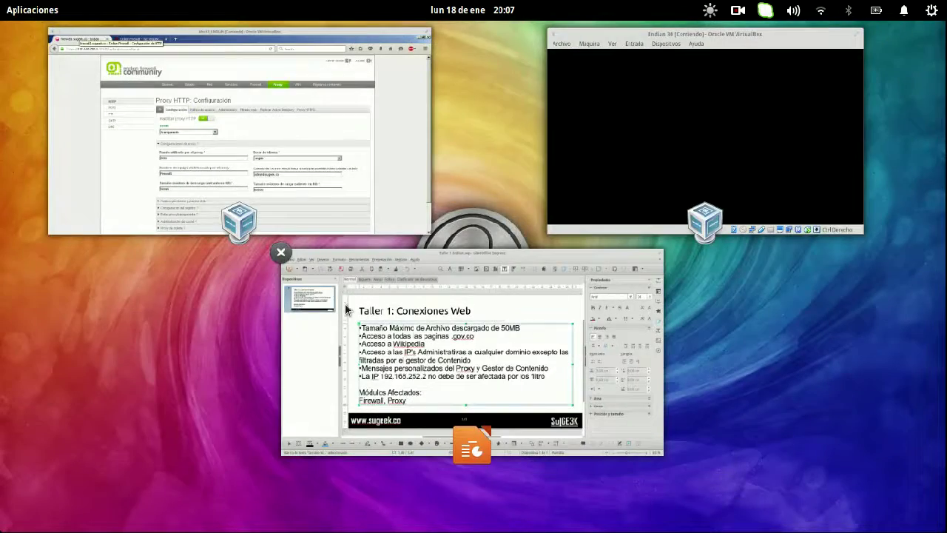
- Review the workshop requirements slide in Impress, then open the firewall's Política de acceso list
left_click(346, 304)
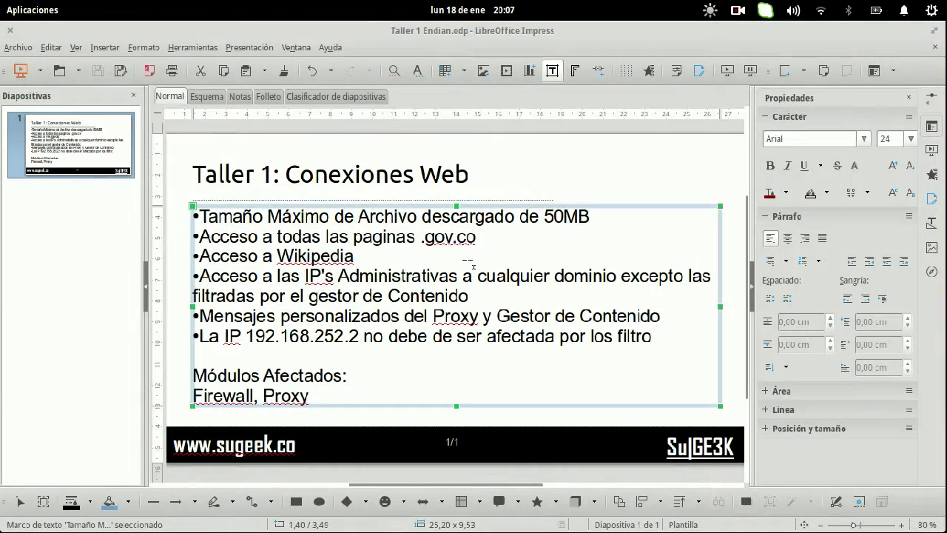
key("super")
left_click(291, 197)
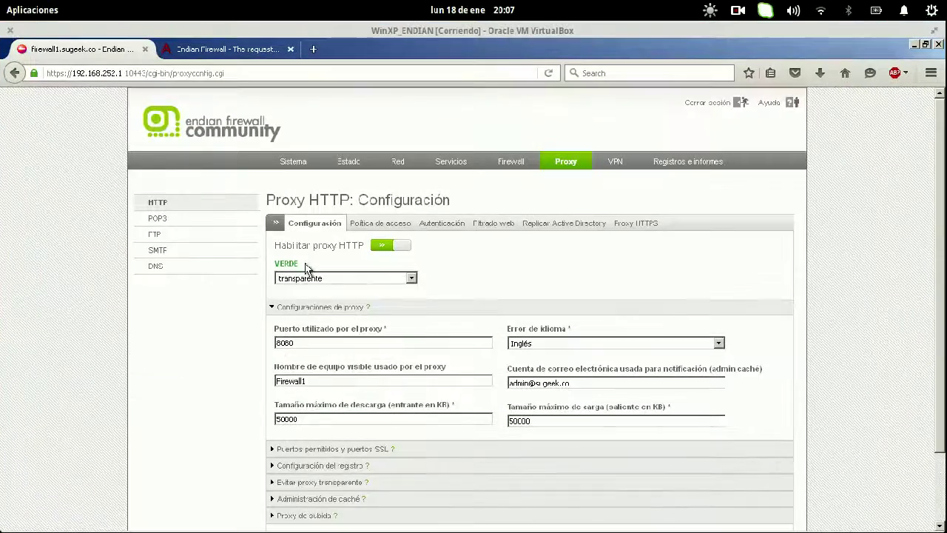
left_click(399, 225)
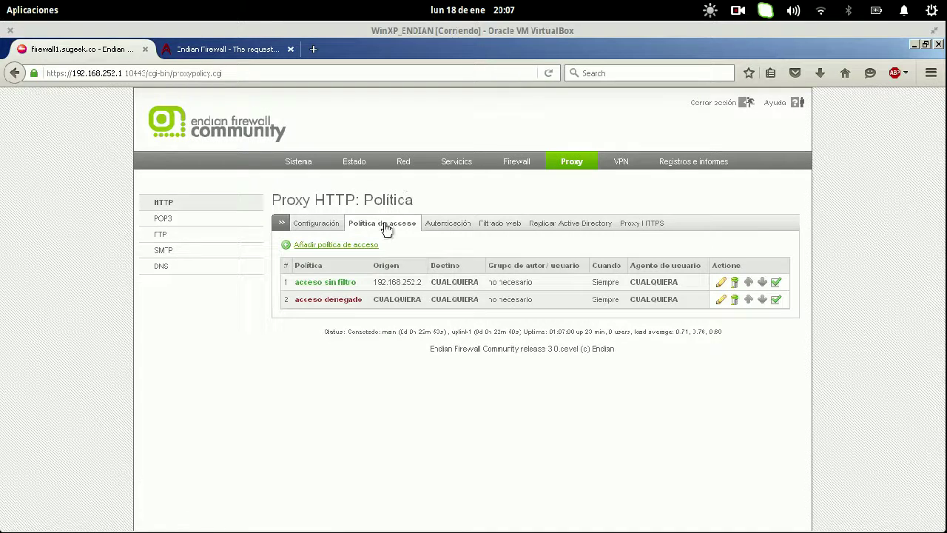
- Edit the 'acceso sin filtro' policy: source <CUALQUIERA>, destination type Dominio *.gov.co
left_click(720, 283)
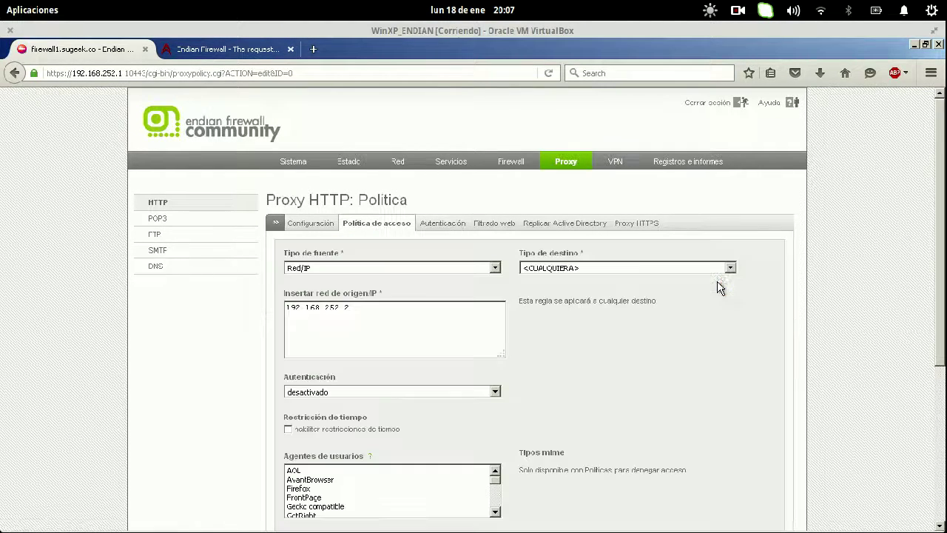
left_click(429, 269)
left_click(411, 280)
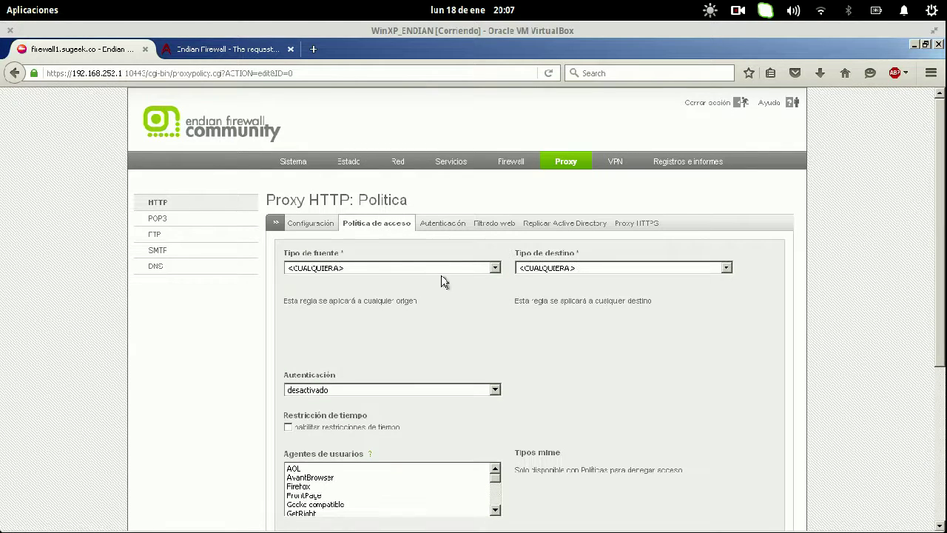
left_click(568, 271)
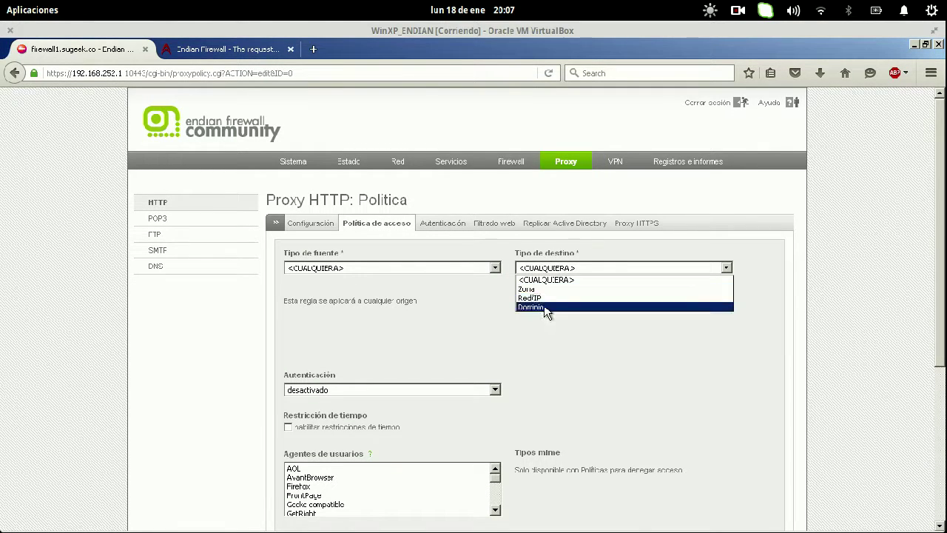
left_click(544, 306)
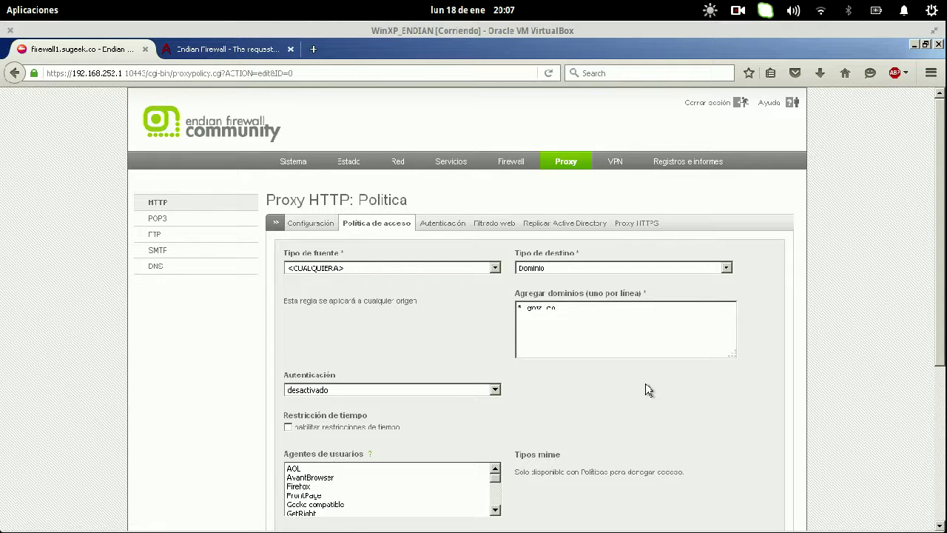
- Set the filter profile to detección de virus únicamente and submit the policy
scroll(648, 390, "down", 5)
left_click(575, 321)
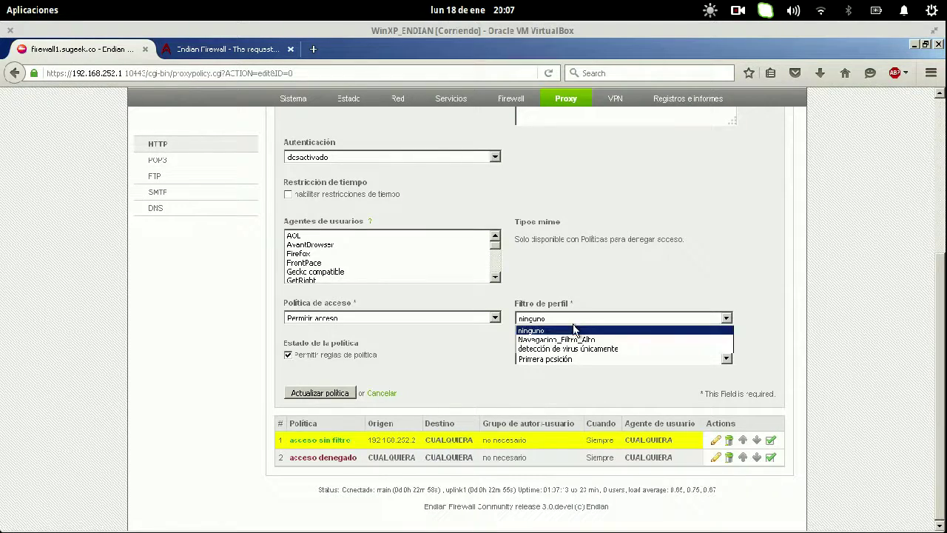
left_click(570, 348)
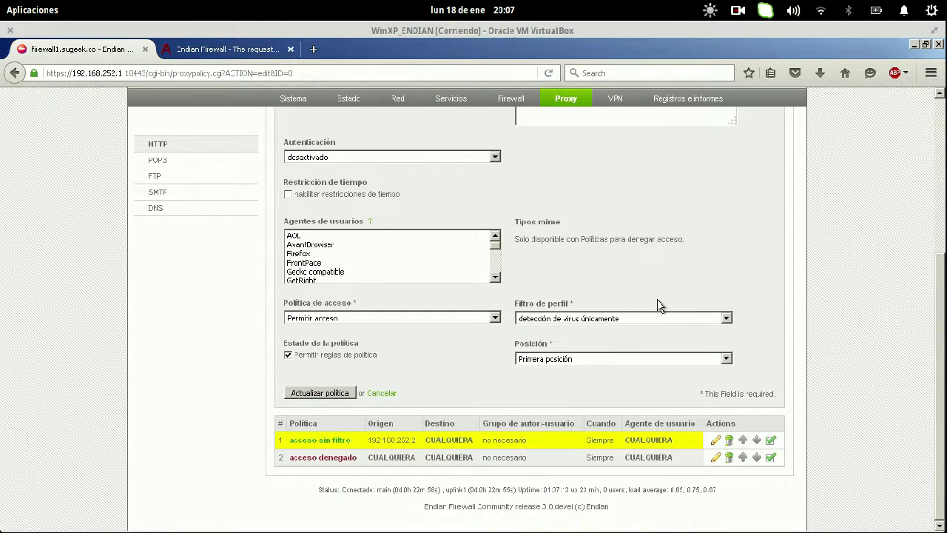
scroll(661, 306, "up", 4)
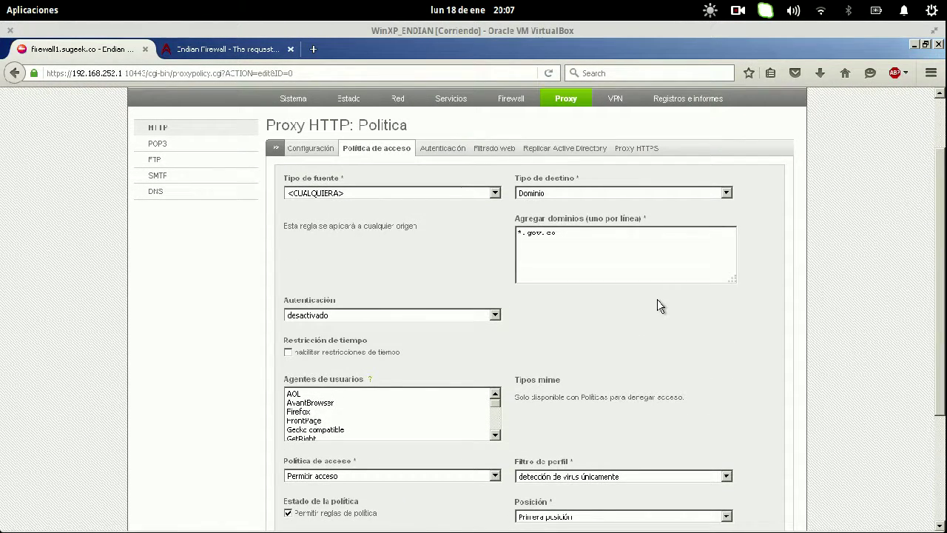
scroll(661, 305, "down", 2)
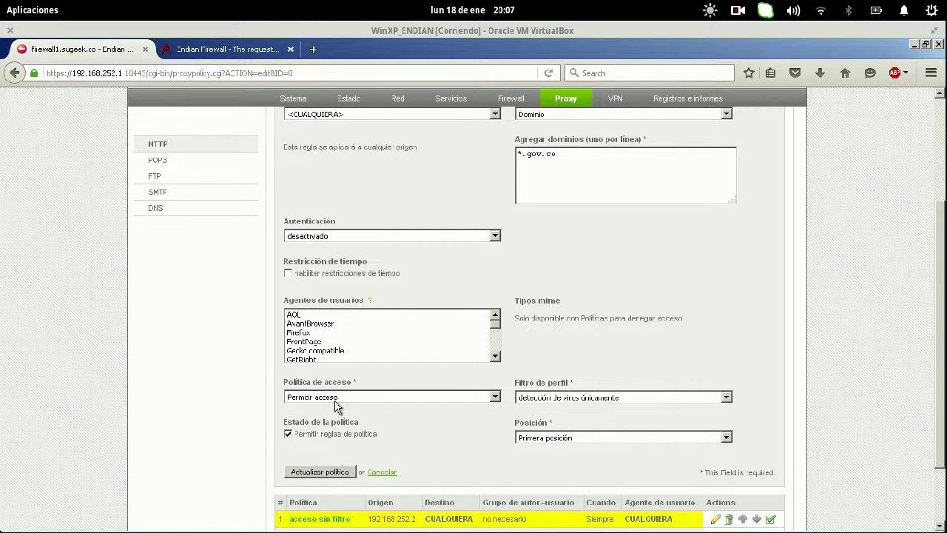
left_click(320, 472)
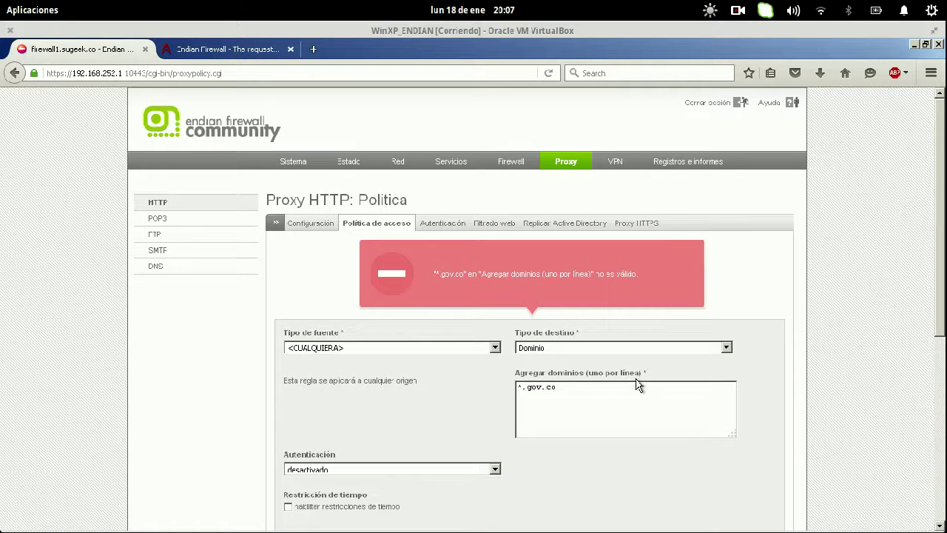
- Correct the domain to .gov.co, update the policy and apply the proxy changes
left_click(601, 396)
scroll(805, 383, "down", 3)
scroll(805, 385, "down", 1)
left_click(322, 466)
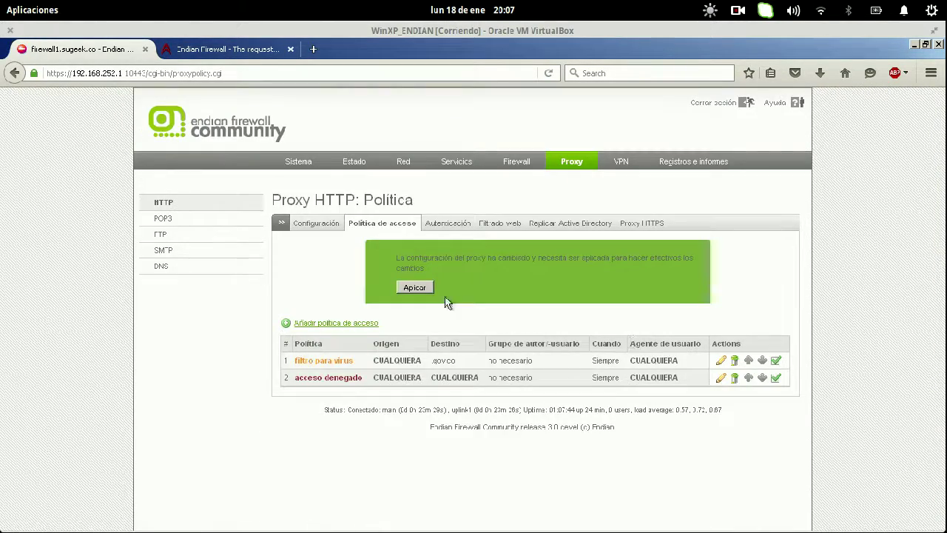
left_click(415, 288)
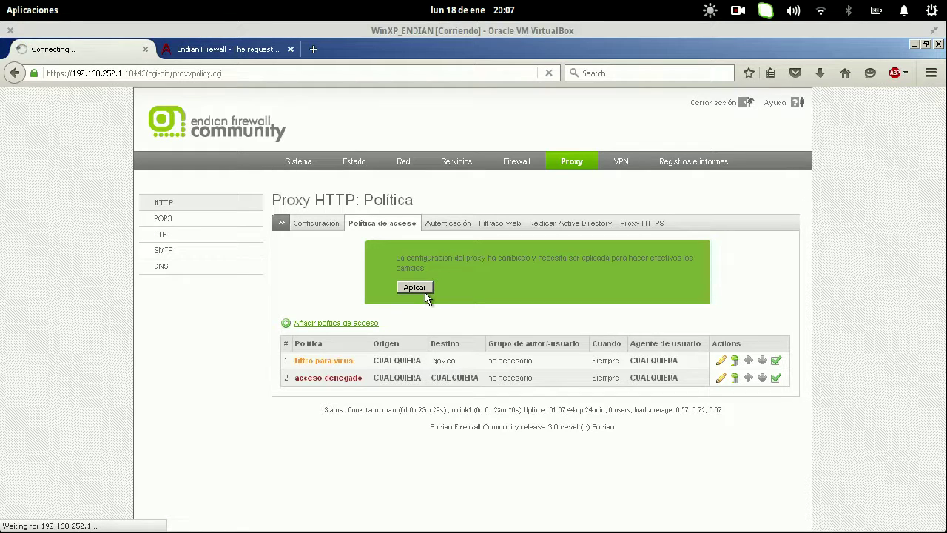
- Reload the blocked large download in the second tab and confirm the proxy's Access Denied message
left_click(254, 53)
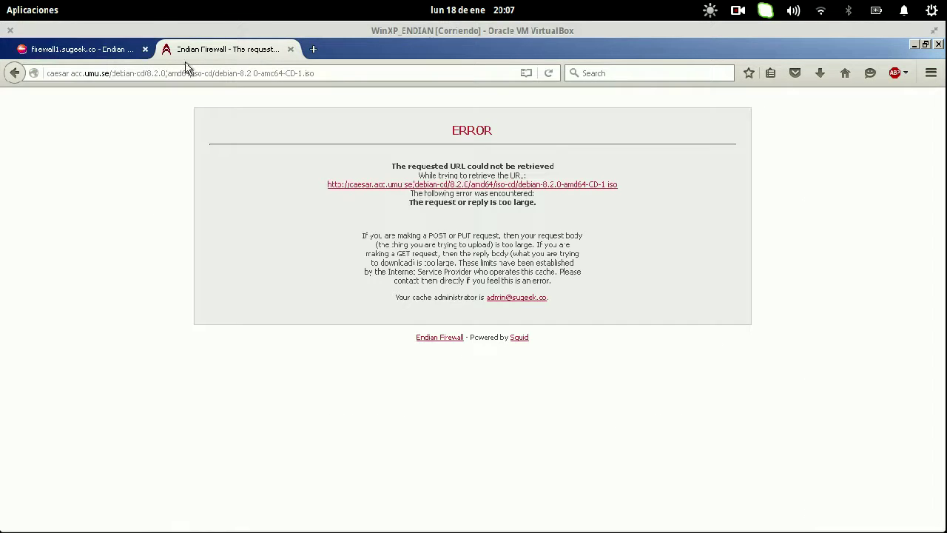
left_click(122, 74)
key("Return")
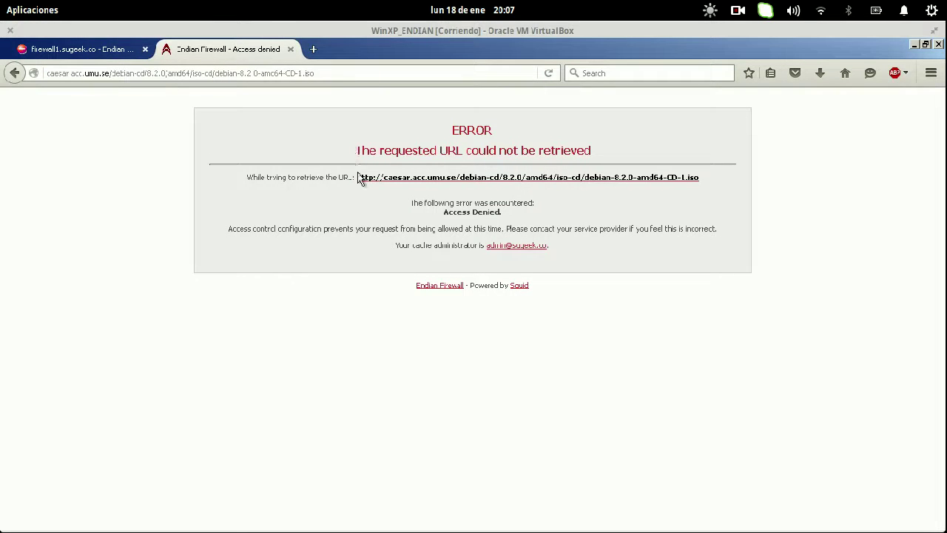
left_click_drag(441, 213, 507, 220)
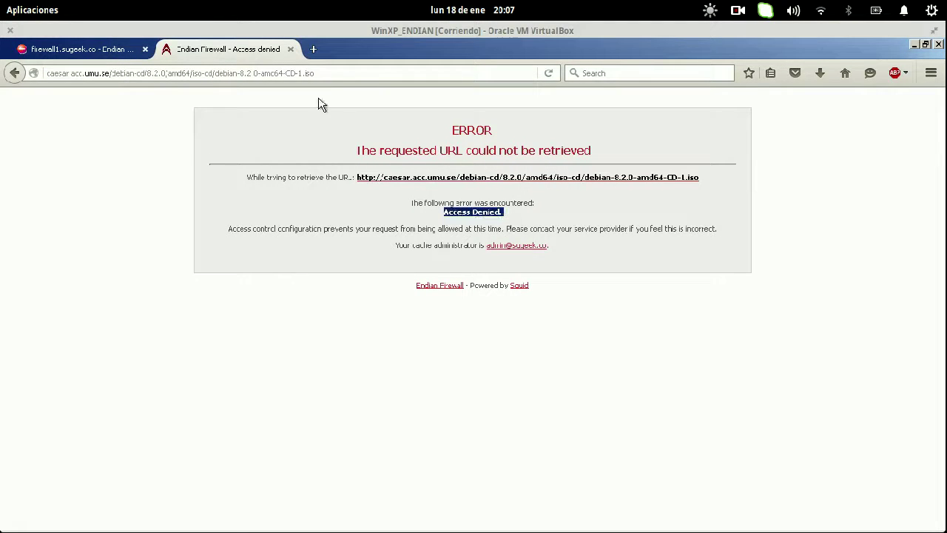
left_click(299, 68)
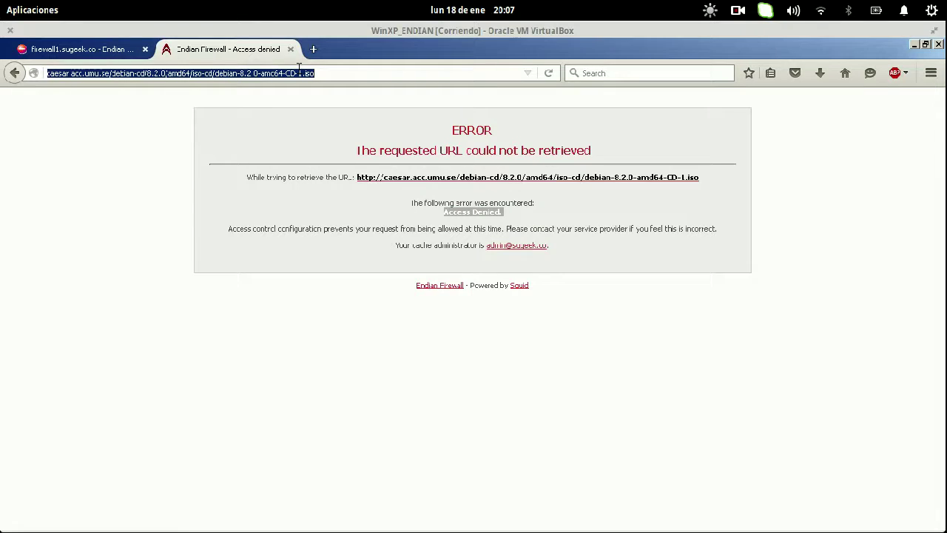
type("ministerio de")
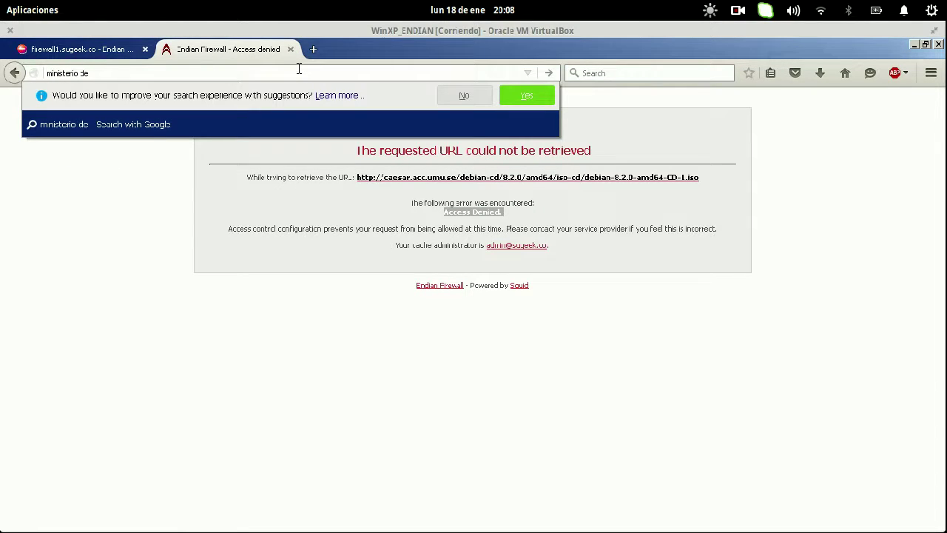
double_click(299, 68)
type("superfi")
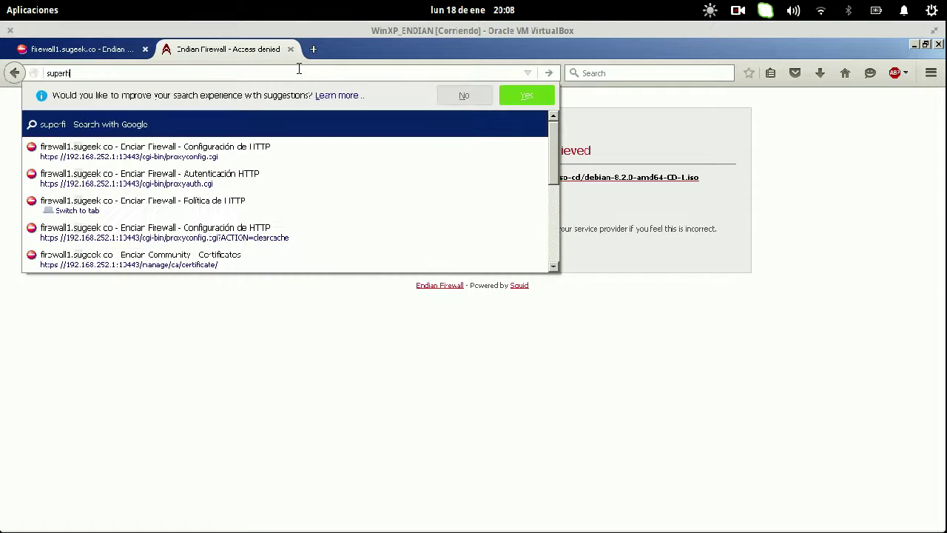
type("ananciera.gov")
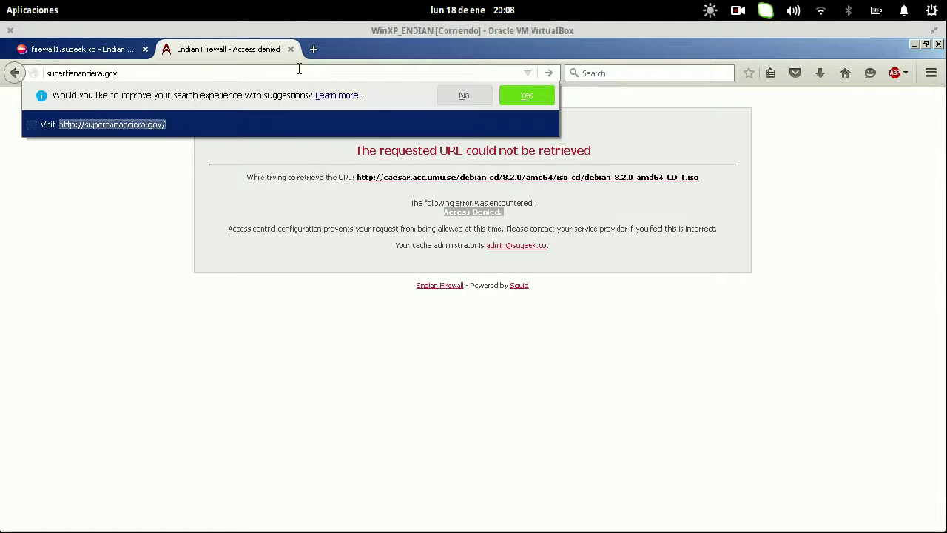
type(".co")
key("Return")
key("Home")
type("www.")
key("Return")
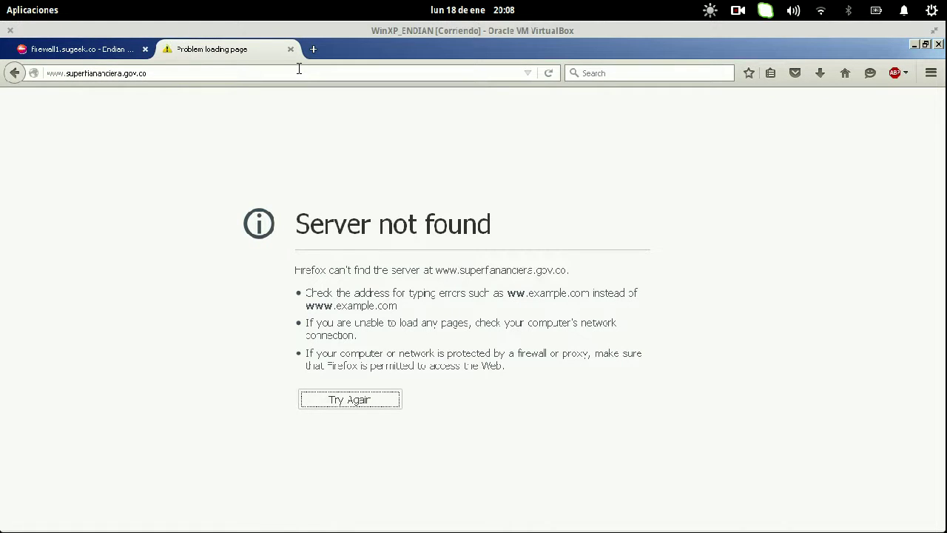
key("Home")
key("Delete")
key("Return")
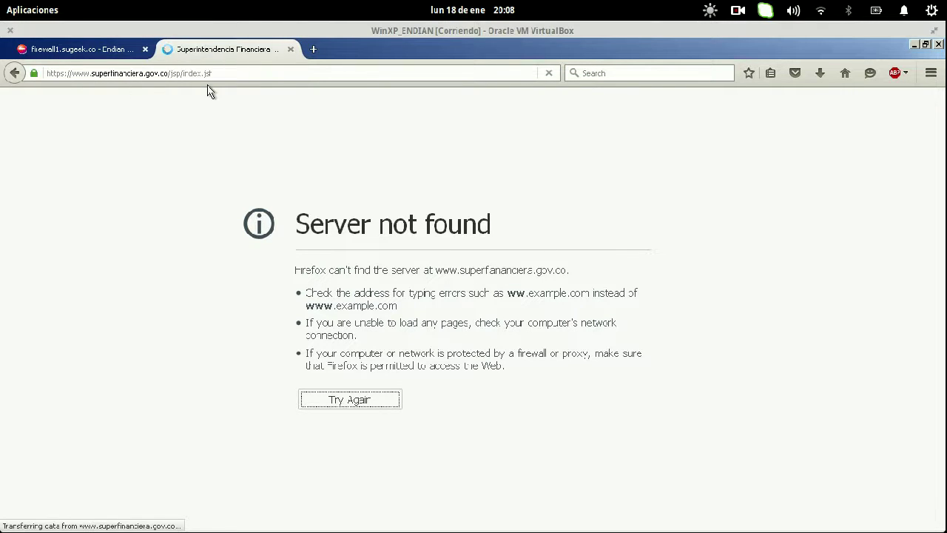
double_click(154, 74)
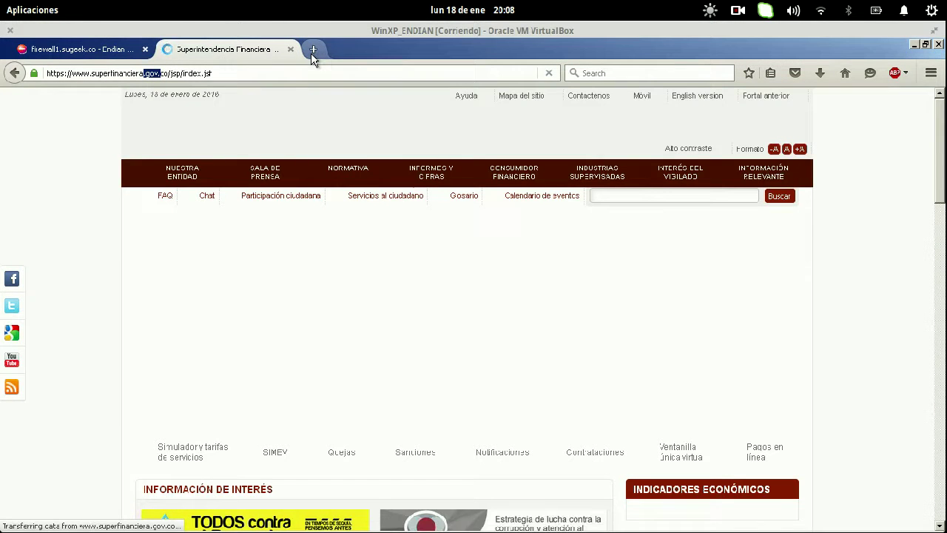
left_click(311, 55)
type("facebook.com/")
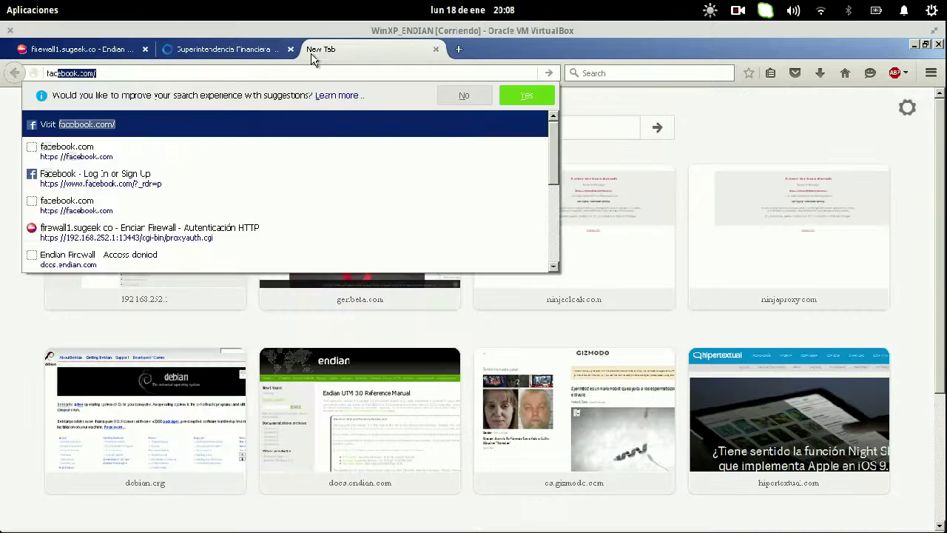
key("Return")
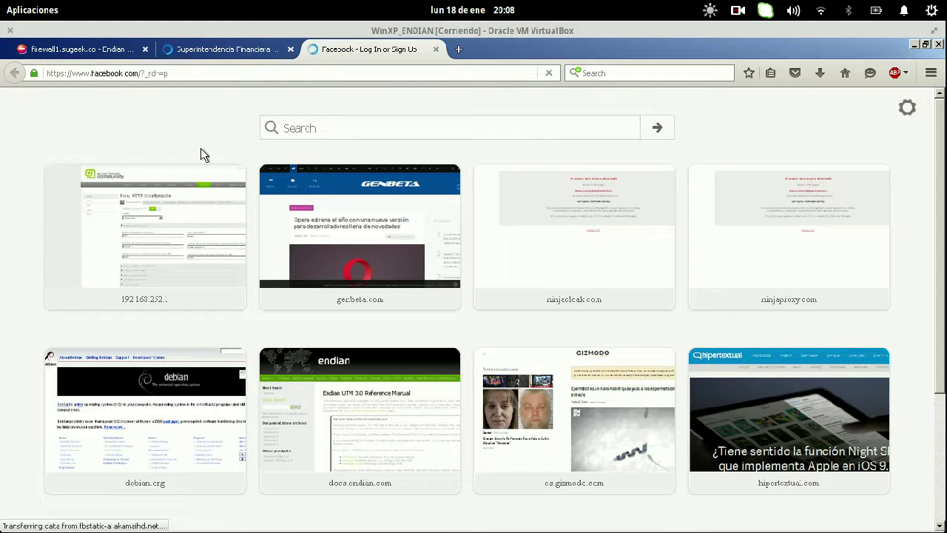
- Go to the firewall's HTTP proxy Configuración page and its Proxy HTTPS tab
left_click(83, 49)
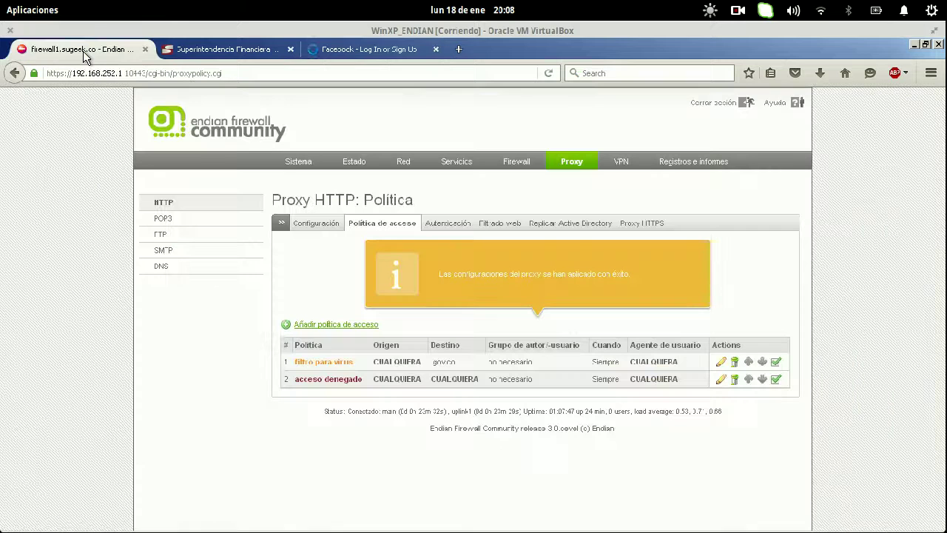
left_click(328, 225)
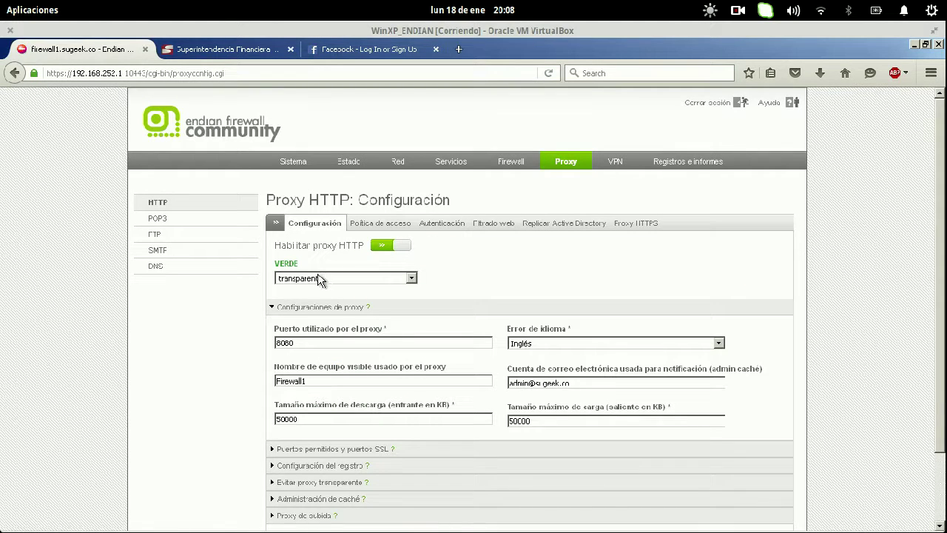
left_click(370, 48)
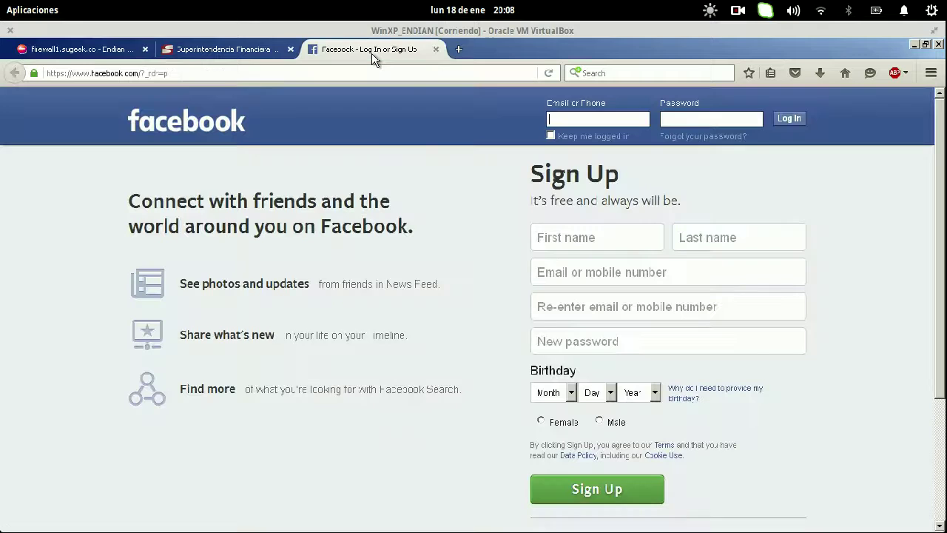
left_click(104, 49)
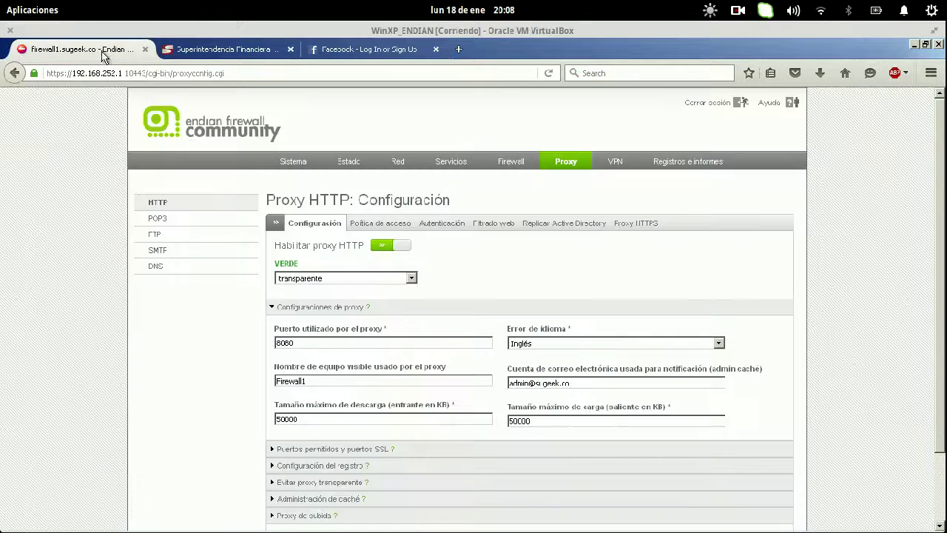
left_click(636, 223)
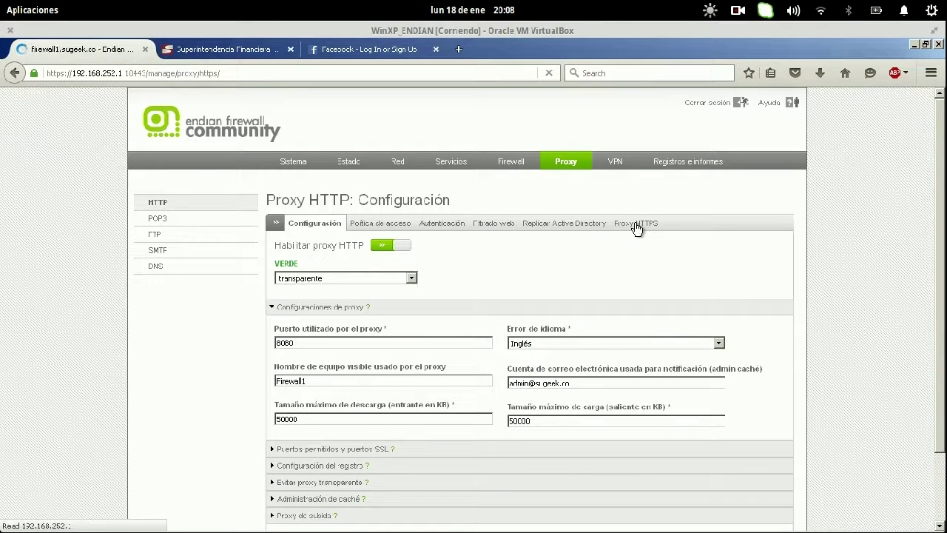
- Tick Activar proxy HTTPS and save, which fails because no certificate exists
left_click(287, 256)
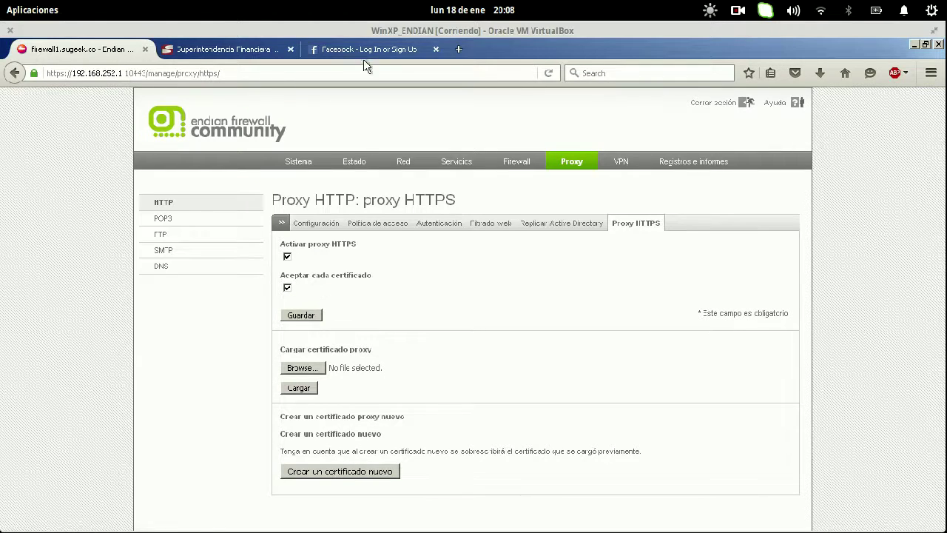
left_click(361, 48)
left_click(60, 47)
left_click(298, 316)
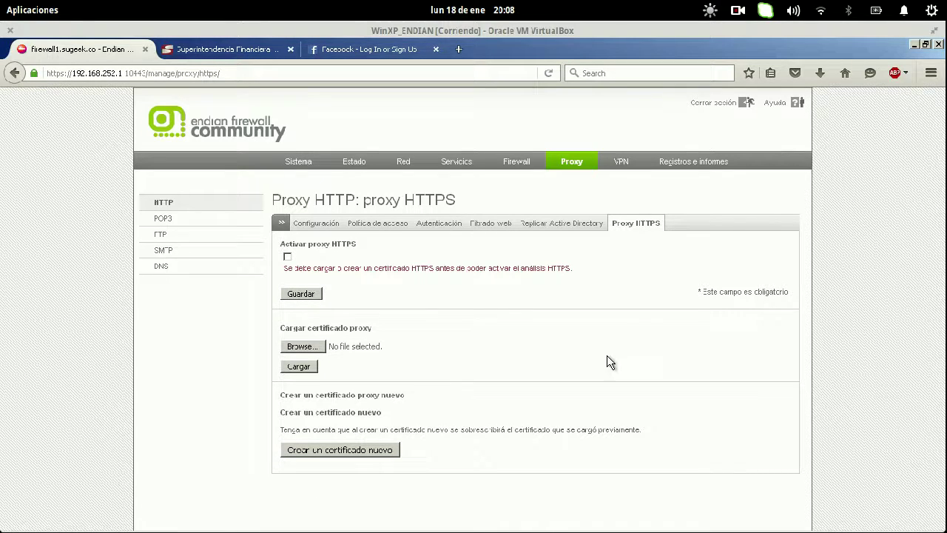
- Leave the HTTPS proxy unticked and go to VPN > Certificados
left_click(288, 258)
left_click(288, 258)
left_click(619, 163)
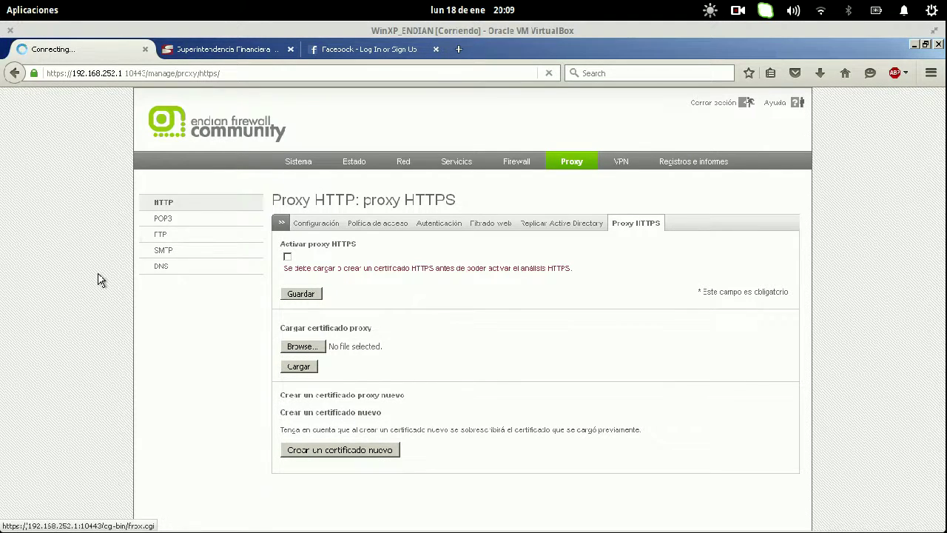
left_click(167, 270)
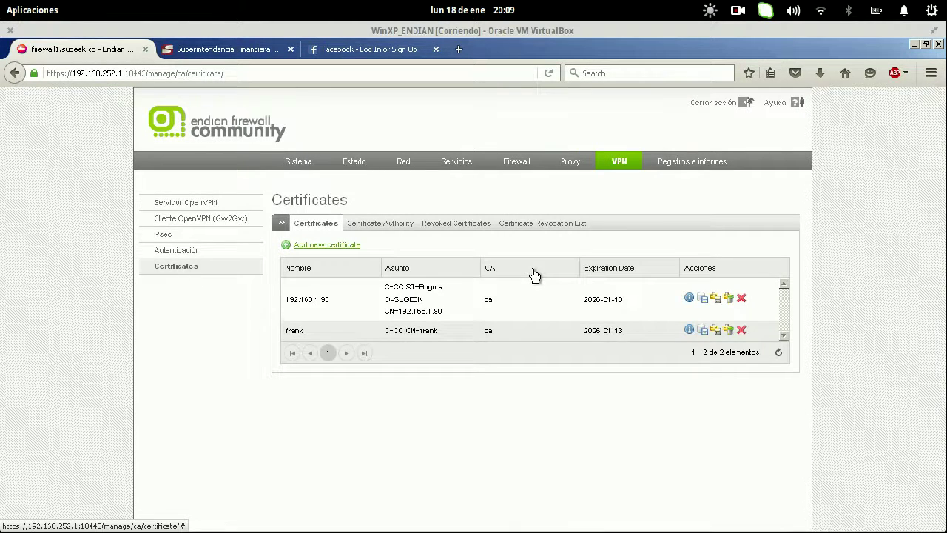
- In the Proxy HTTPS settings, create a new proxy certificate
left_click(570, 161)
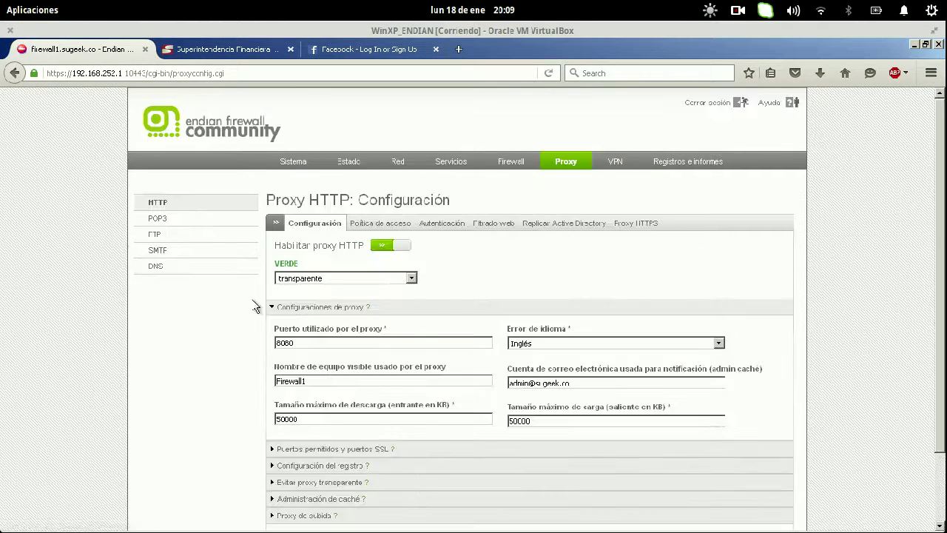
left_click(633, 224)
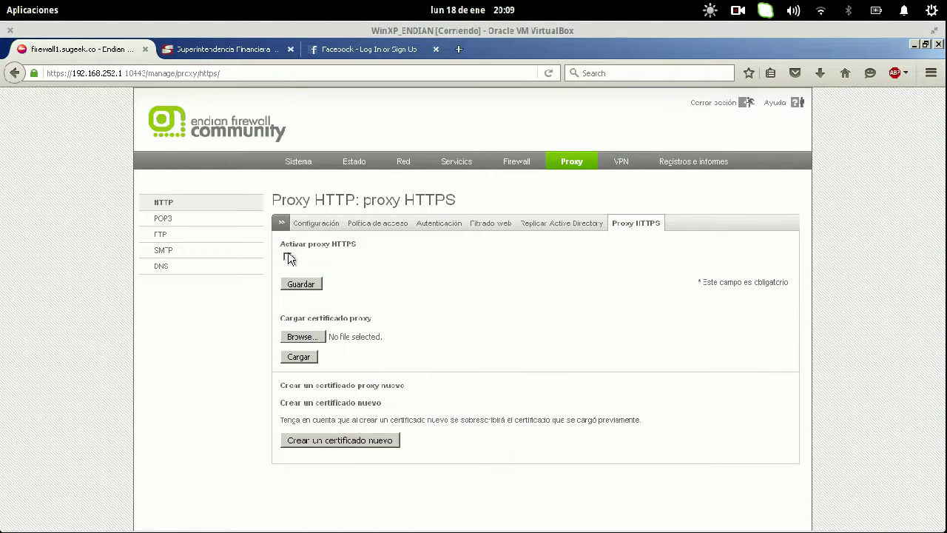
left_click(287, 256)
left_click(321, 472)
left_click(463, 275)
- Enable the HTTPS proxy accepting every certificate, then save and apply
left_click(288, 256)
left_click(302, 316)
left_click(411, 284)
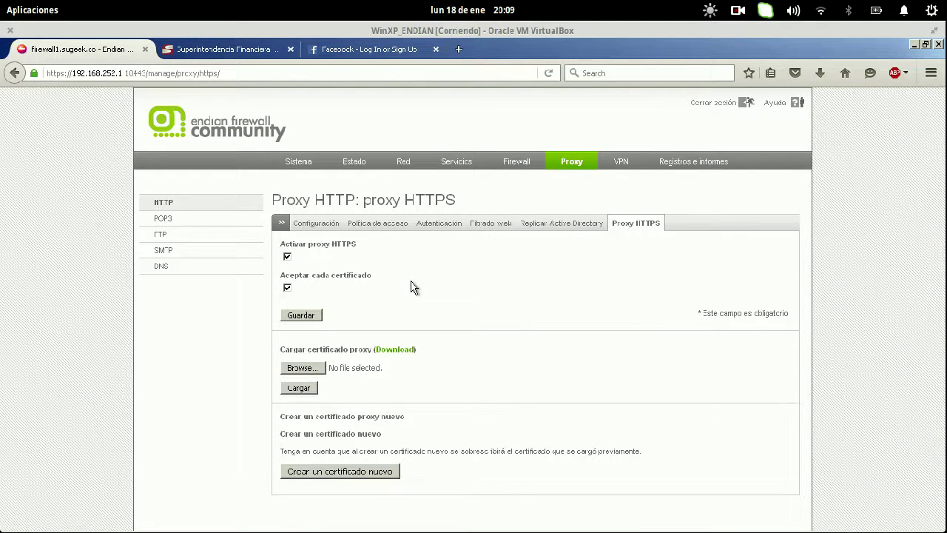
left_click(191, 208)
- Reload the Facebook page, then close its tab
left_click(366, 49)
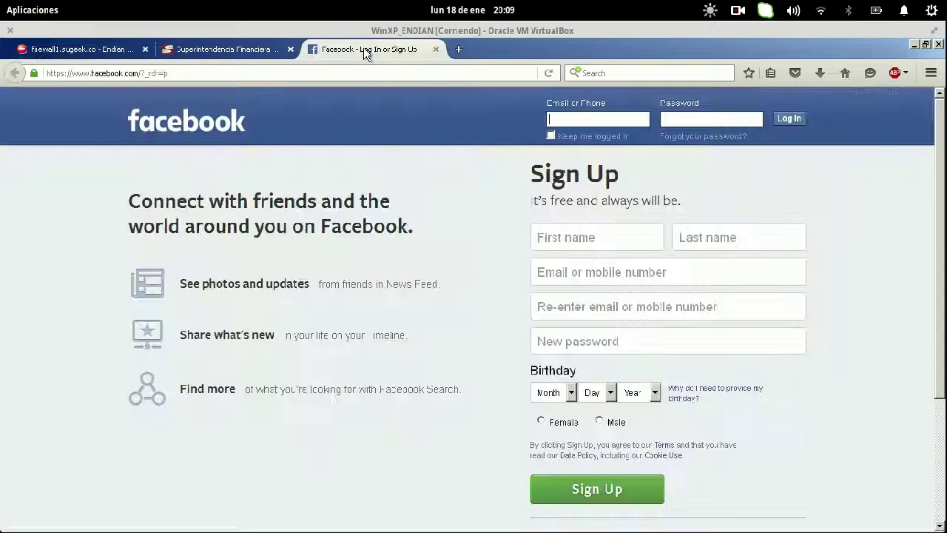
key("ctrl+l")
key("Return")
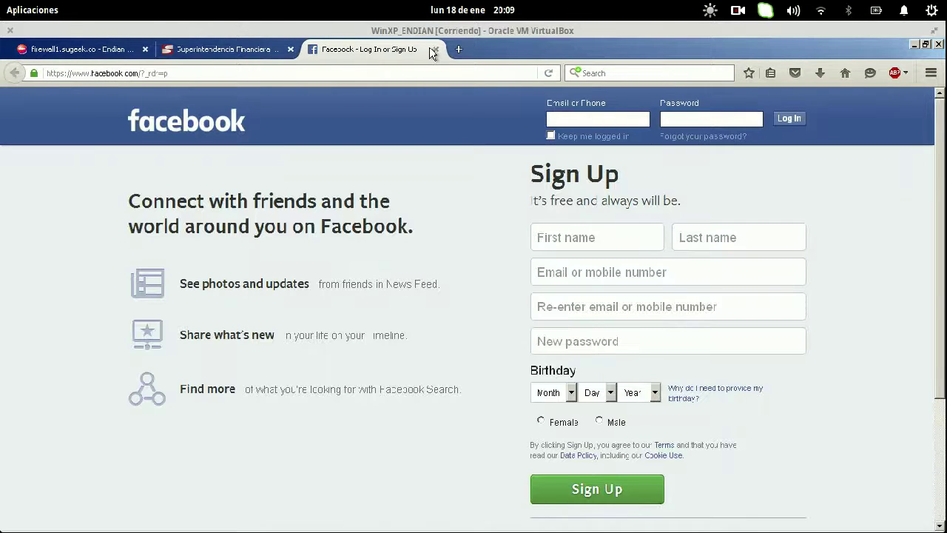
left_click(435, 49)
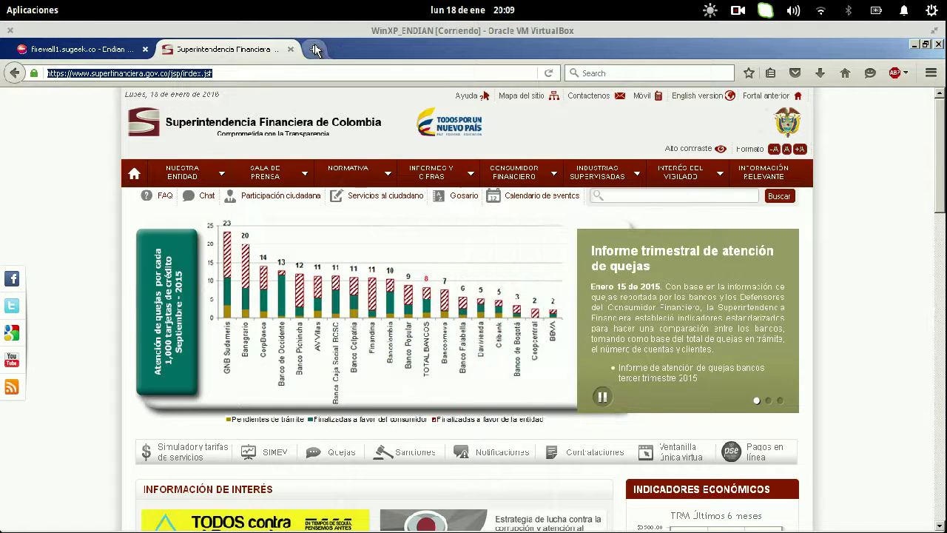
left_click(316, 49)
type("youtube.com")
key("Home")
type("https://")
key("Return")
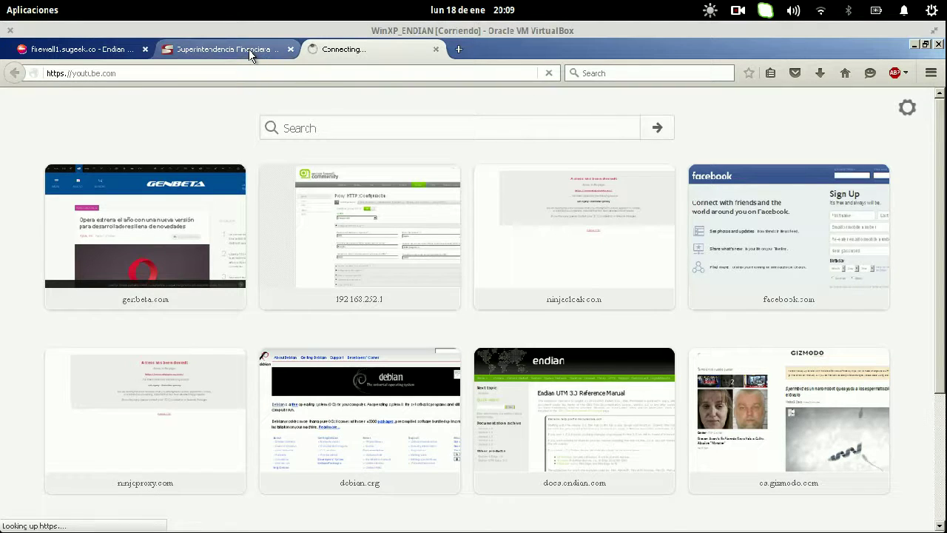
left_click(356, 73)
key("alt+Return")
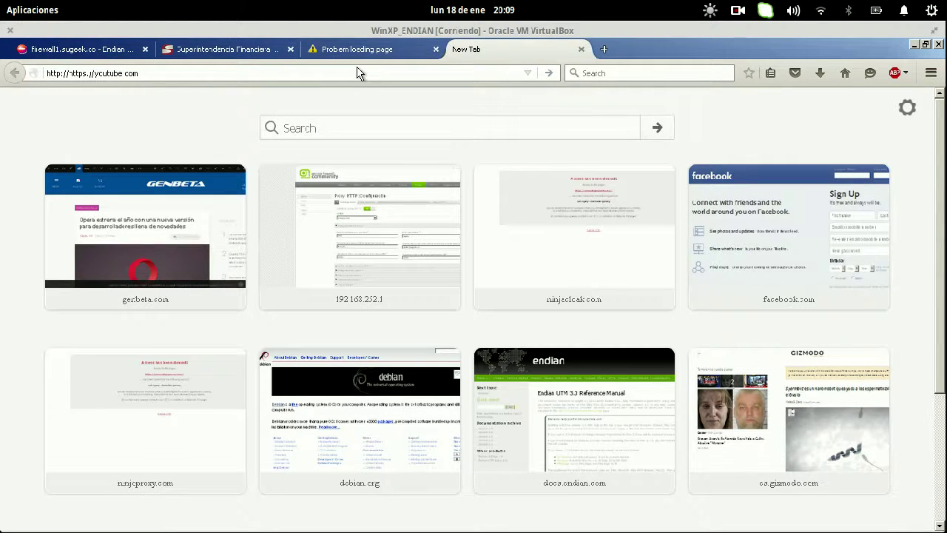
key("BackSpace")
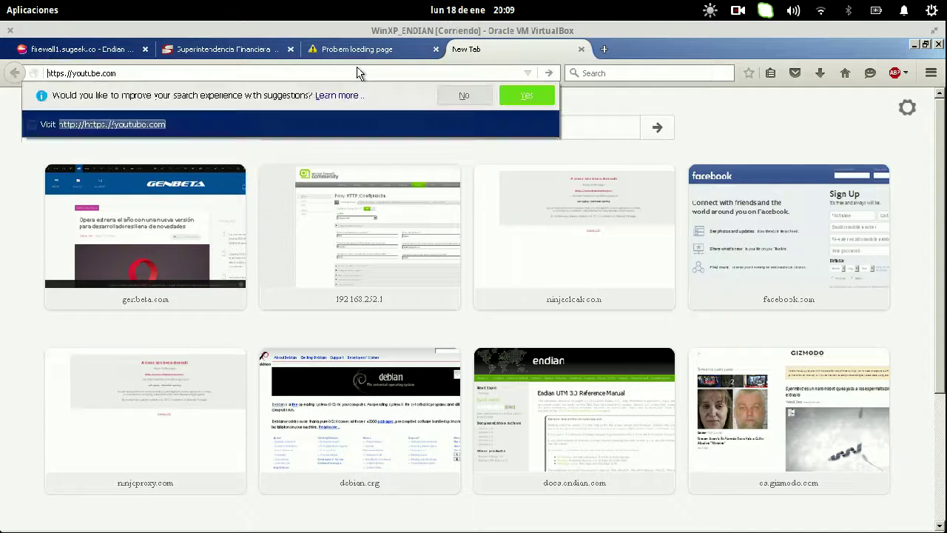
type("www.")
key("Return")
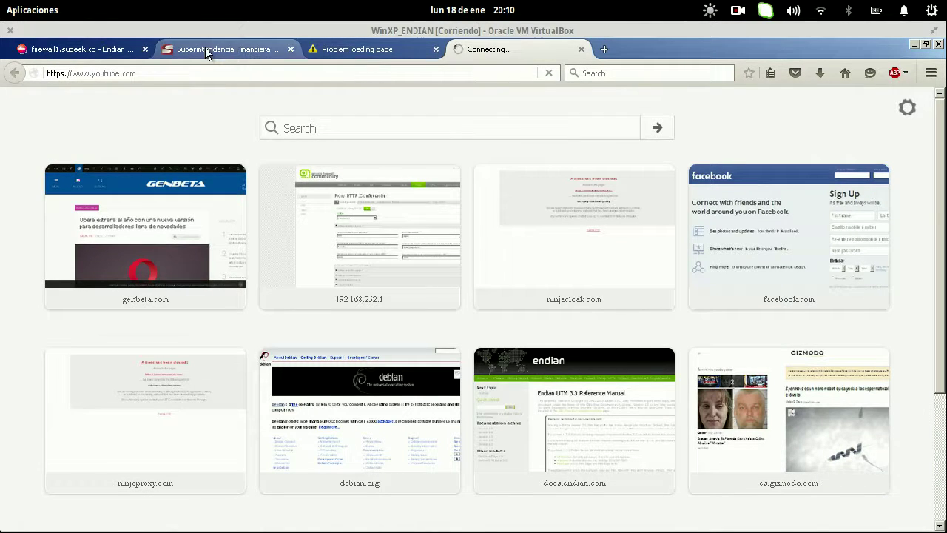
- Reload the Superintendencia Financiera tab, which now reports an untrusted connection
left_click(204, 47)
key("alt+f")
key("Escape")
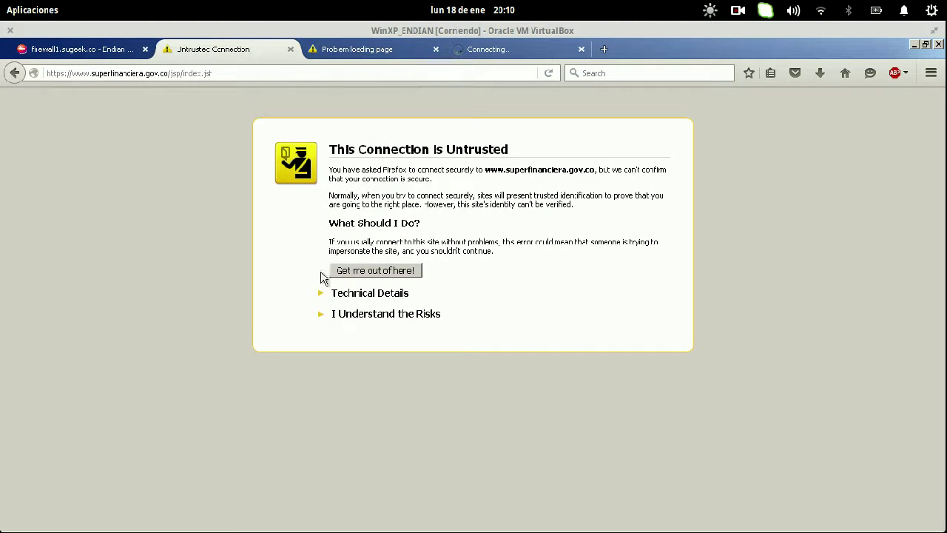
left_click(359, 315)
left_click(369, 397)
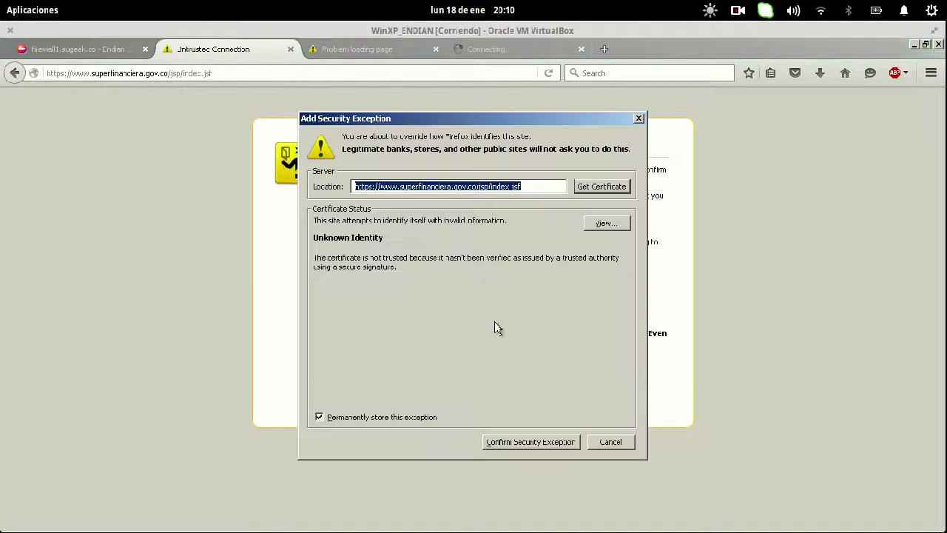
left_click(545, 442)
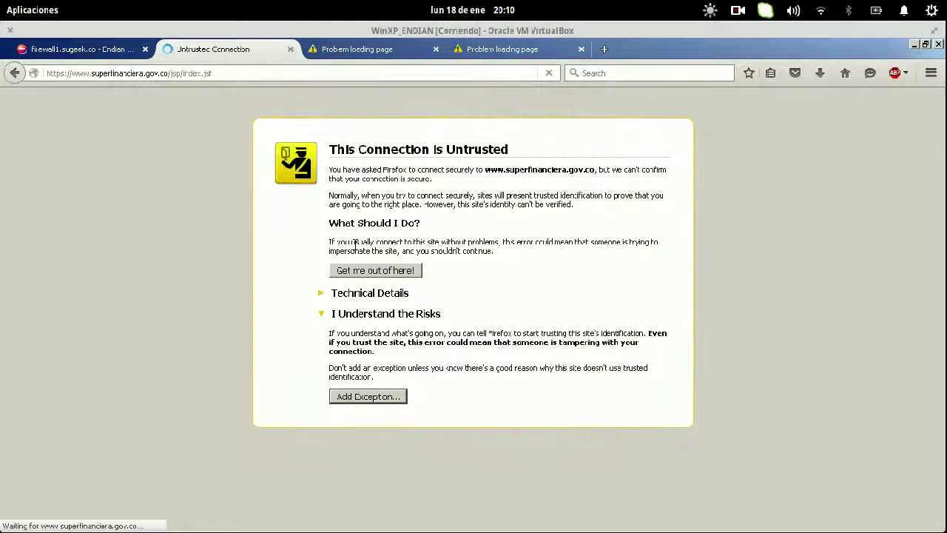
left_click(520, 52)
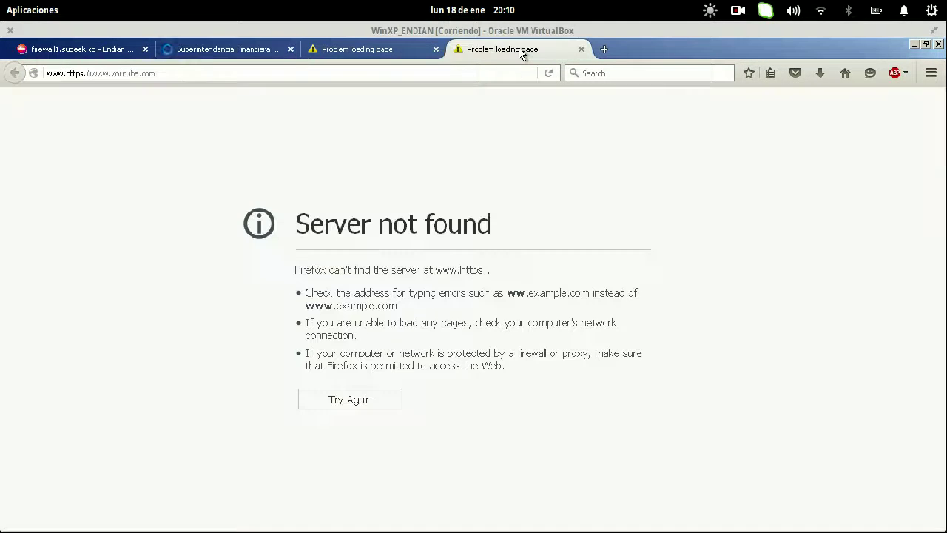
left_click(231, 53)
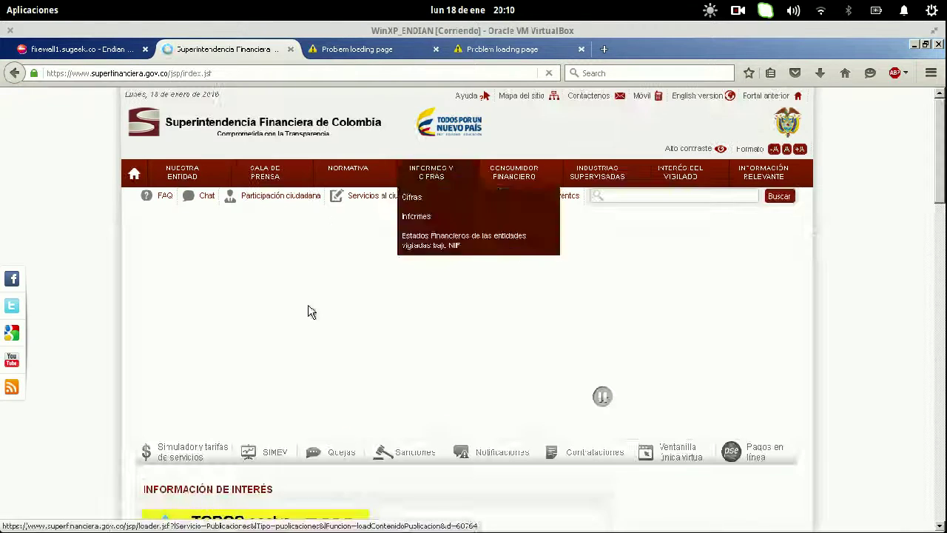
- Search Google for 'ministerio de comunicaciones colom' and inspect the sec_error_unknown_issuer details
left_click(499, 52)
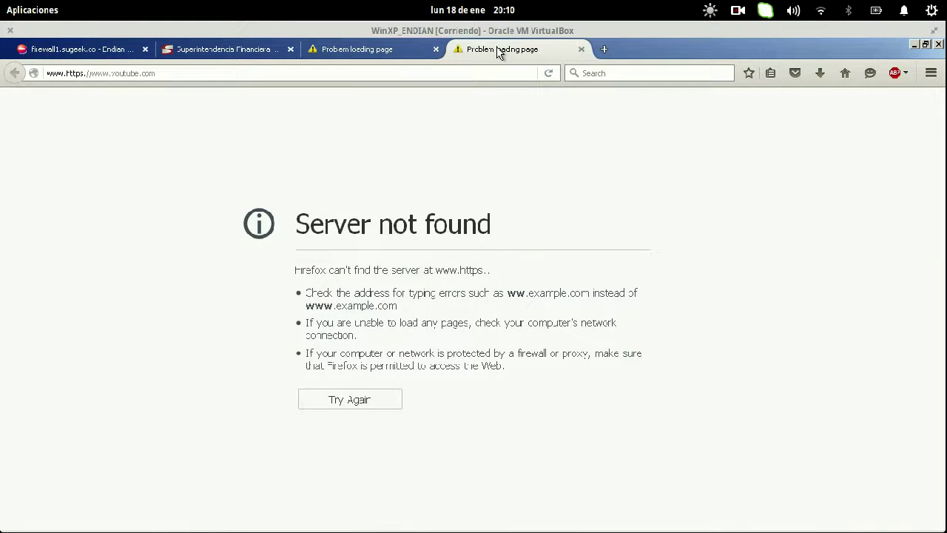
key("ctrl+l")
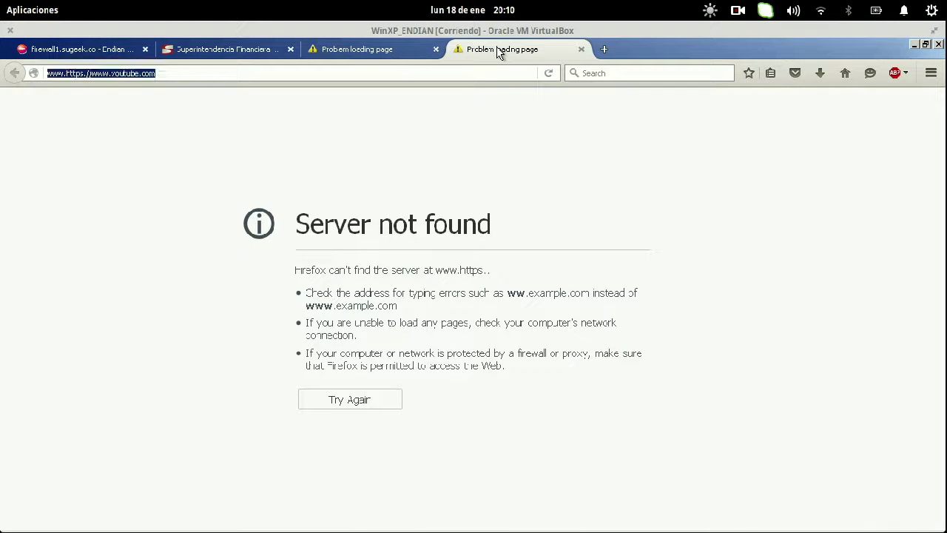
type("ministerio de comunicaciones colom")
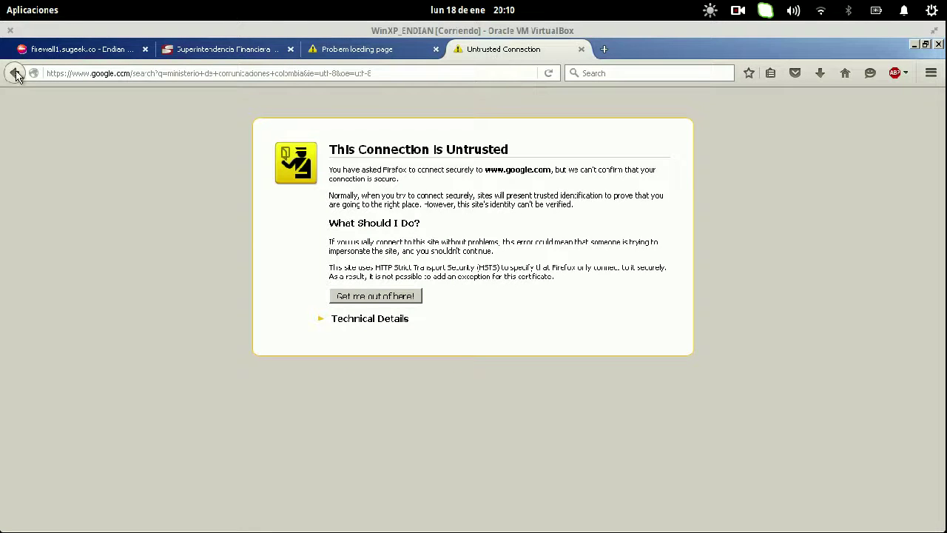
left_click(382, 320)
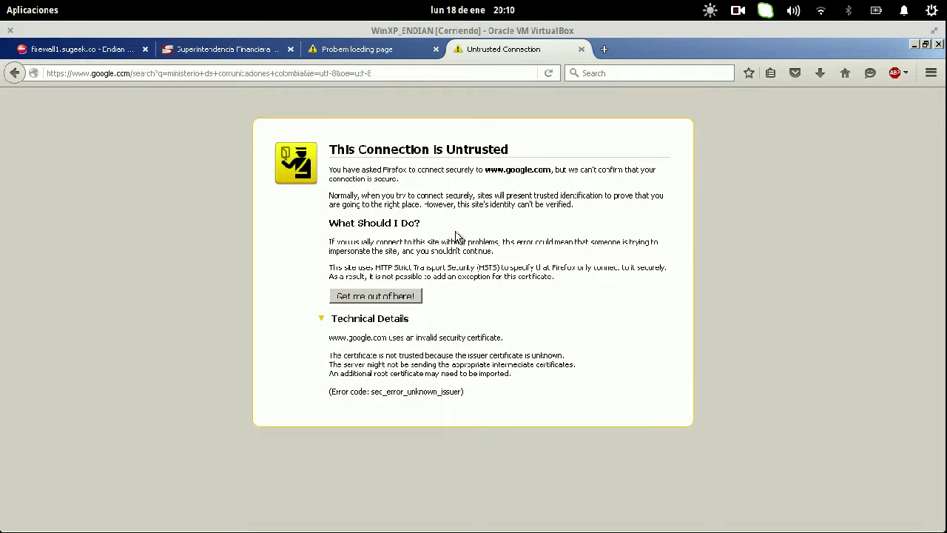
left_click_drag(351, 154, 465, 153)
left_click(482, 197)
left_click(405, 72)
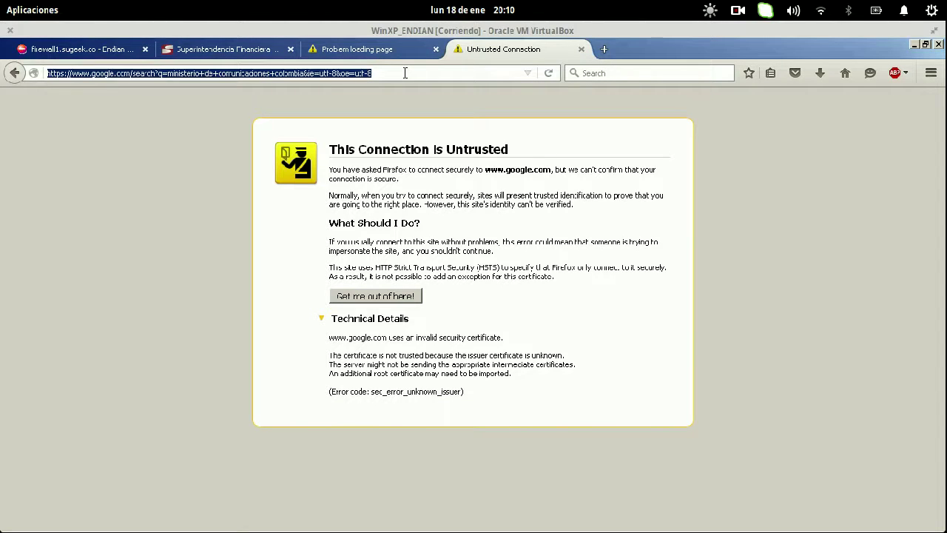
key("super")
key("super")
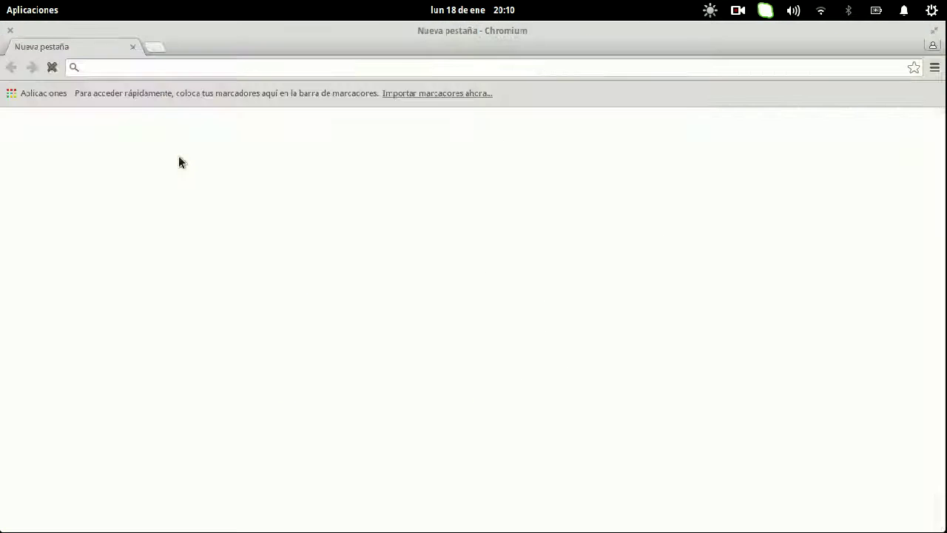
- Search Google for 'ministerio de comunicacio' and open the Ministerio TIC official site
type("minister")
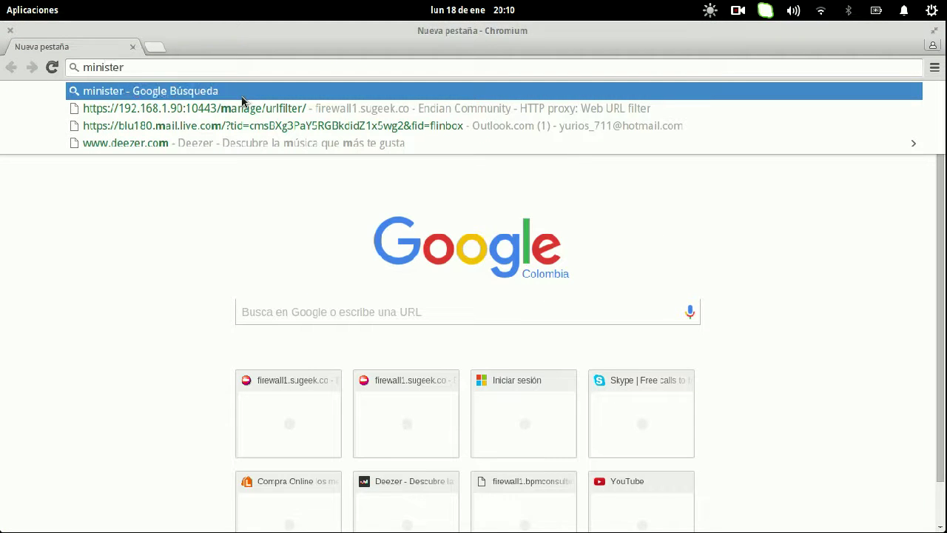
type("io de comunicaciones")
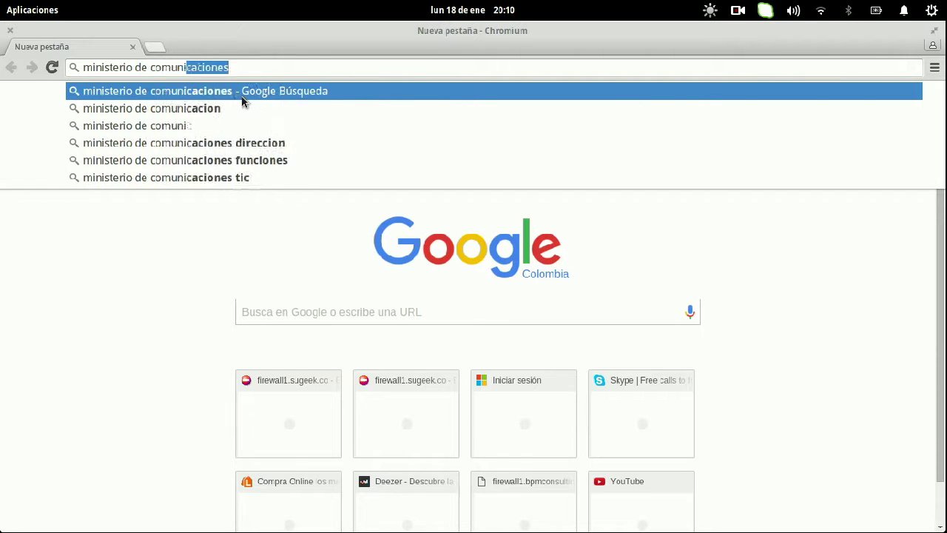
key("Return")
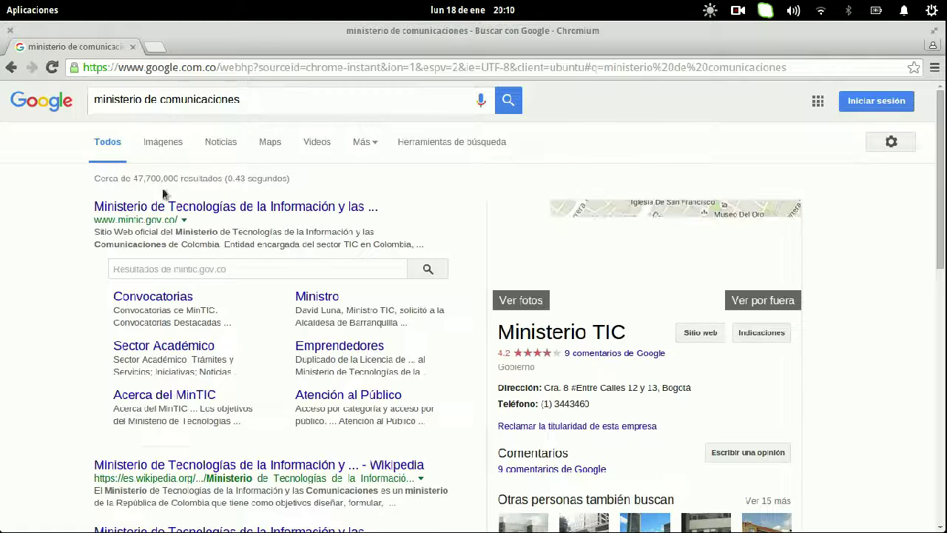
left_click(165, 210)
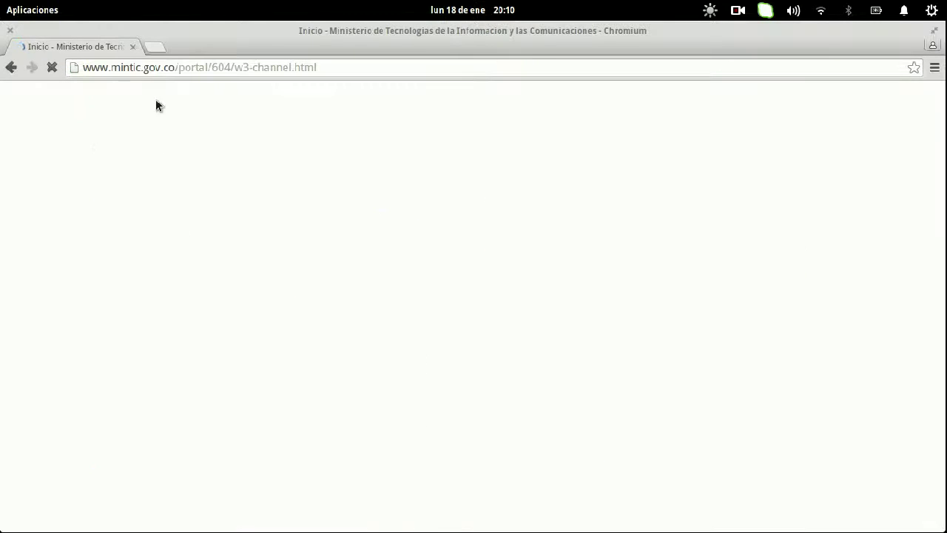
left_click_drag(83, 67, 221, 67)
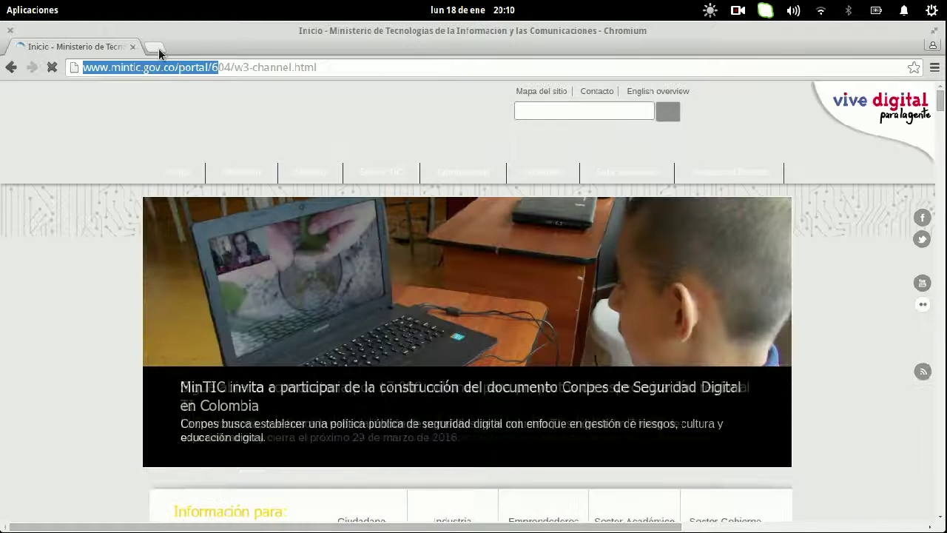
- In a new tab, search 'min educacion' and open the Ministerio de Educación site
left_click(155, 47)
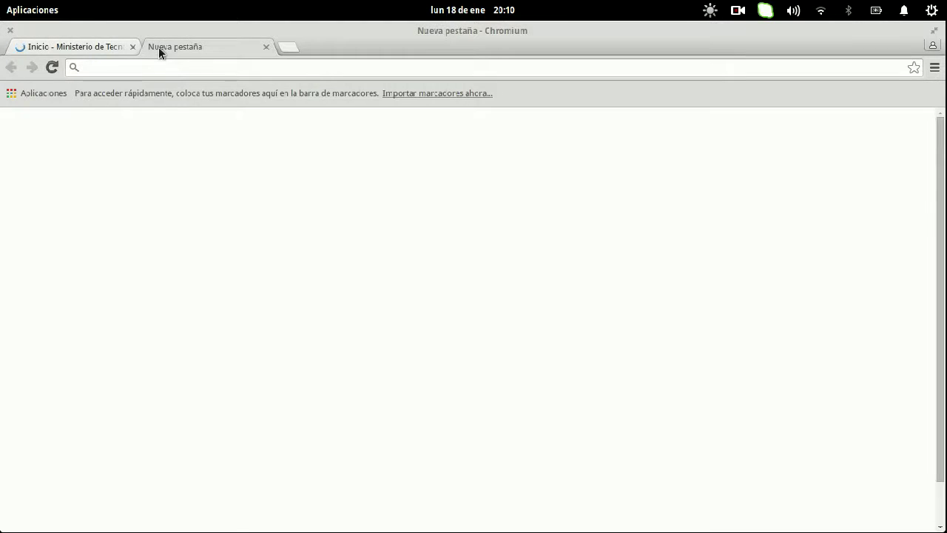
type("min educacion")
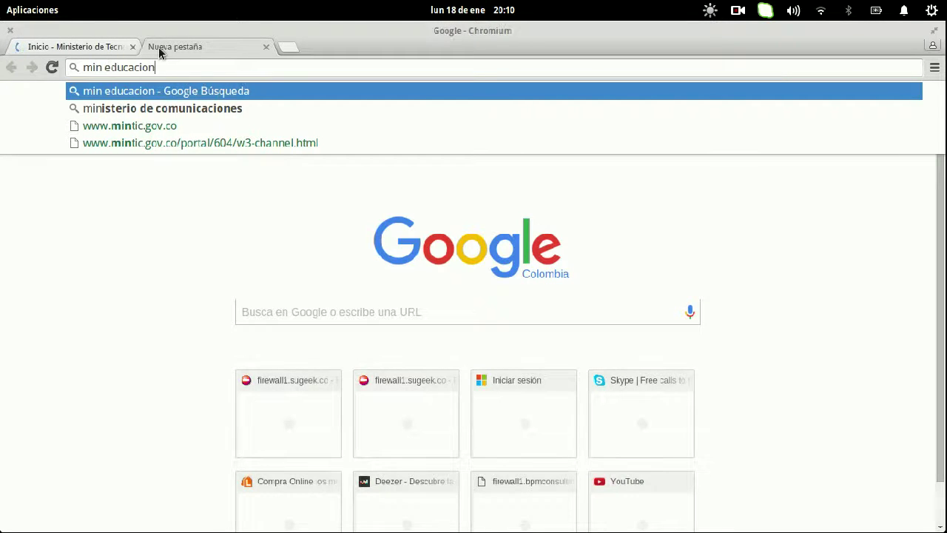
key("Return")
left_click(89, 49)
left_click(177, 49)
left_click(145, 208)
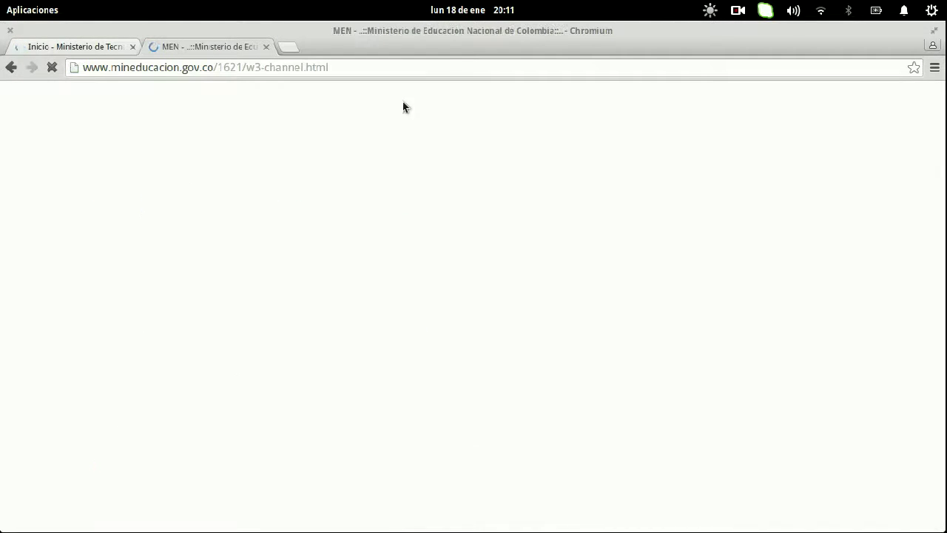
- Open the footer's Presidencia link in a new tab, es.presidencia.gov.co
left_click(287, 48)
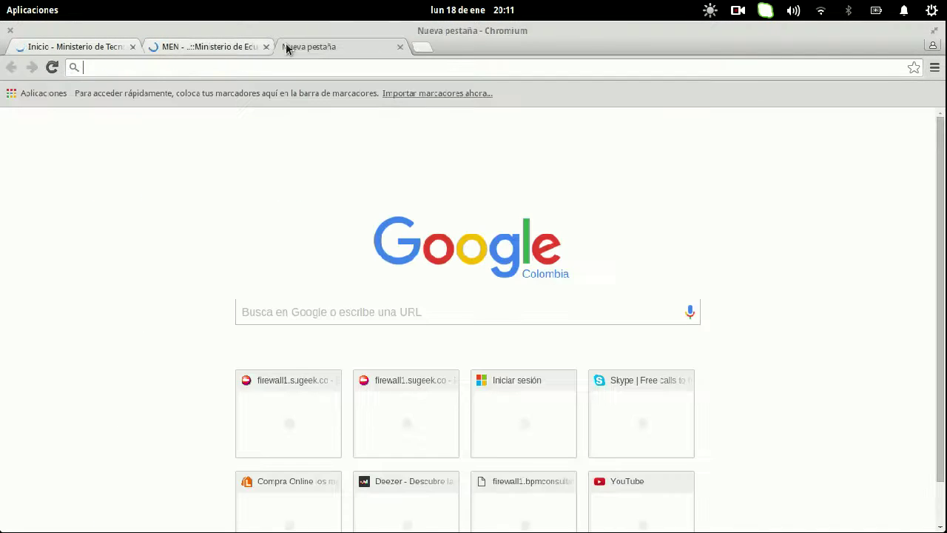
left_click(217, 48)
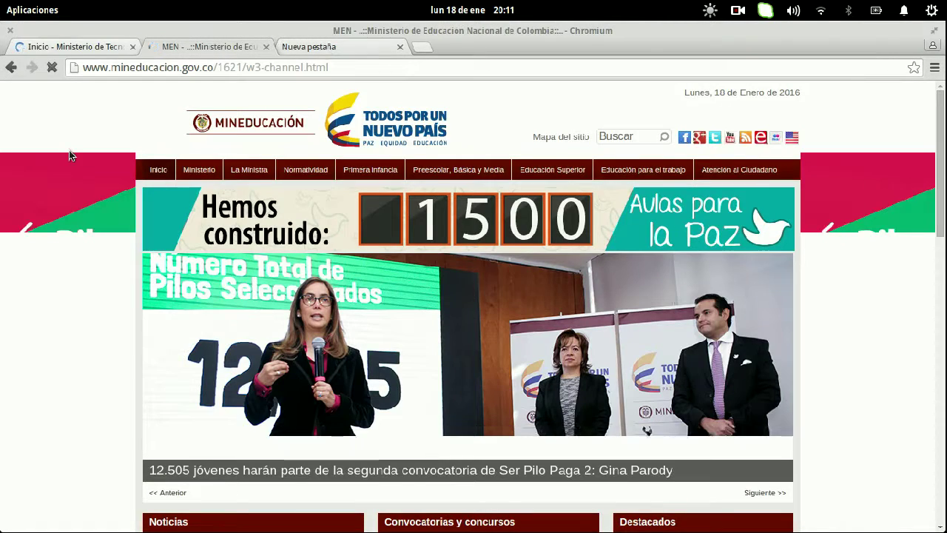
scroll(70, 156, "down", 10)
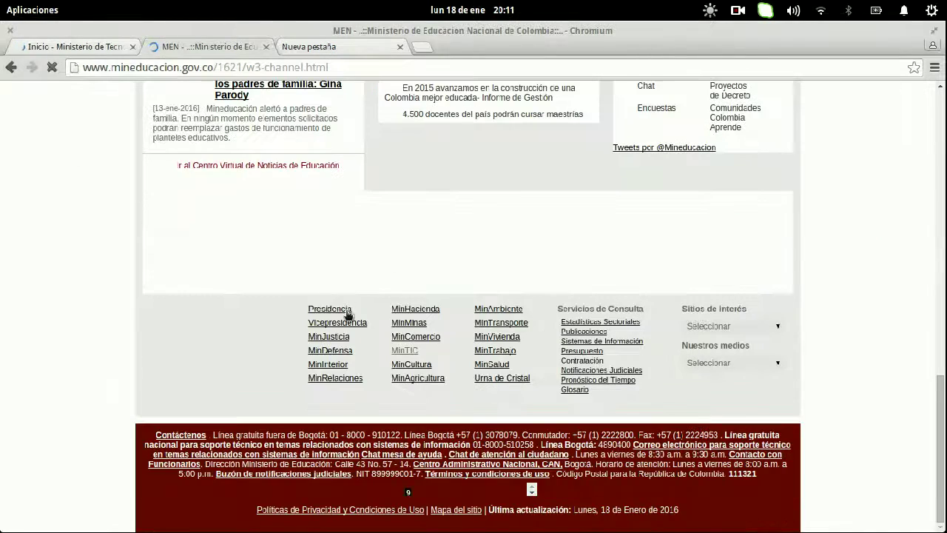
right_click(342, 311)
left_click(399, 314)
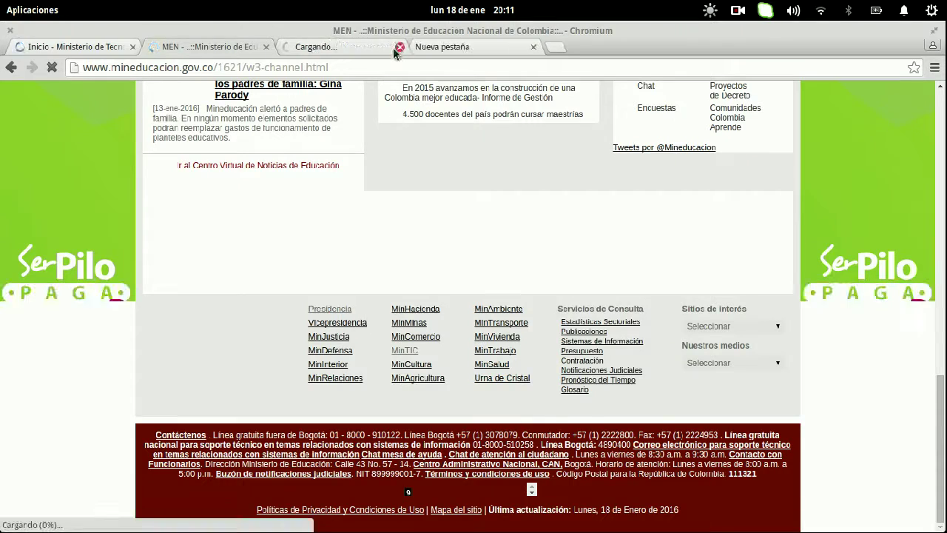
left_click(381, 53)
left_click(186, 46)
scroll(62, 299, "down", 3)
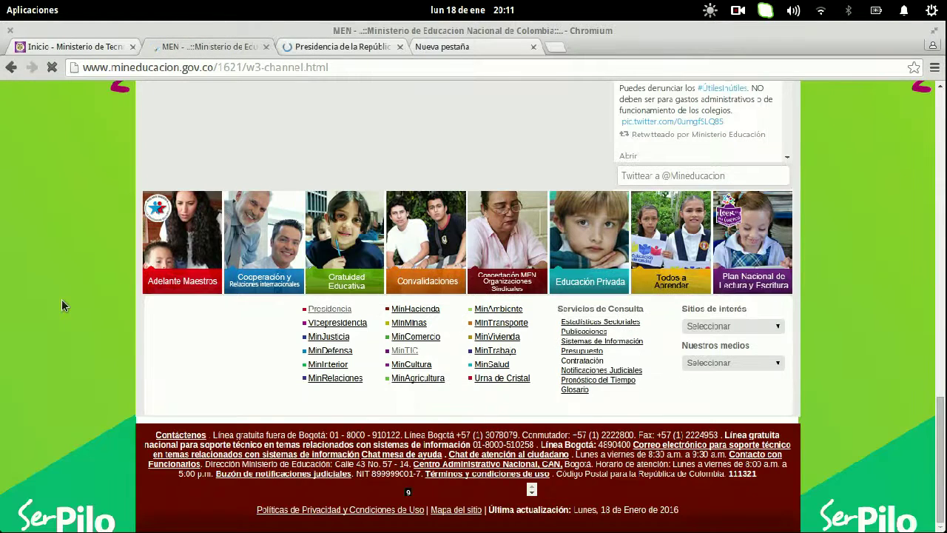
left_click(307, 46)
left_click(261, 66)
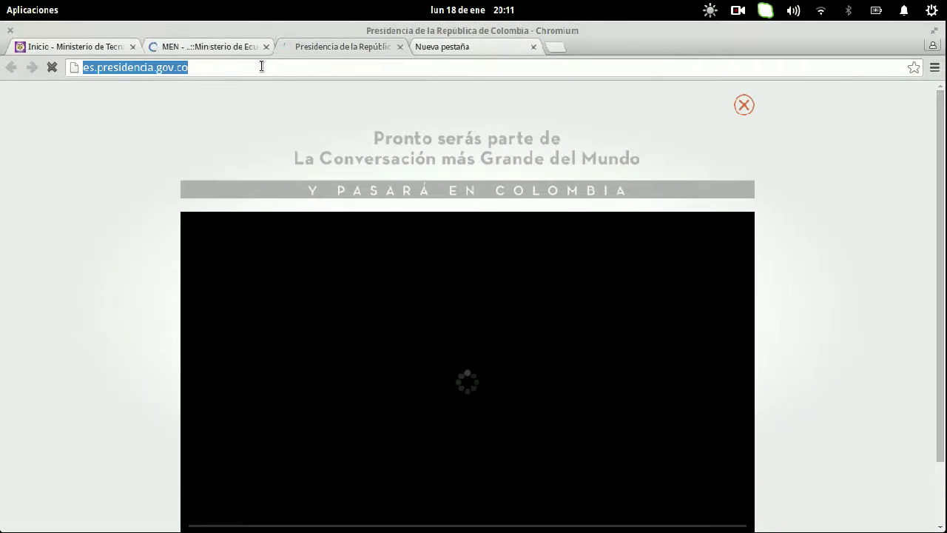
key("super+w")
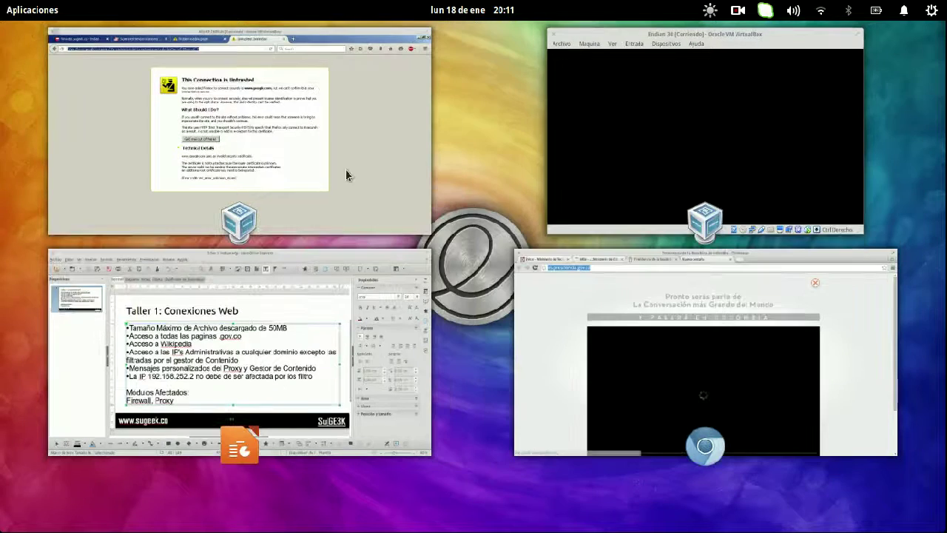
- In a new Firefox tab, load presidencia.gov.co
left_click(232, 130)
left_click(599, 49)
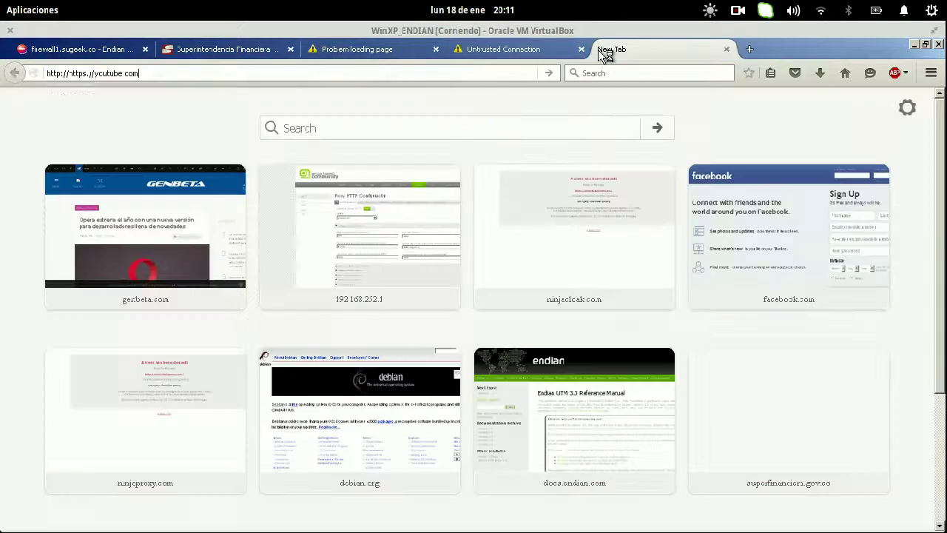
key("super+w")
left_click(594, 276)
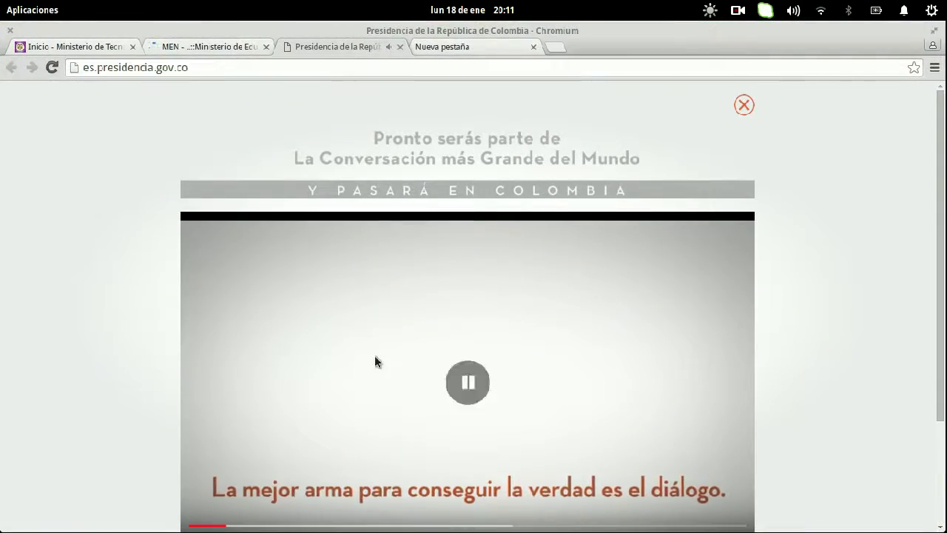
mouse_move(5, 7)
left_click(310, 167)
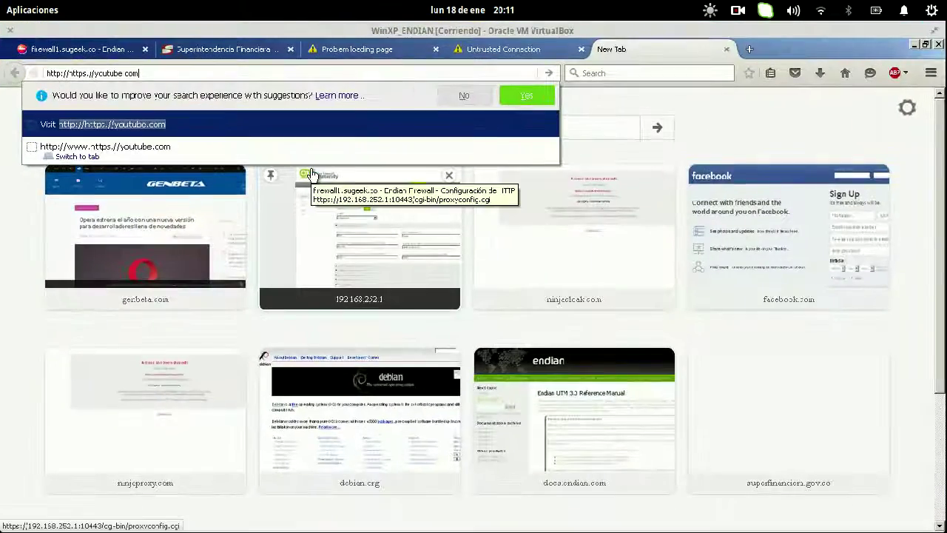
key("Escape")
key("ctrl+l")
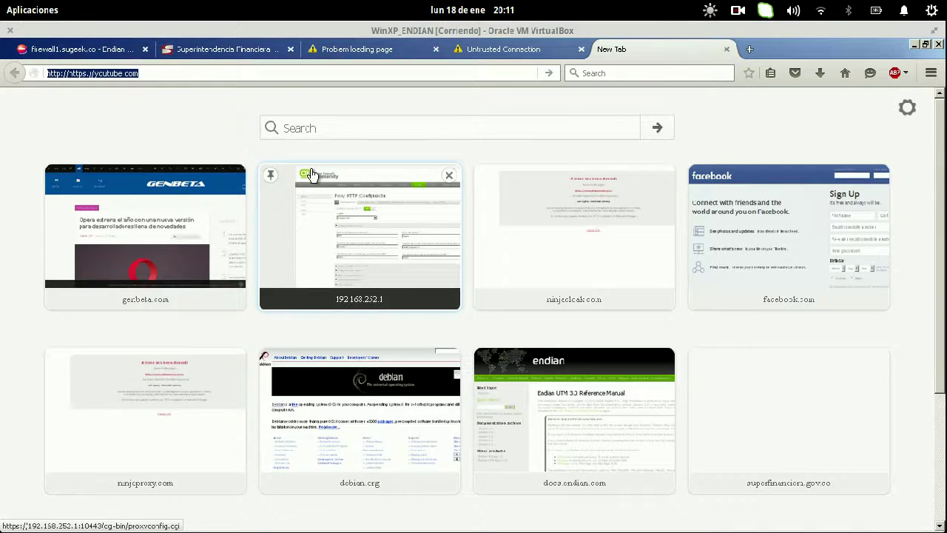
type("presidencia.g")
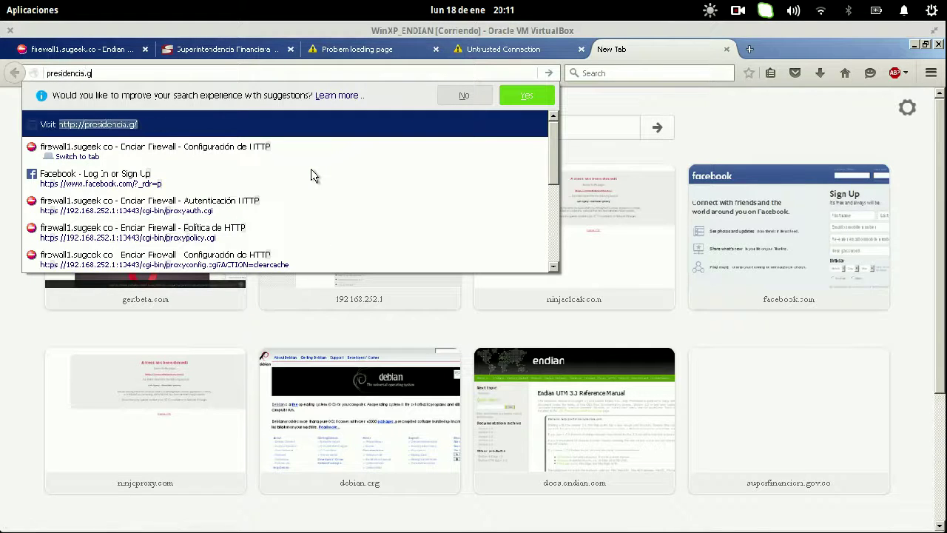
type("ov.co")
key("Return")
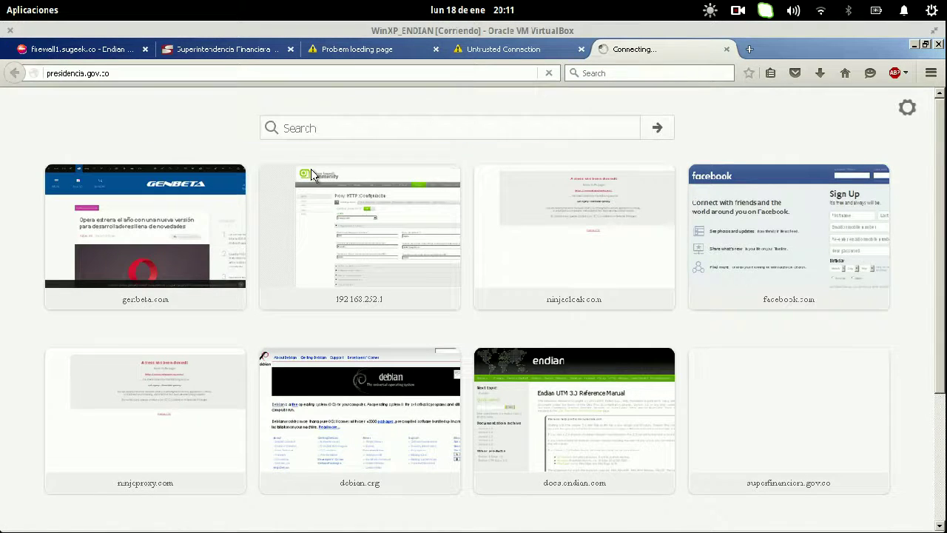
left_click(202, 71)
key("Home")
type("www.")
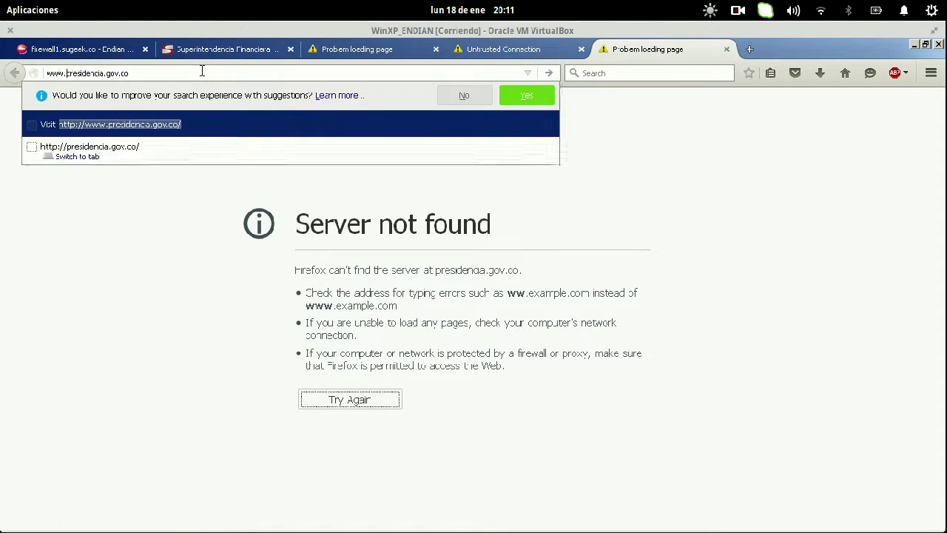
key("Return")
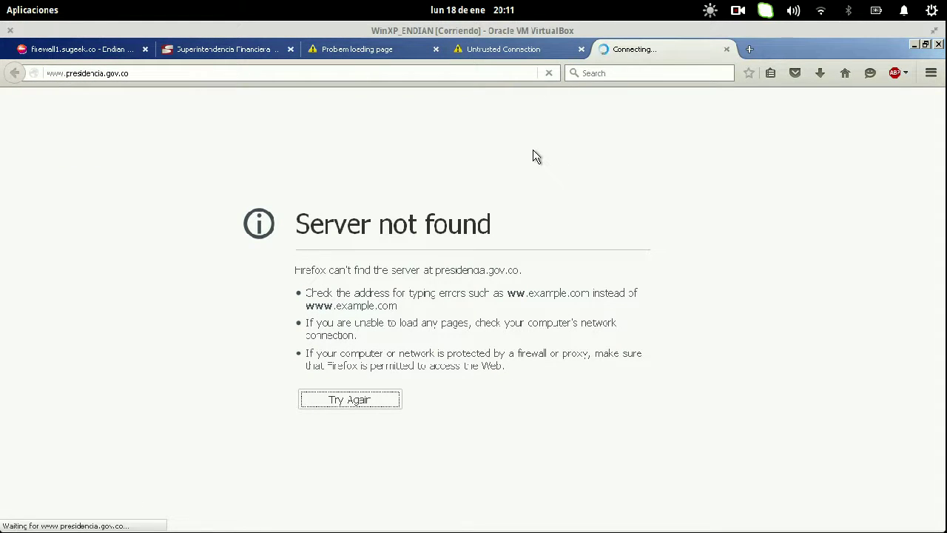
- In Chromium's empty tab, load policia.gov.co
key("super+w")
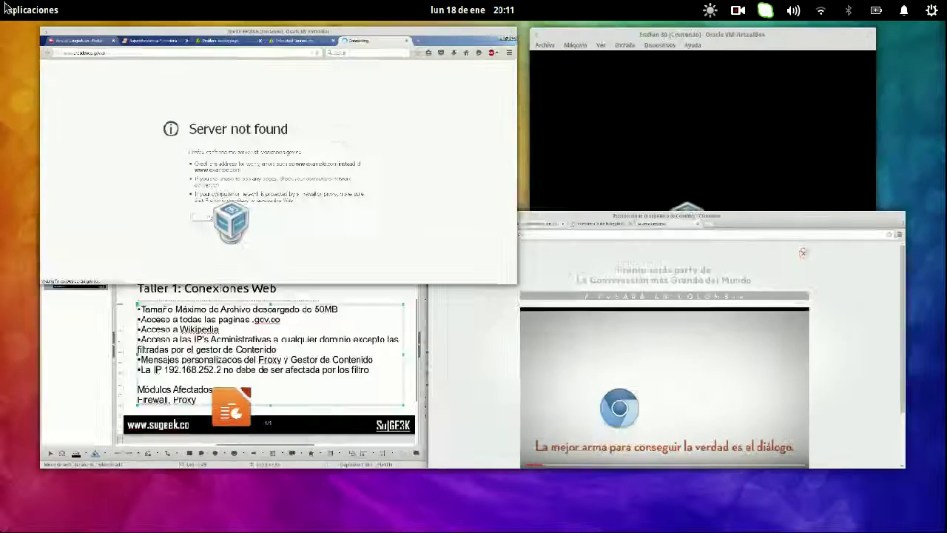
left_click(634, 345)
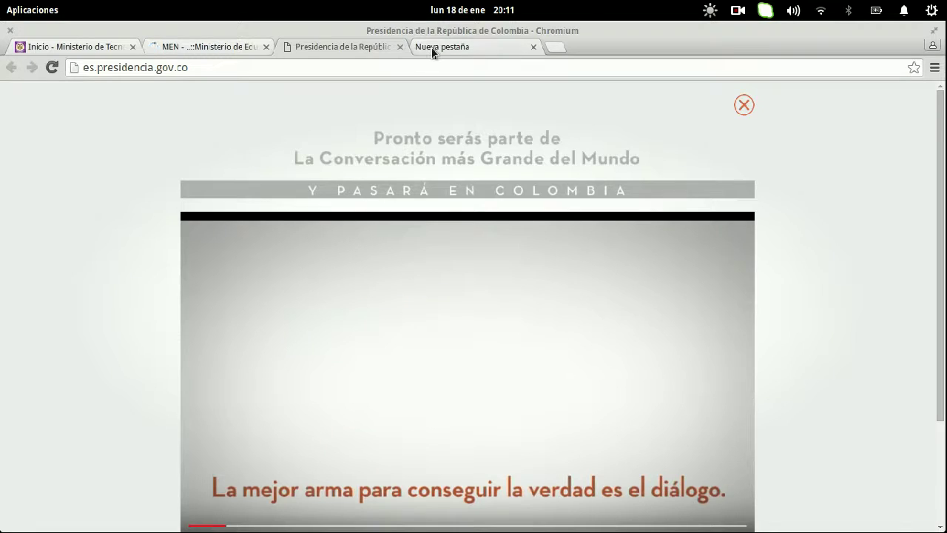
left_click(434, 49)
type("polic")
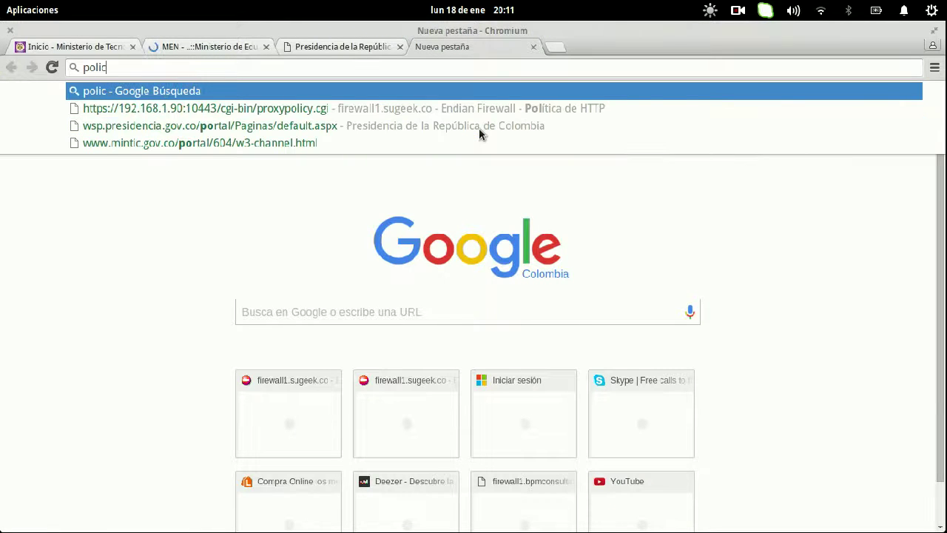
type("ia.gov.co")
key("Return")
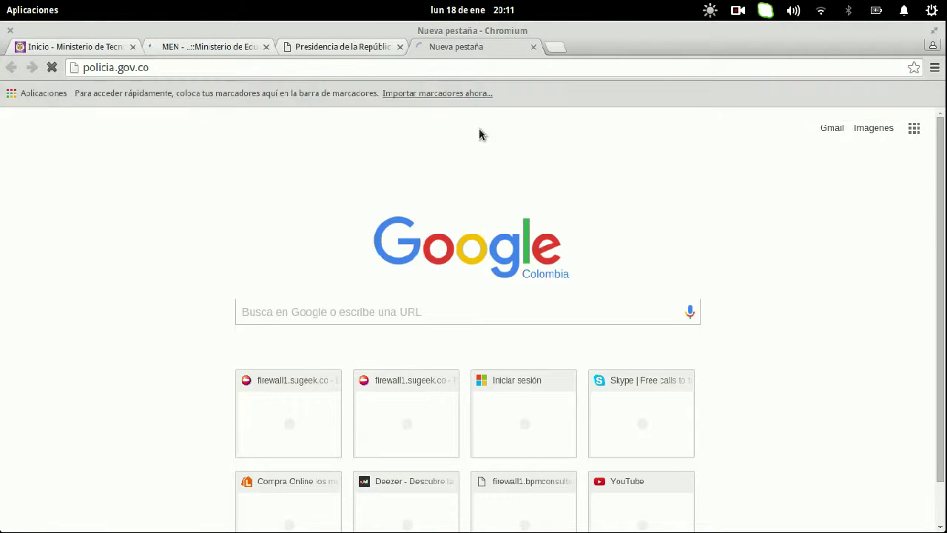
mouse_move(1, 1)
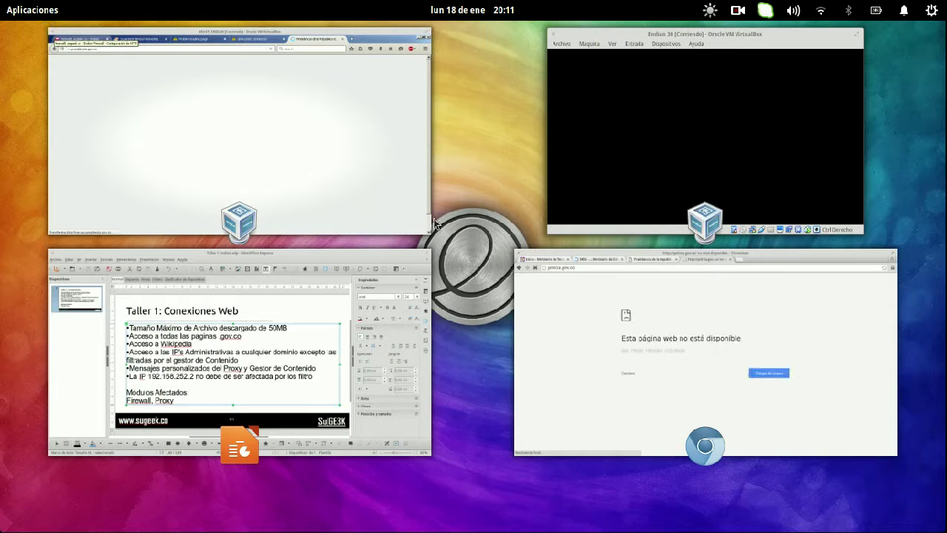
left_click(381, 194)
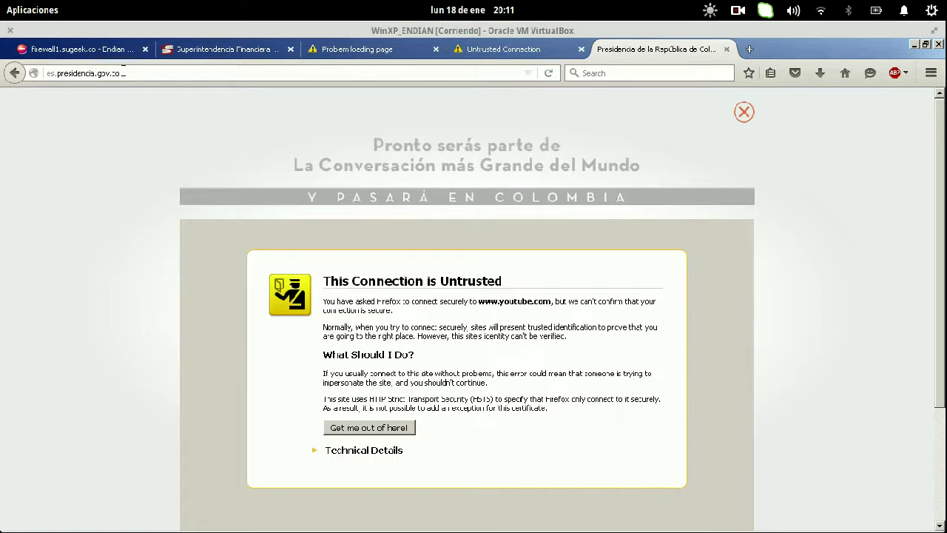
left_click(746, 114)
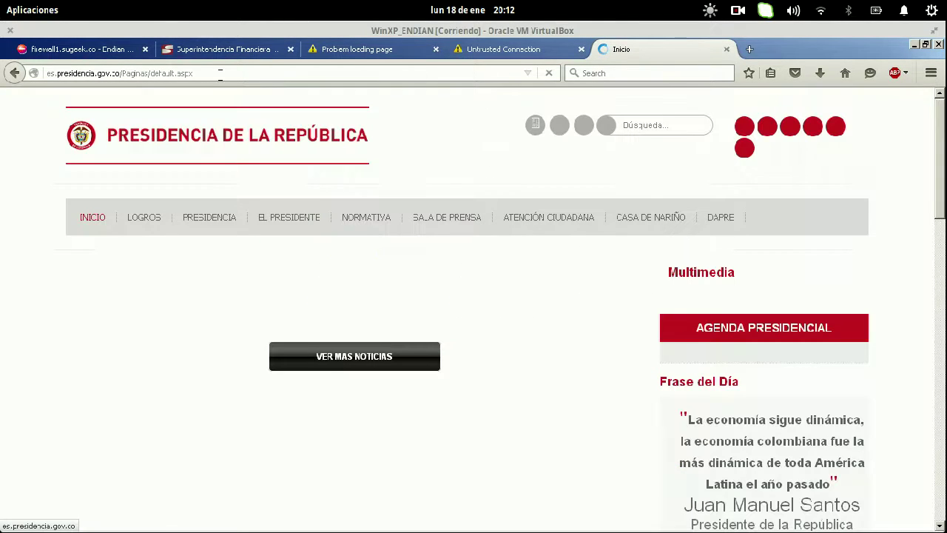
left_click(219, 73)
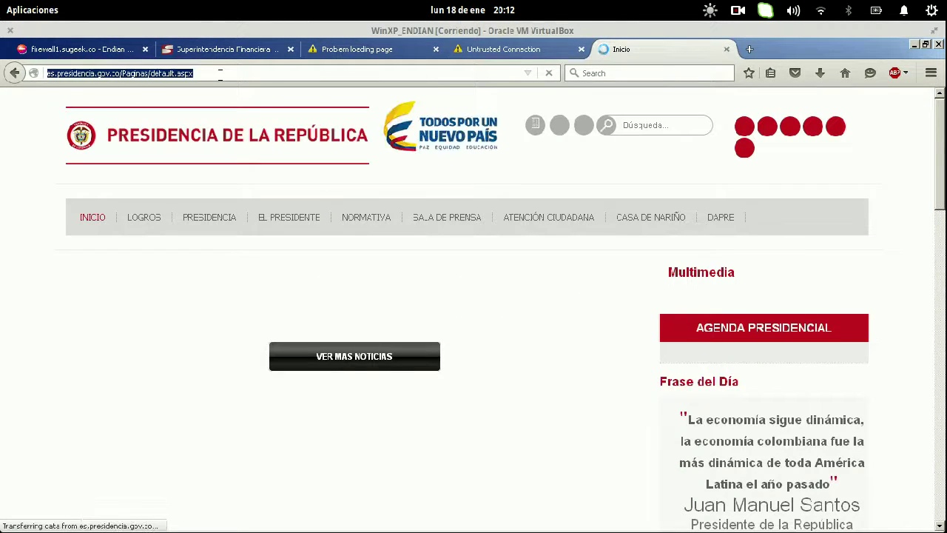
key("Home")
type("https://")
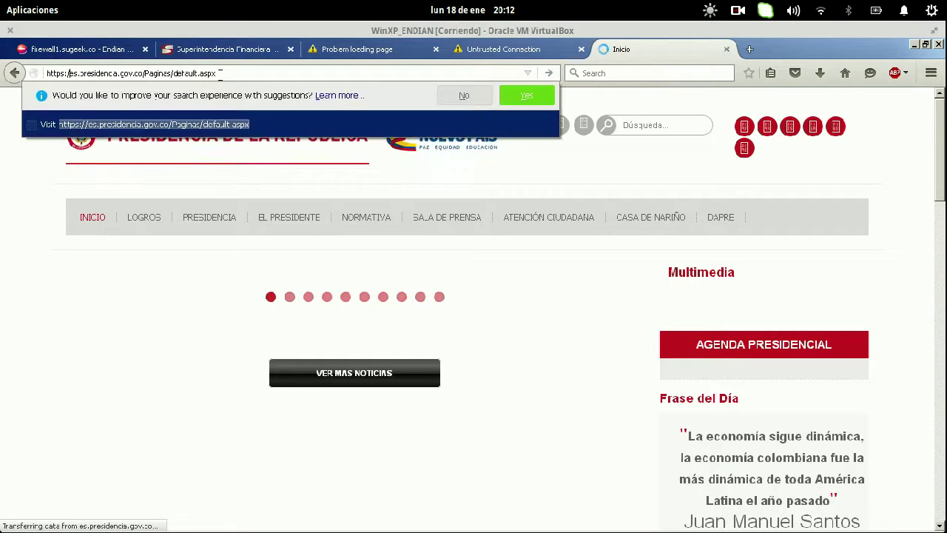
key("Return")
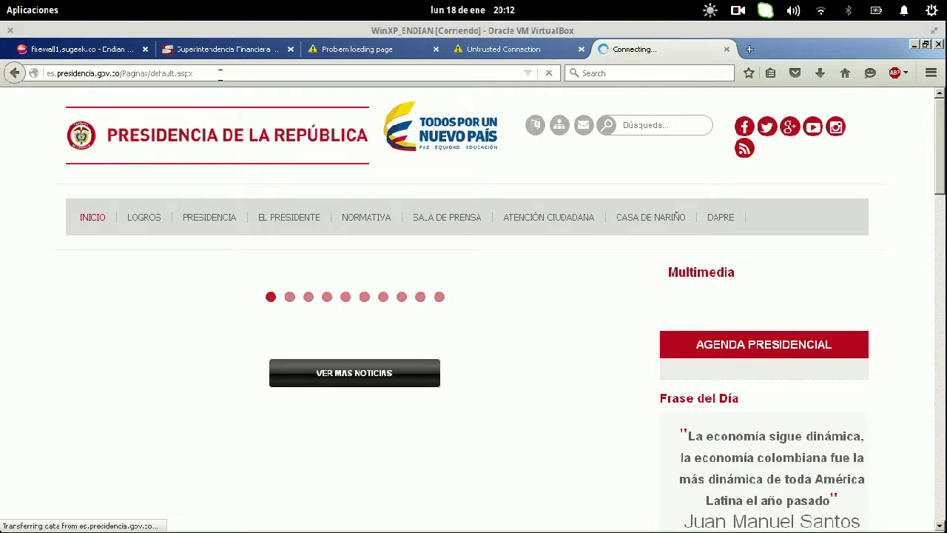
key("super+s")
left_click(526, 272)
left_click(289, 72)
key("Home")
type("www.")
key("Return")
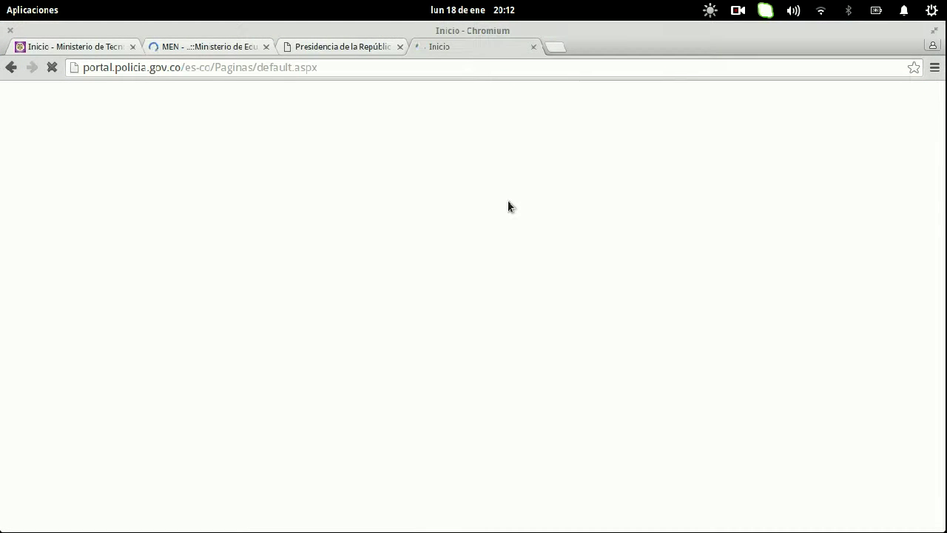
key("super+s")
left_click(196, 151)
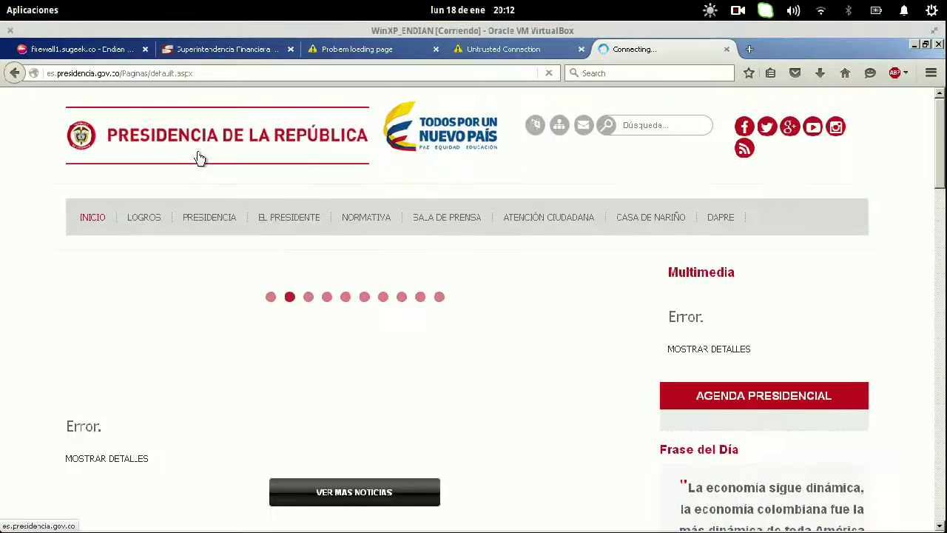
key("super+s")
left_click(546, 281)
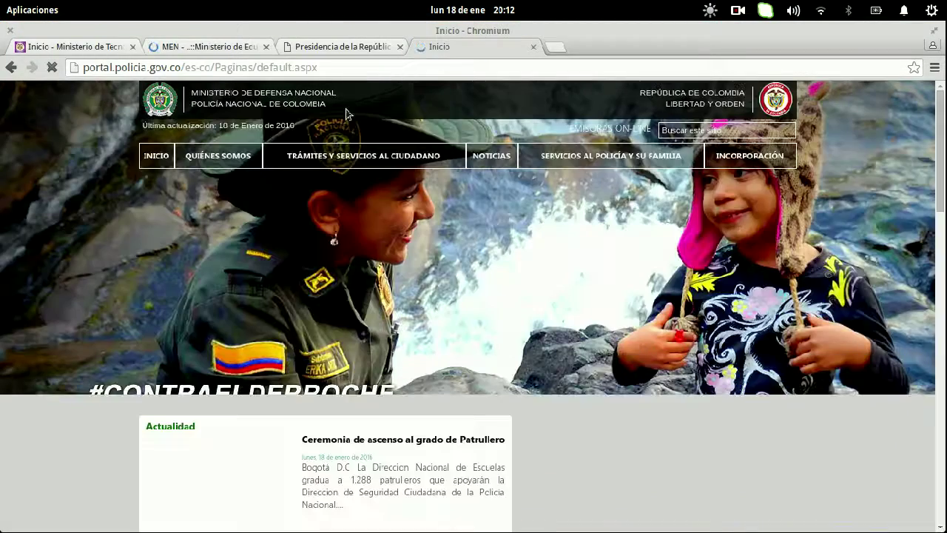
mouse_move(662, 162)
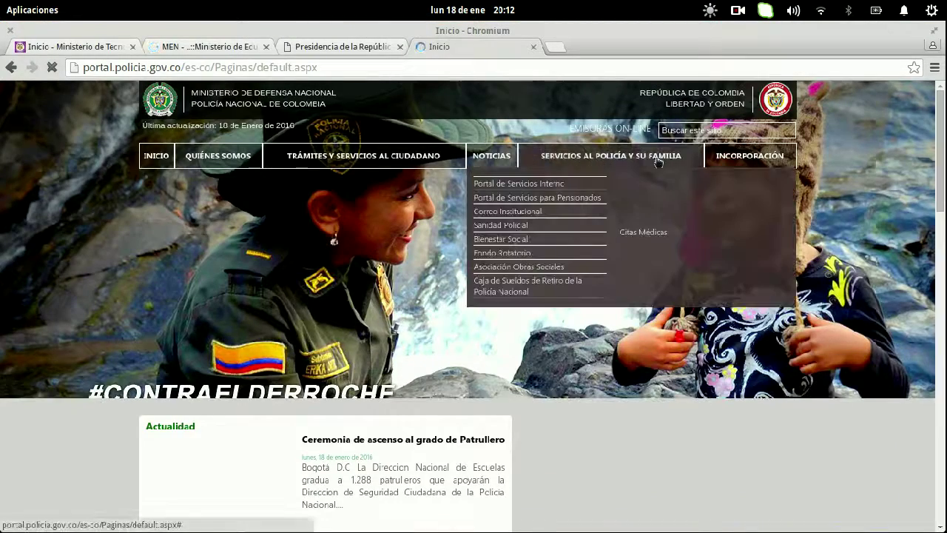
mouse_move(790, 152)
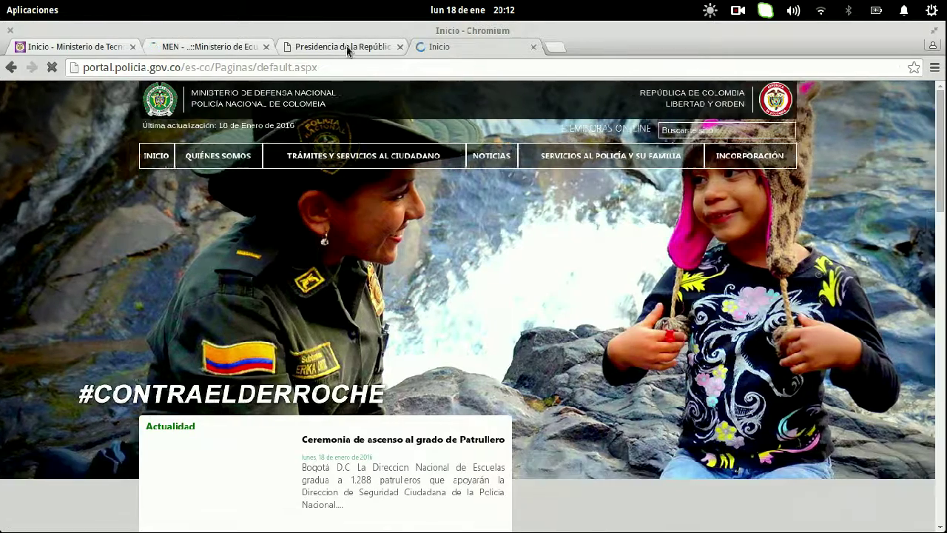
left_click(340, 66)
left_click(340, 66)
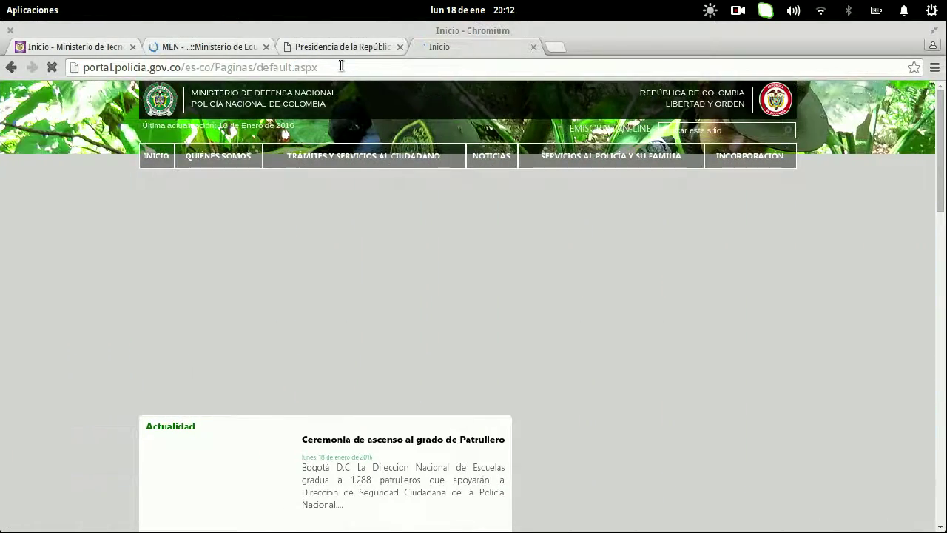
key("ctrl+t")
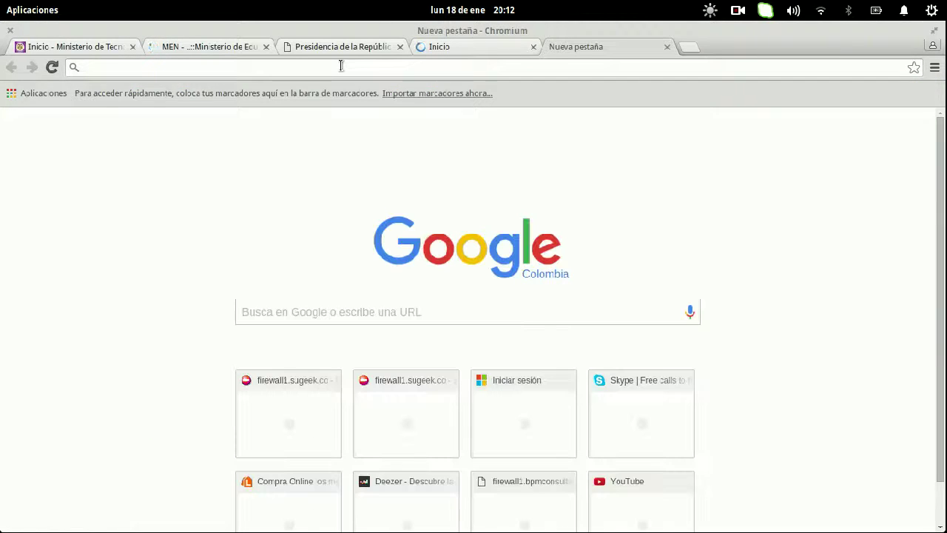
type("https://you")
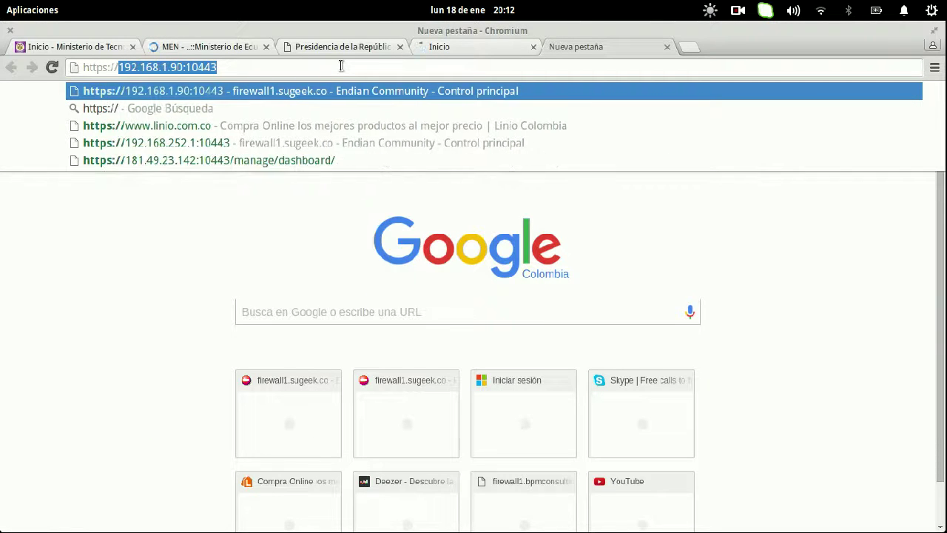
type("tube.com")
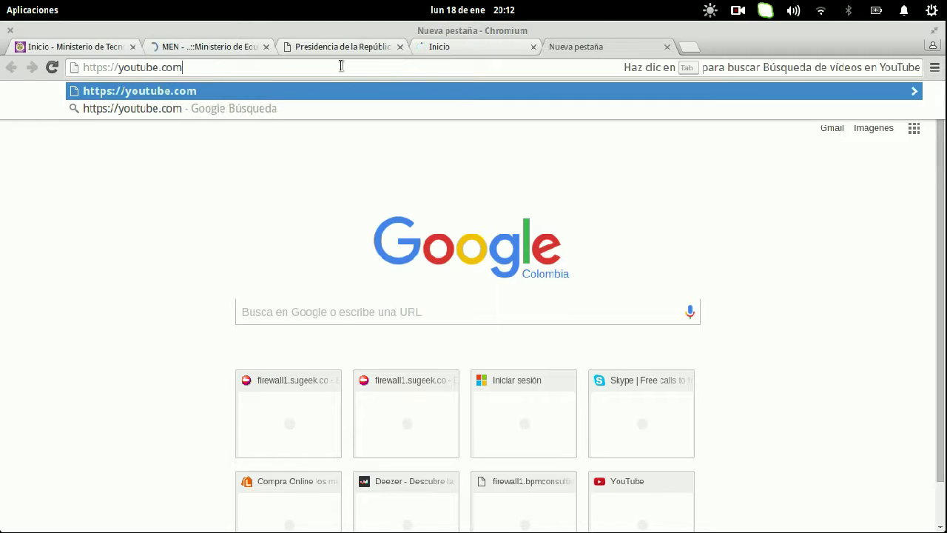
key("Return")
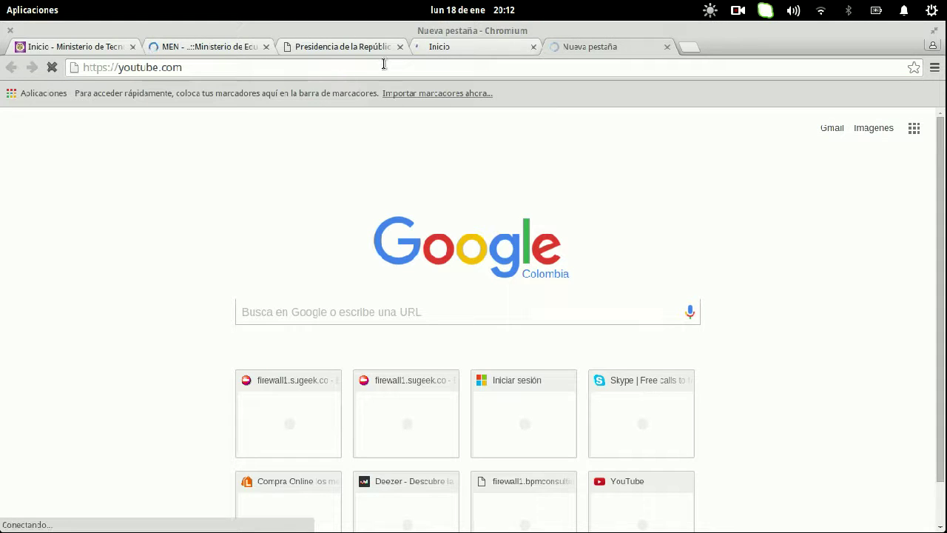
left_click(486, 47)
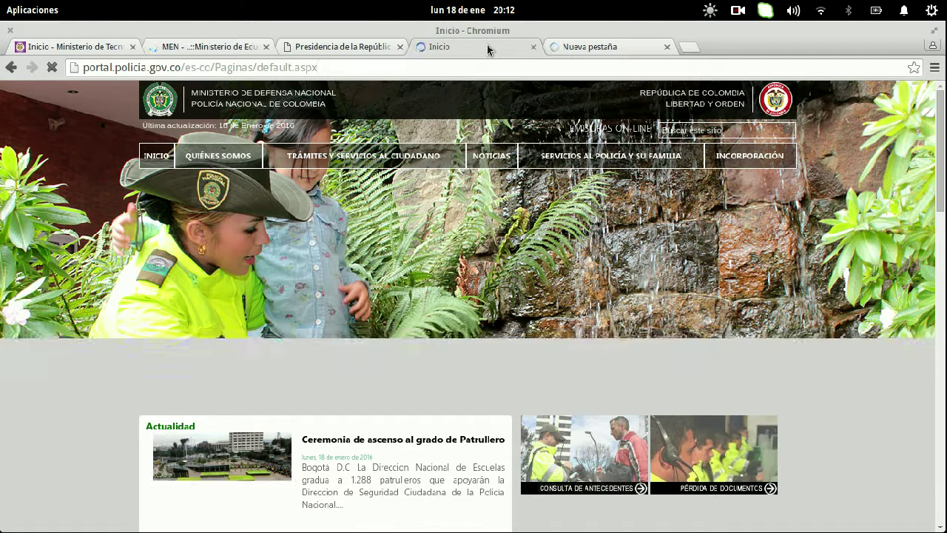
left_click(358, 46)
left_click(355, 70)
key("Home")
type("https://")
key("Return")
- Check the Policía, Presidencia and MinTrabajo tabs in turn and close the YouTube tab
key("ctrl+Tab")
key("ctrl+Tab")
key("ctrl+shift+Tab")
key("ctrl+shift+Tab")
key("ctrl+shift+Tab")
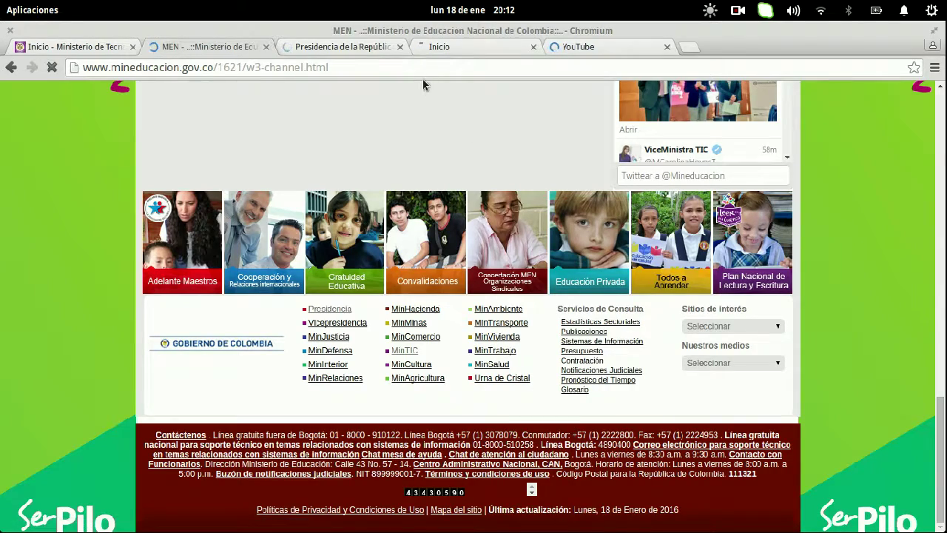
left_click(375, 49)
left_click(455, 49)
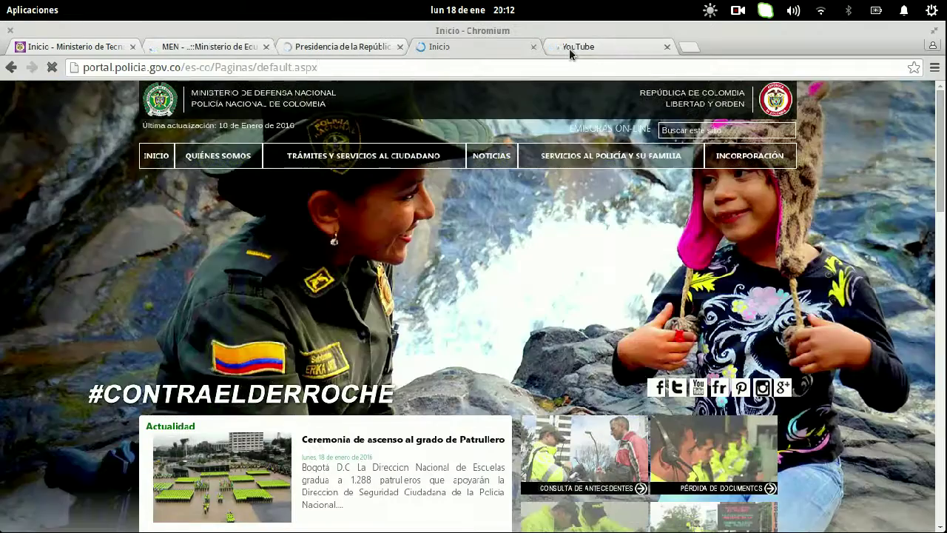
left_click(568, 49)
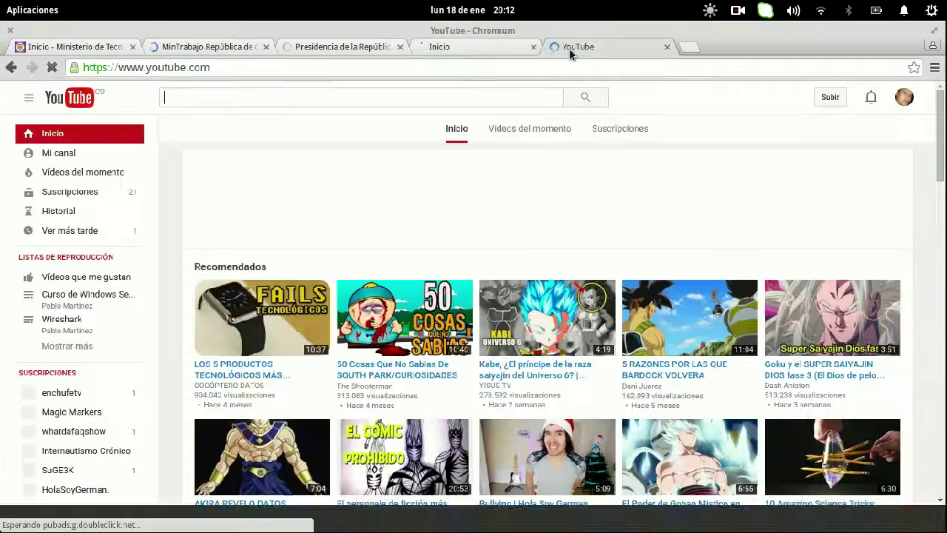
left_click(666, 47)
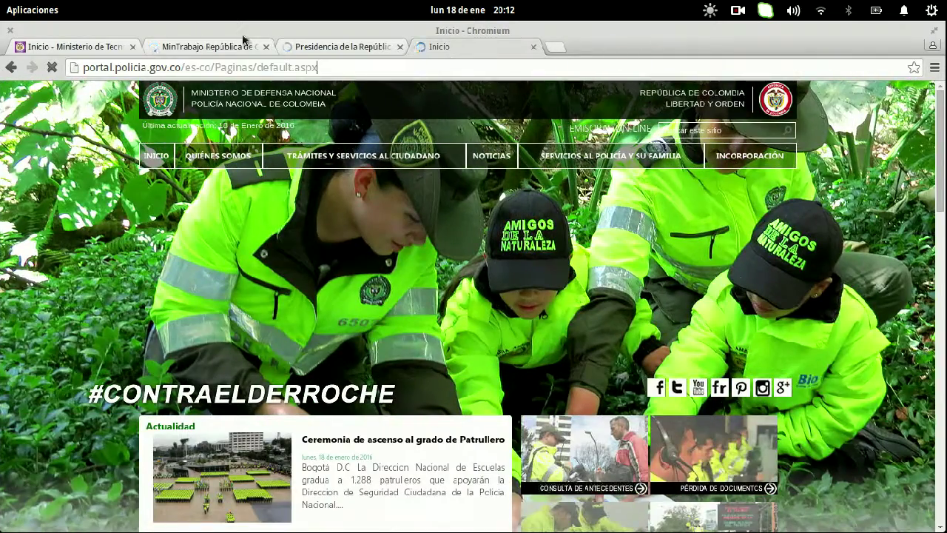
left_click(322, 49)
left_click(210, 45)
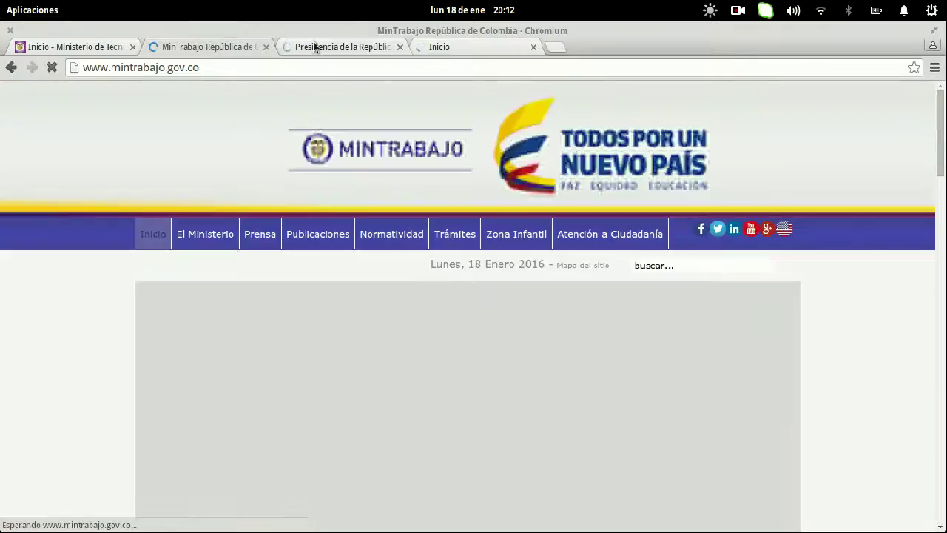
left_click(315, 46)
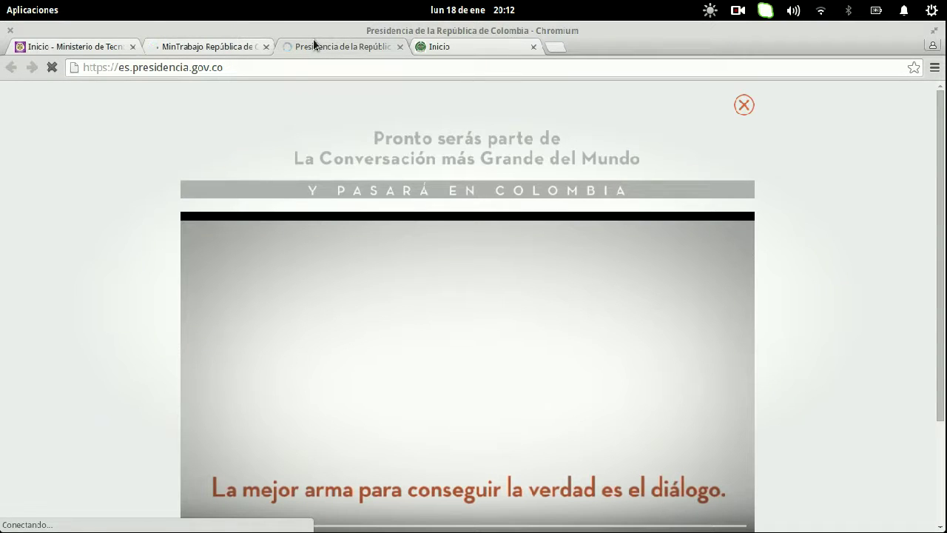
- In Firefox, add and confirm a security exception for the presidencia.gov.co certificate twice
mouse_move(4, 4)
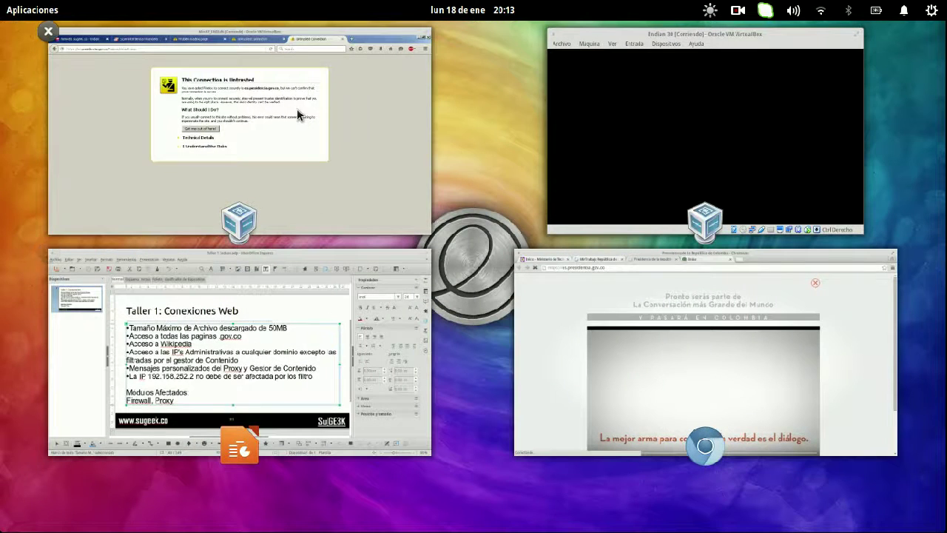
left_click(296, 108)
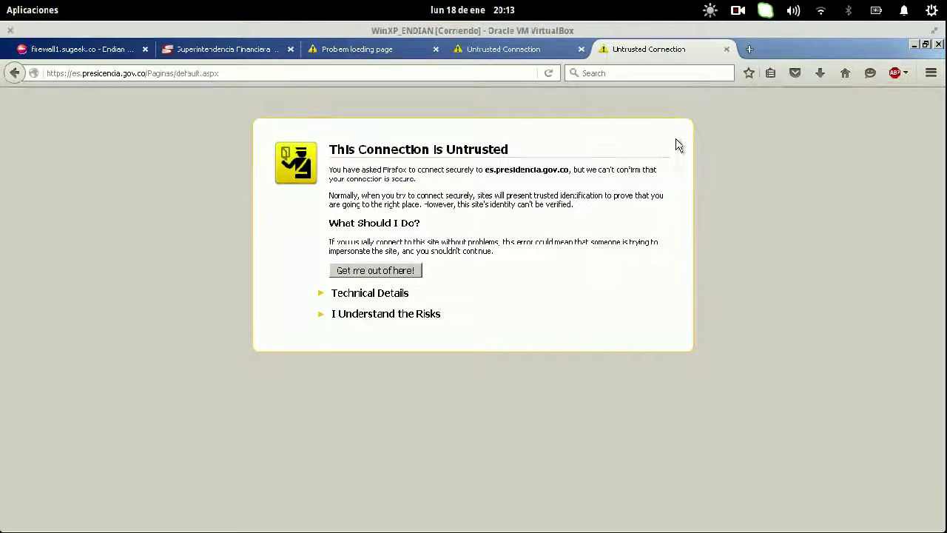
left_click(363, 318)
left_click(381, 400)
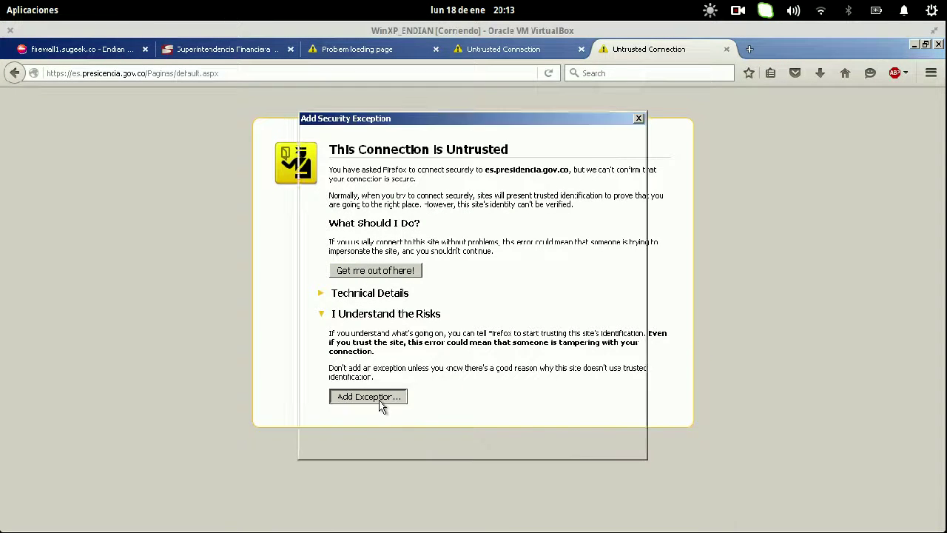
left_click(518, 442)
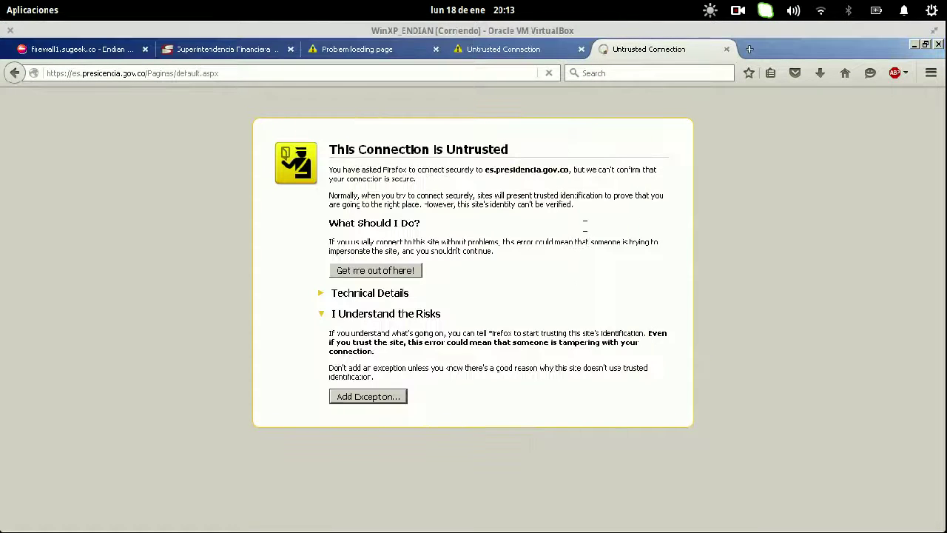
left_click(353, 316)
left_click(348, 396)
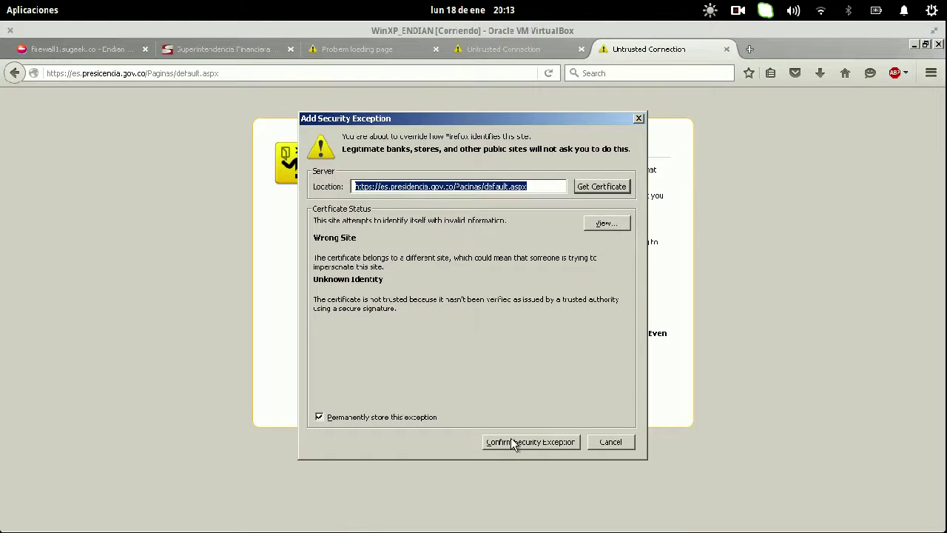
left_click(513, 442)
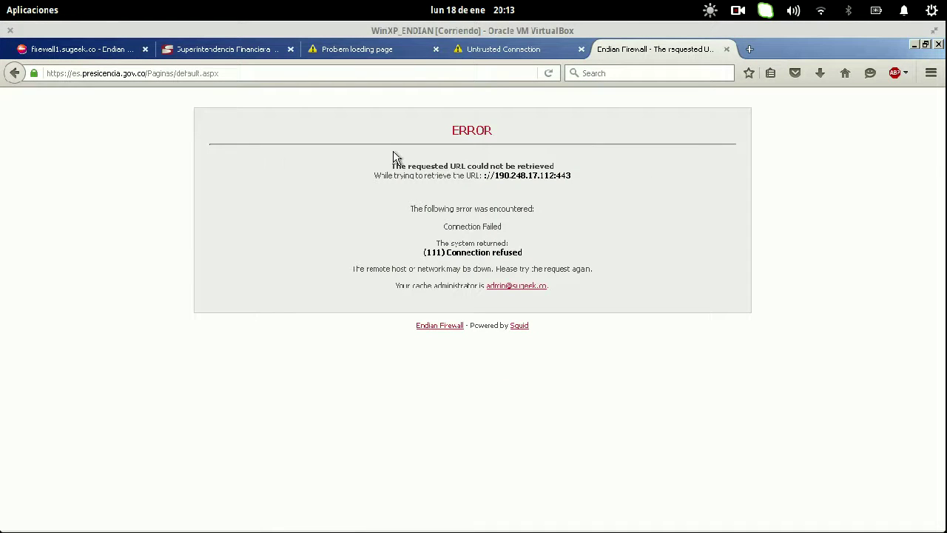
double_click(187, 72)
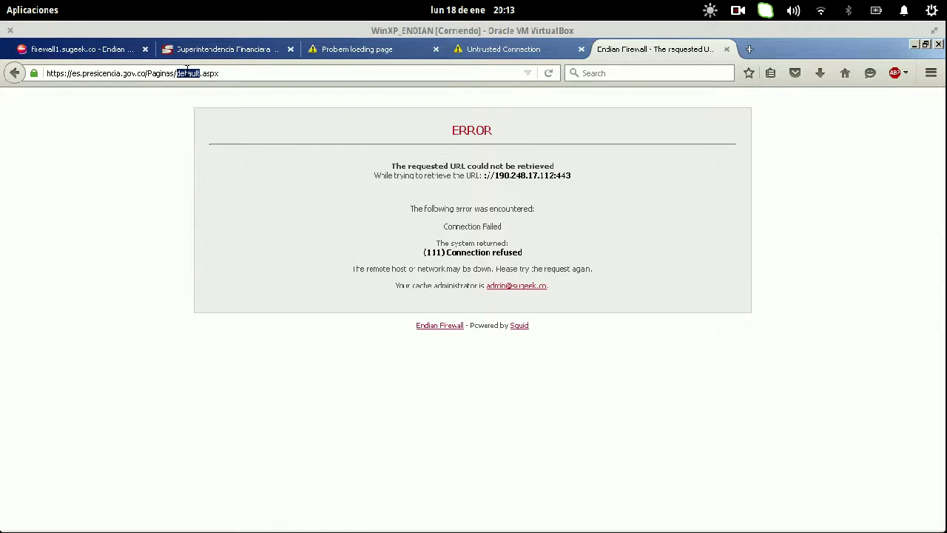
key("BackSpace")
key("BackSpace")
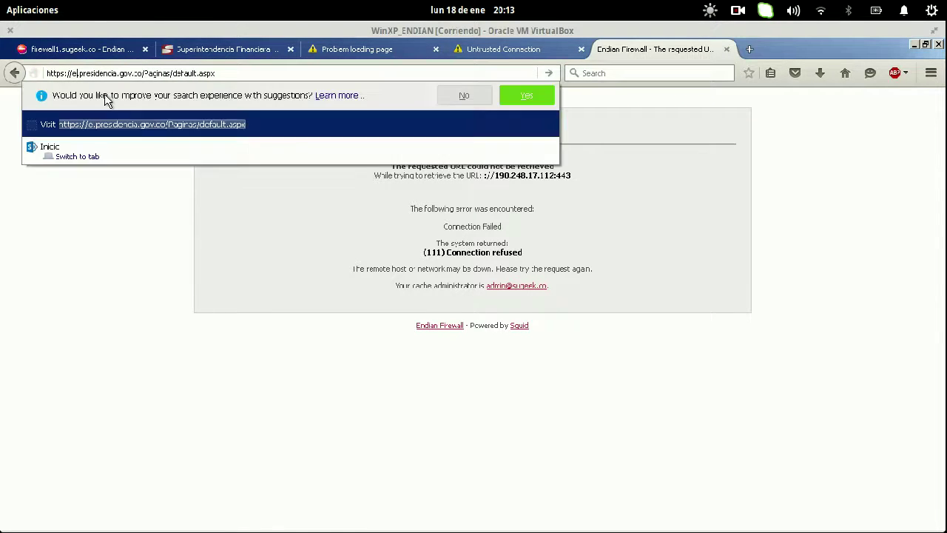
type("www.")
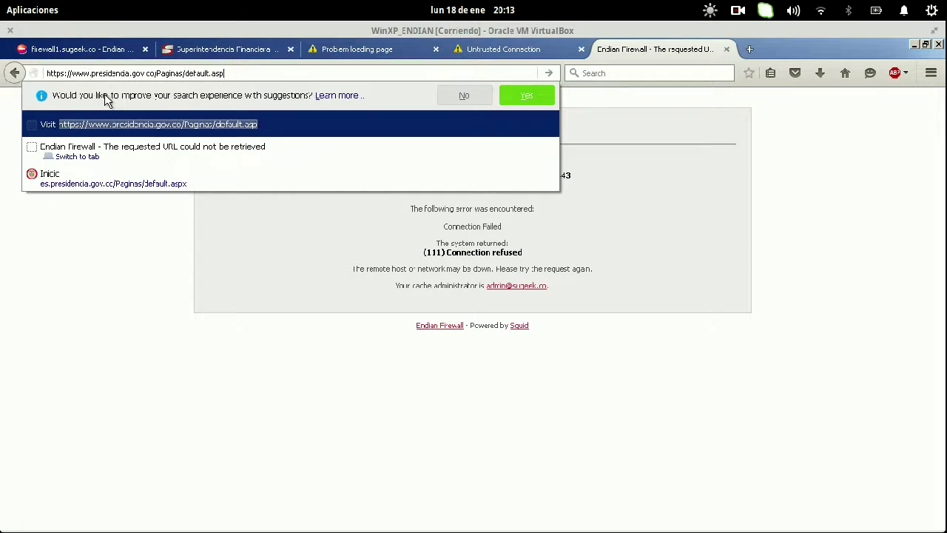
key("BackSpace")
key("BackSpace")
key("BackSpace")
key("BackSpace")
key("BackSpace")
key("BackSpace")
key("BackSpace")
key("BackSpace")
key("BackSpace")
key("BackSpace")
key("BackSpace")
key("BackSpace")
key("BackSpace")
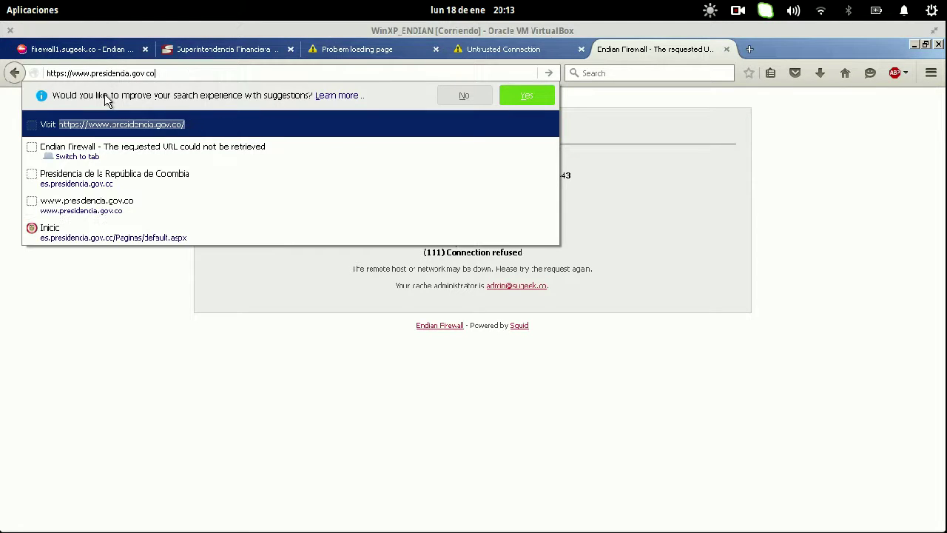
key("Return")
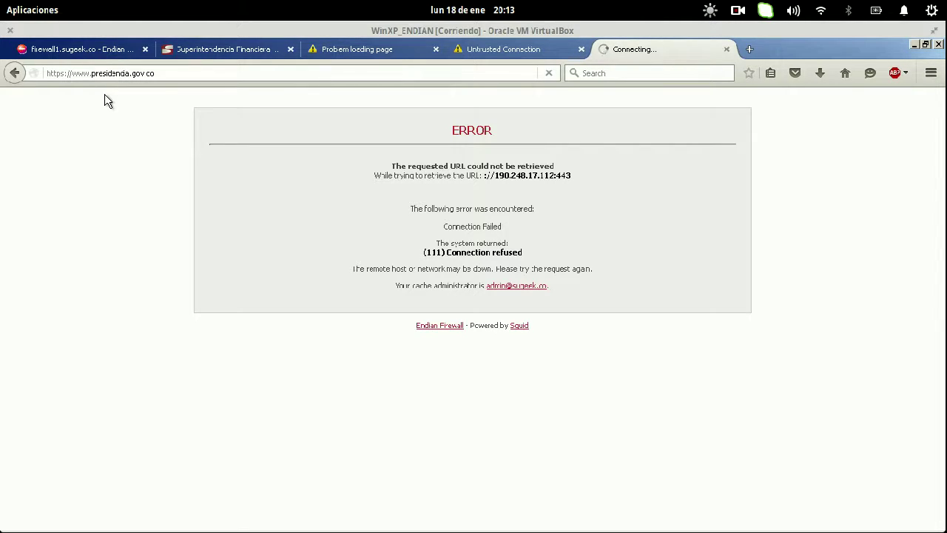
left_click(105, 54)
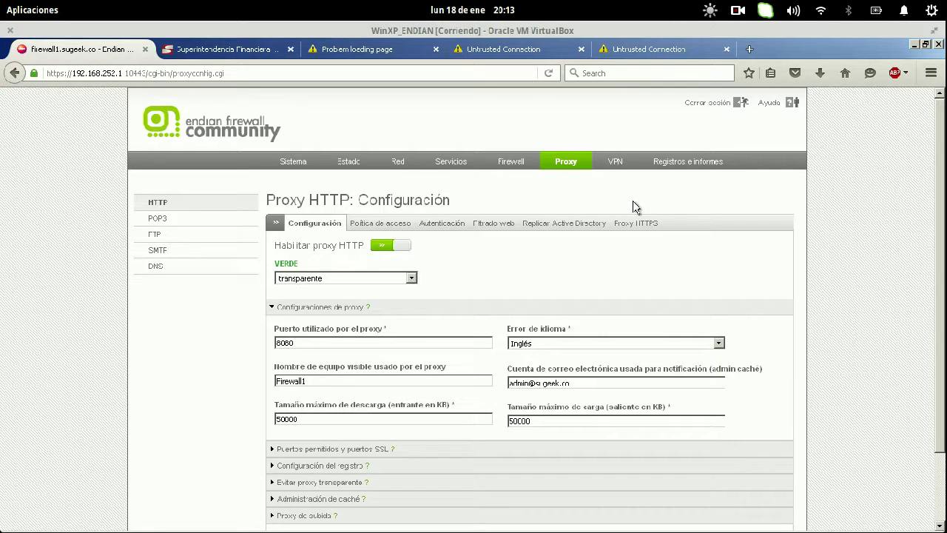
- Confirm another security exception for the untrusted presidencia.gov.co tab
left_click(642, 224)
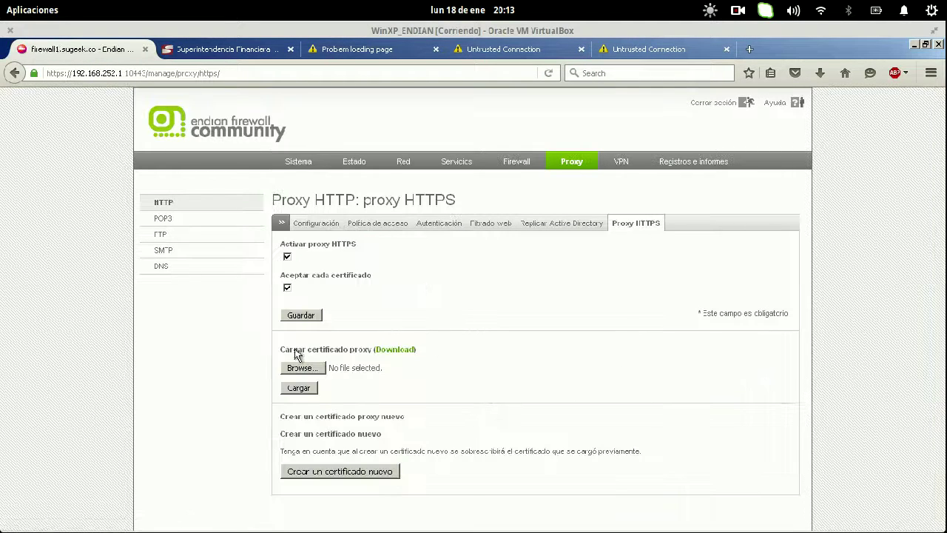
left_click(639, 49)
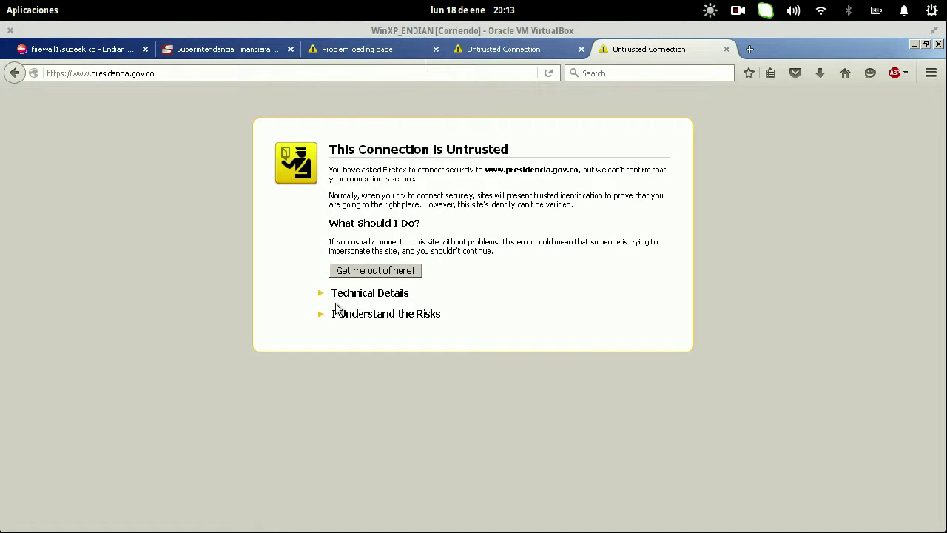
left_click(360, 317)
left_click(368, 400)
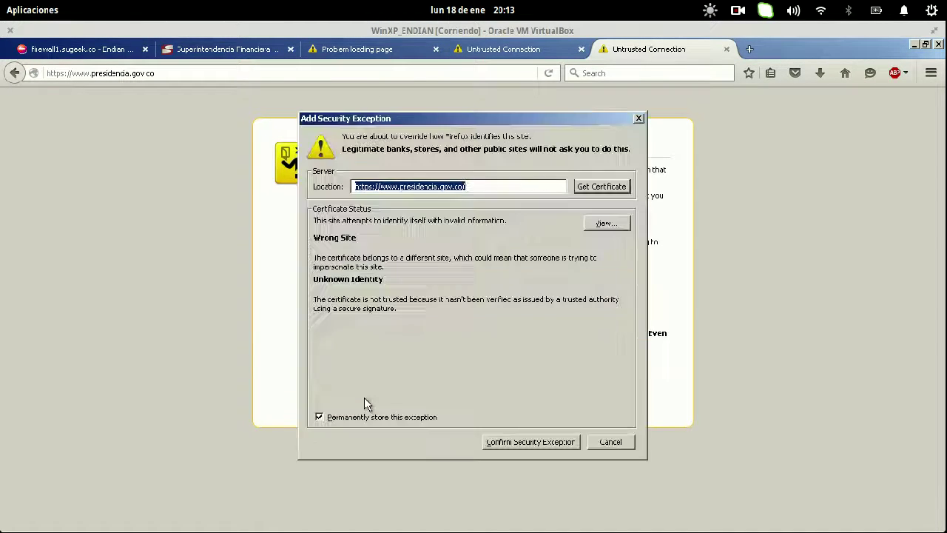
left_click(542, 443)
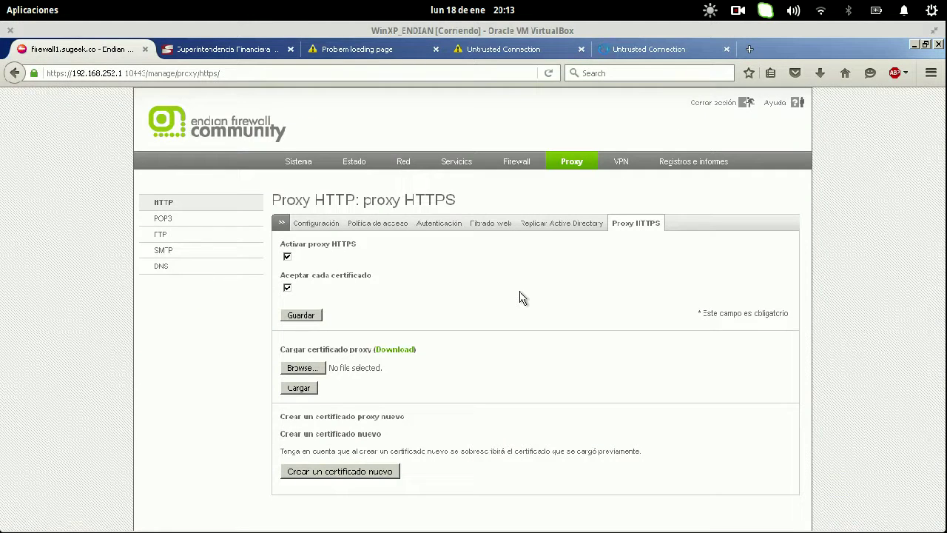
- Uncheck 'Activar proxy HTTPS', save, and apply the pending proxy change
left_click(668, 49)
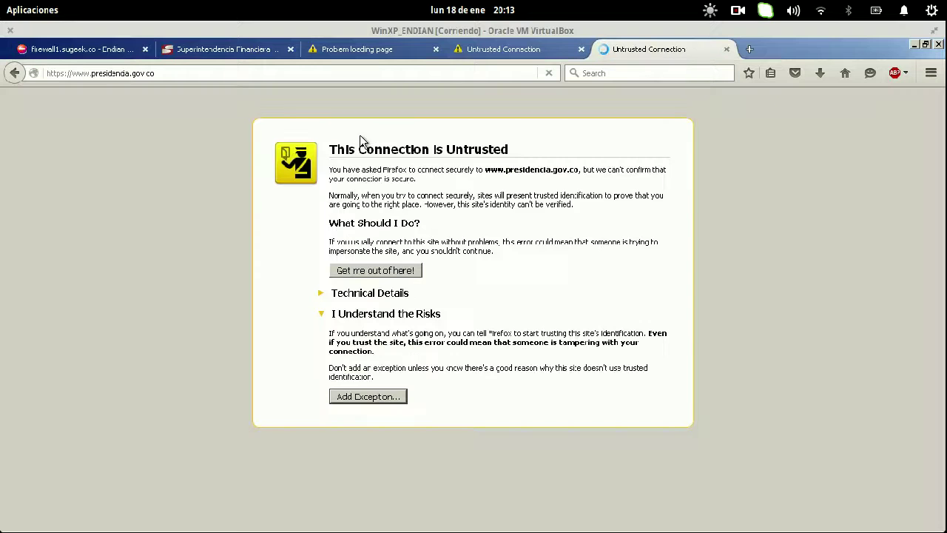
left_click(80, 49)
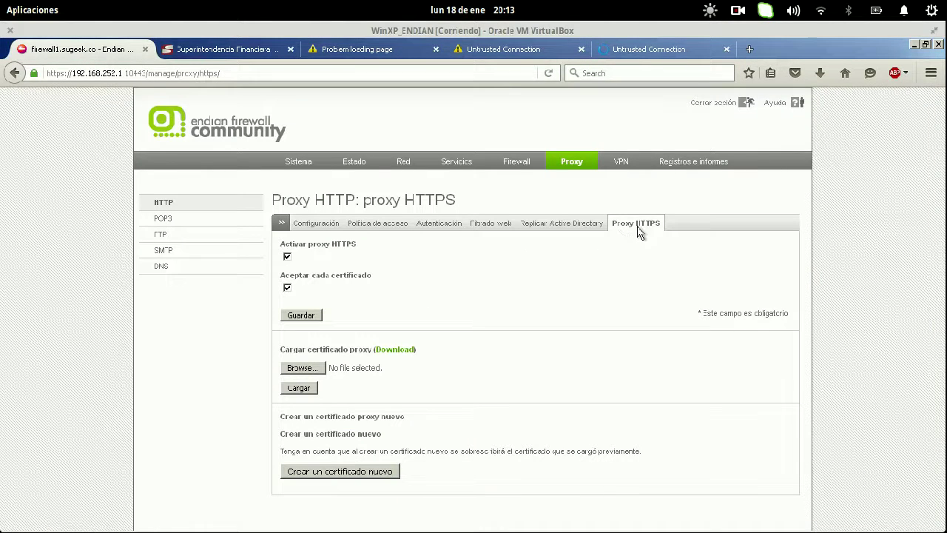
left_click(287, 257)
left_click(302, 286)
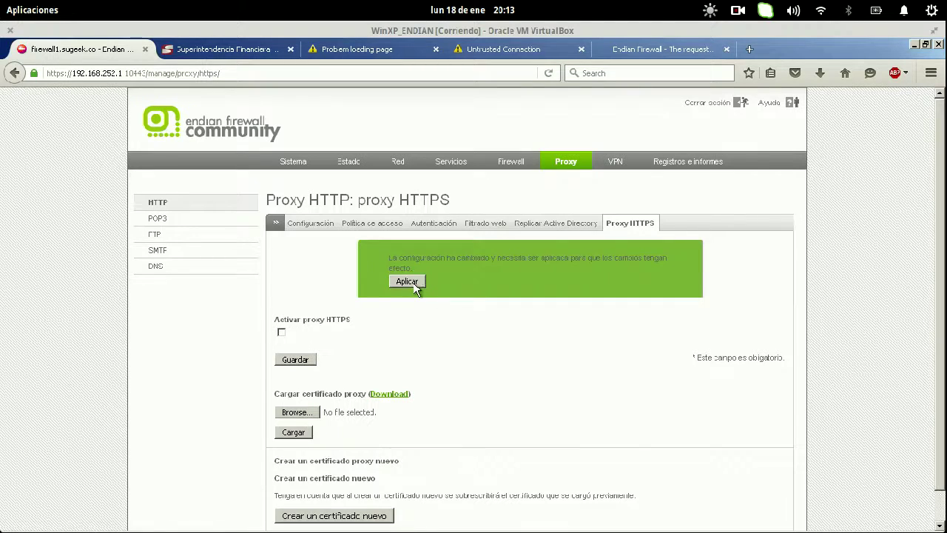
left_click(406, 282)
- Close the proxy error and untrusted-connection tabs and load the corrected youtube address
left_click(642, 49)
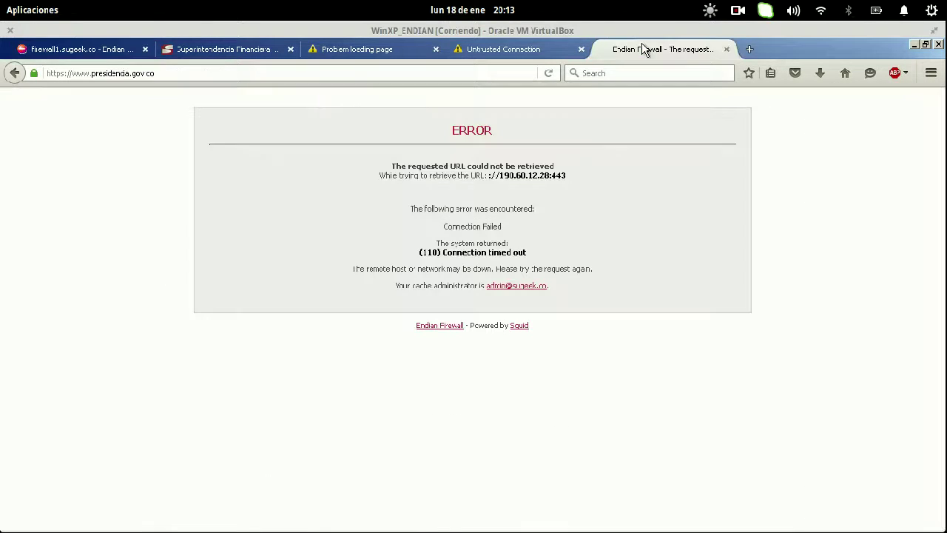
key("alt")
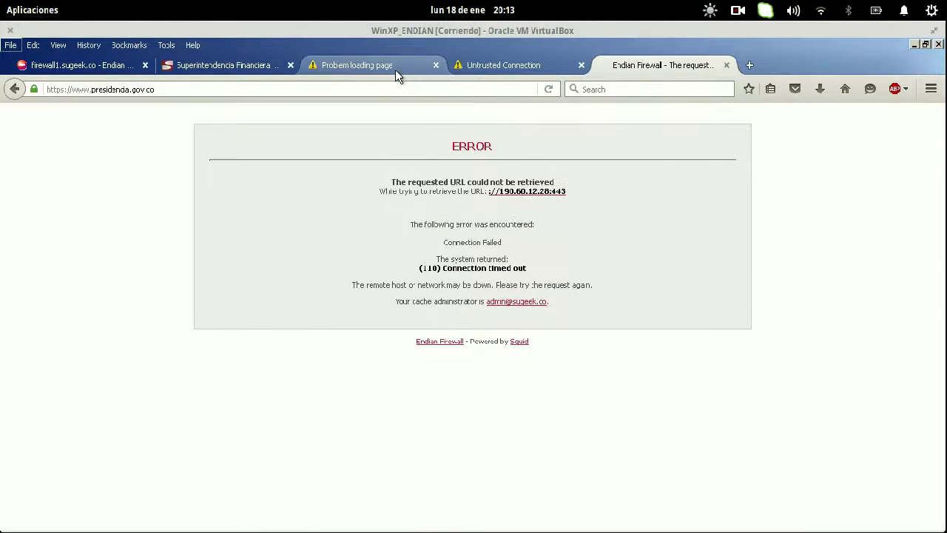
key("alt")
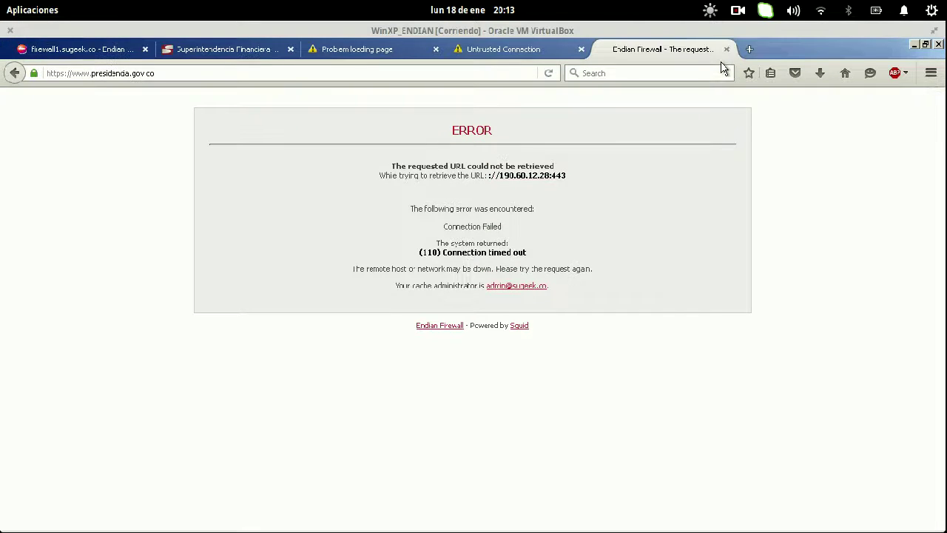
left_click(727, 49)
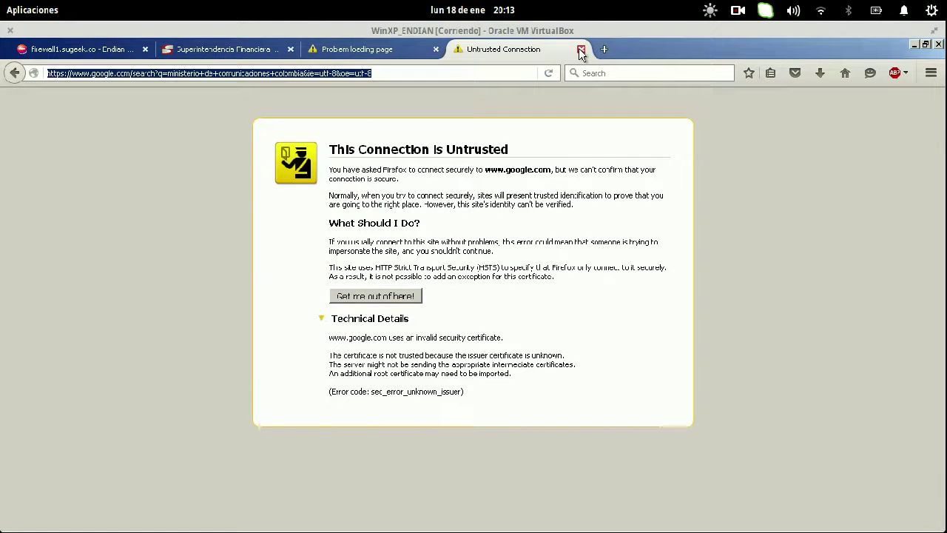
left_click(582, 49)
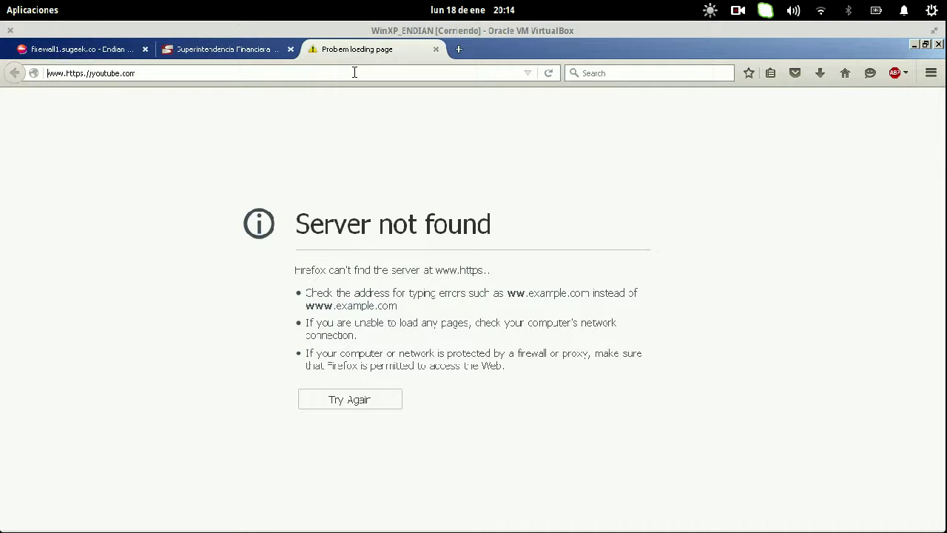
key("Delete")
key("Delete")
key("Delete")
key("Delete")
key("Delete")
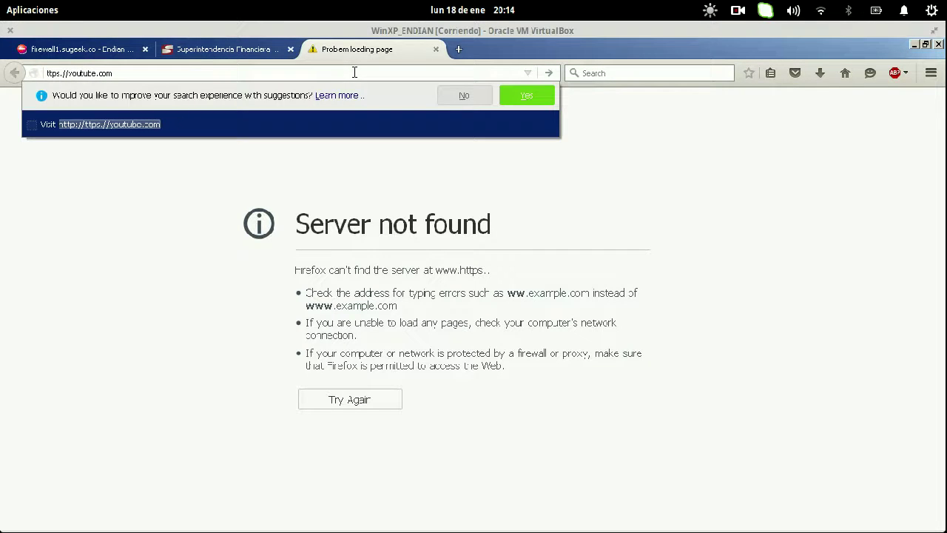
type("h")
key("Return")
- Open the Endian Firewall outgoing traffic rules page
left_click(82, 50)
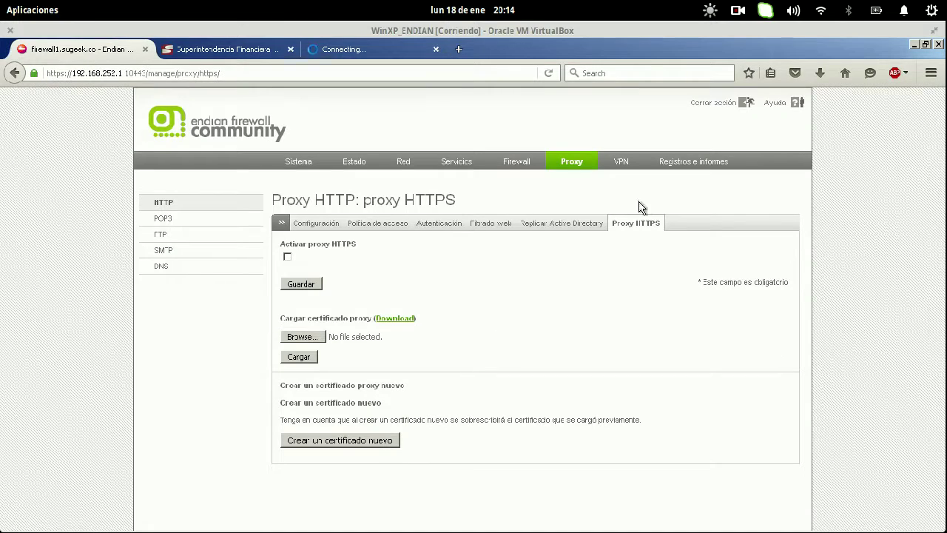
left_click(517, 163)
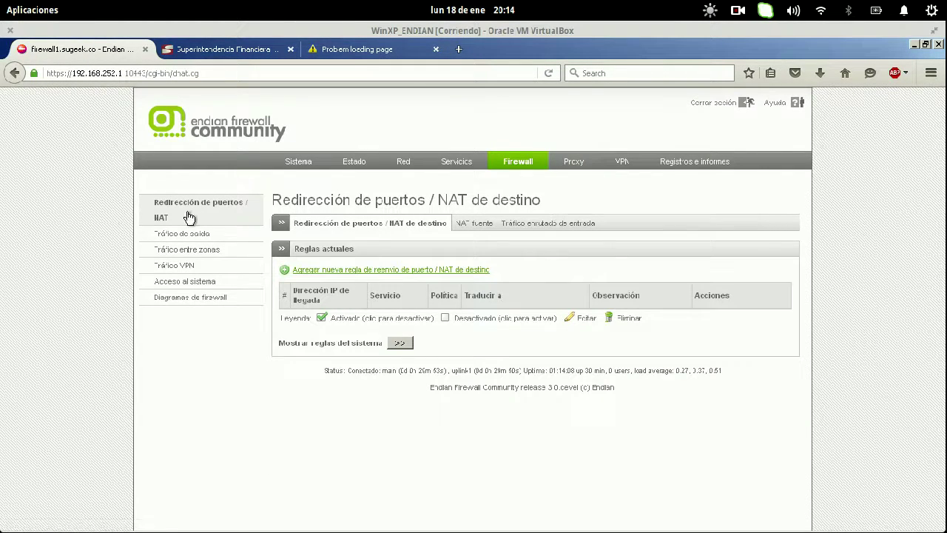
left_click(182, 235)
left_click(370, 50)
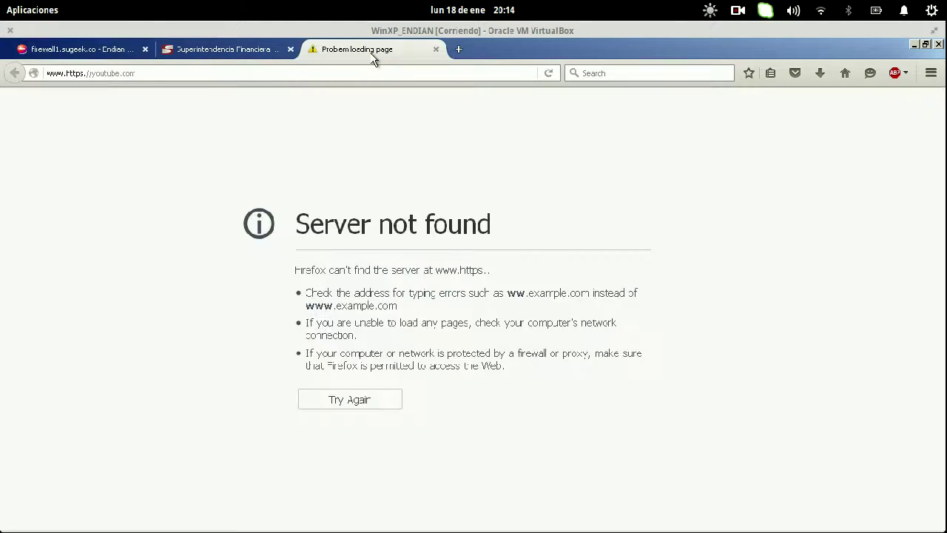
key("ctrl+l")
type("youtube.com")
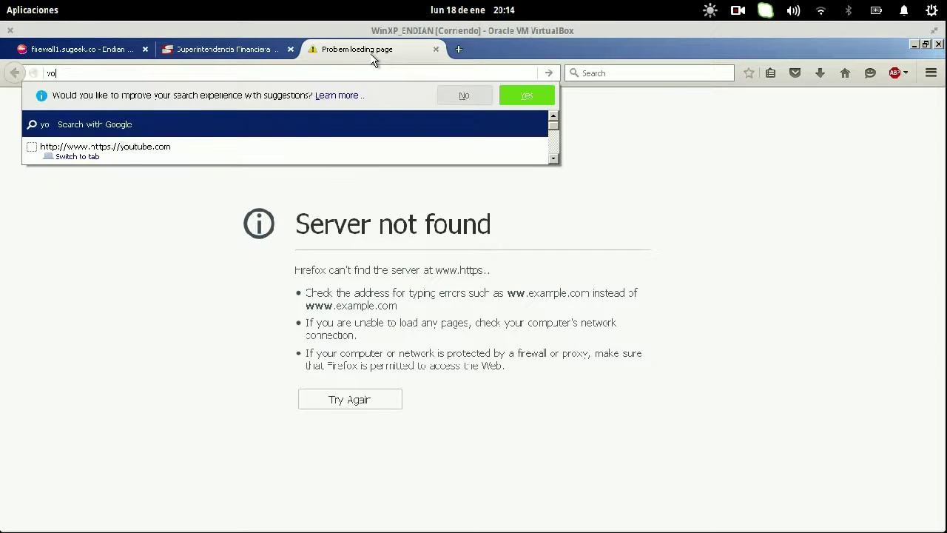
key("Return")
left_click(334, 71)
key("Home")
type("https://")
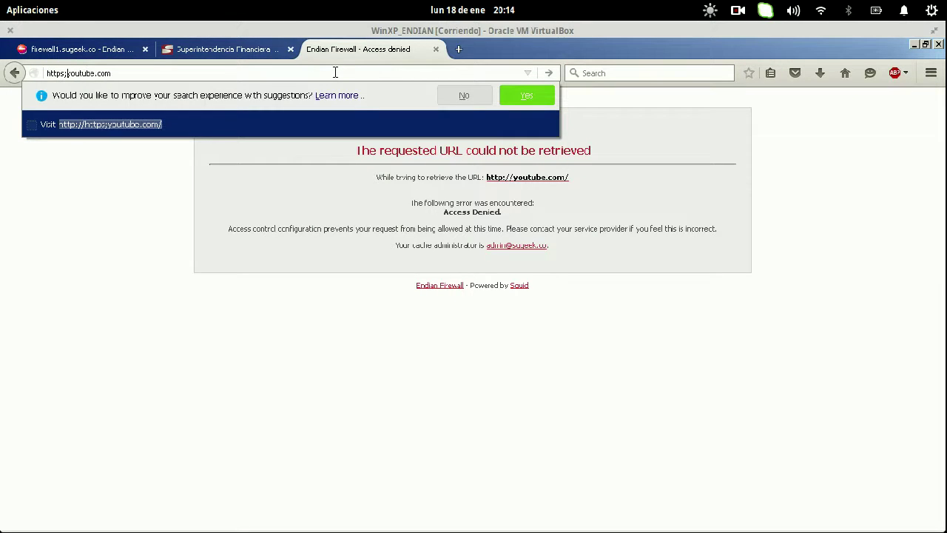
key("Return")
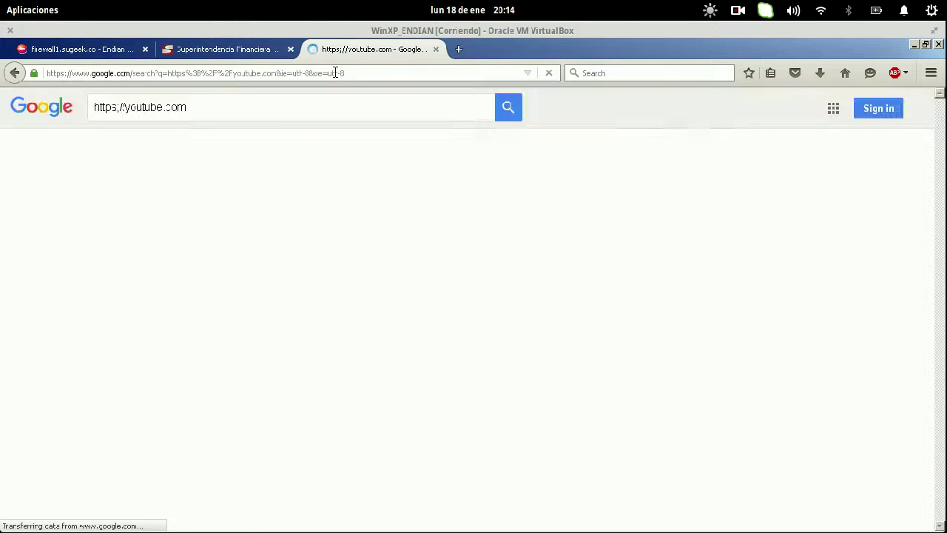
- Disable outgoing rule 2 (Allow HTTPS) and apply the firewall rules
left_click(92, 49)
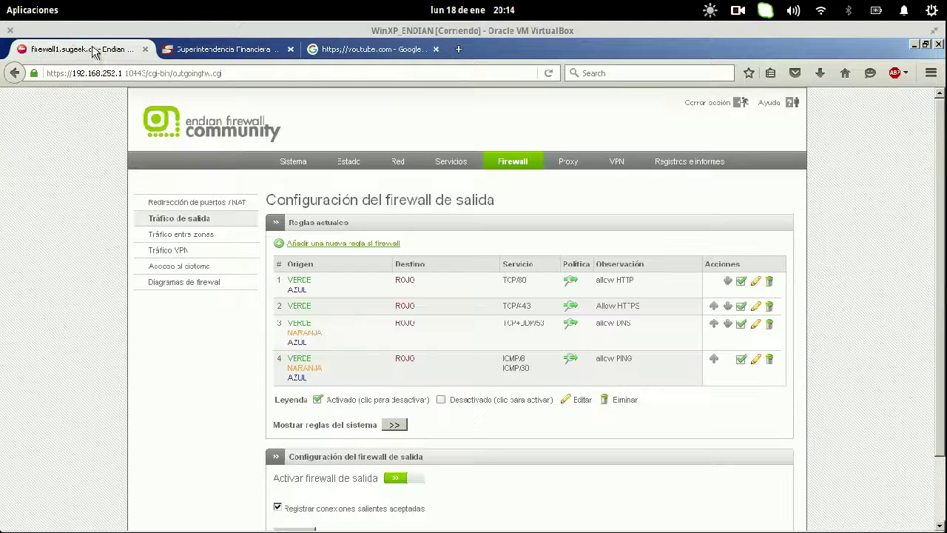
left_click(740, 305)
left_click(401, 262)
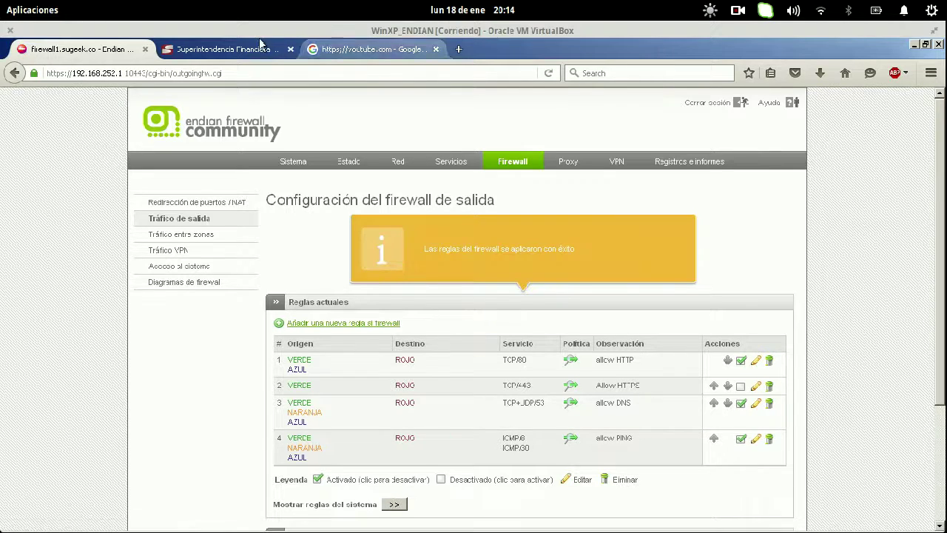
- Reload the 'https;/youtube.com' search results and open the YouTube result
left_click(352, 49)
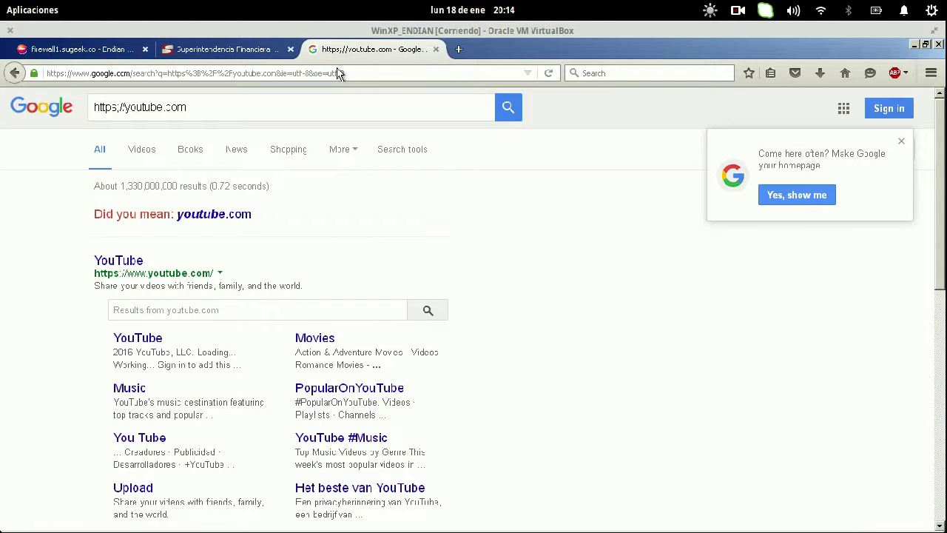
left_click(338, 74)
key("Return")
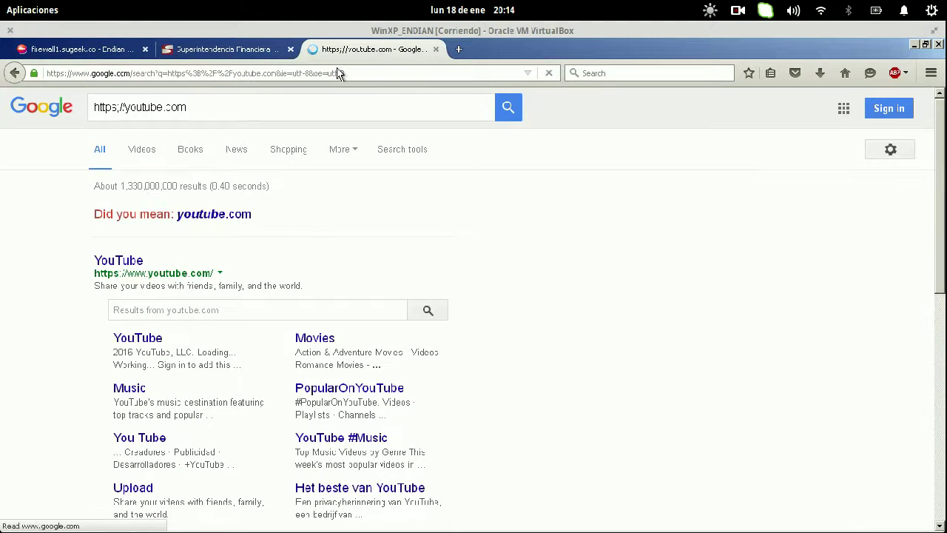
left_click(338, 73)
left_click(126, 260)
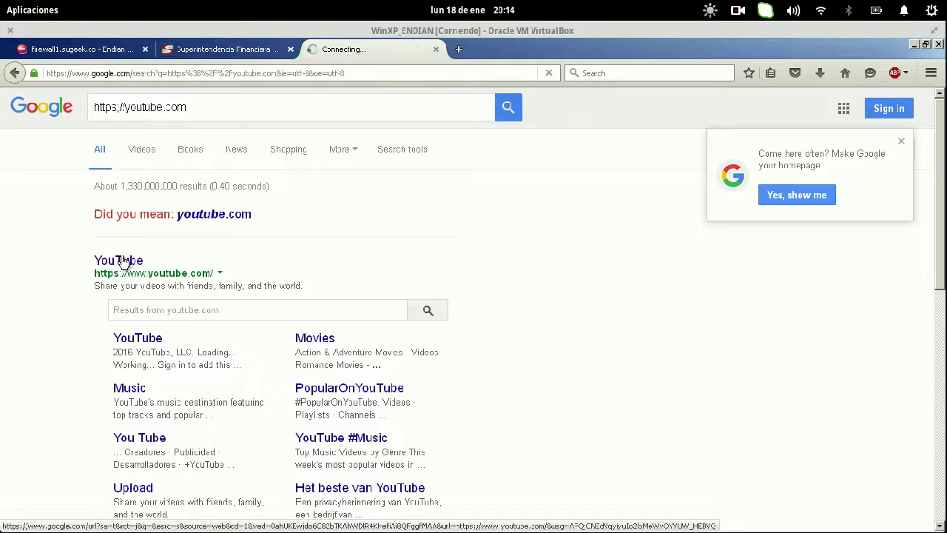
- Review the Allow HTTPS rule text, then go to the Proxy section
left_click(81, 50)
left_click_drag(682, 394, 291, 383)
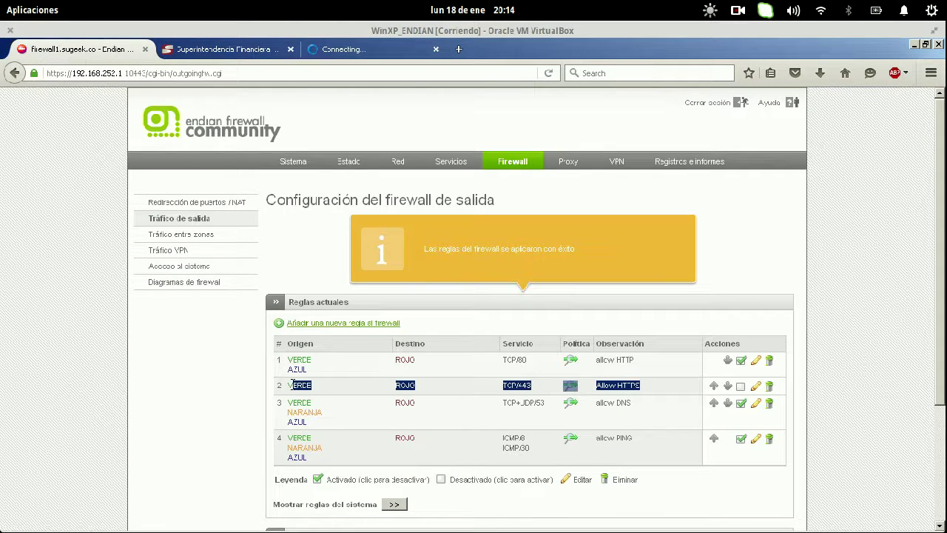
left_click(517, 385)
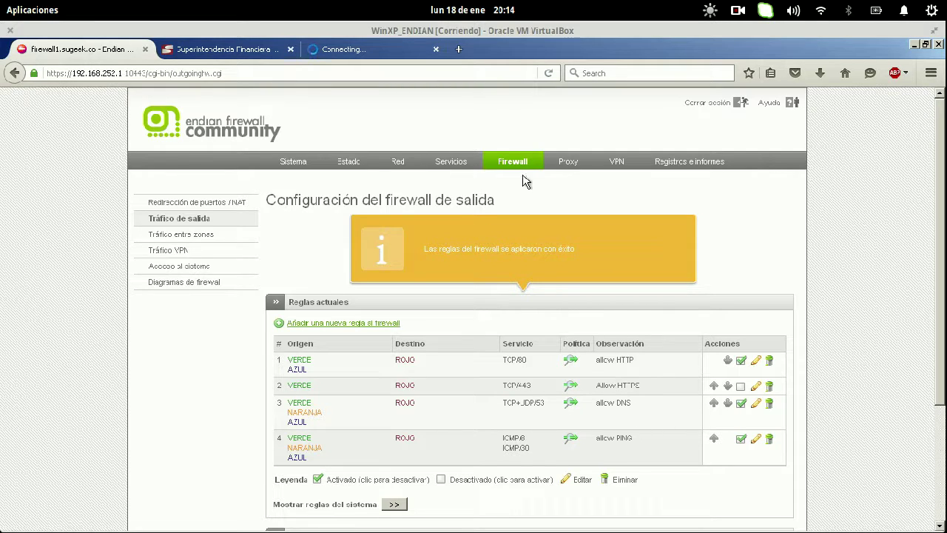
left_click_drag(479, 200, 568, 169)
left_click(567, 165)
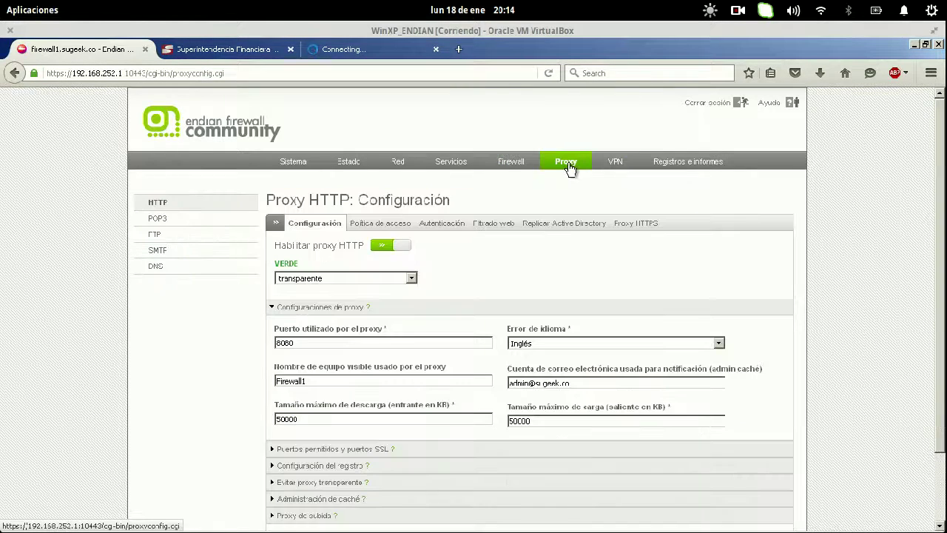
- View the proxy access policies and reload the Superintendencia Financiera page
left_click(375, 223)
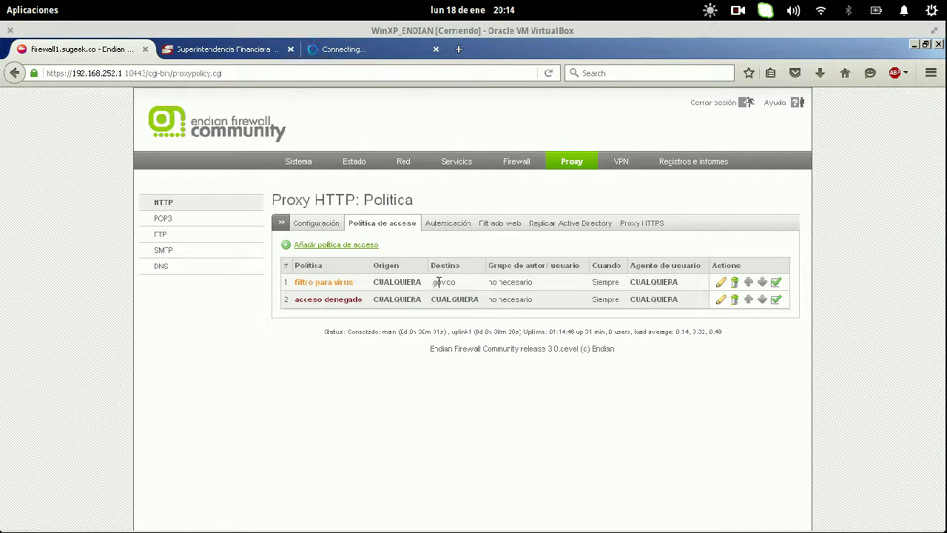
left_click(222, 49)
left_click(244, 74)
key("Return")
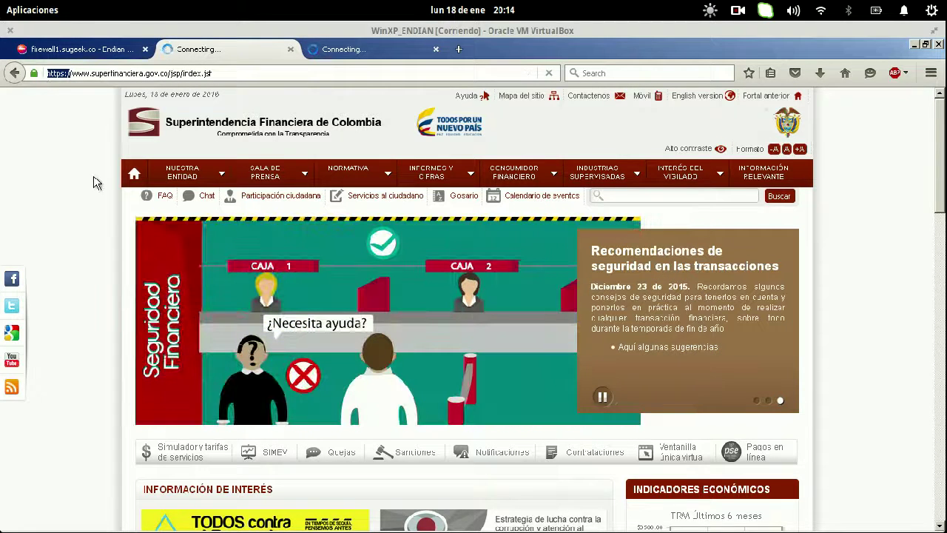
left_click(348, 50)
left_click(224, 49)
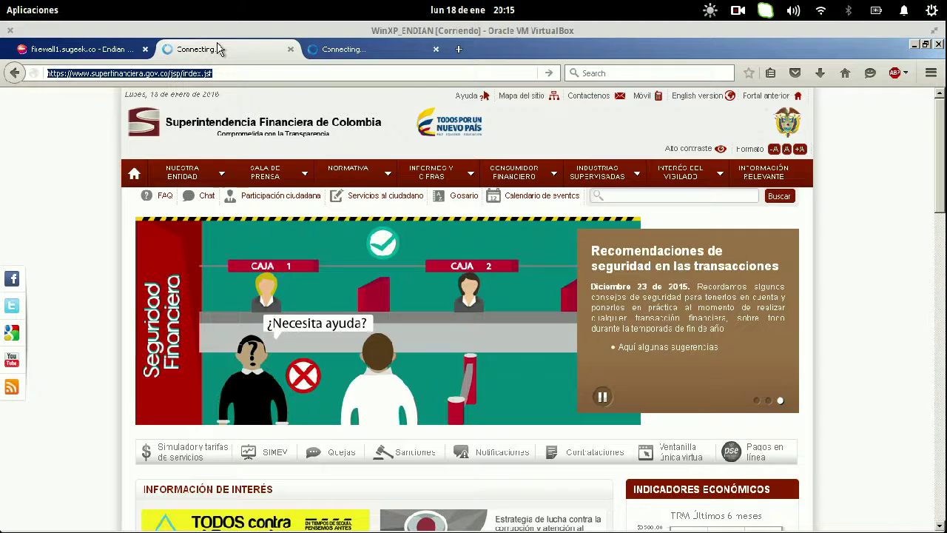
left_click(83, 50)
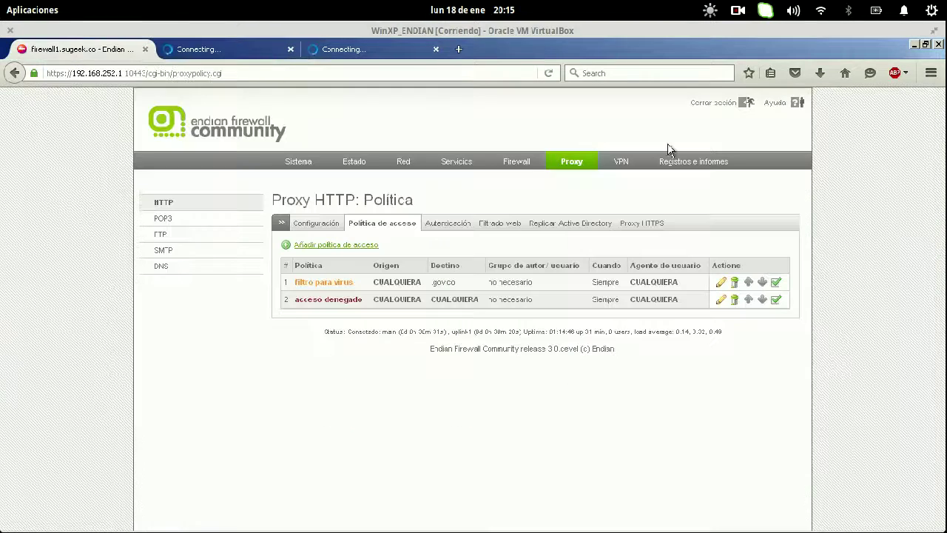
- Inspect the live firewall log of dropped traffic, close it, and open Firewall
left_click(679, 163)
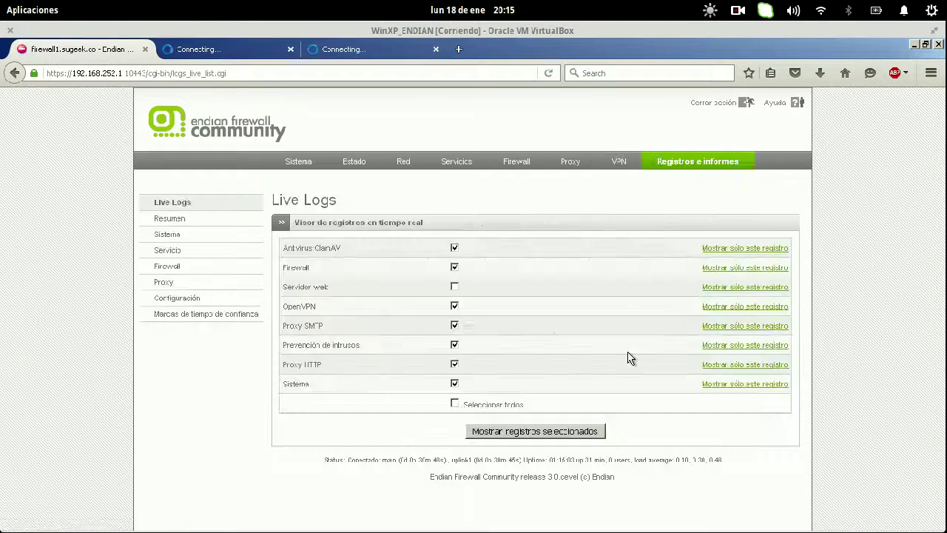
left_click(762, 267)
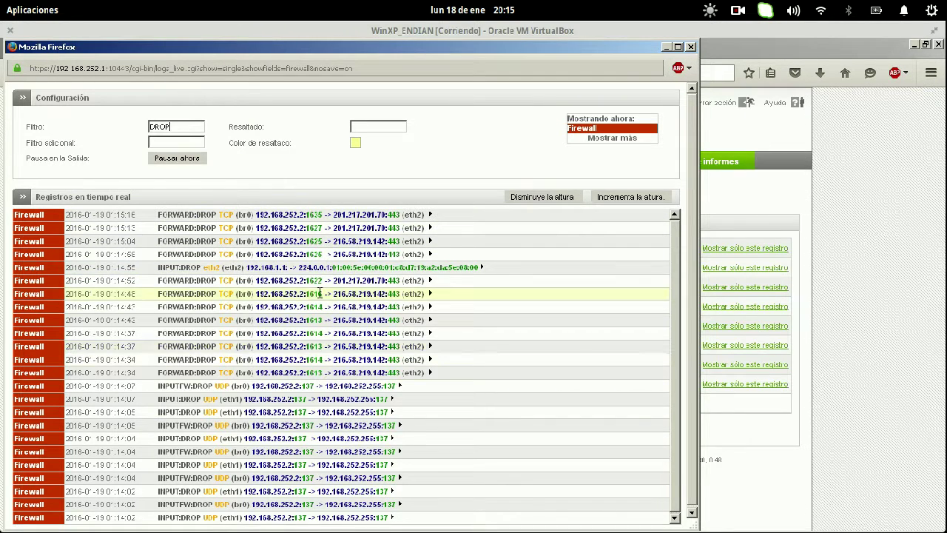
left_click(690, 47)
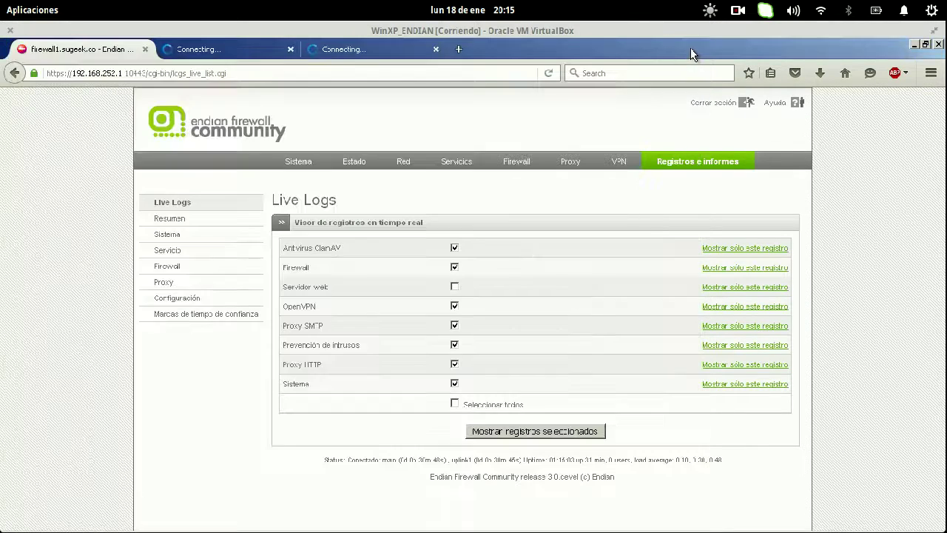
left_click(515, 162)
- Open a new terminal window and return to the browser
key("super+s")
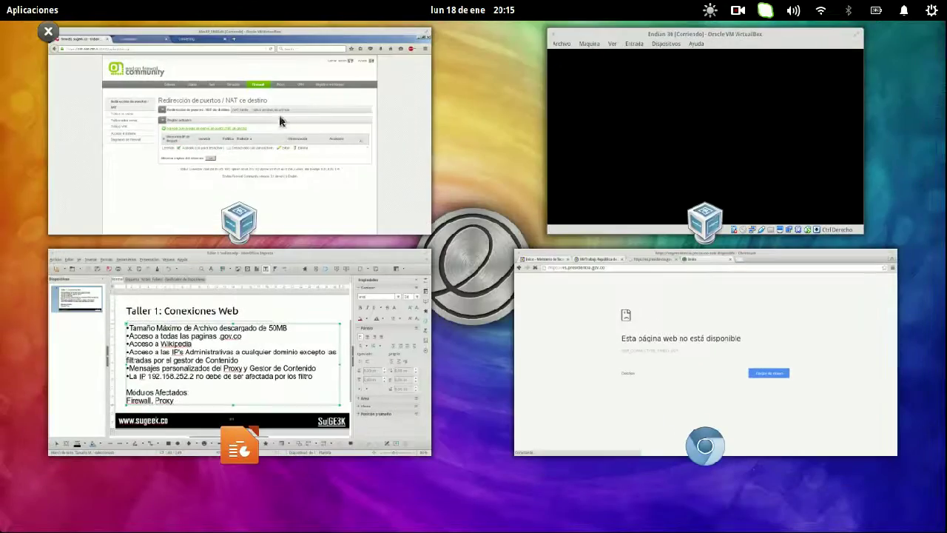
left_click(319, 156)
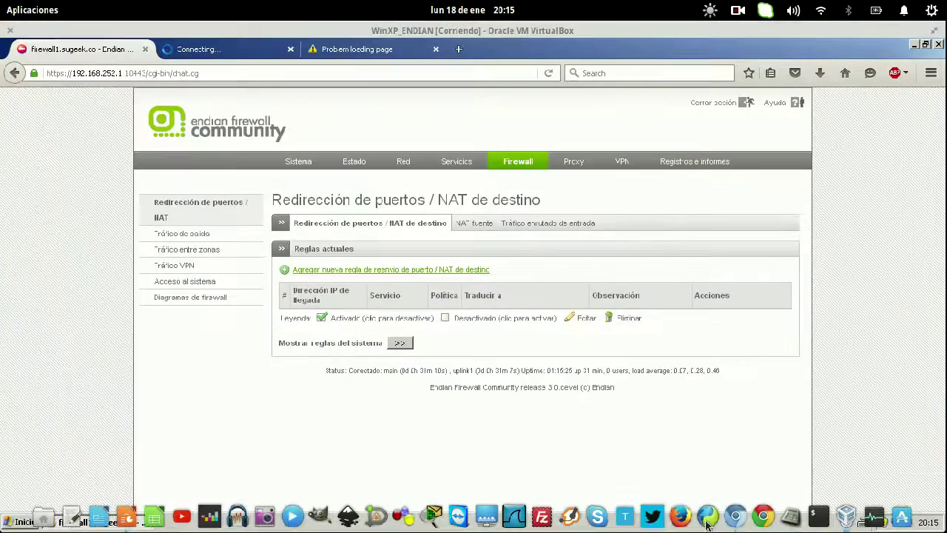
left_click(820, 515)
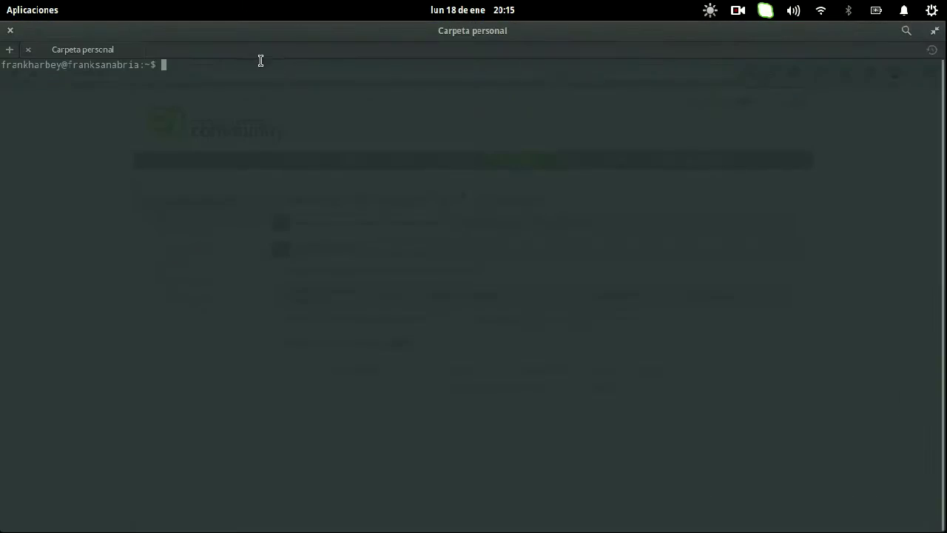
key("super+s")
left_click(296, 199)
key("super+s")
left_click(91, 91)
left_click(90, 49)
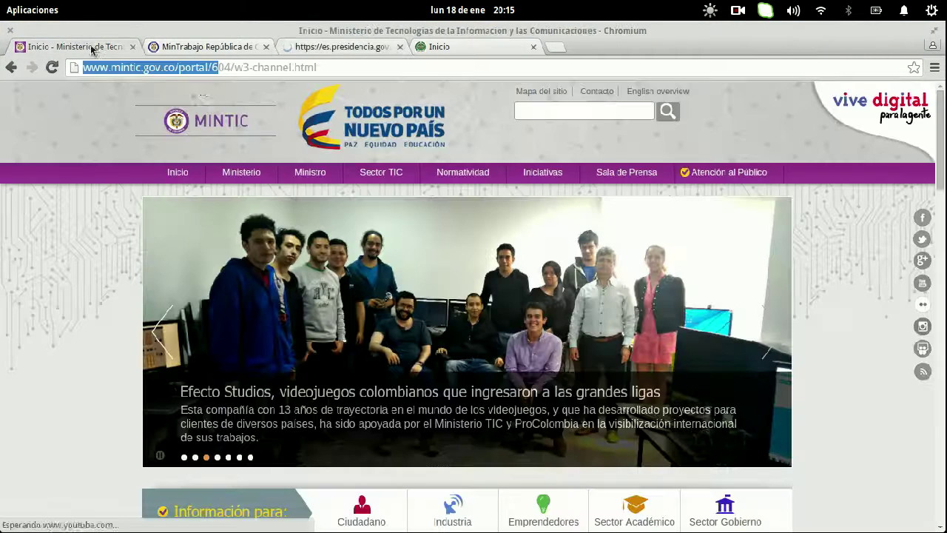
type("ww")
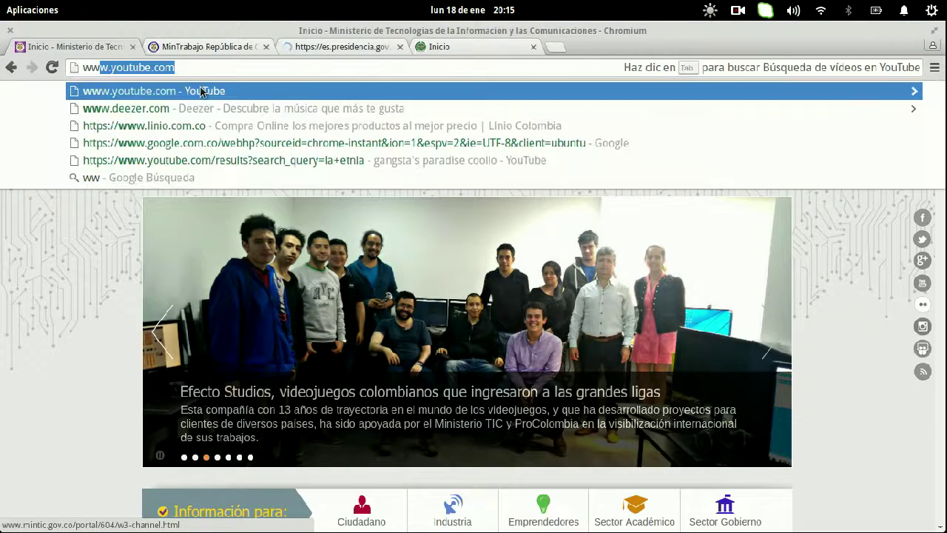
type("w.superfi")
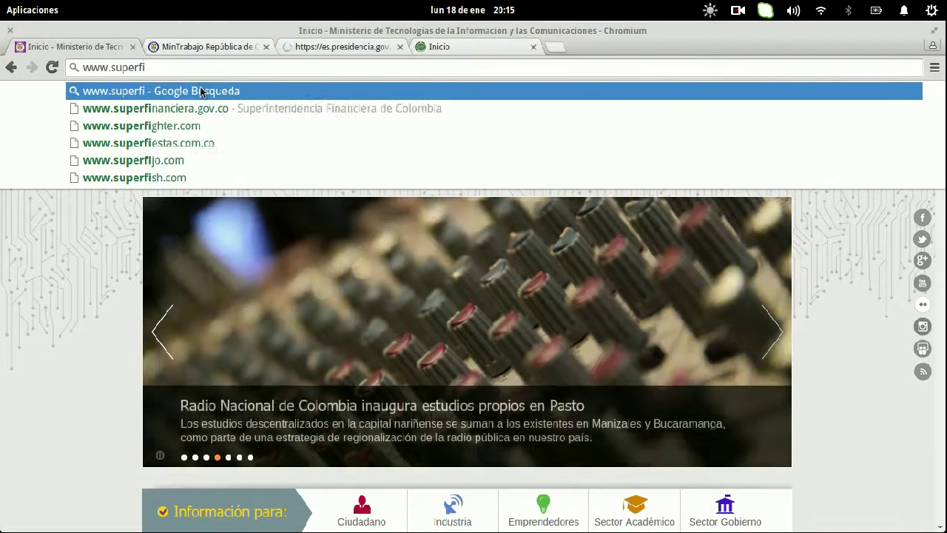
key("Down")
key("Return")
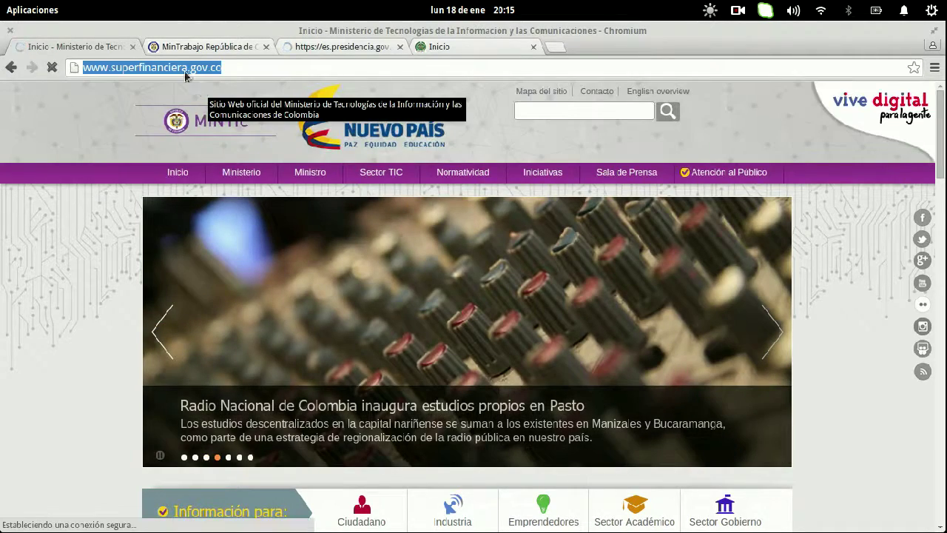
- In the terminal, type ping followed by the pasted Superfinanciera address
key("super")
left_click(670, 377)
type("ping")
type("http://www.superfinanciera.gov.co/")
key("BackSpace")
key("BackSpace")
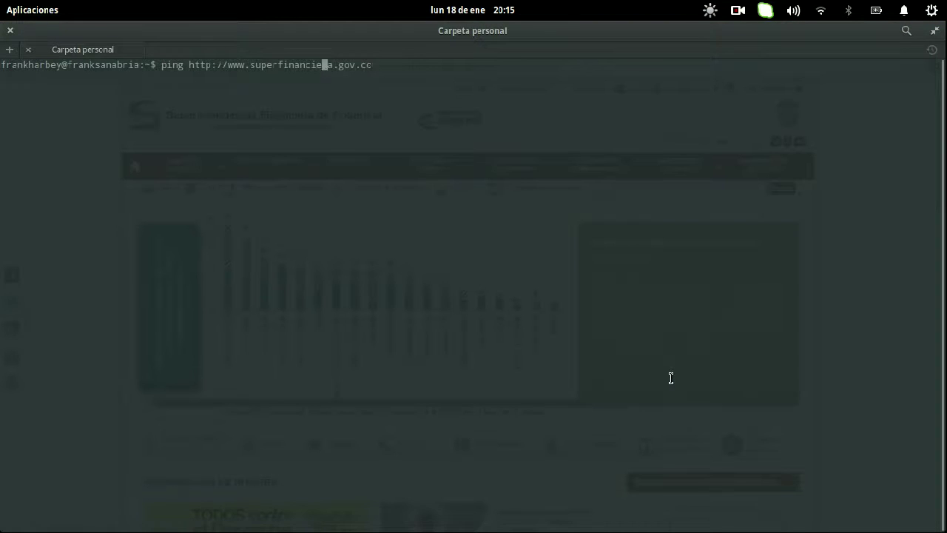
key("BackSpace")
key("BackSpace")
key("BackSpace")
key("BackSpace")
key("BackSpace")
key("BackSpace")
key("BackSpace")
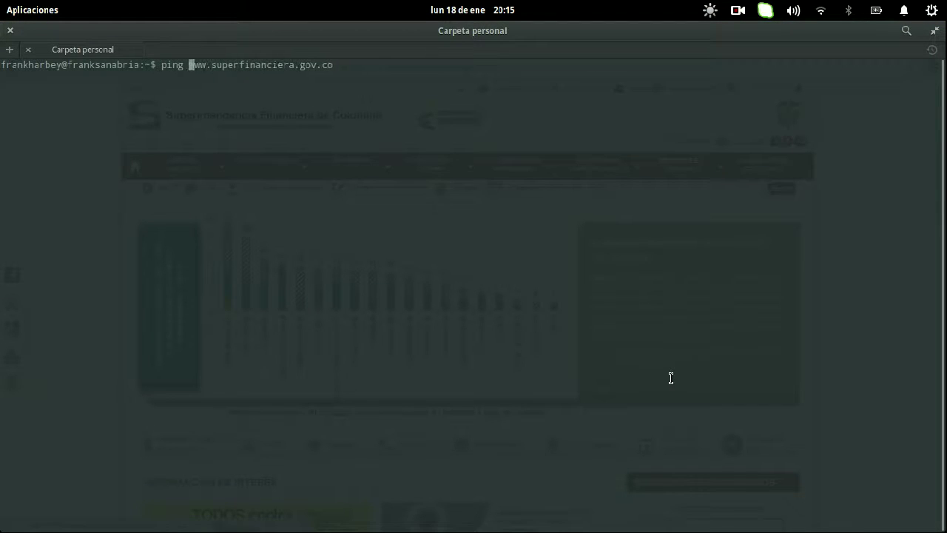
key("Return")
key("ctrl+c")
key("Up")
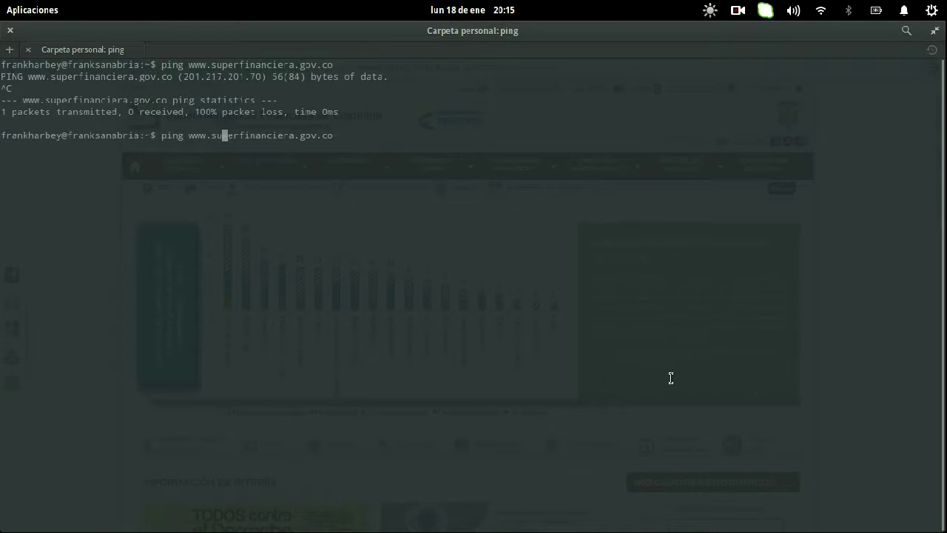
key("Right")
key("BackSpace")
key("BackSpace")
key("BackSpace")
key("BackSpace")
key("Return")
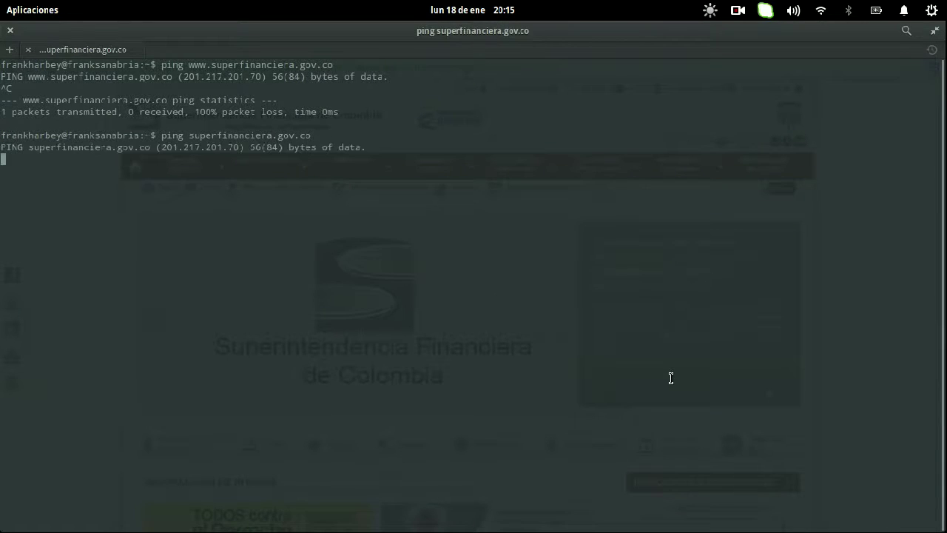
key("ctrl+c")
key("Up")
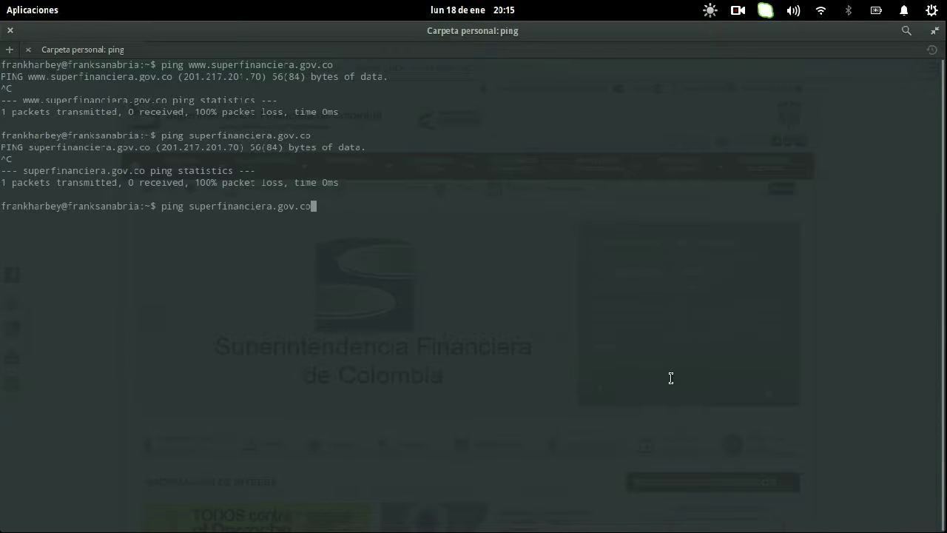
key("Down")
- Run whois on 201.217.201.70, noting owner IFX NETWORKS COLOMBIA and range 201.217.192/19
type("whos i")
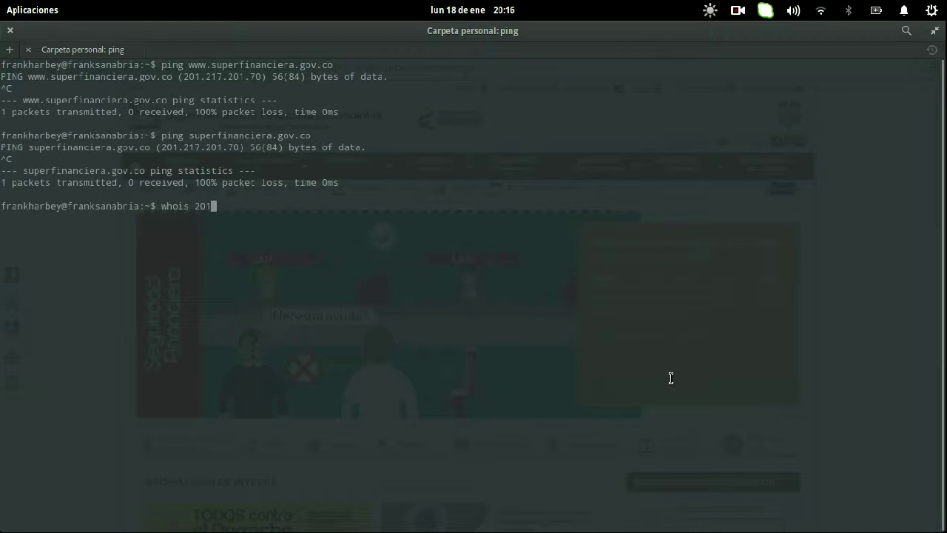
type("201.217.201.70")
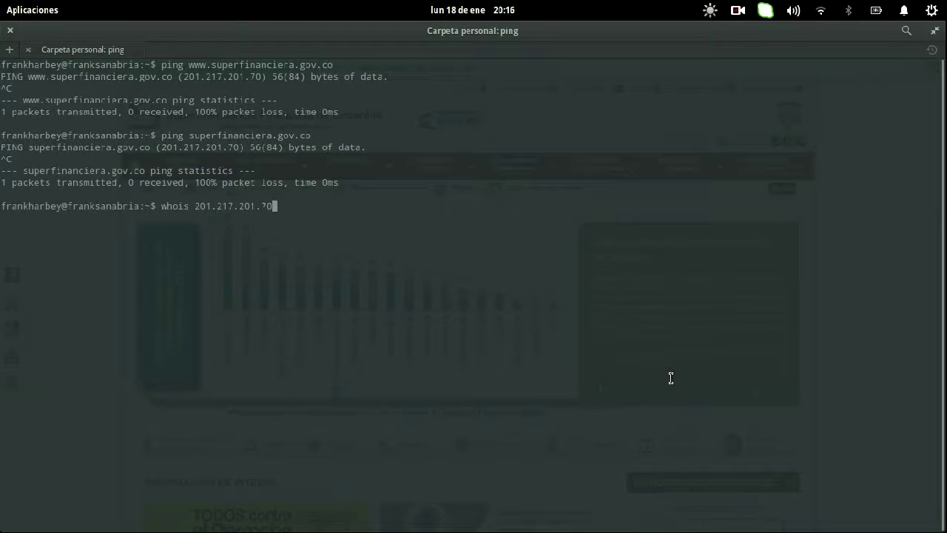
key("Return")
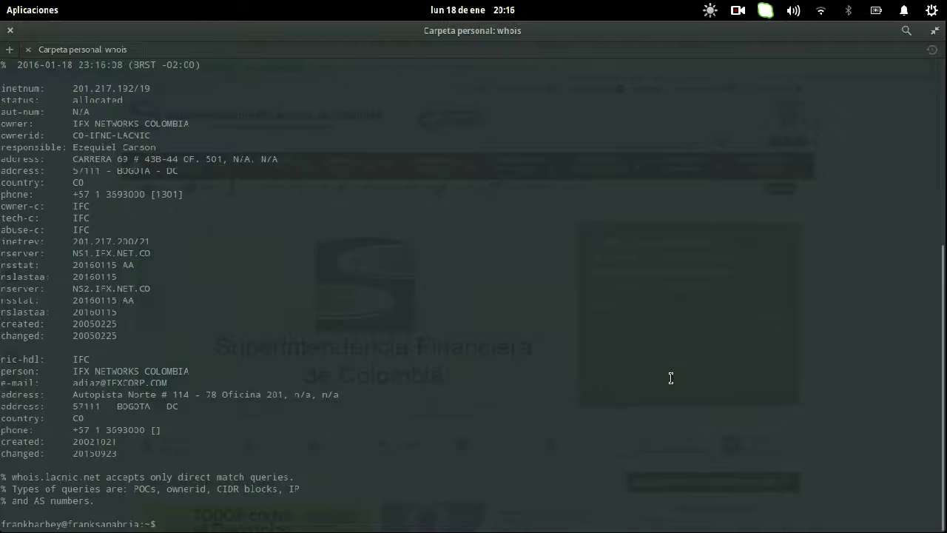
scroll(281, 292, "up", 5)
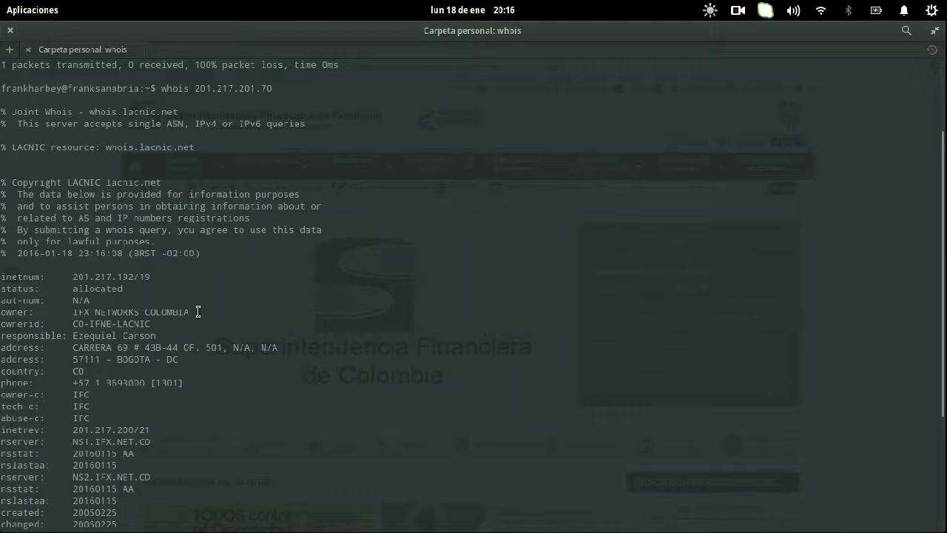
left_click_drag(198, 312, 72, 311)
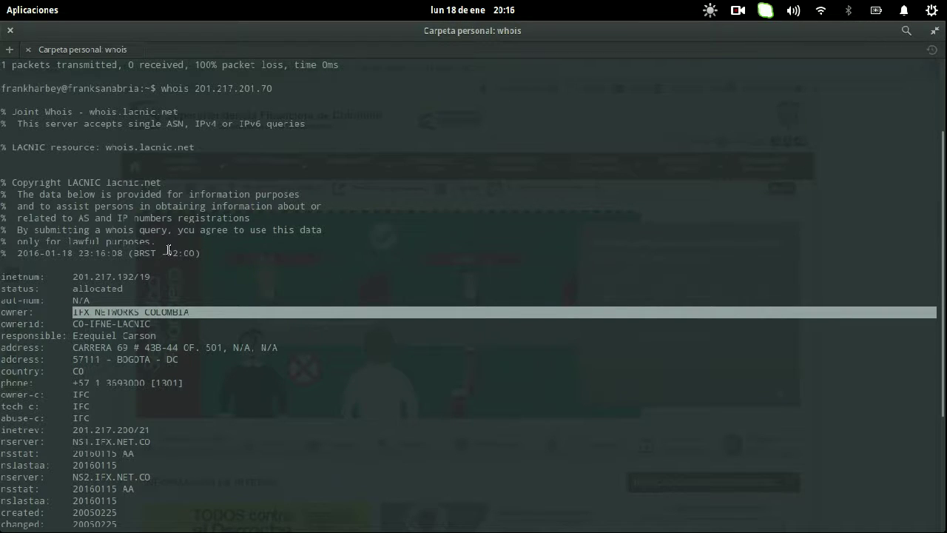
scroll(175, 281, "up", 3)
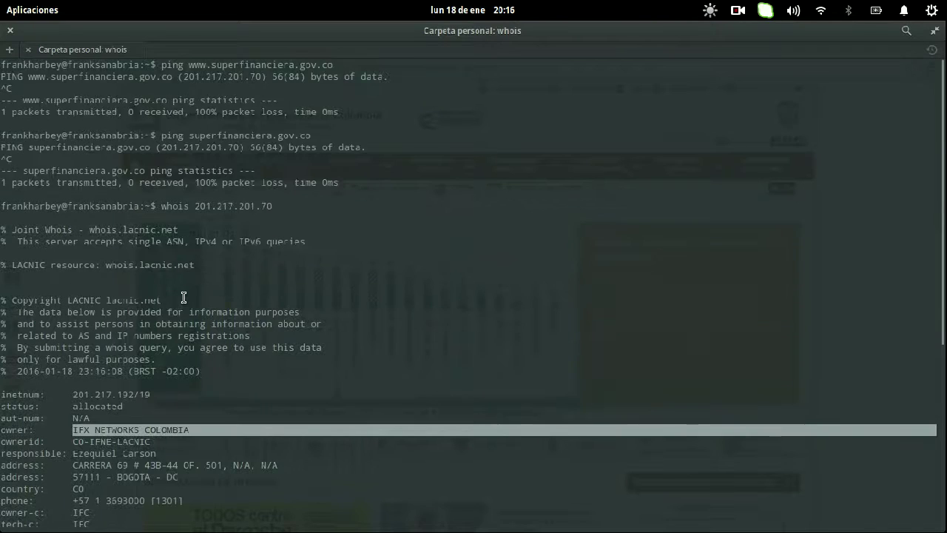
scroll(182, 296, "down", 3)
left_click_drag(160, 298, 72, 299)
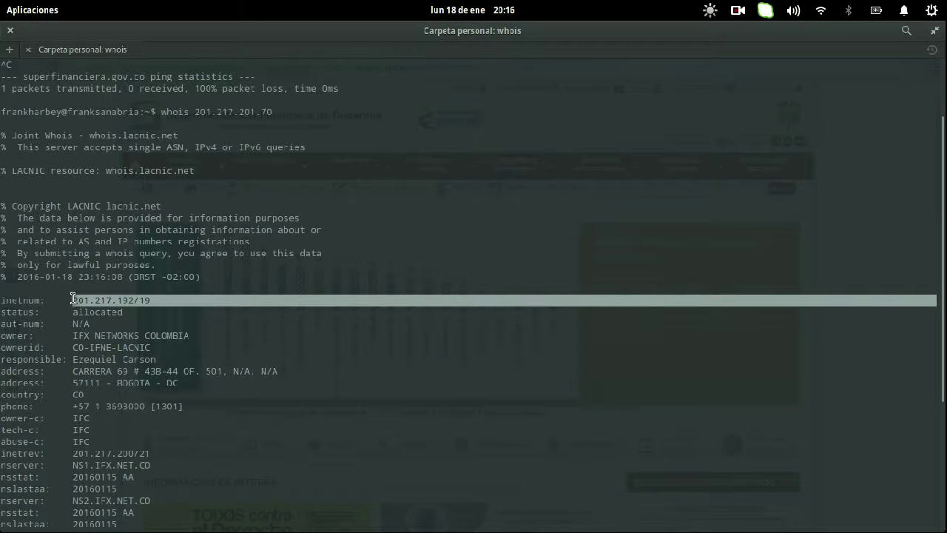
scroll(364, 432, "up", 3)
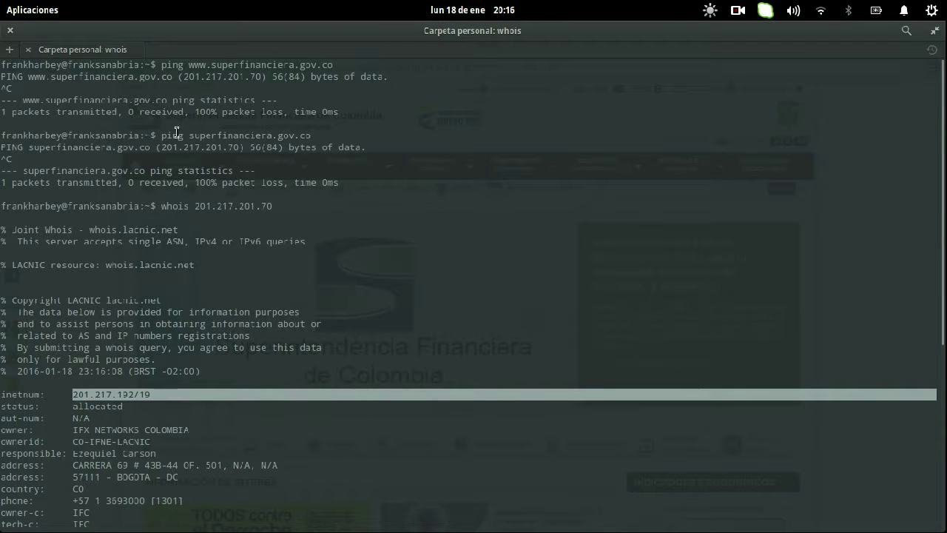
- Copy the IP 201.217.201.70 from the ping output
left_click_drag(162, 147, 238, 148)
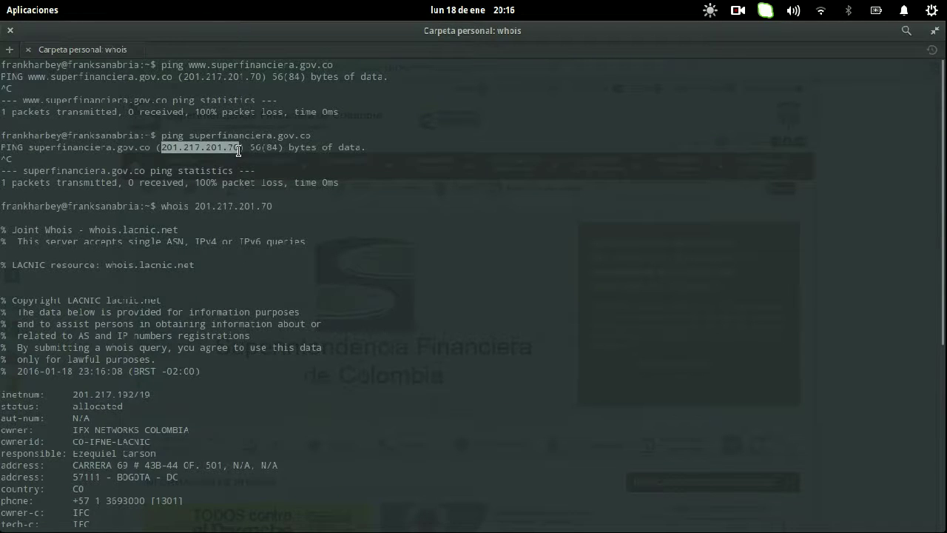
right_click(239, 151)
left_click(270, 160)
key("super")
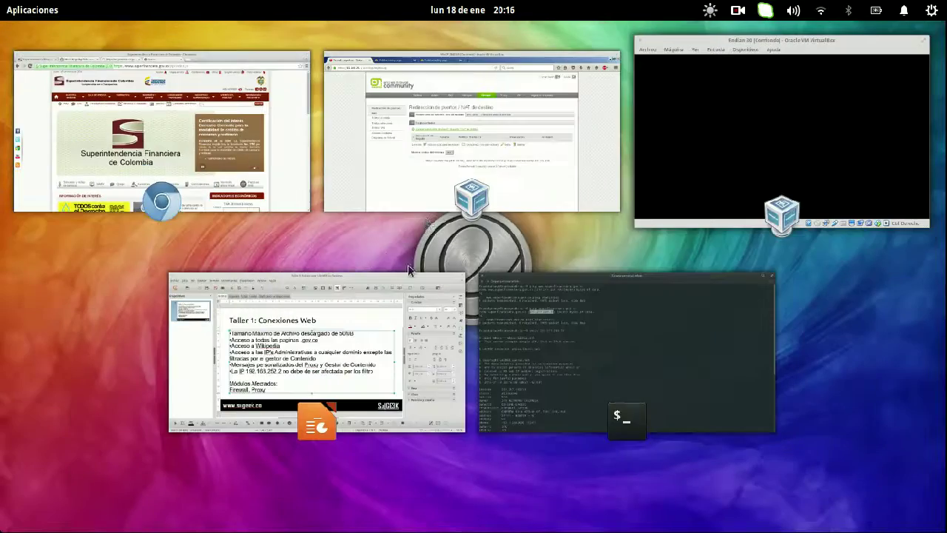
- Start a new outgoing traffic rule with source set to <CUALQUIERA> (any)
left_click(435, 158)
left_click(222, 237)
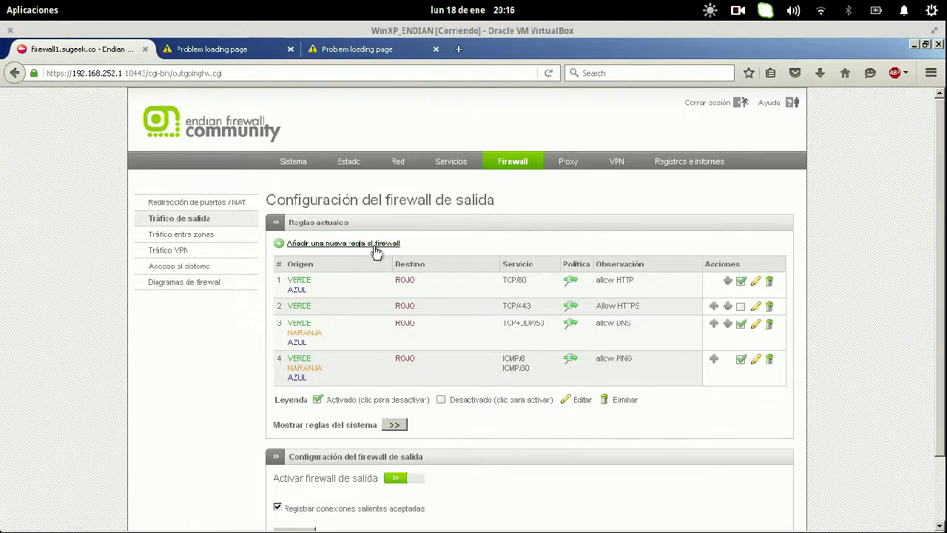
left_click(376, 245)
left_click(372, 281)
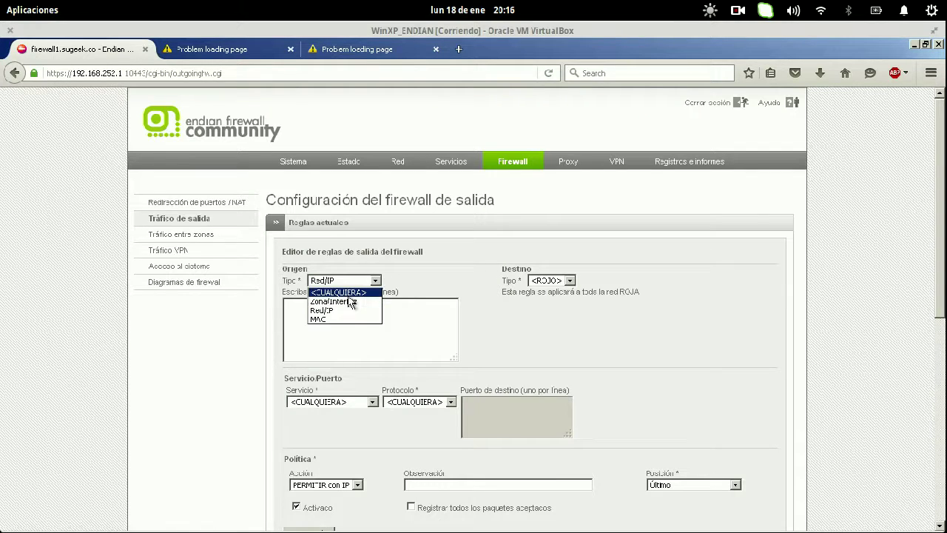
left_click(348, 292)
- Set the rule destination to Red/IP 201.217.201.70
left_click(561, 281)
left_click(547, 310)
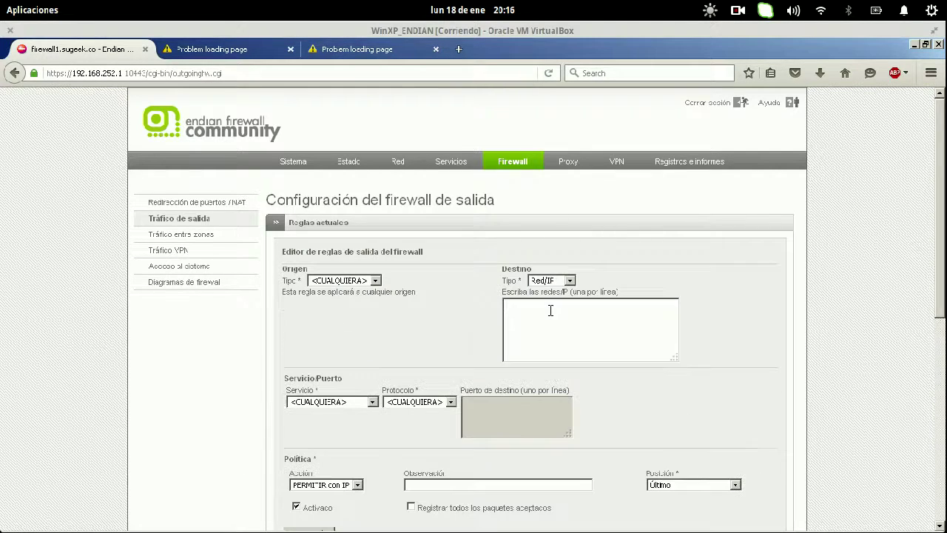
left_click(549, 311)
key("ctrl+v")
key("ctrl+a")
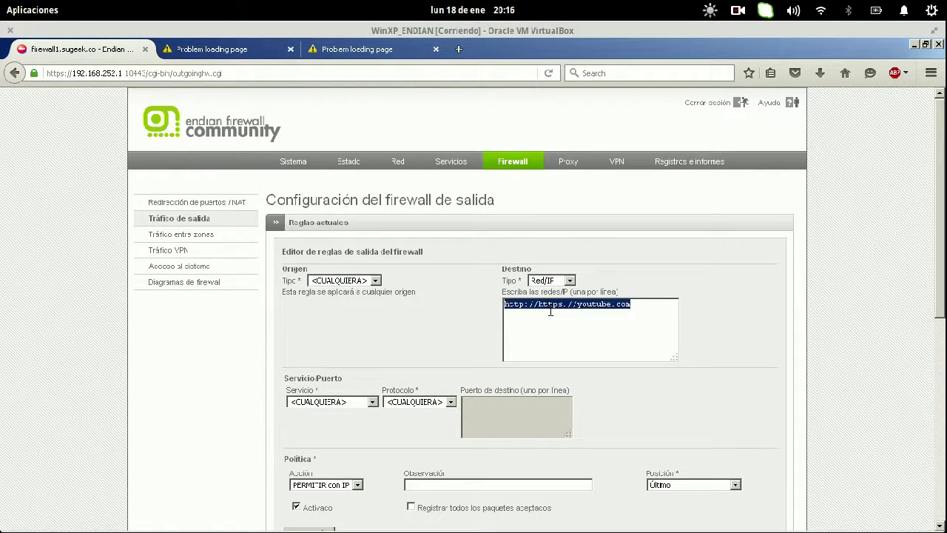
type("201.")
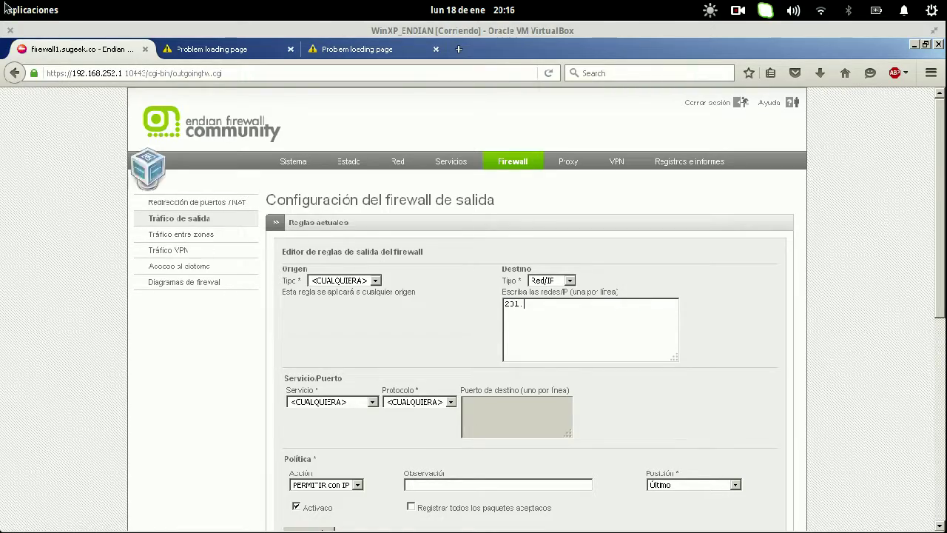
mouse_move(1, 0)
left_click(551, 319)
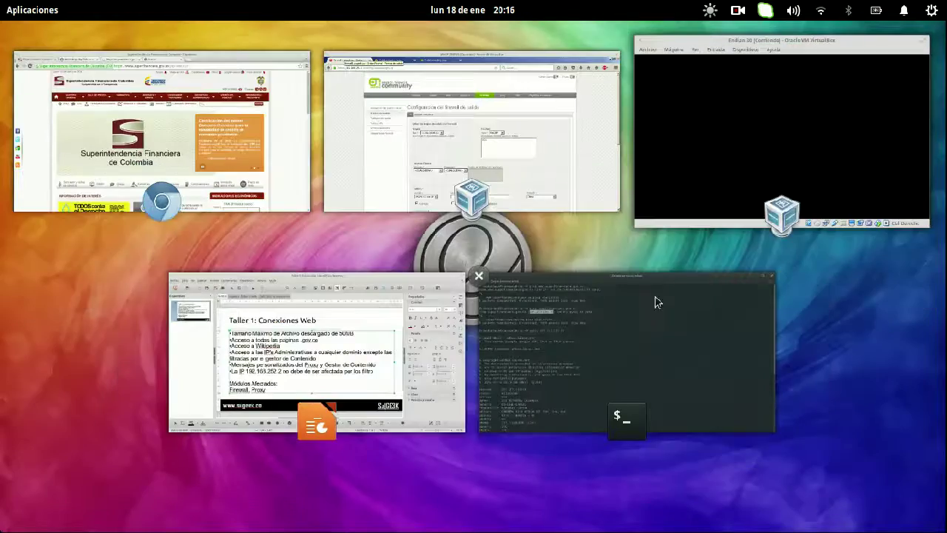
left_click(481, 155)
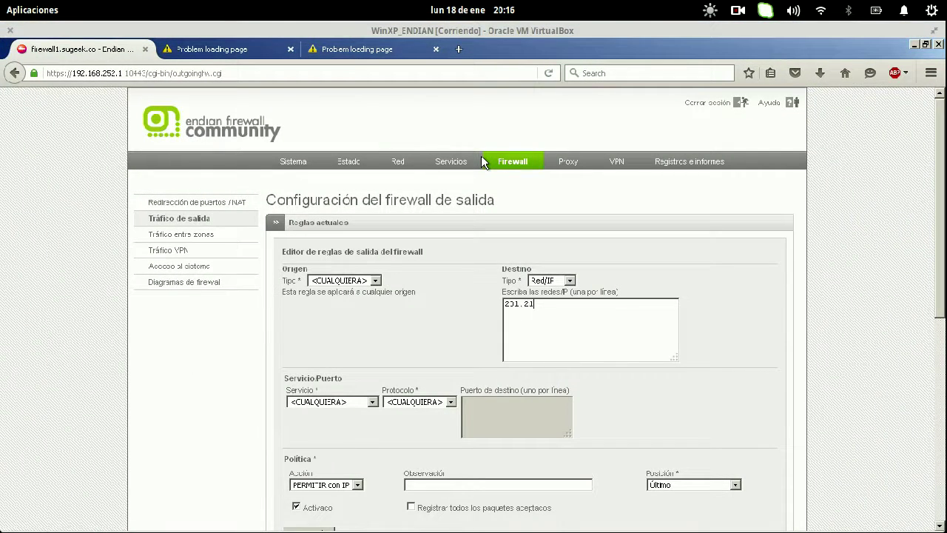
type("70")
- Add the remark 'SuperFinanciera', enable Registrar logging, and set position to Primero
scroll(682, 222, "down", 5)
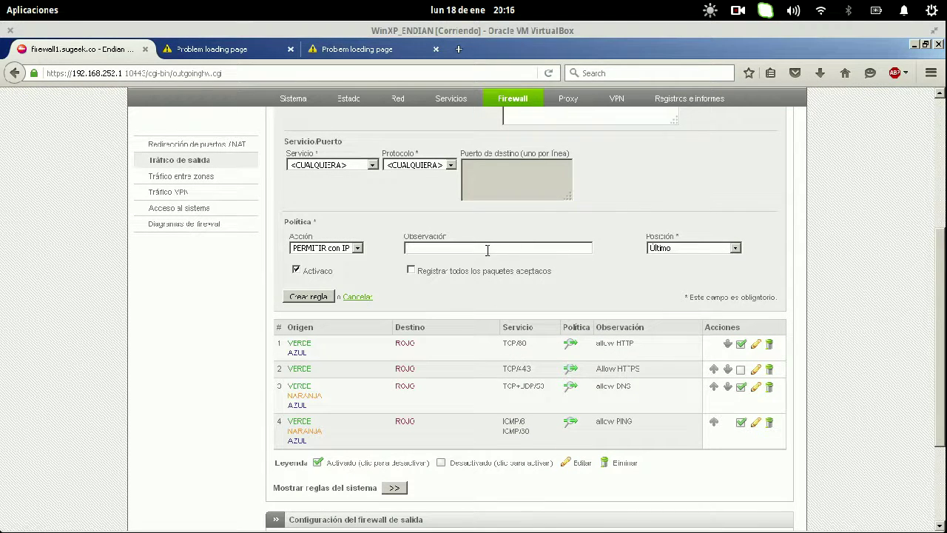
left_click(487, 249)
type("SU")
key("BackSpace")
type("uperFinanciera")
left_click(417, 273)
left_click(734, 248)
left_click(703, 261)
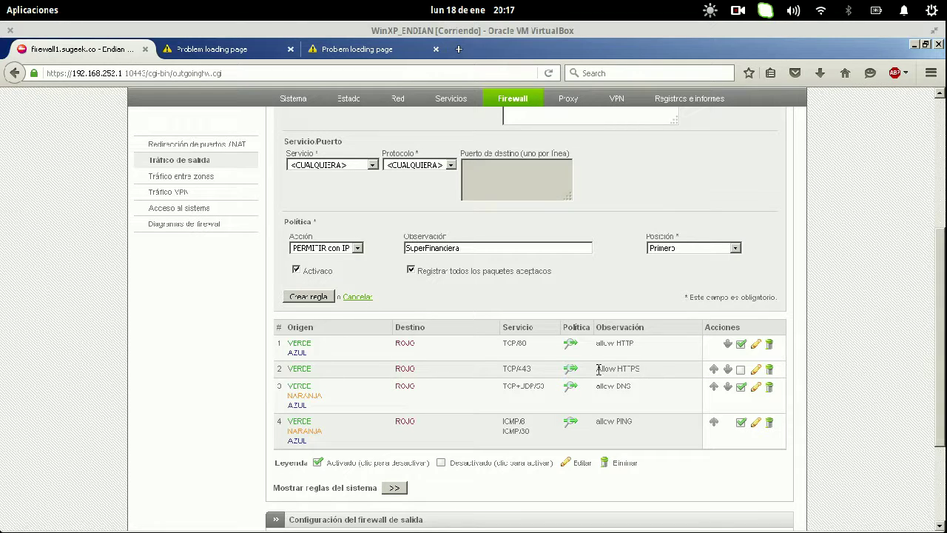
- Create and apply the SuperFinanciera rule to 201.217.201.70, then reload superfinanciera.gov.co
left_click_drag(643, 371, 358, 369)
left_click(308, 296)
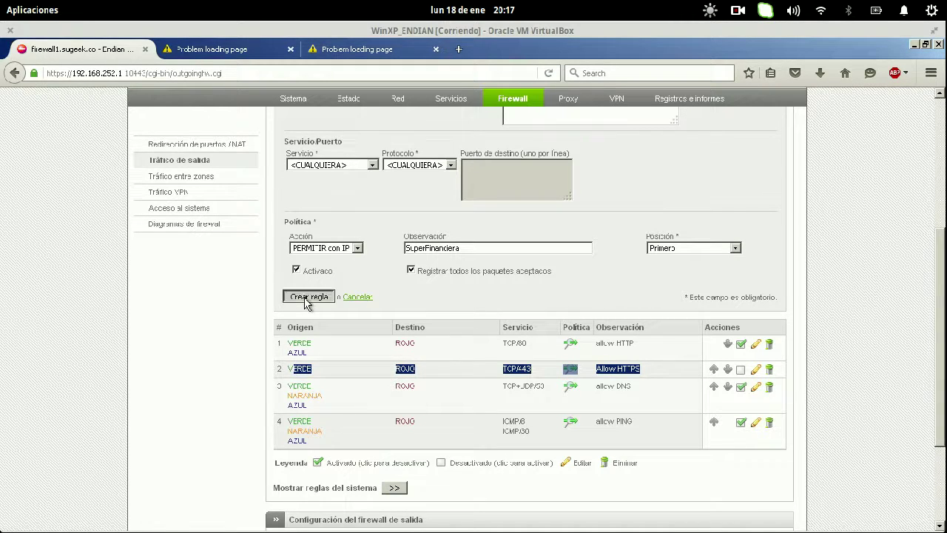
scroll(484, 364, "up", 3)
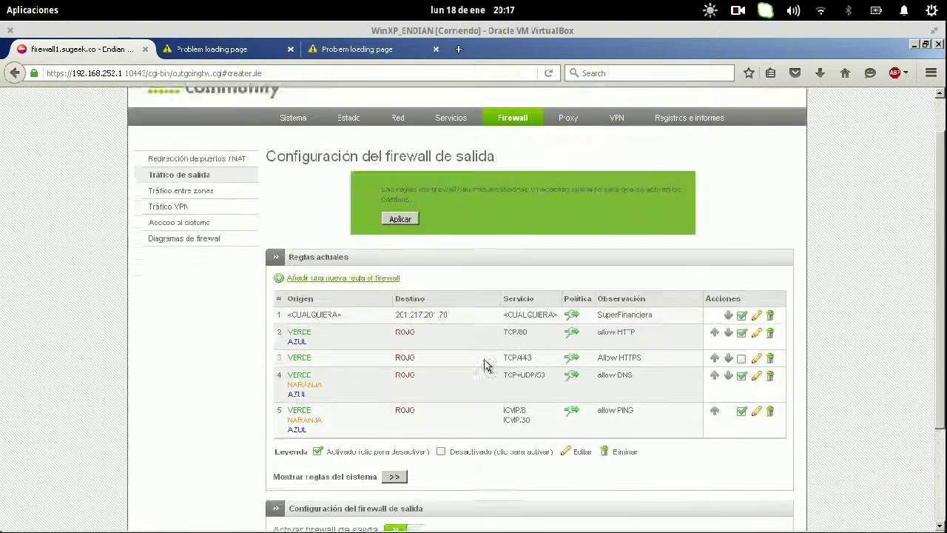
left_click(400, 262)
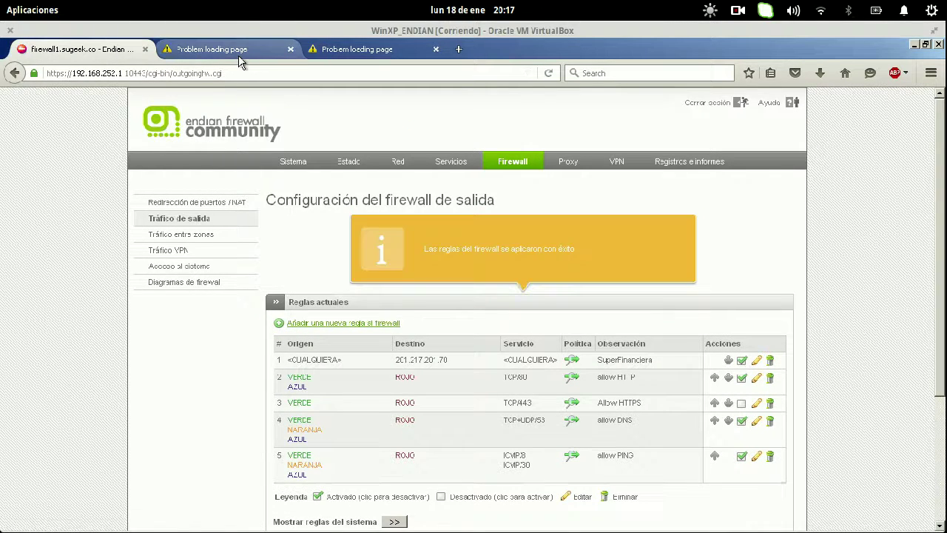
left_click(240, 53)
key("Return")
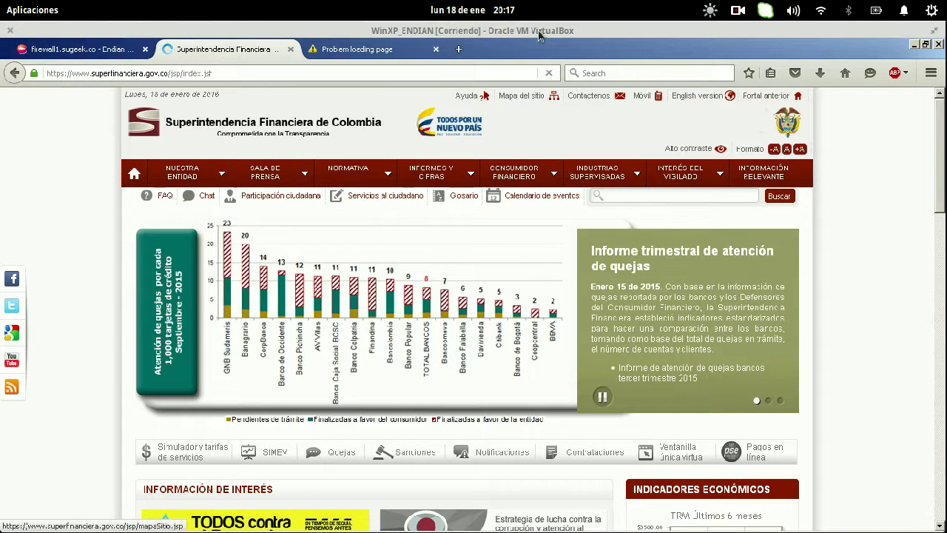
- Reload the site under Network monitoring, open Entidades vigiladas, and inspect the ga.js request headers
scroll(868, 277, "down", 2)
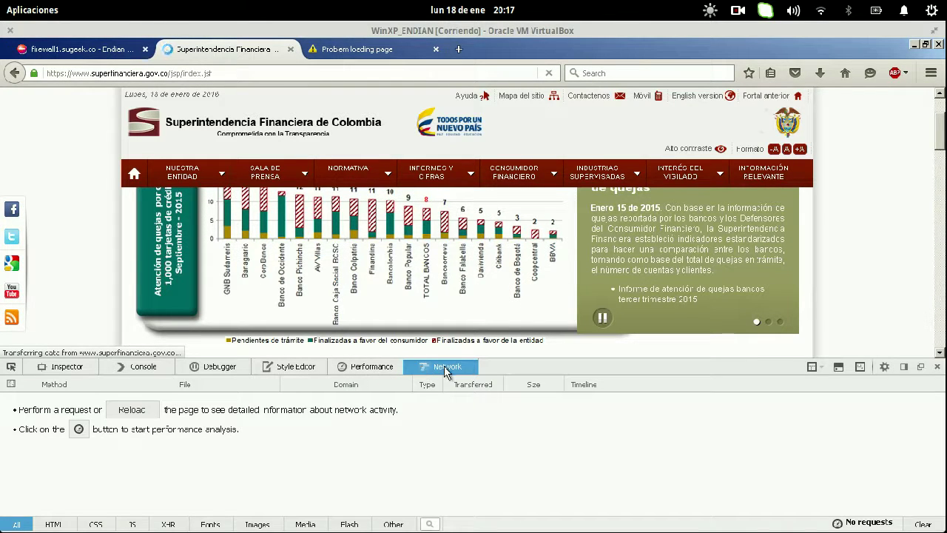
left_click(136, 412)
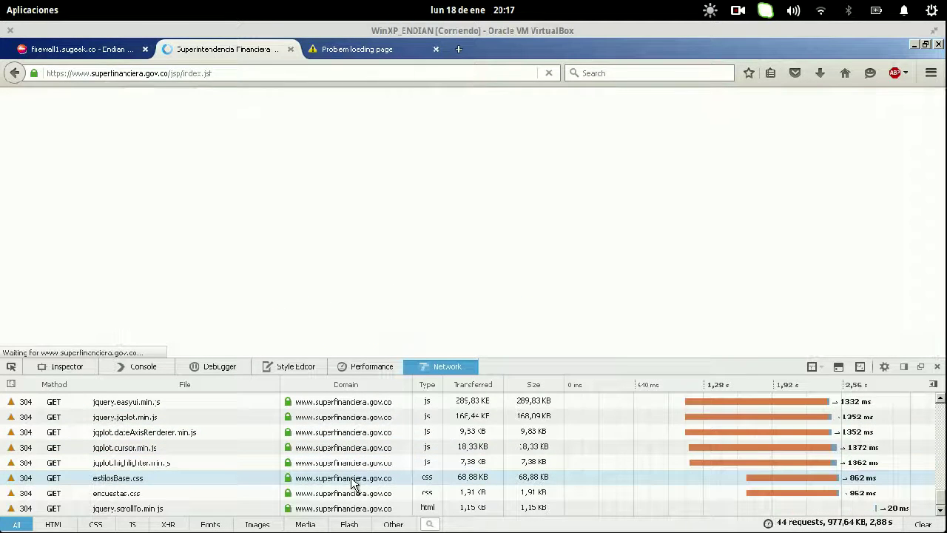
mouse_move(595, 175)
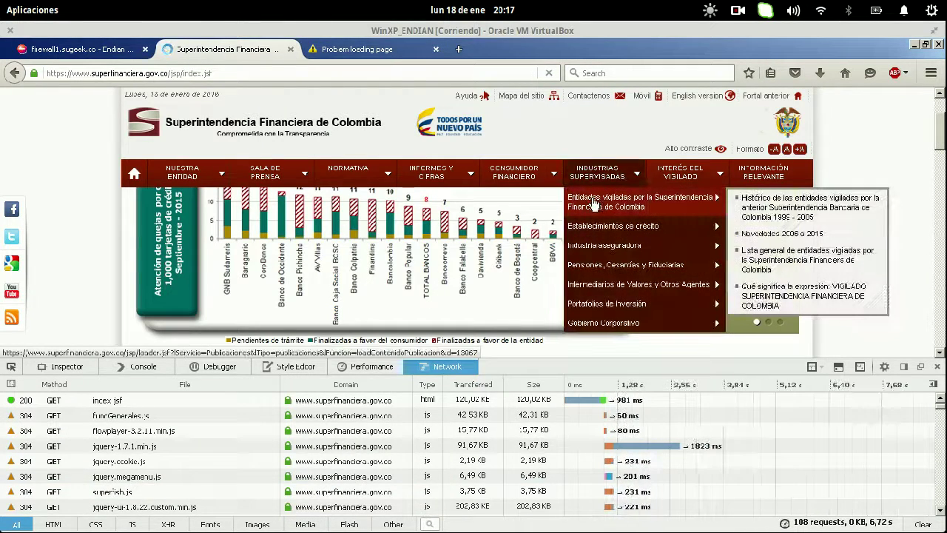
left_click(595, 202)
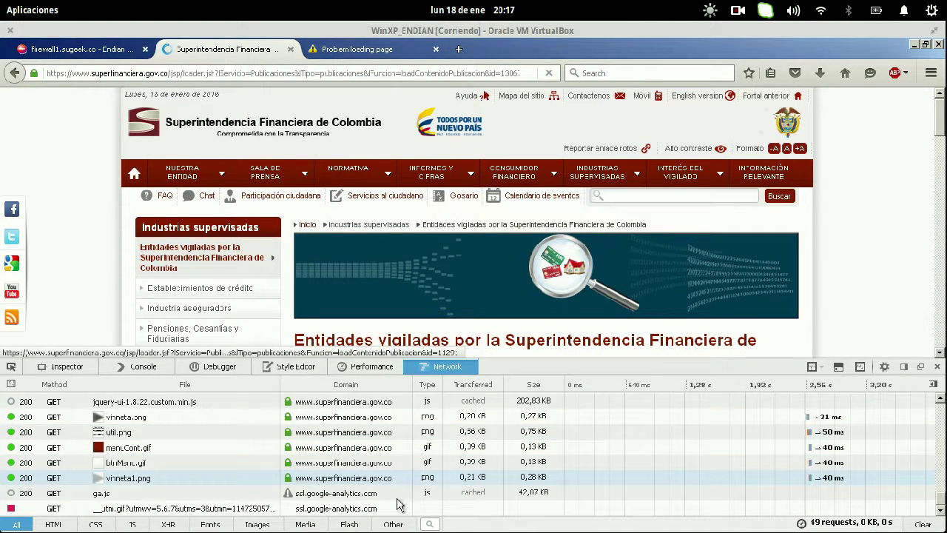
left_click(357, 494)
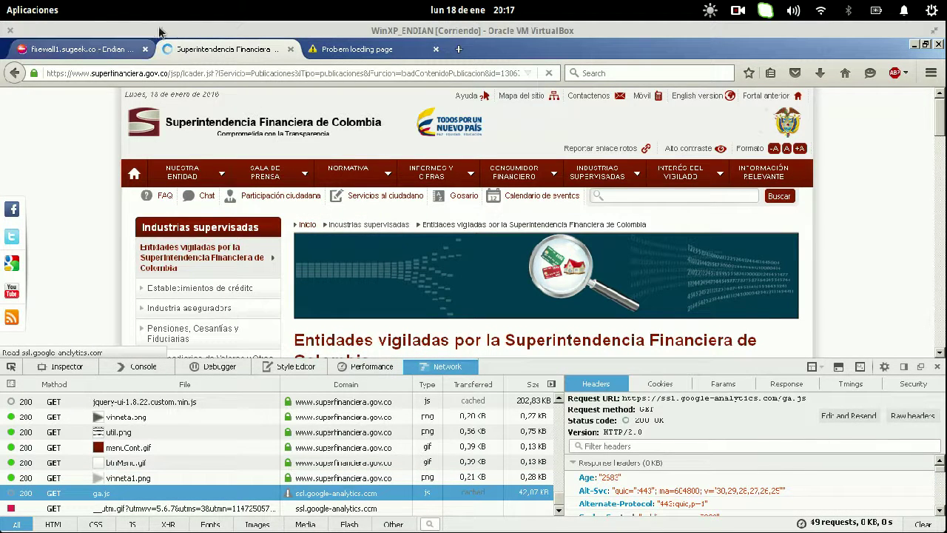
left_click(937, 366)
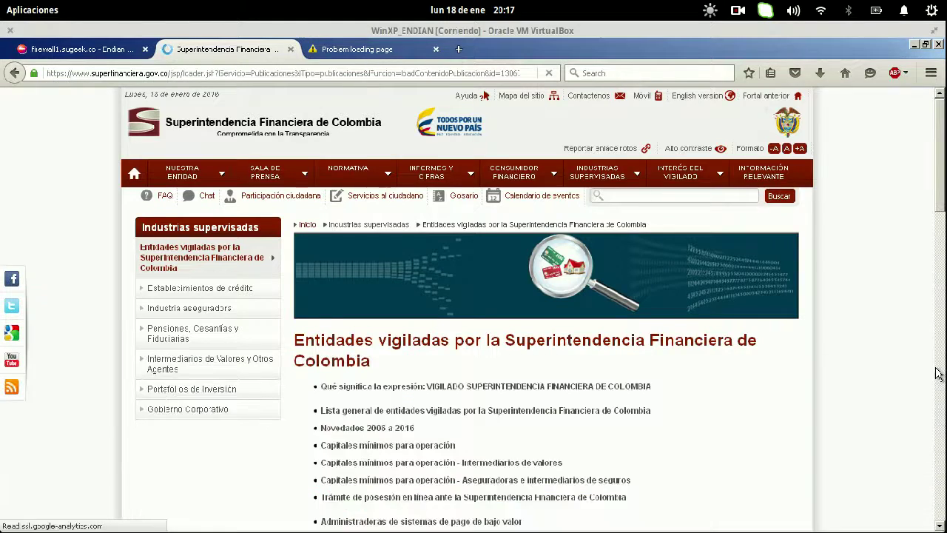
- Open the Endian Proxy HTTP configuration page and check the Impress task slide
left_click(65, 47)
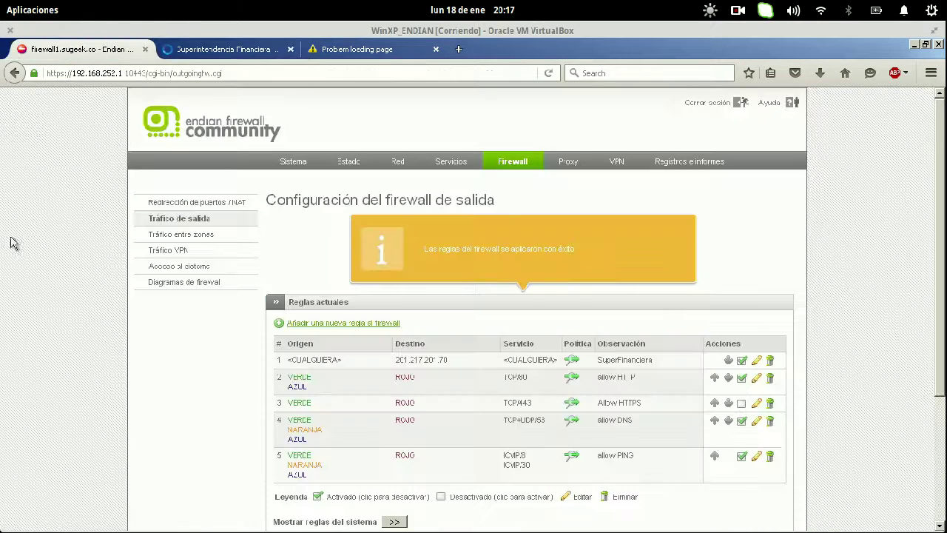
left_click(581, 164)
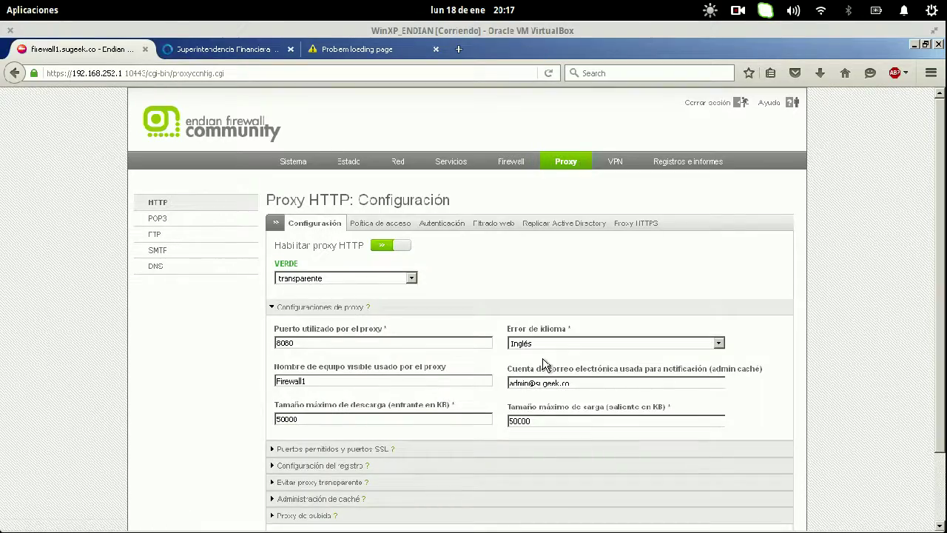
key("super")
left_click(267, 401)
- Return to the browser and select the address in the timed-out YouTube tab
key("super")
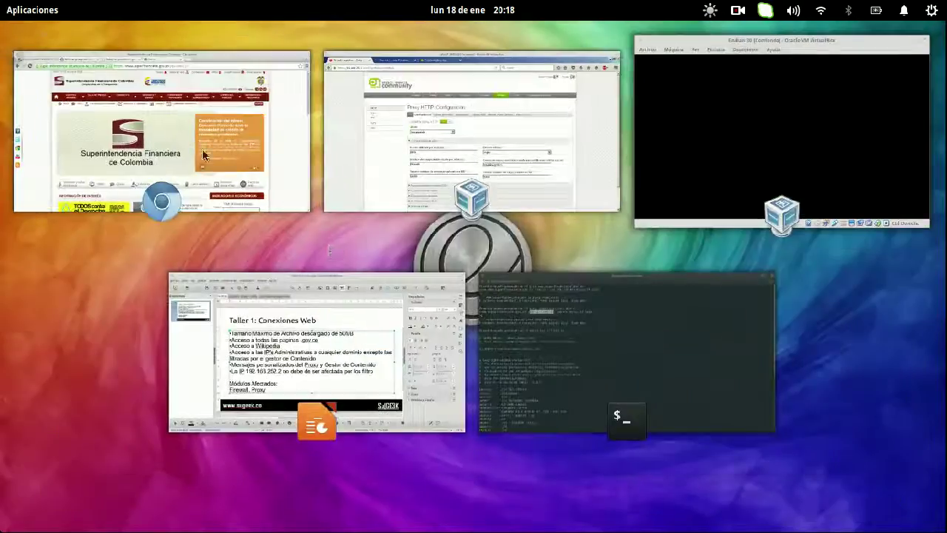
left_click(324, 131)
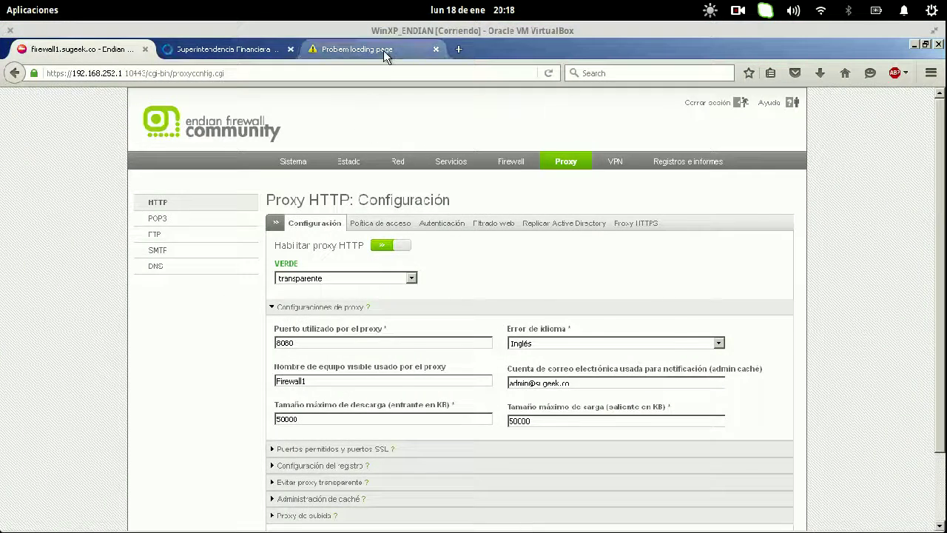
left_click(351, 49)
left_click(286, 74)
- Retry YouTube and load facebook.com in two new tabs to test the proxy
key("Return")
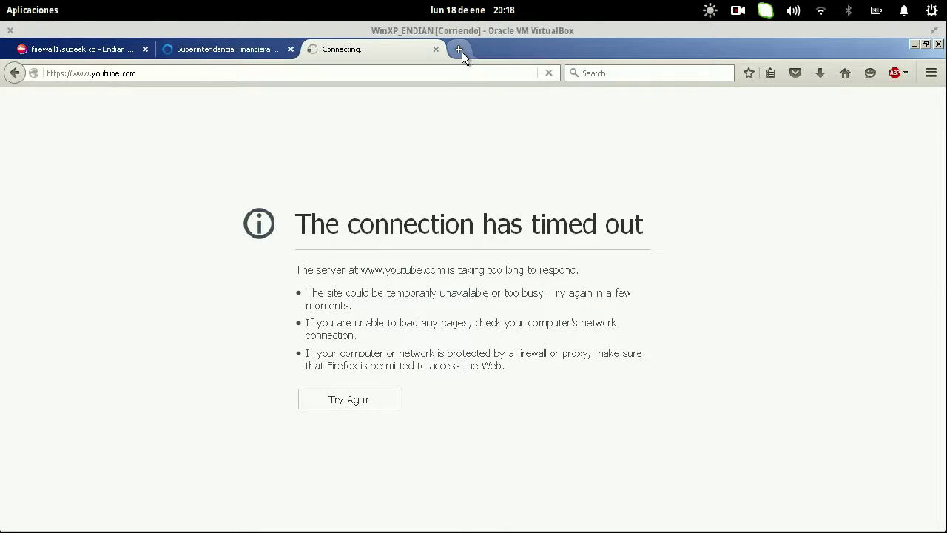
left_click(459, 50)
type("face")
key("Return")
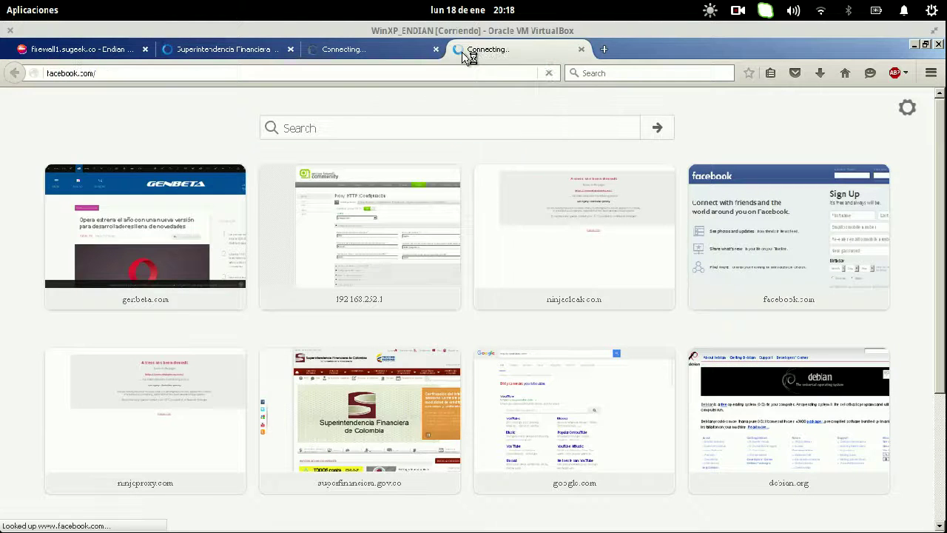
left_click(604, 49)
left_click(759, 199)
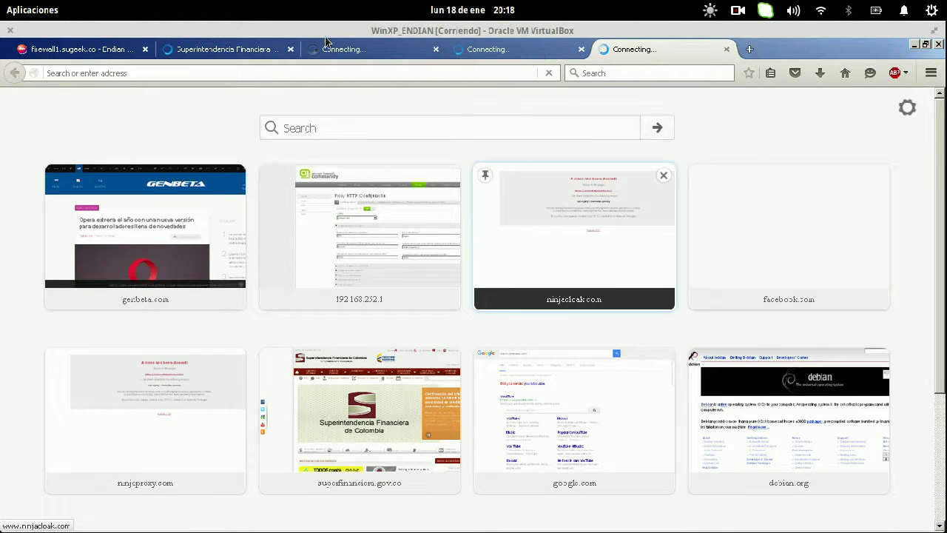
- Use the window overview to view the task slide, then bring the browser windows forward
key("super+a")
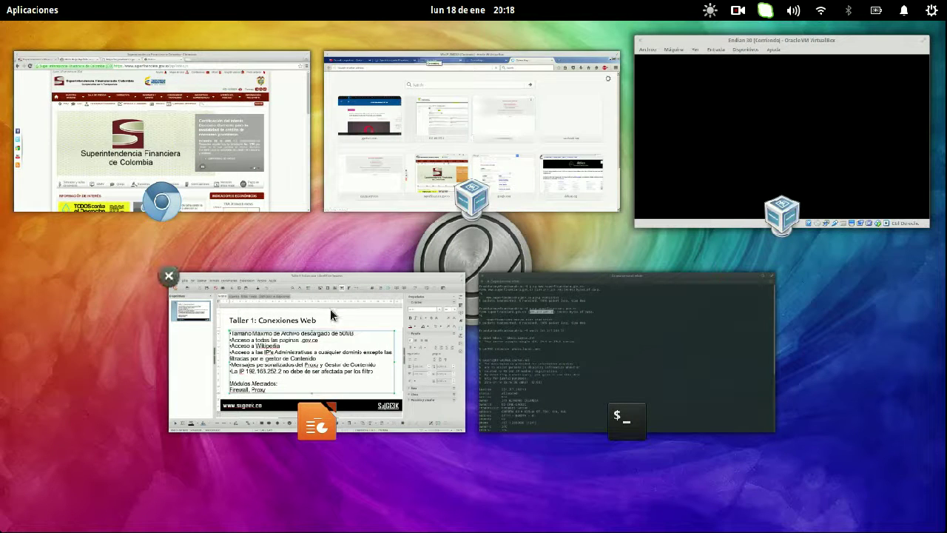
key("super")
key("super")
left_click(330, 309)
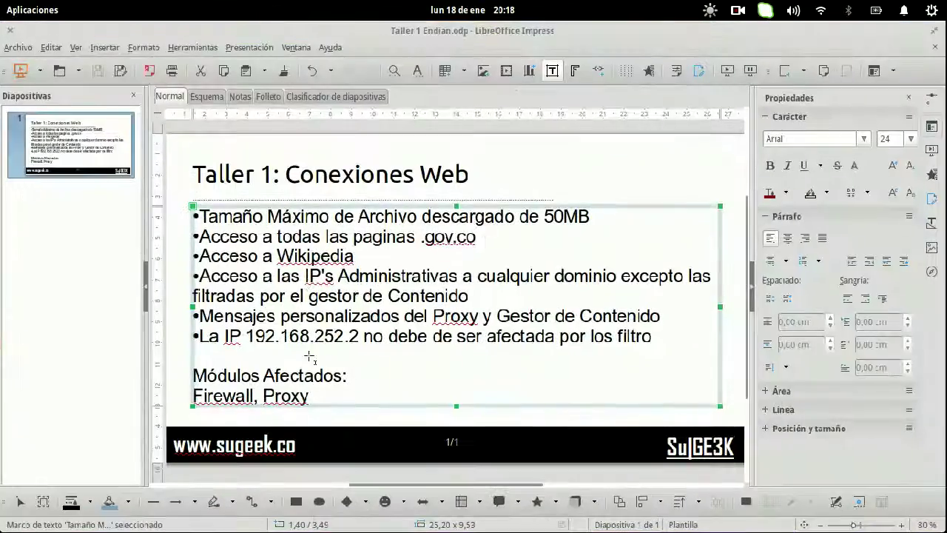
key("super+a")
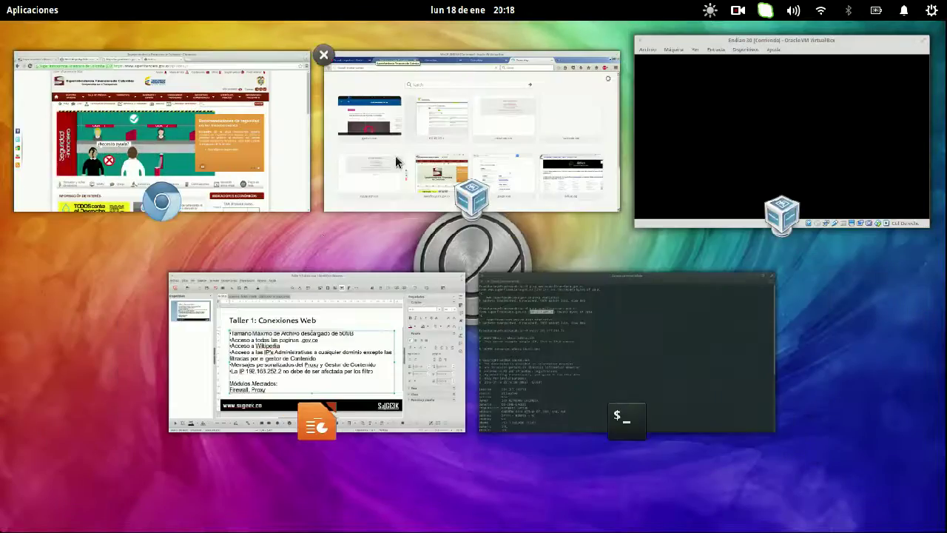
left_click(396, 162)
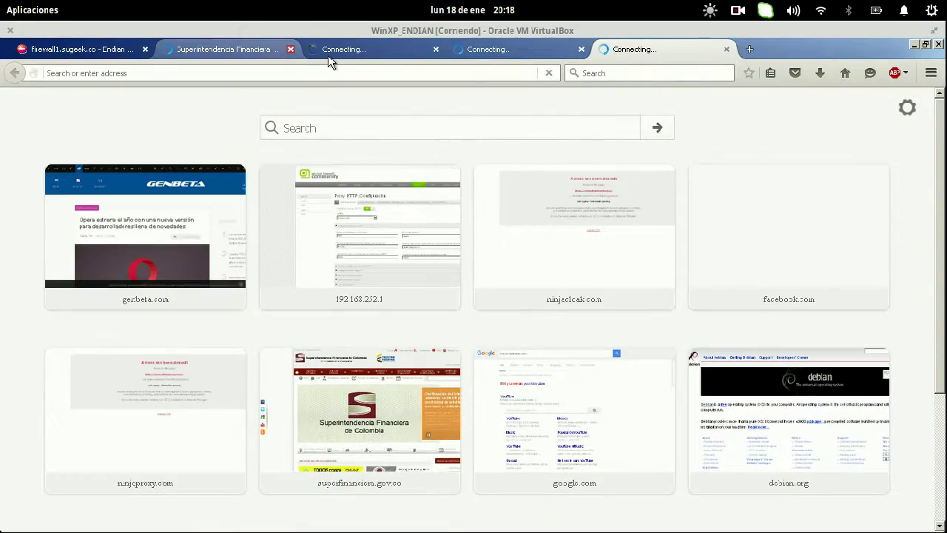
key("super+a")
left_click(148, 115)
key("super+a")
left_click(585, 357)
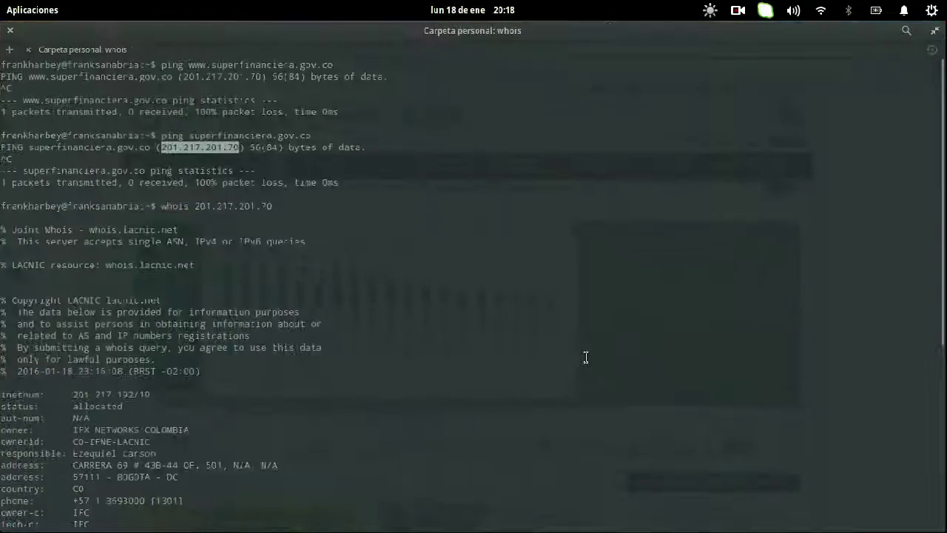
type("ping www.")
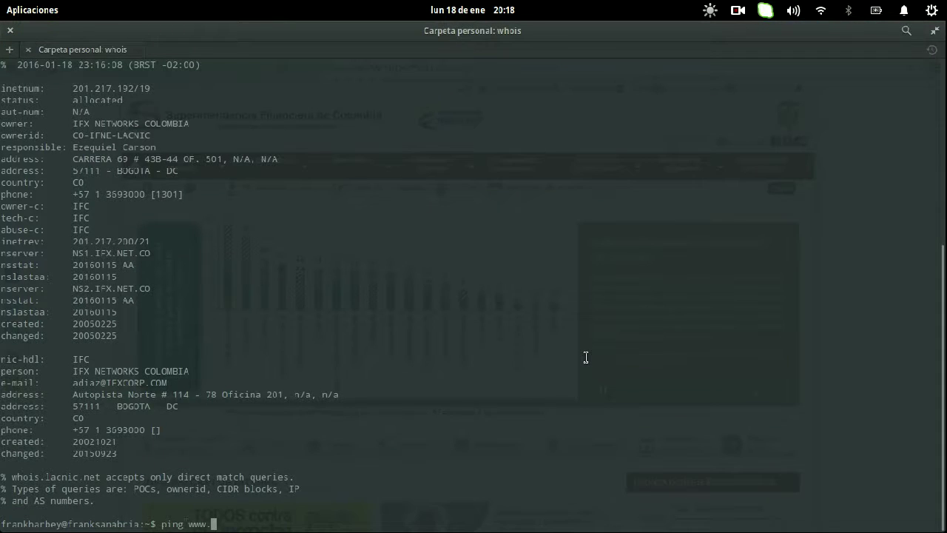
type("wikipedia.or")
key("Return")
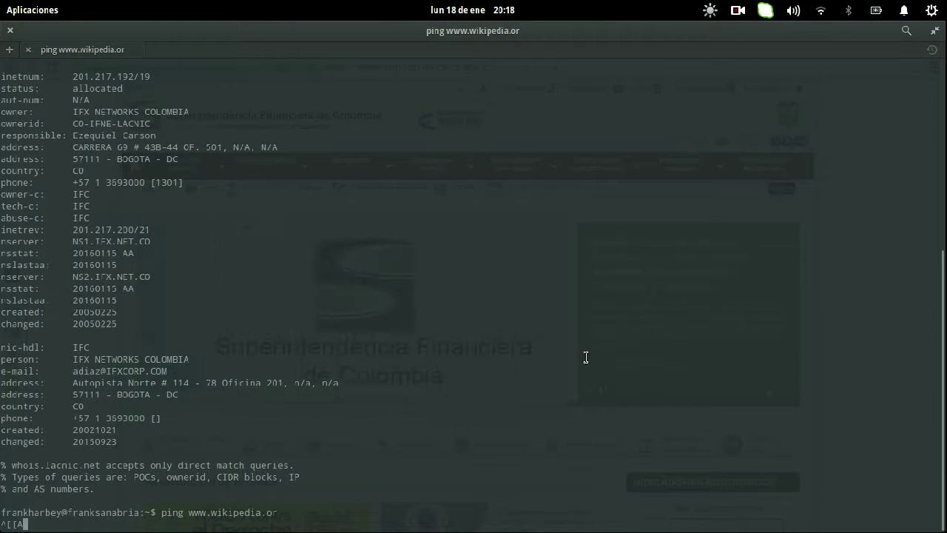
key("Return")
key("Up")
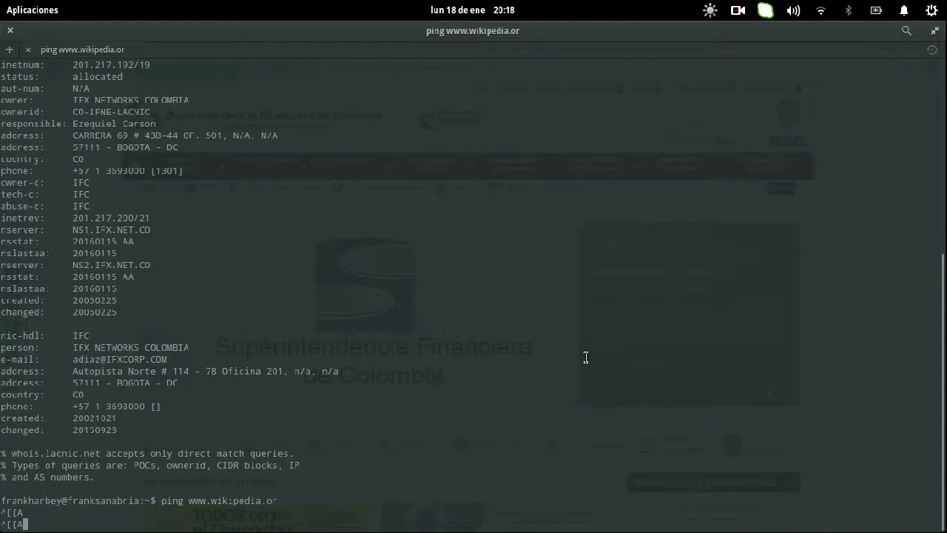
key("Return")
key("Return")
key("Return")
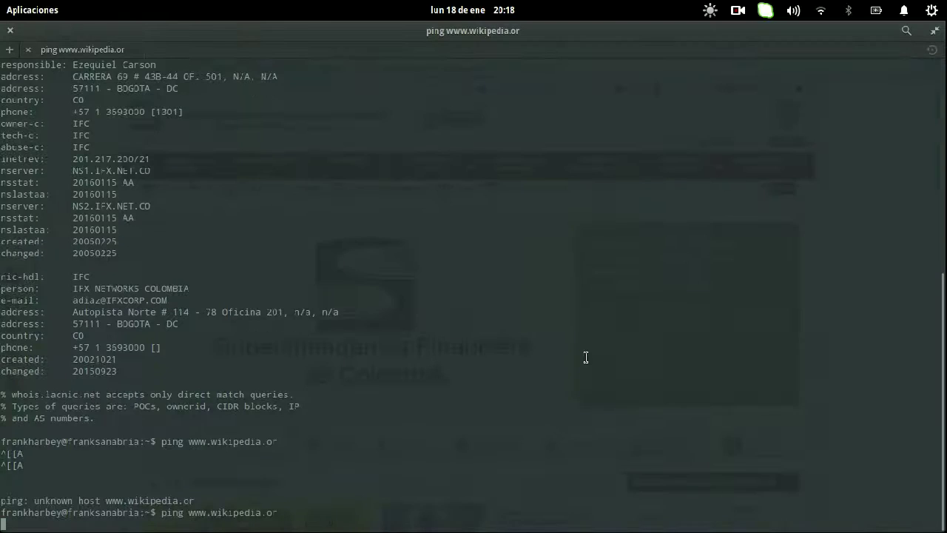
key("Up")
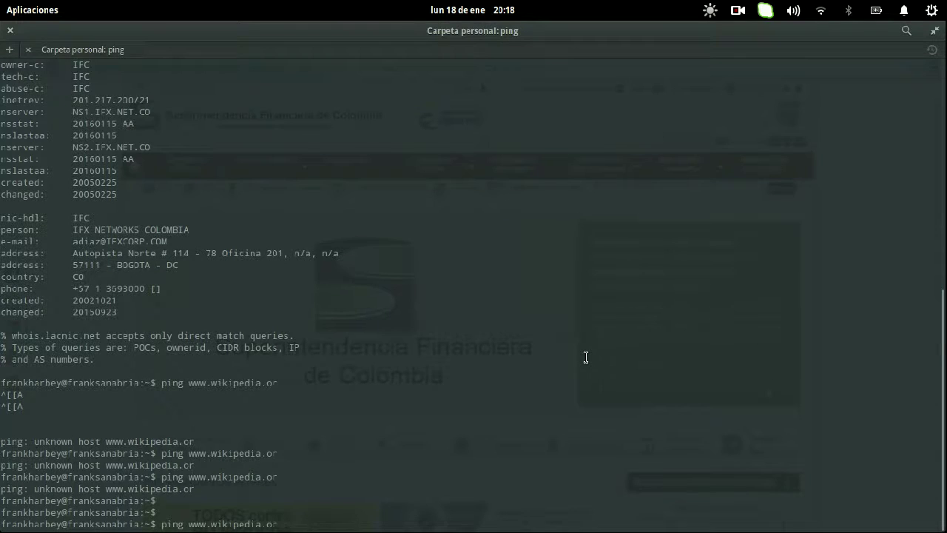
type("g")
key("Return")
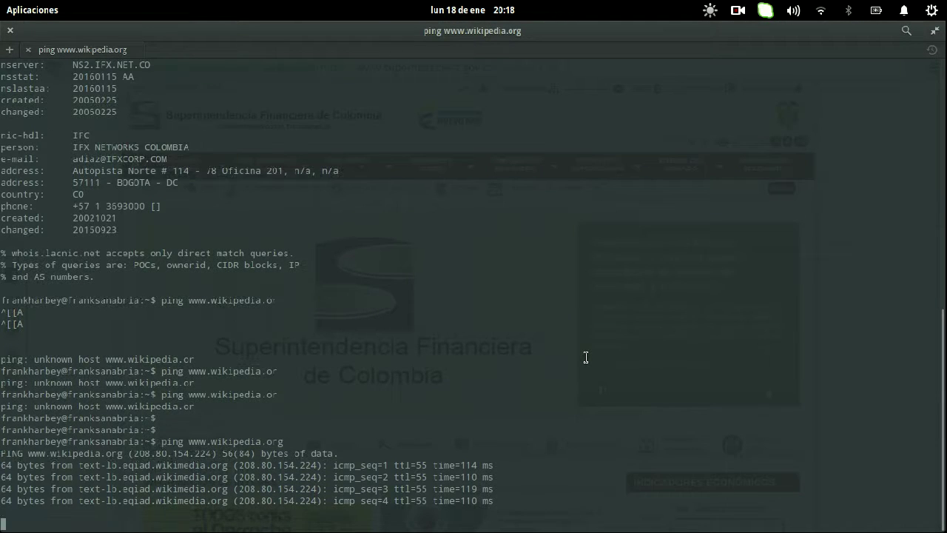
triple_click(586, 358)
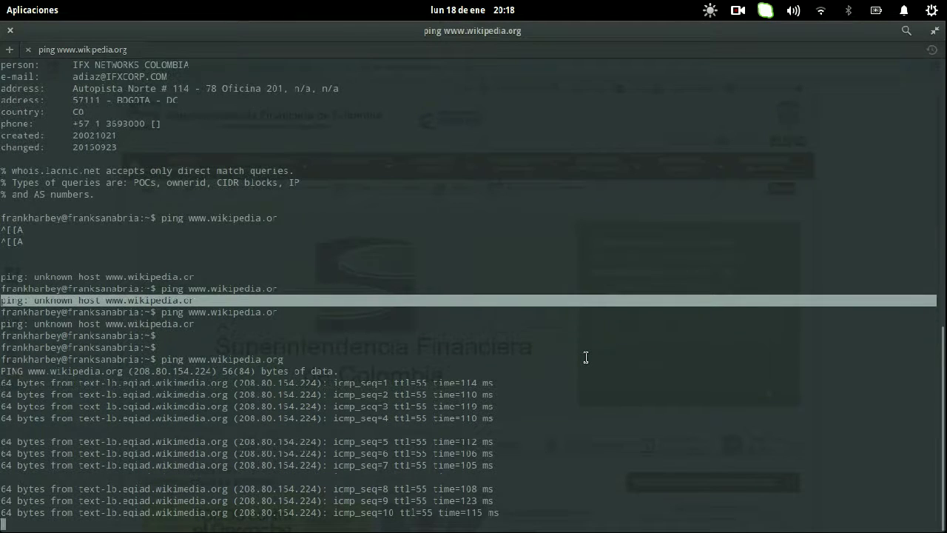
key("Return")
key("Return")
key("Return")
key("Return")
key("Return")
key("Return")
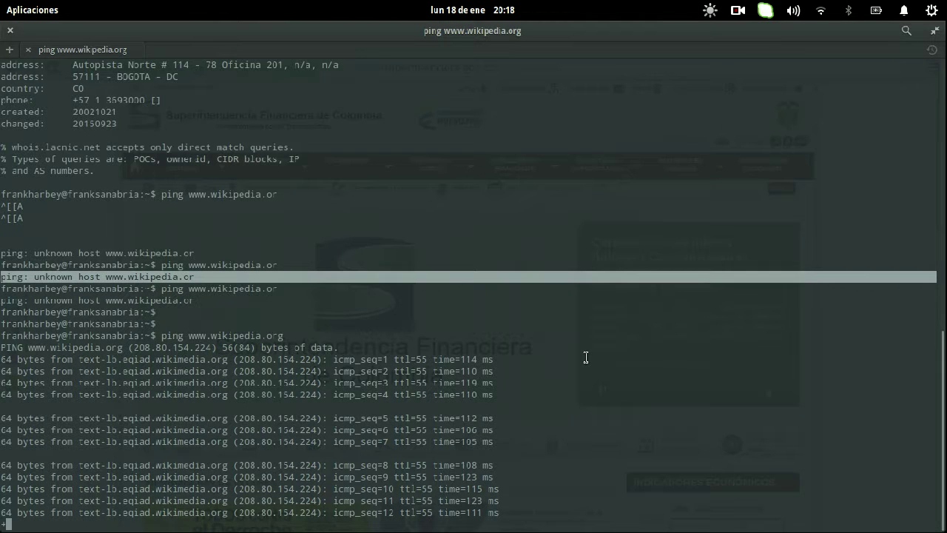
key("Escape")
key("Escape")
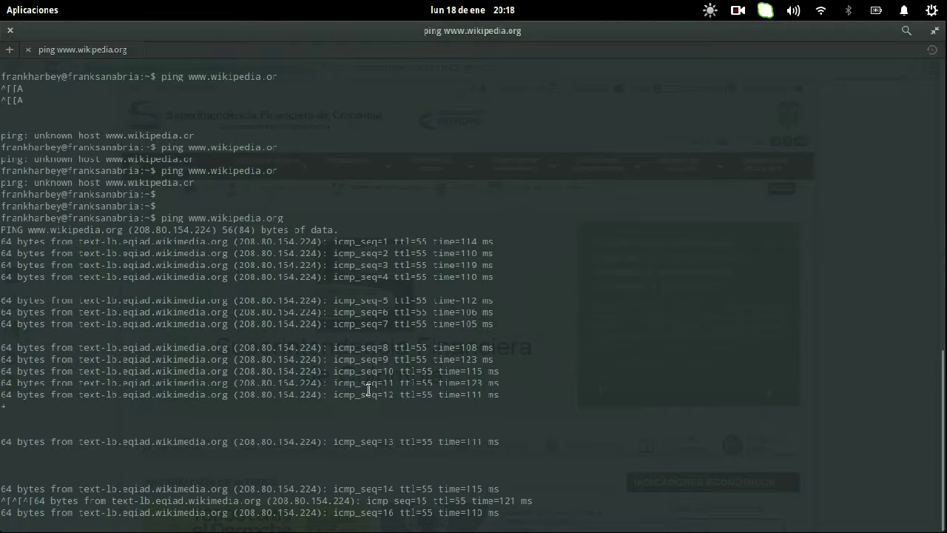
key("ctrl+c")
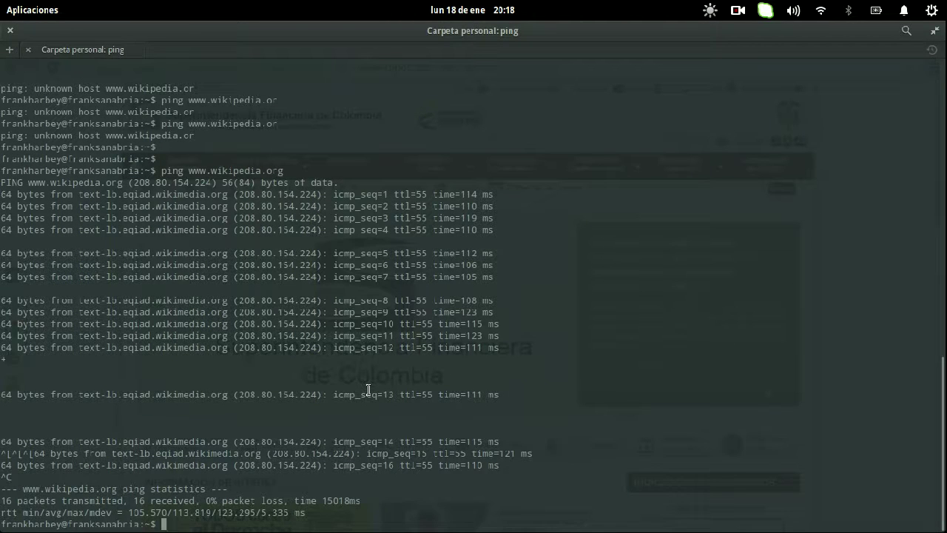
- Ping es.wikipedia.org by editing the previous command, then stop it
key("Up")
key("Up")
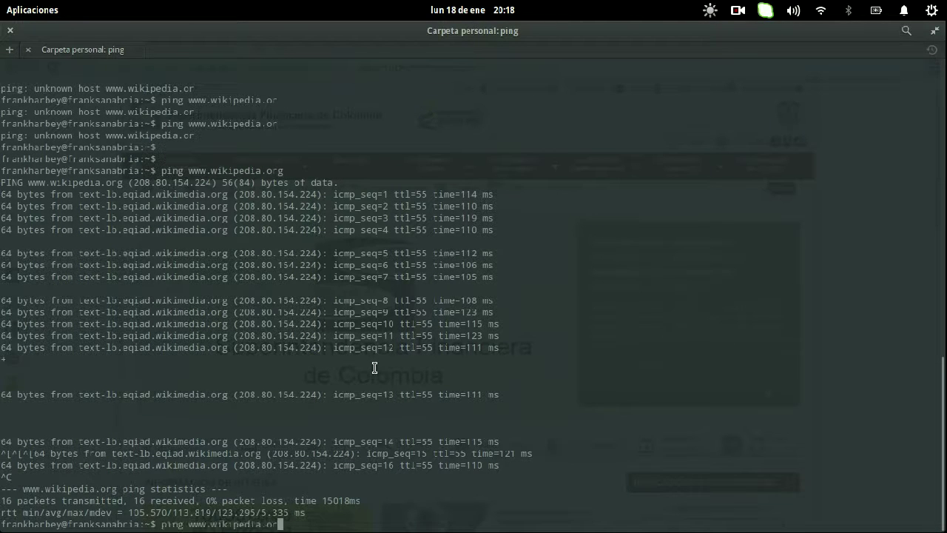
key("Left")
key("BackSpace")
key("BackSpace")
key("BackSpace")
type("es")
key("Return")
key("ctrl+c")
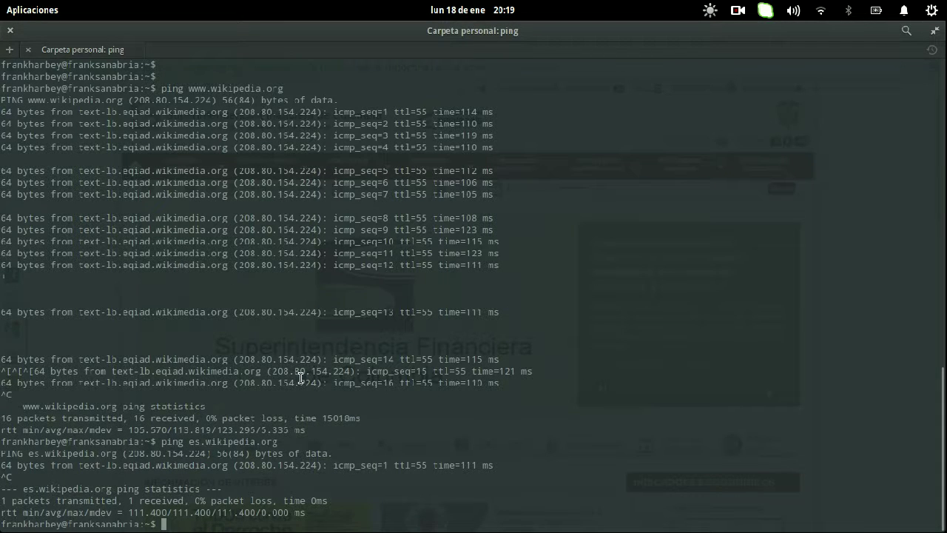
- Bring the virtual machine's Firefox window to the front
key("super")
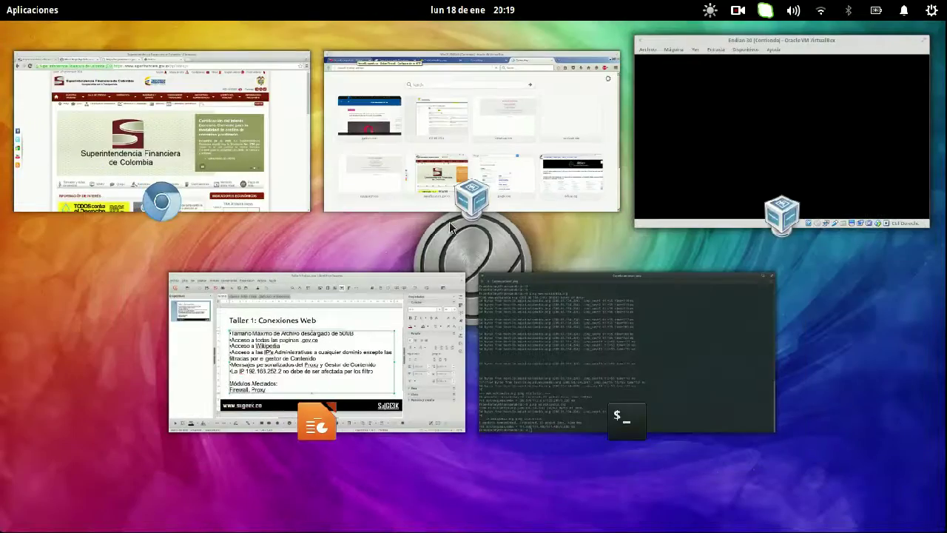
left_click(246, 136)
mouse_move(6, 9)
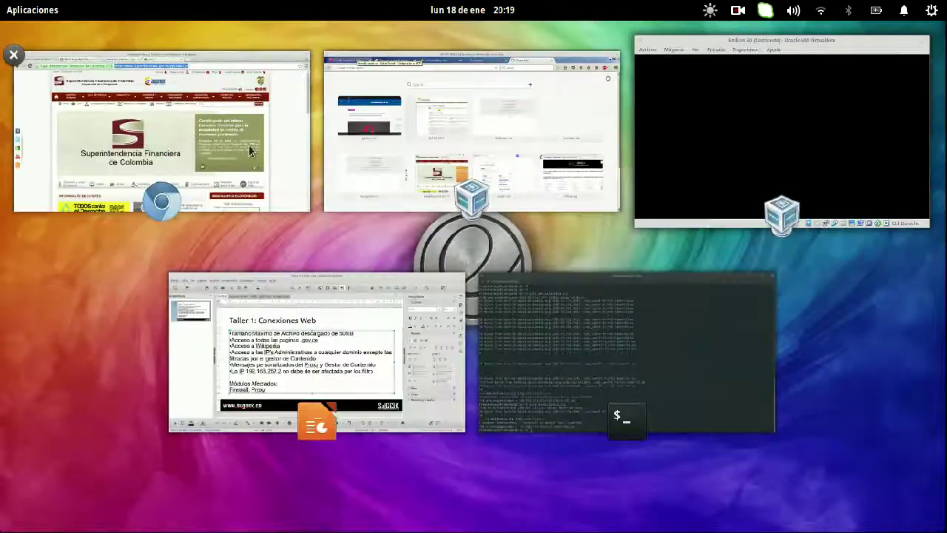
left_click(111, 96)
key("super")
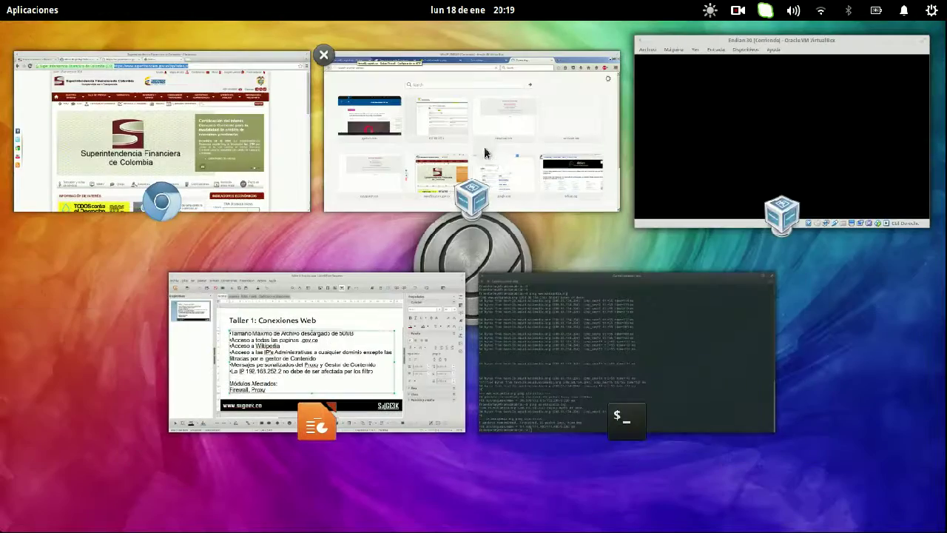
left_click(470, 151)
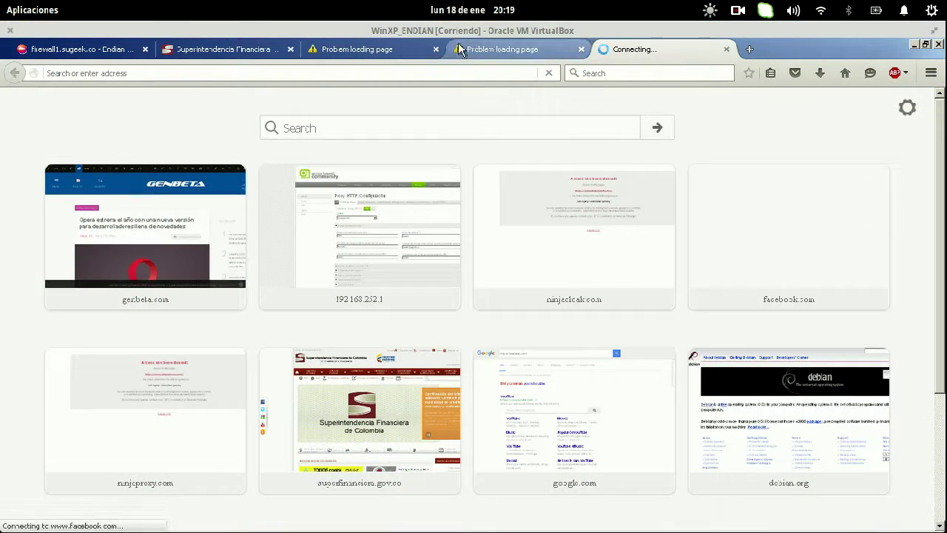
- Load es.wikipedia.org in the timed-out Facebook tab, then return to the Endian proxy tab
left_click(467, 54)
key("ctrl+l")
type("es.wi")
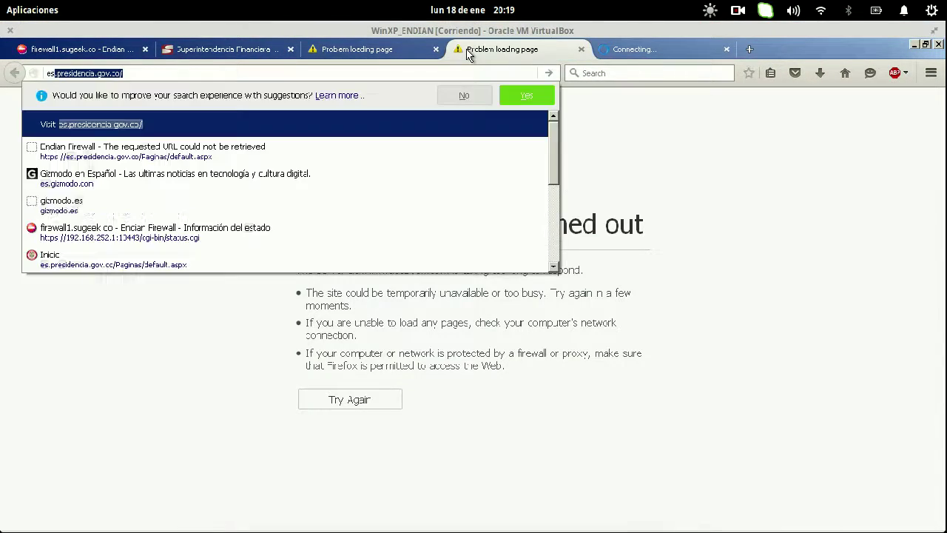
type("kipedia.o")
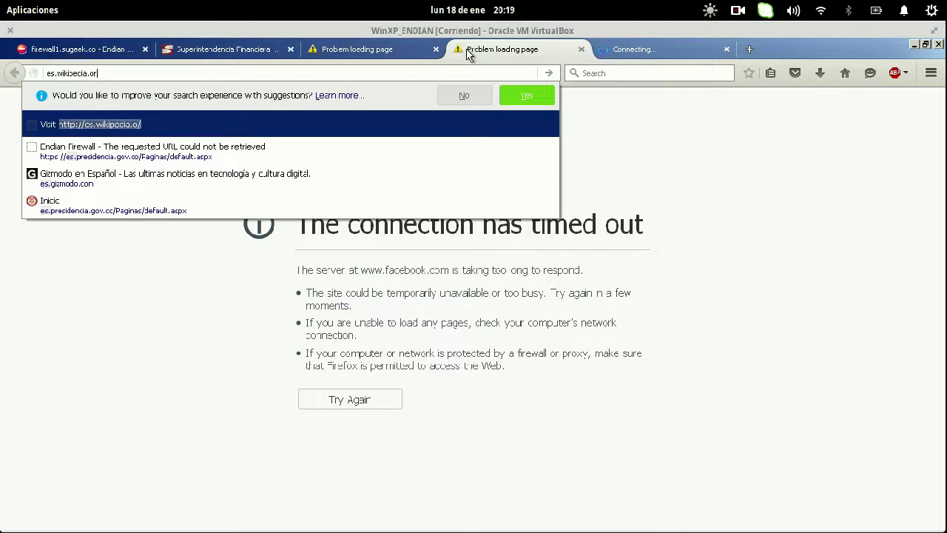
type("r")
key("Return")
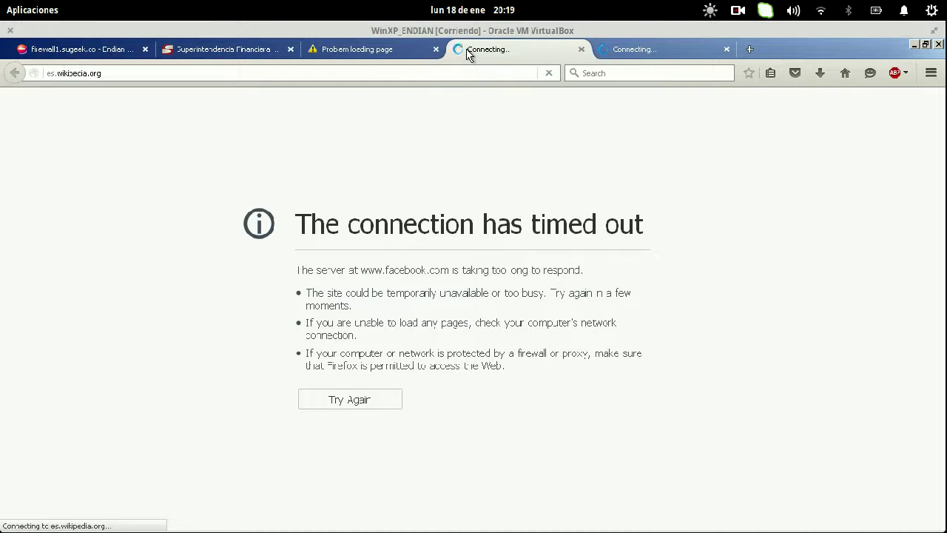
left_click(35, 46)
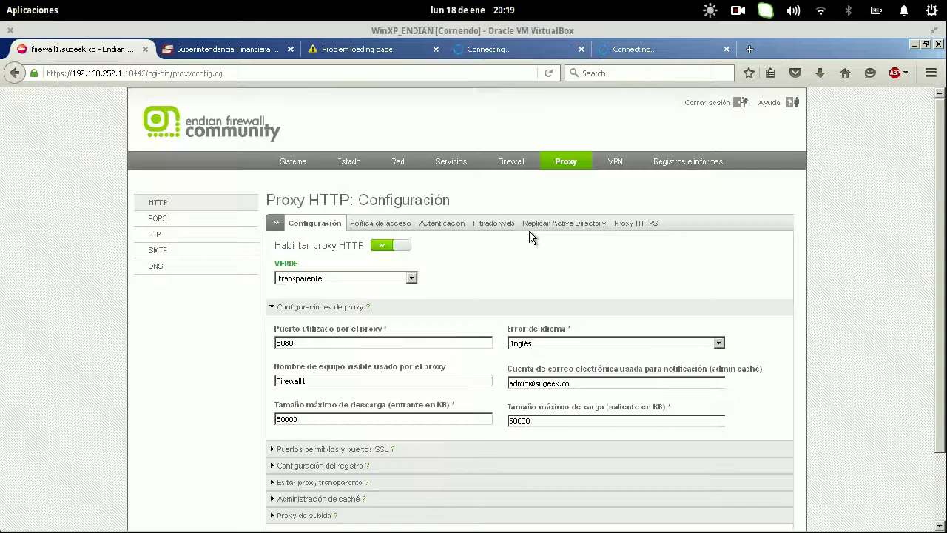
- Go to Firewall > Tráfico de salida to see the five outgoing rules
left_click(514, 165)
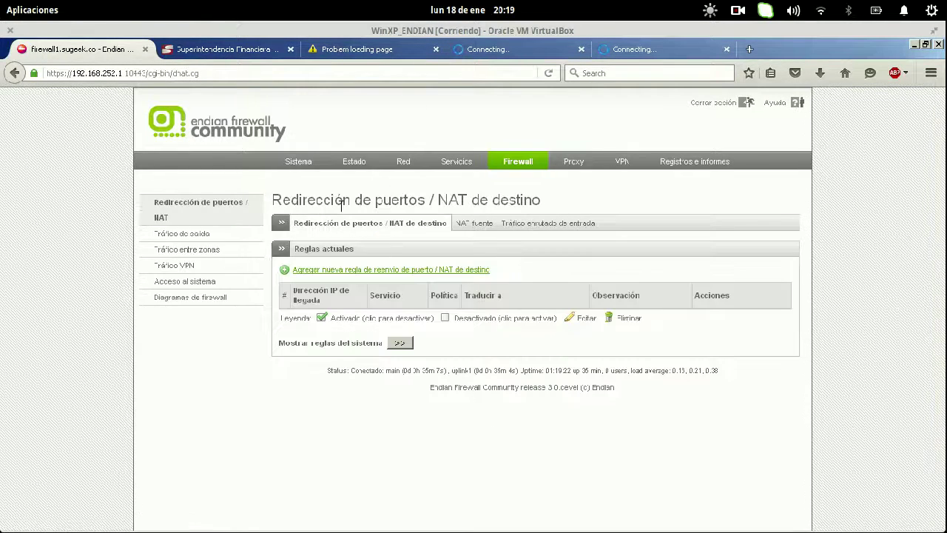
left_click(219, 235)
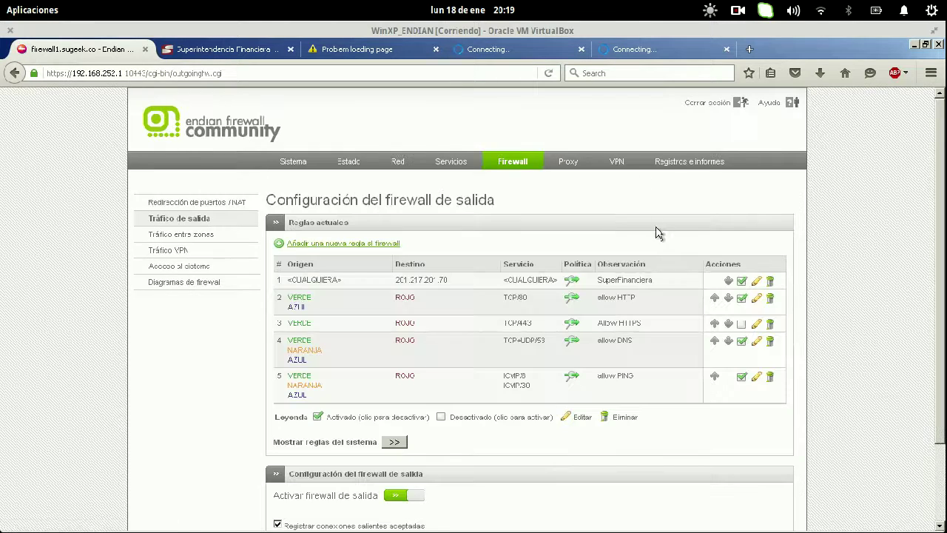
- Start a new outgoing rule with source <CUALQUIERA> and a Red/IP destination, checking the IP in the terminal
left_click(390, 244)
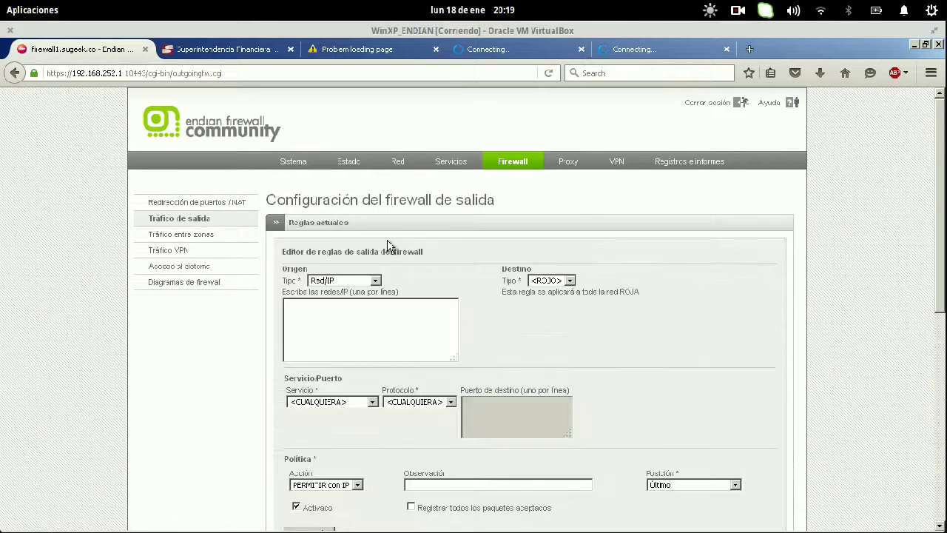
left_click(363, 282)
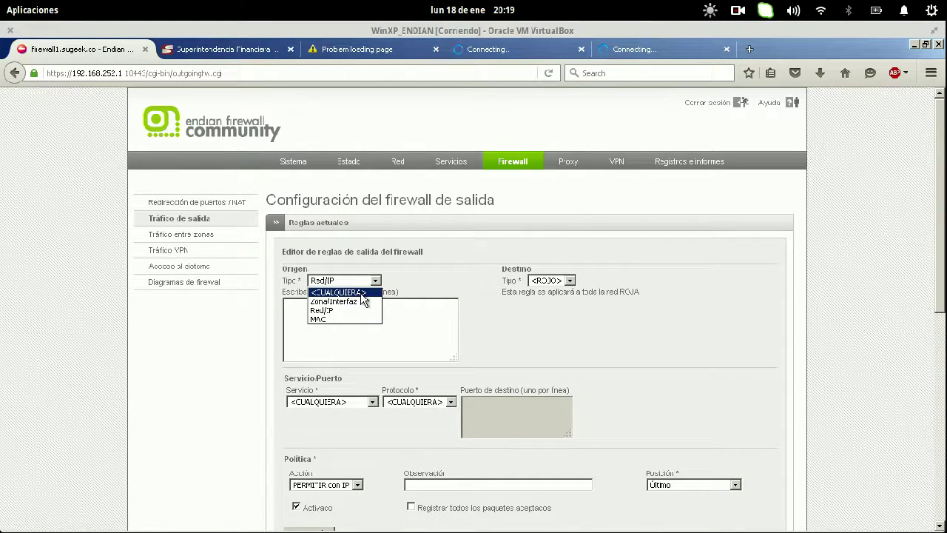
left_click(361, 293)
left_click(551, 281)
left_click(542, 307)
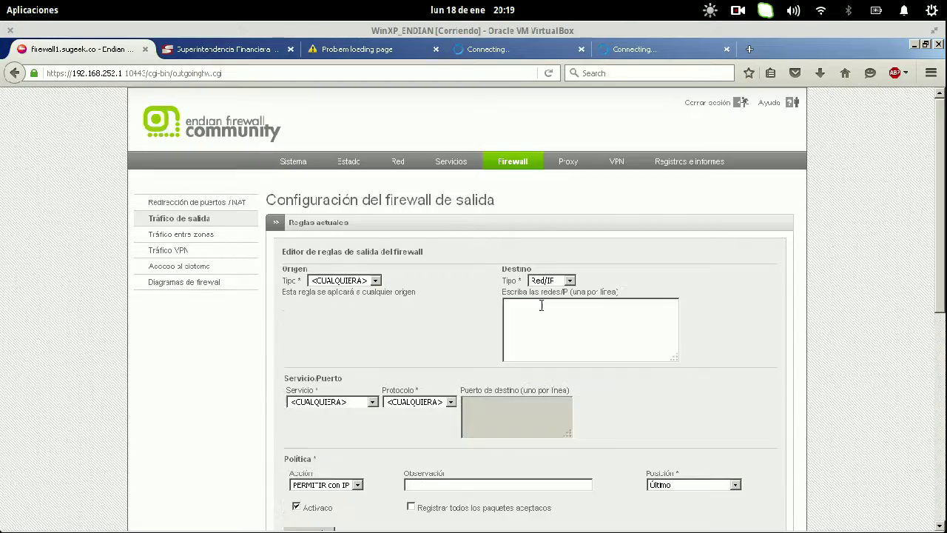
mouse_move(6, 8)
left_click(644, 429)
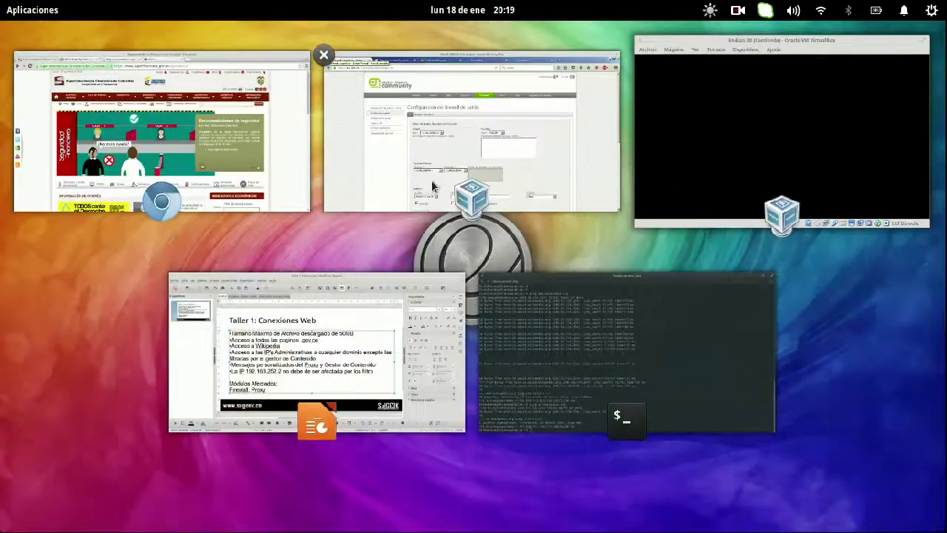
left_click(433, 188)
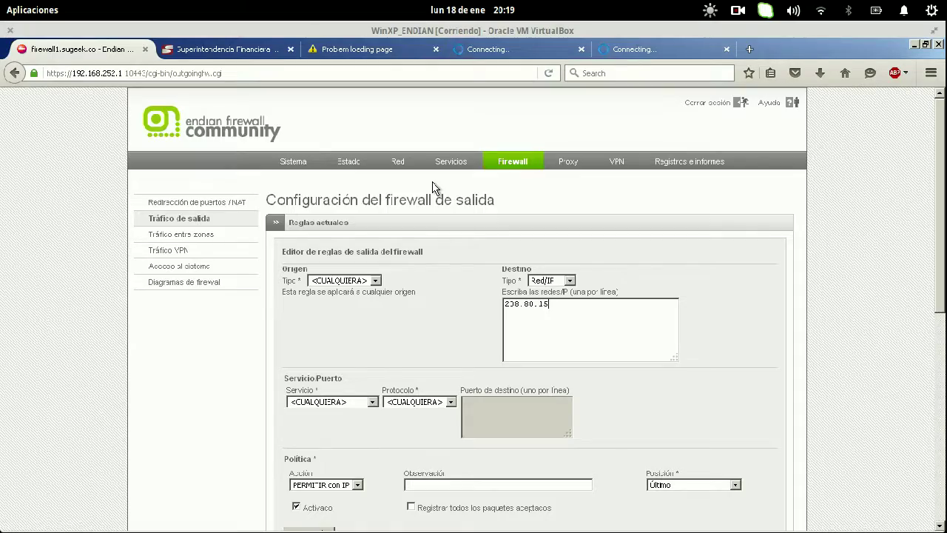
mouse_move(5, 9)
left_click(649, 291)
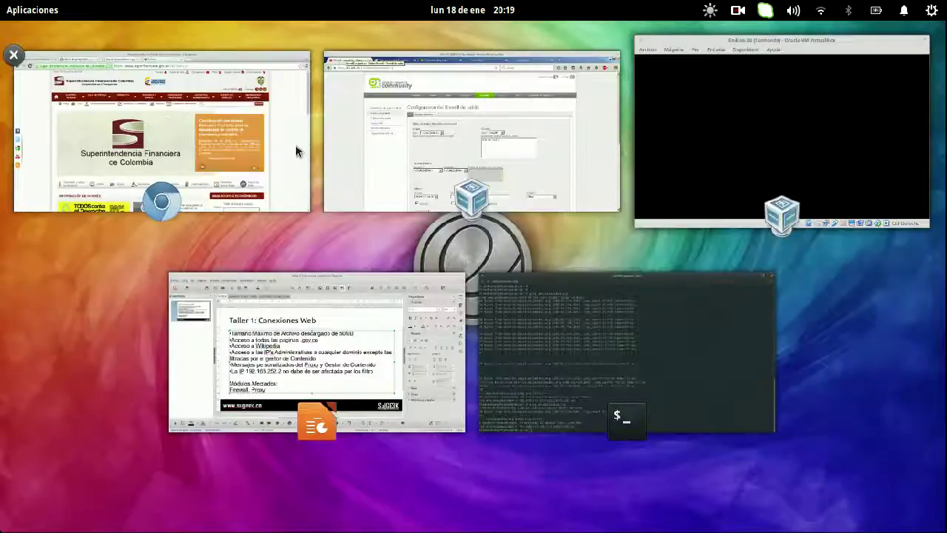
left_click(418, 174)
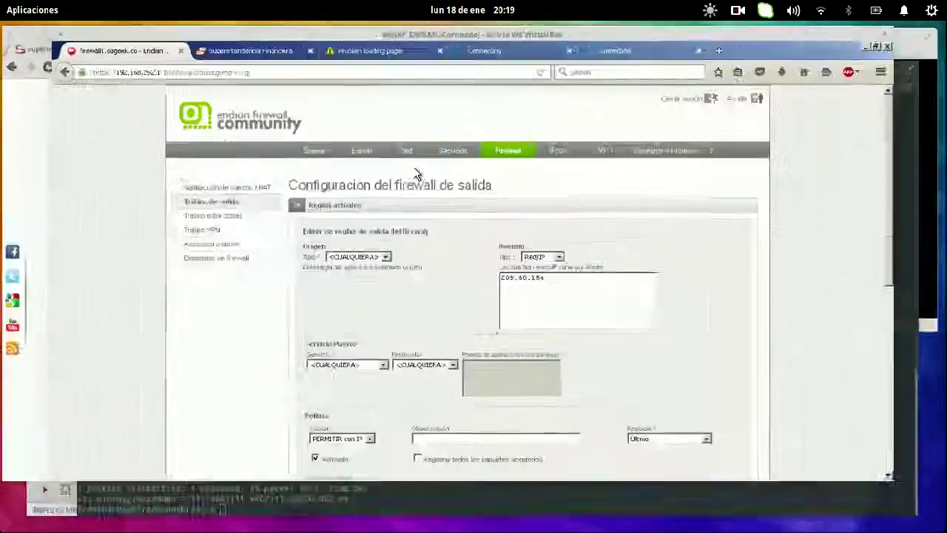
- Enter destination 208.80.154.224, position Primero, remark Wikipedia, and create the rule
type("224")
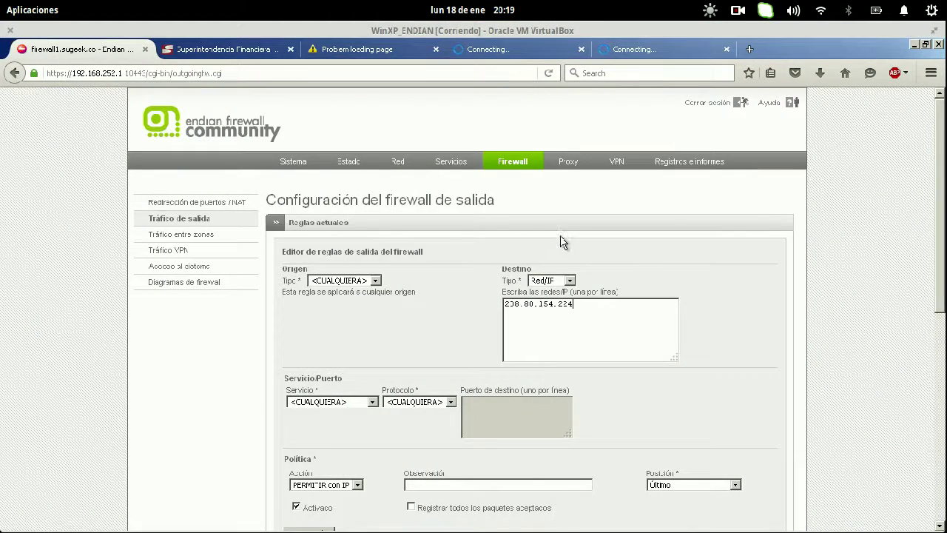
scroll(562, 269, "down", 5)
left_click(703, 171)
left_click(689, 179)
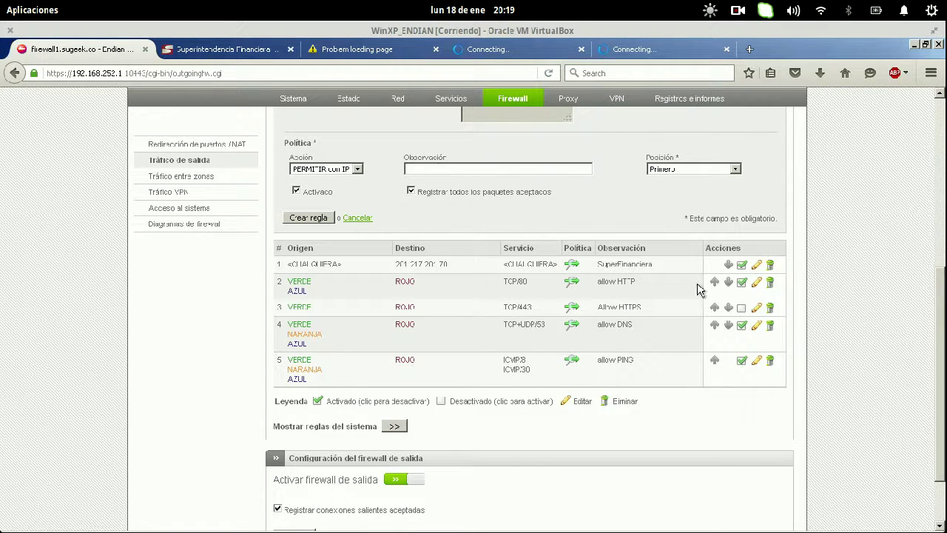
type("ipedia")
left_click(296, 222)
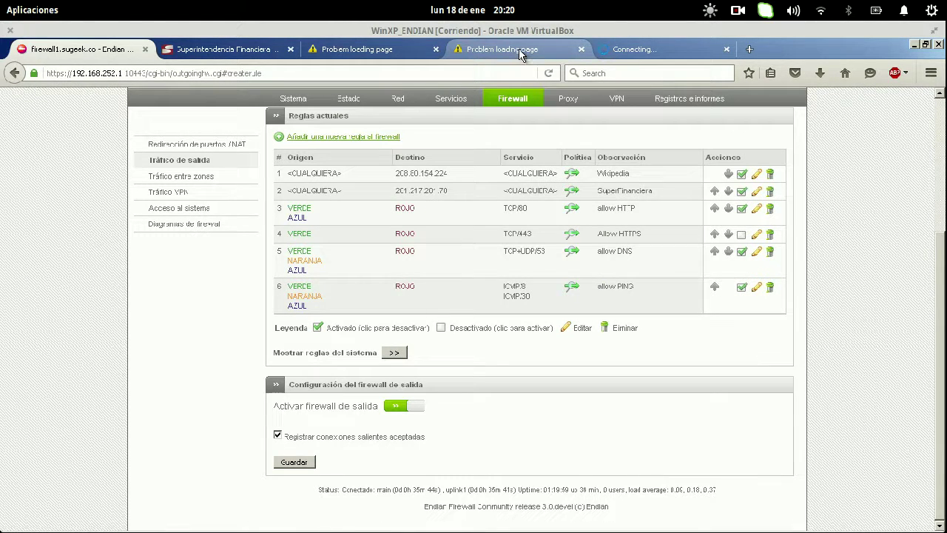
- Apply the firewall changes and reload es.wikipedia.org in its tab
scroll(528, 214, "up", 5)
left_click(410, 264)
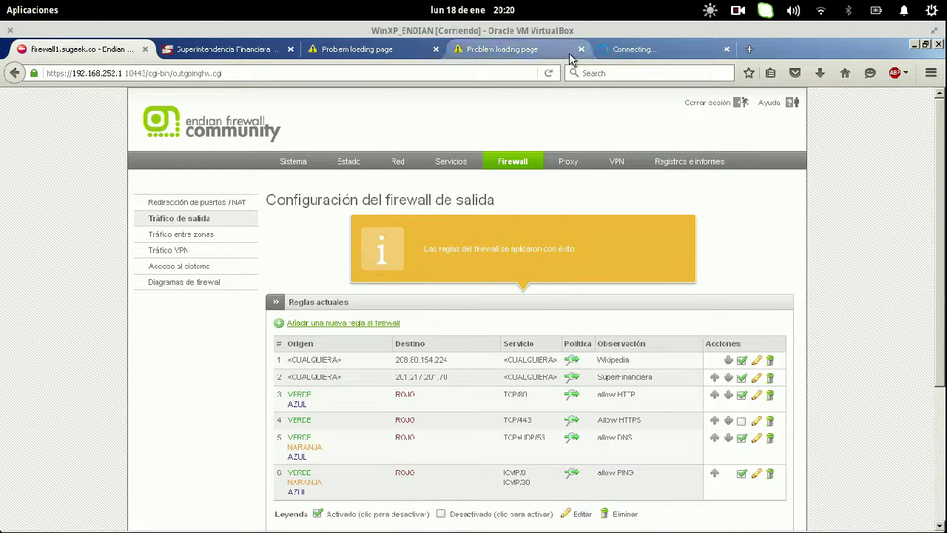
left_click(539, 57)
key("ctrl+l")
key("Return")
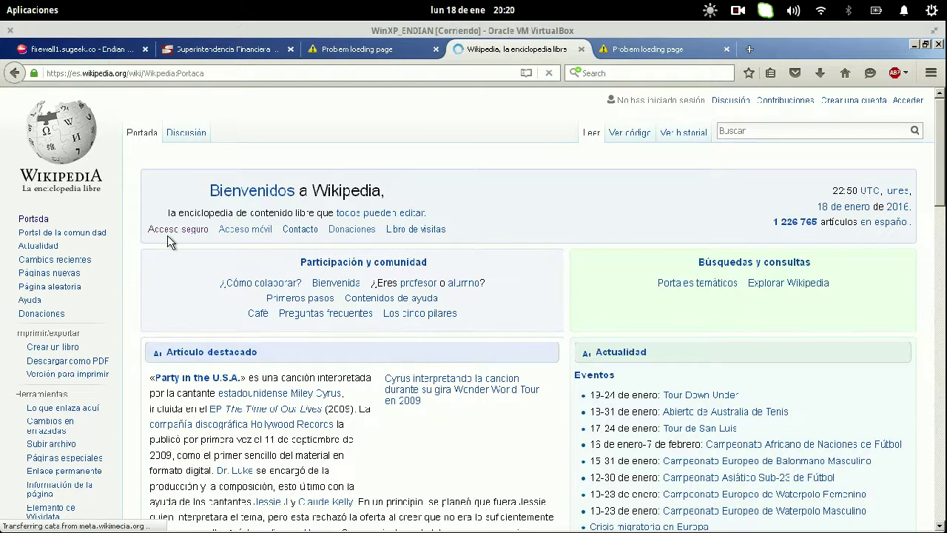
- Return to the Endian tab and bring the Taller 1 task slide forward for editing
left_click(91, 50)
mouse_move(8, 8)
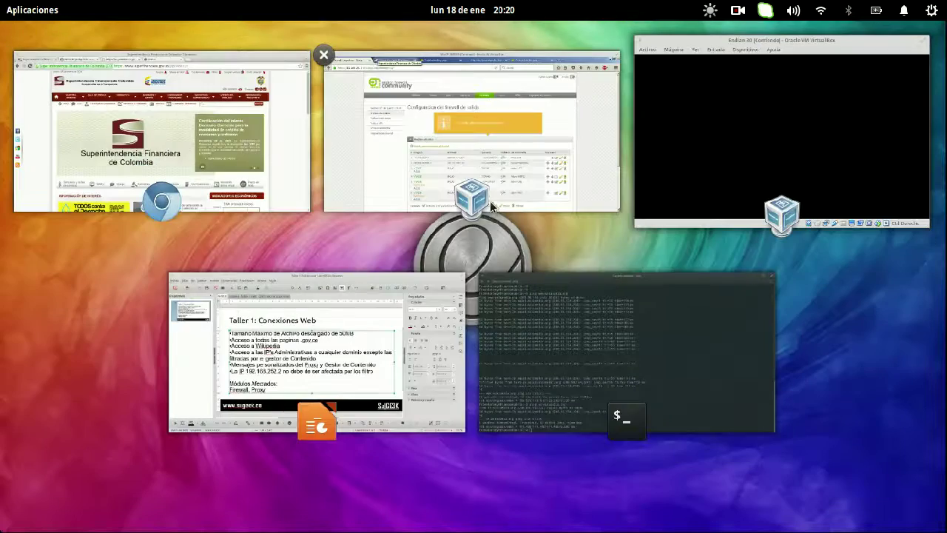
left_click(312, 287)
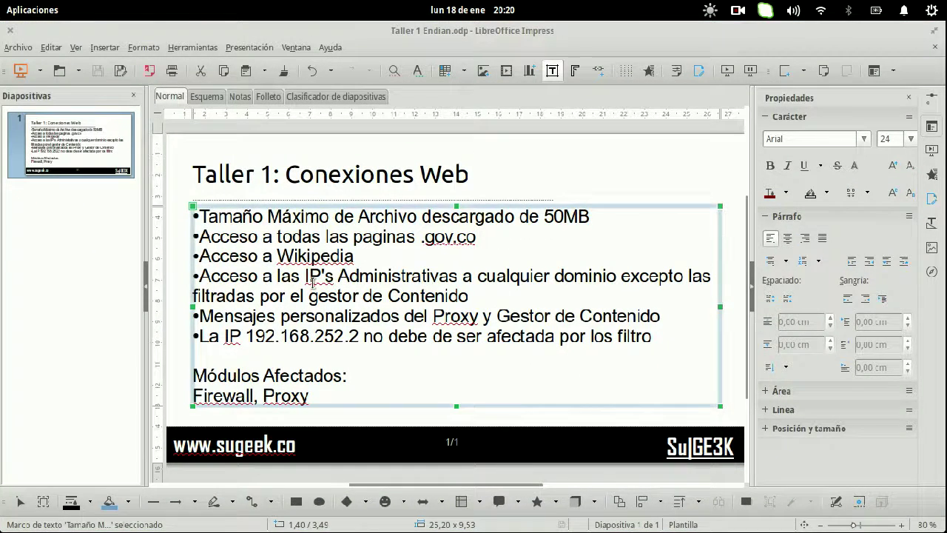
left_click(311, 276)
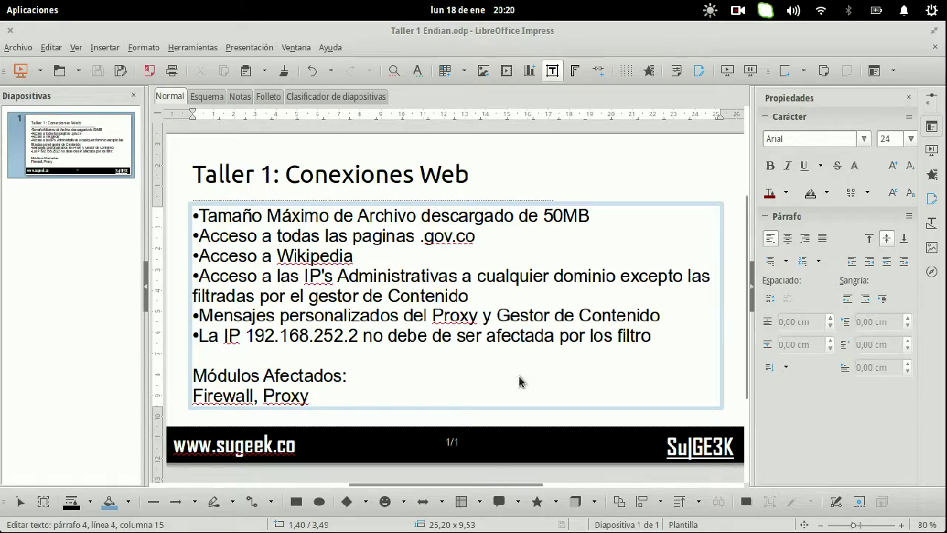
key("super")
- Open Proxy > Política de acceso and review the first policy's gov.co destination
left_click(471, 158)
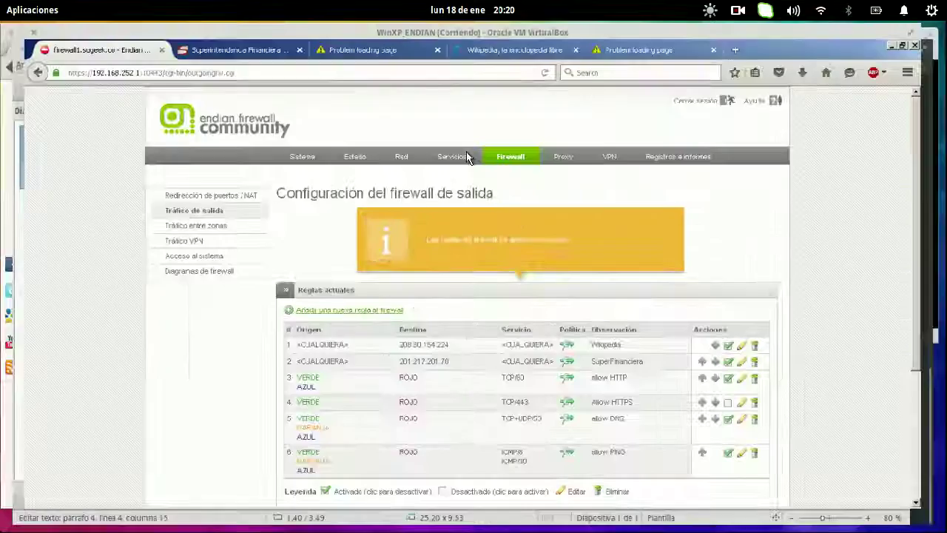
left_click(567, 164)
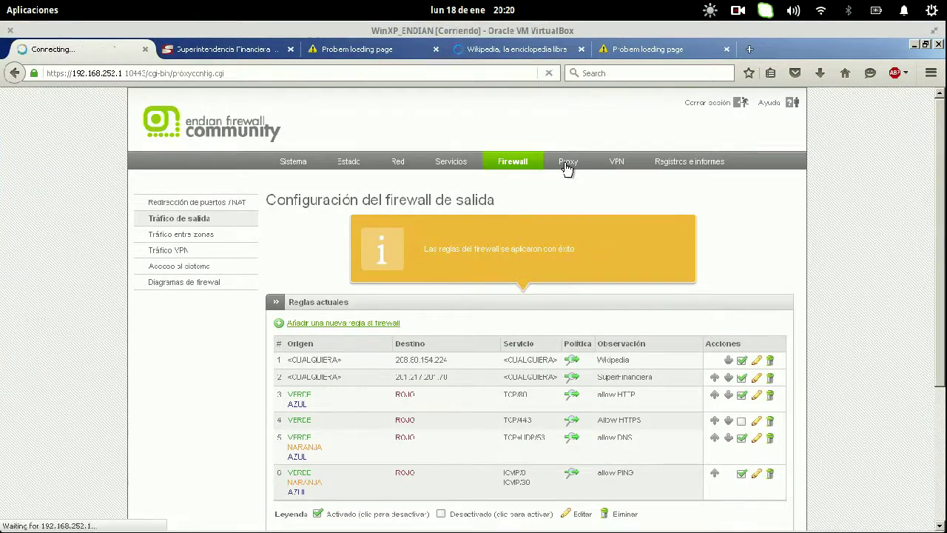
left_click(394, 225)
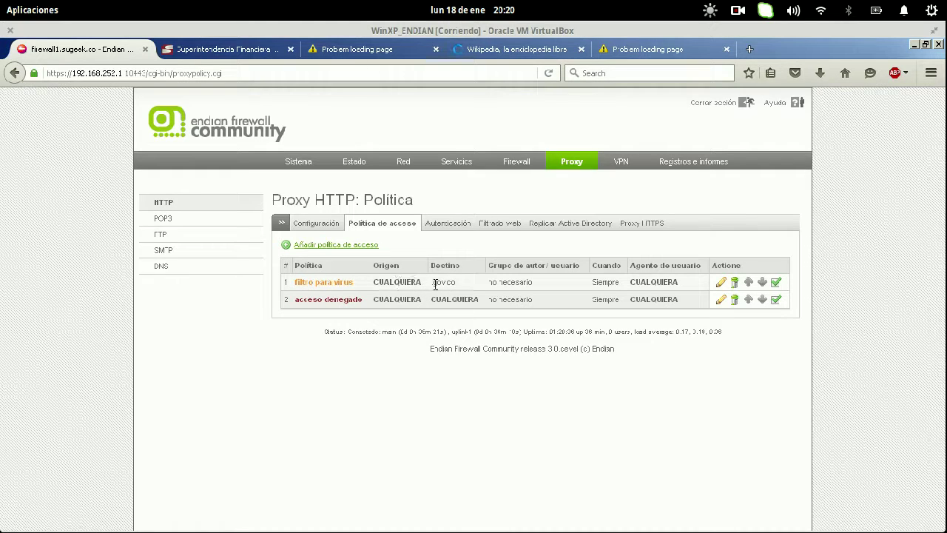
left_click_drag(436, 286, 468, 292)
left_click(468, 380)
- Start a new access policy with any destination and the Navegacion_Filtro_Alto filter profile
left_click(356, 246)
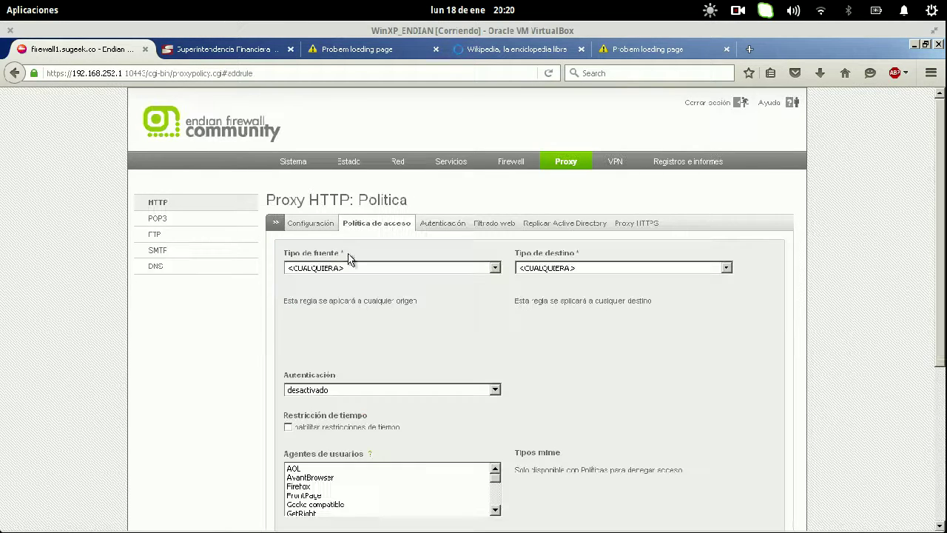
left_click(339, 268)
left_click(339, 268)
left_click(635, 271)
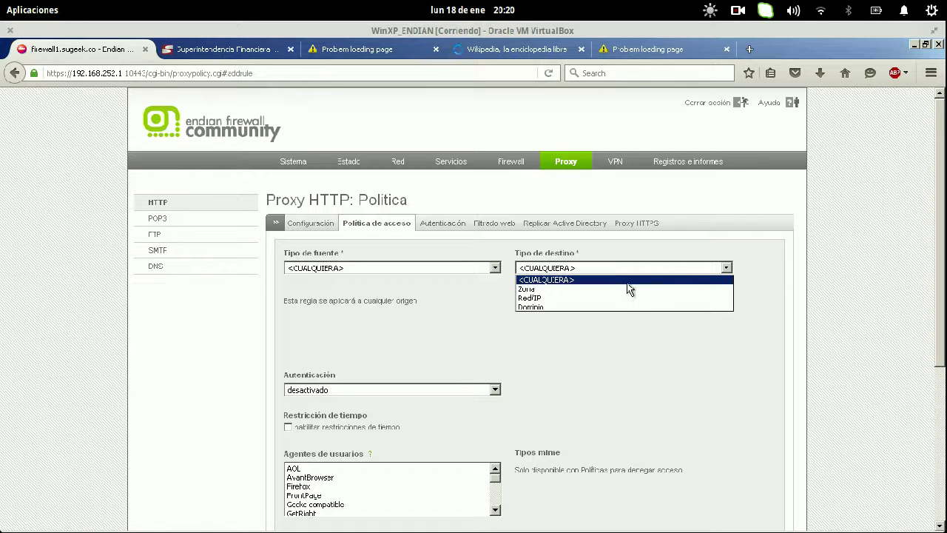
left_click(619, 331)
scroll(618, 331, "down", 4)
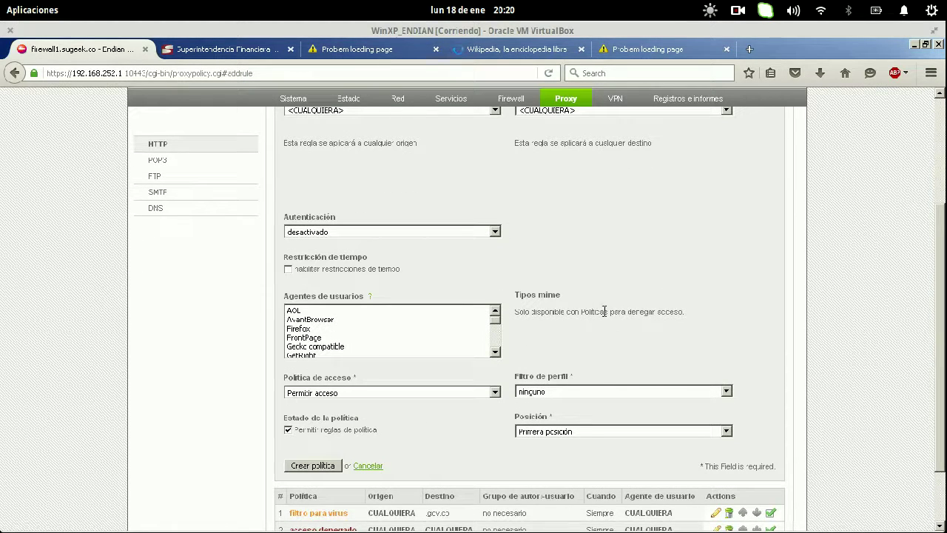
left_click(540, 395)
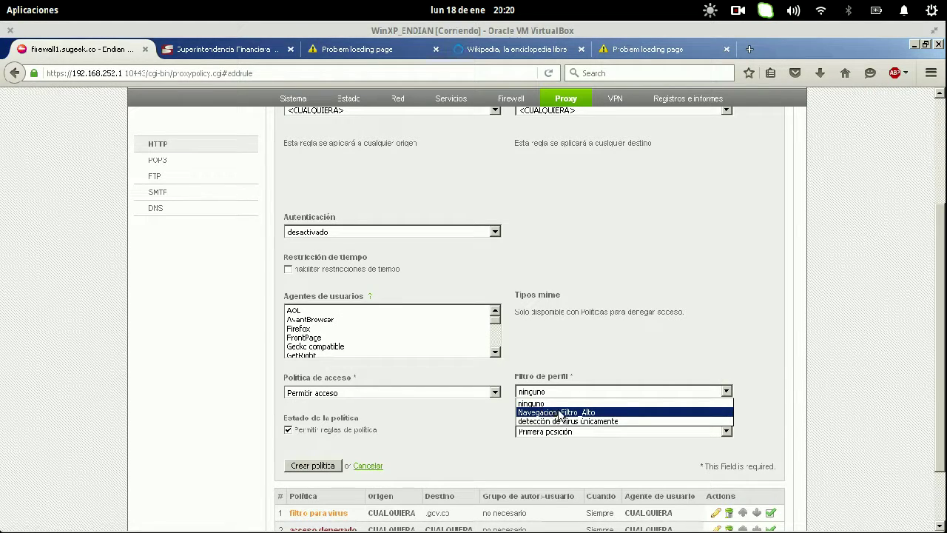
left_click(560, 412)
- Place the policy at position 2, create it, and apply the proxy changes
scroll(640, 346, "up", 4)
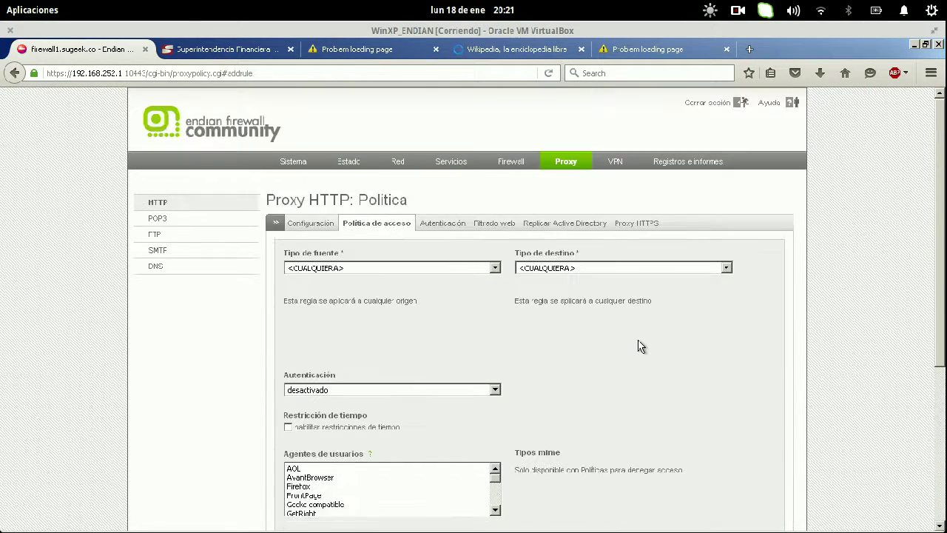
scroll(641, 346, "down", 6)
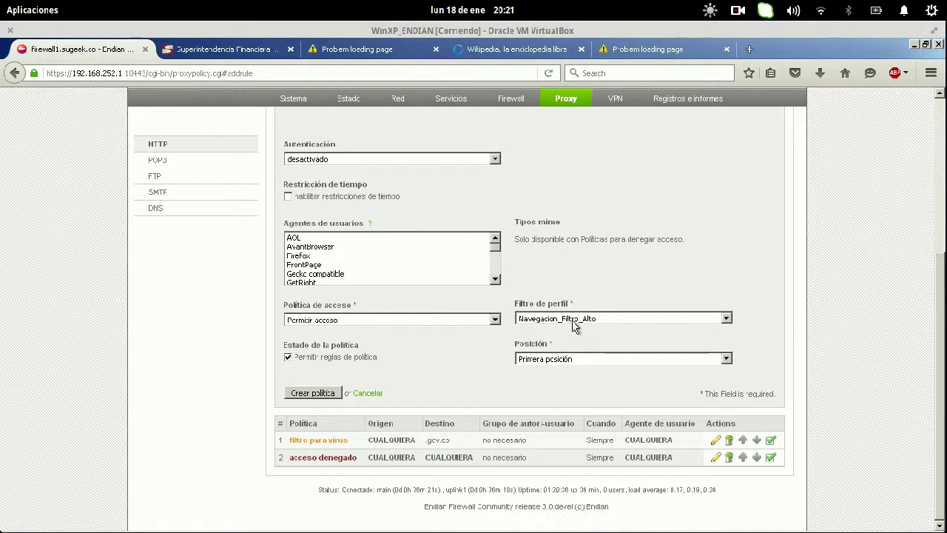
left_click(564, 359)
left_click(555, 382)
left_click(327, 395)
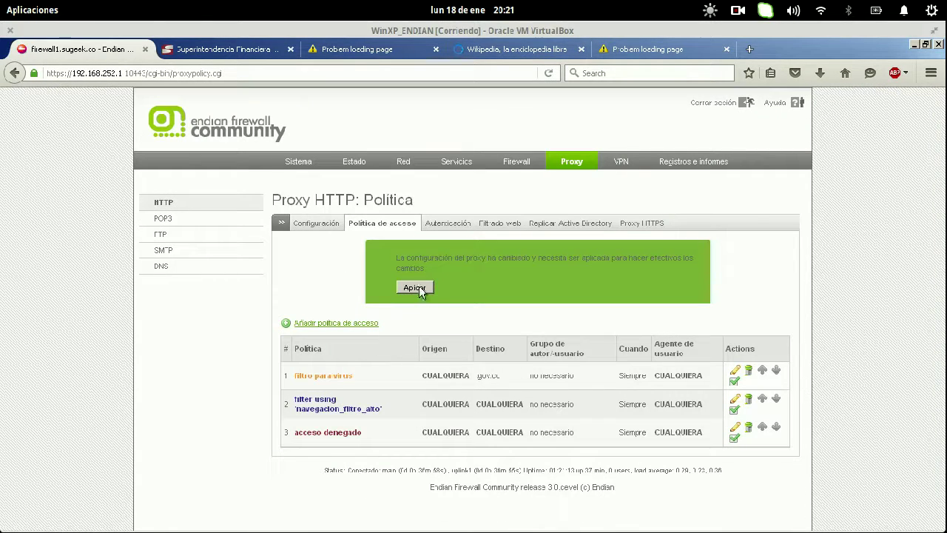
left_click(418, 285)
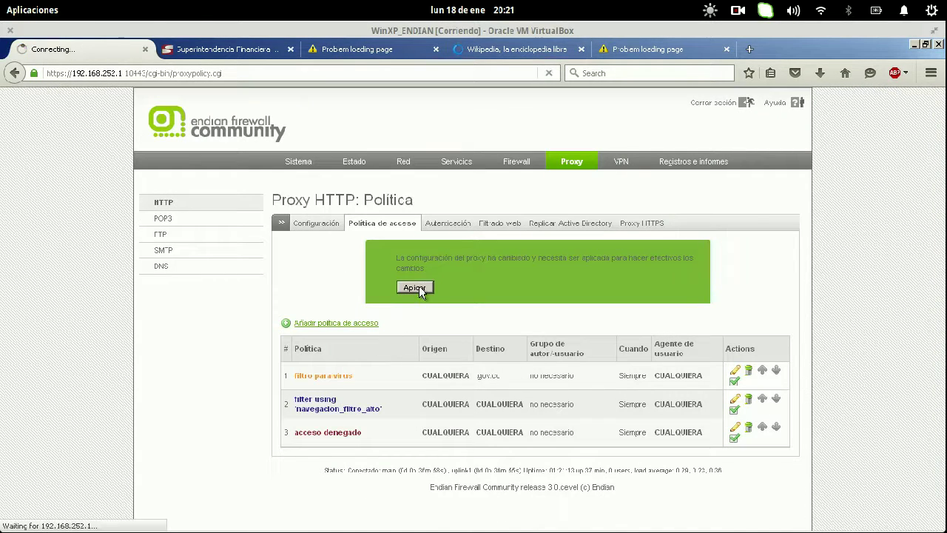
- Load intercambiosvirtuales.org in place of the timed-out Facebook page
left_click(666, 50)
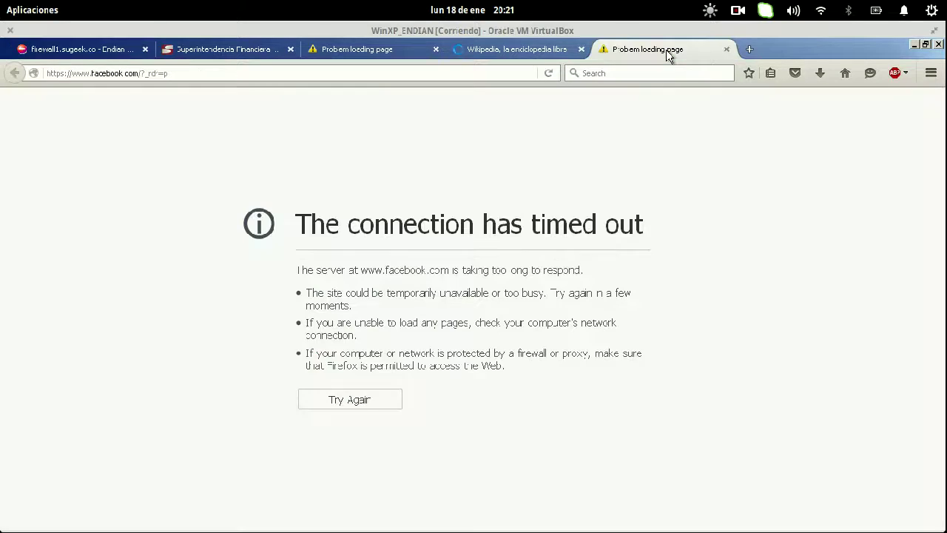
left_click(456, 76)
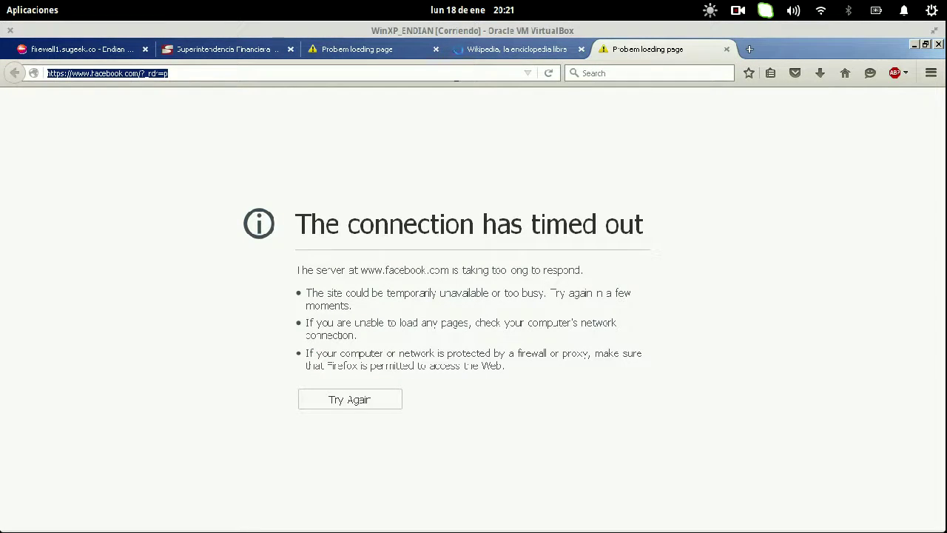
type("intercamb")
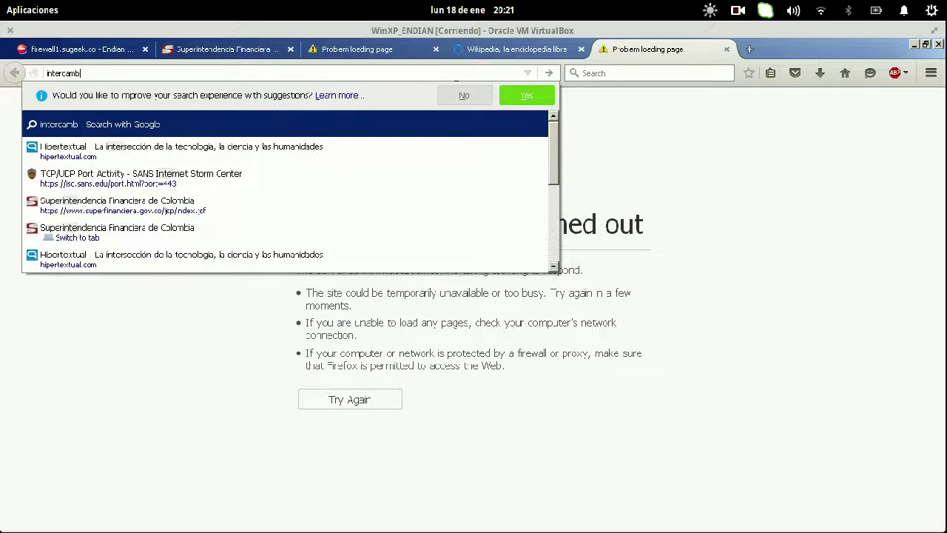
type("iosvirtuales.org")
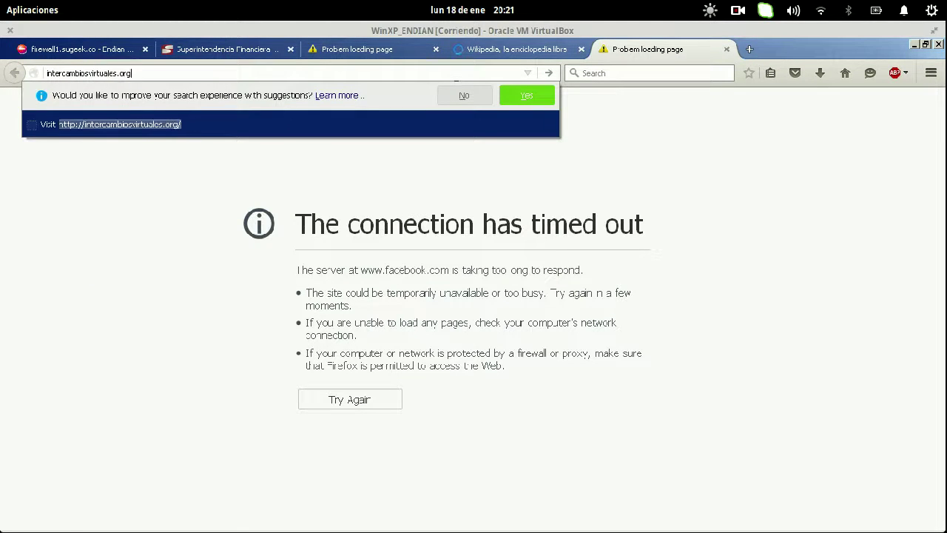
key("Return")
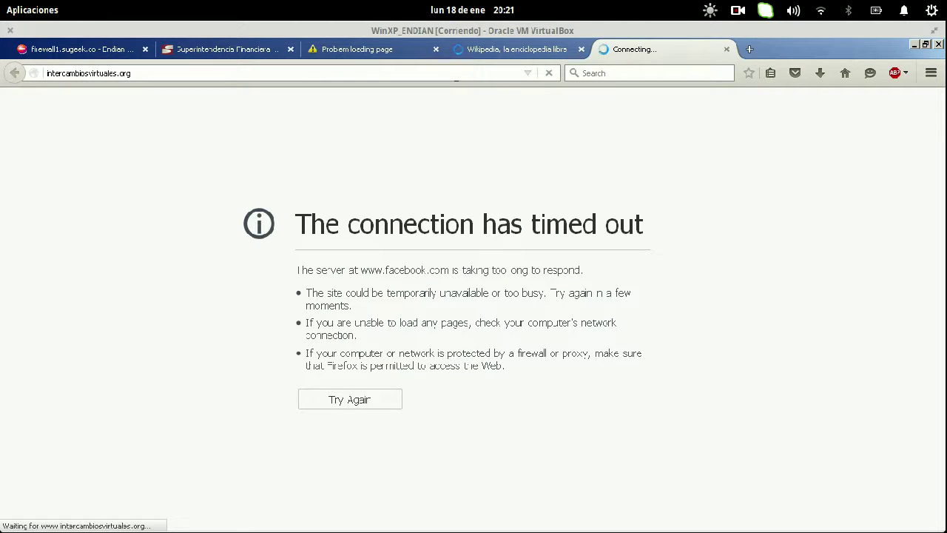
- Close the Wikipedia tab, test vagos.es in a new tab, then close that tab
left_click(499, 52)
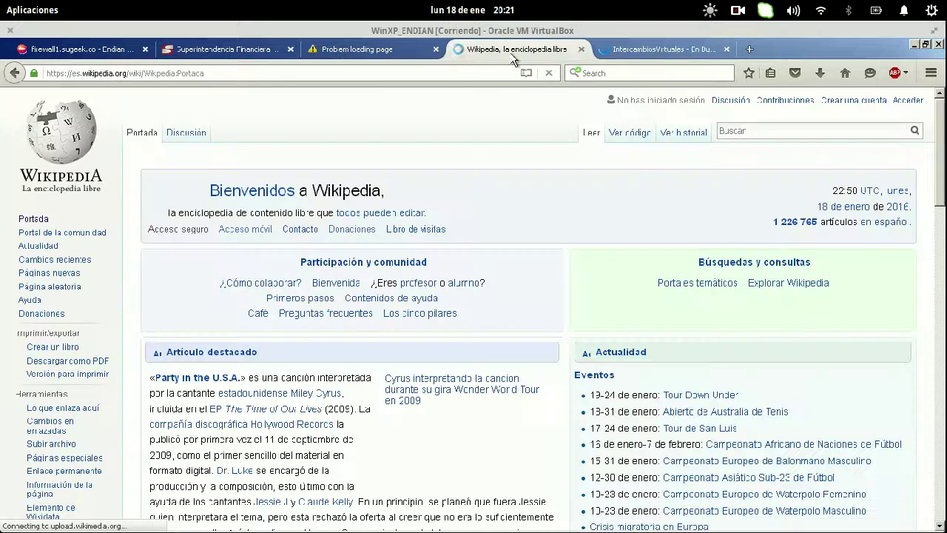
left_click(581, 49)
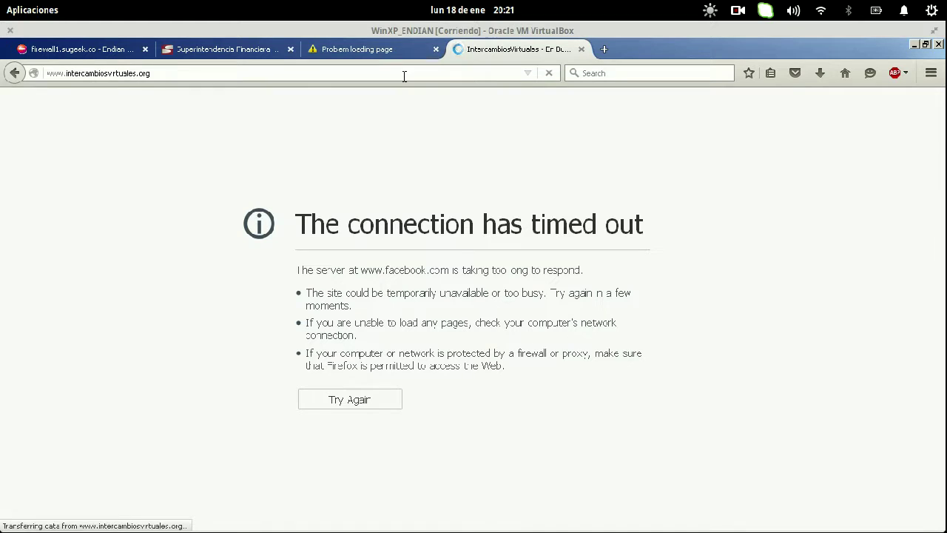
left_click(607, 47)
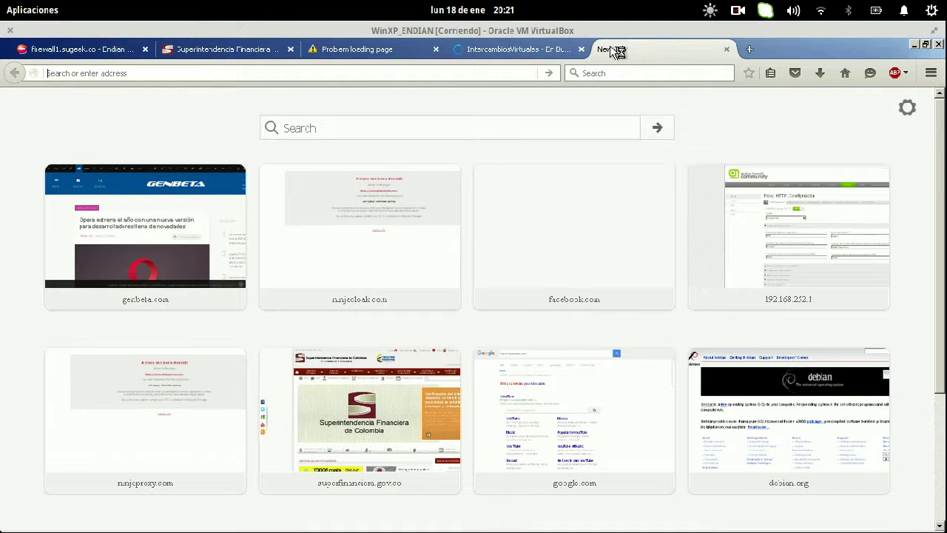
type("va")
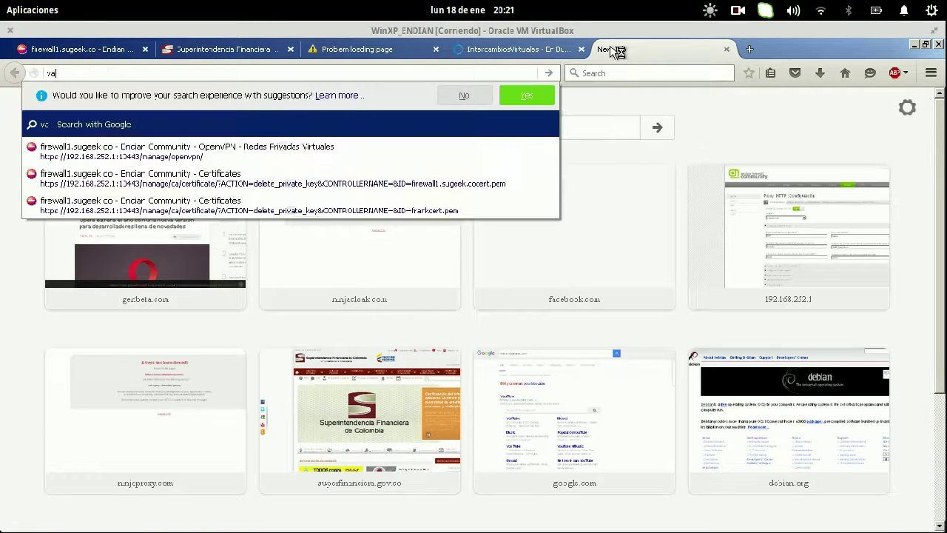
type("gos.es")
key("Return")
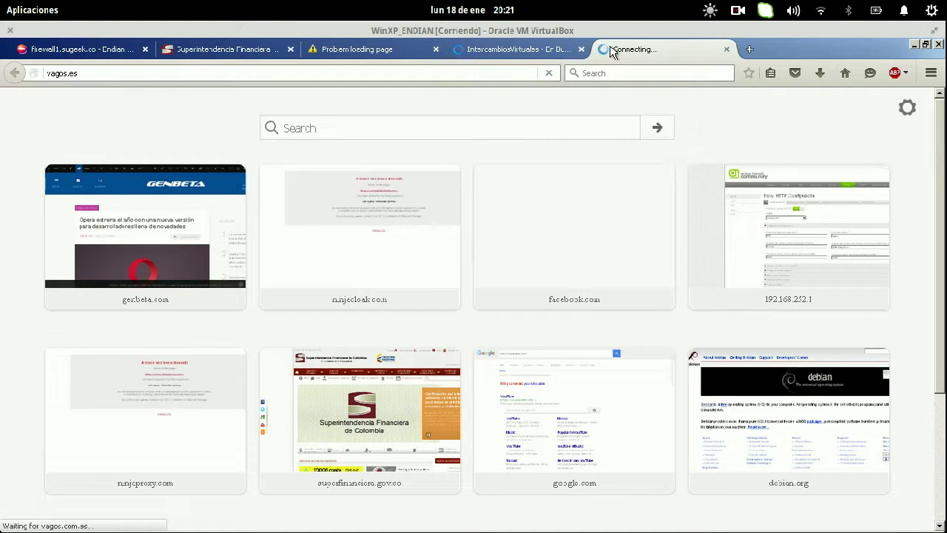
left_click(727, 50)
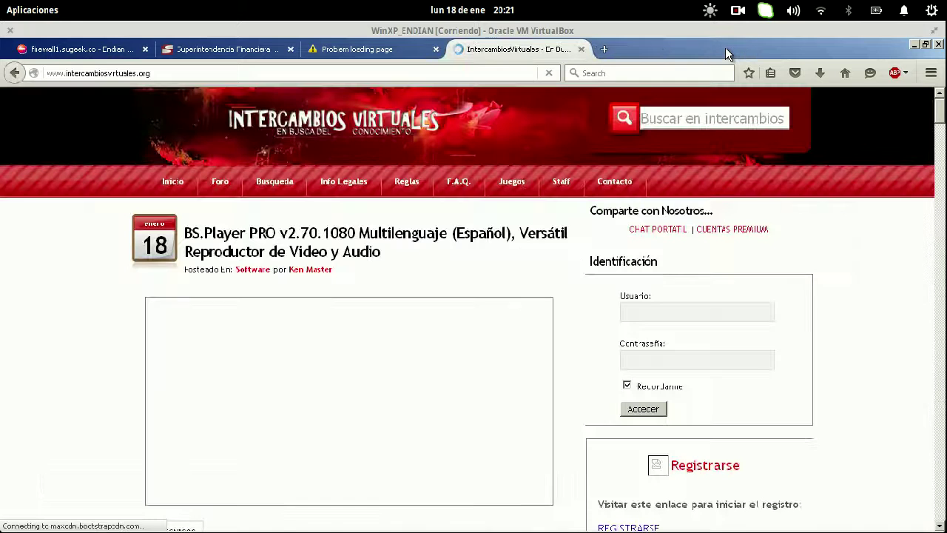
- Load taringa.com in a new tab and check its access denied message
left_click(604, 49)
type("taringa.com")
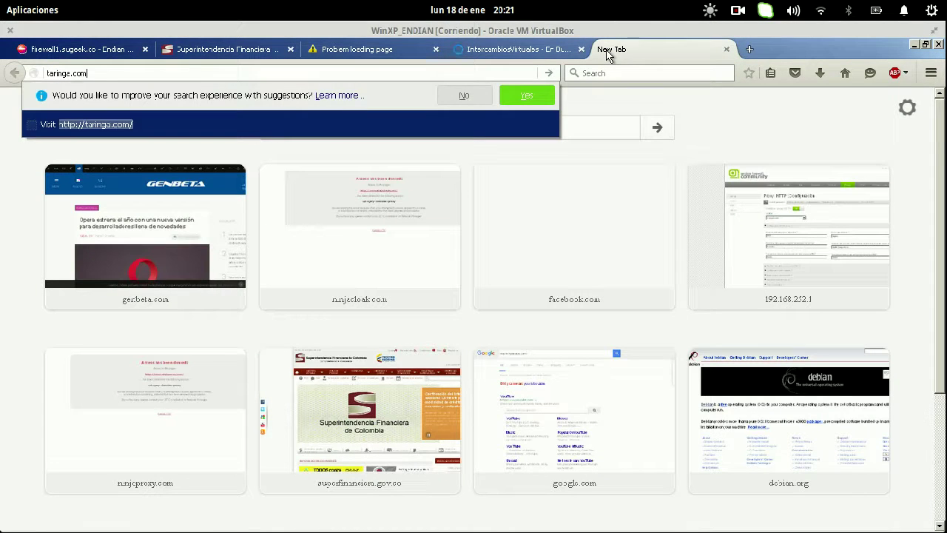
key("Return")
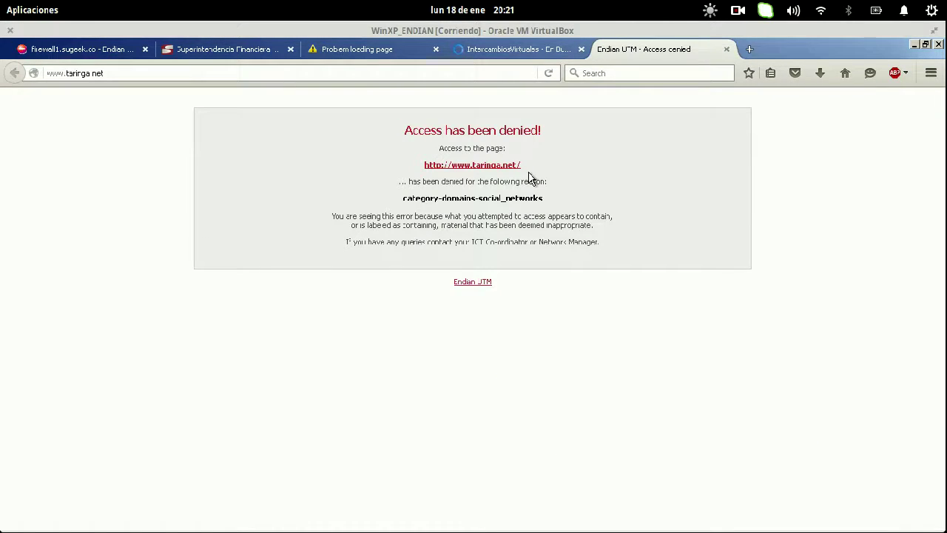
left_click_drag(389, 128, 605, 261)
left_click(605, 261)
- Review the loaded IntercambiosVirtuales page and its address, then go back to the firewall admin tab
left_click(514, 49)
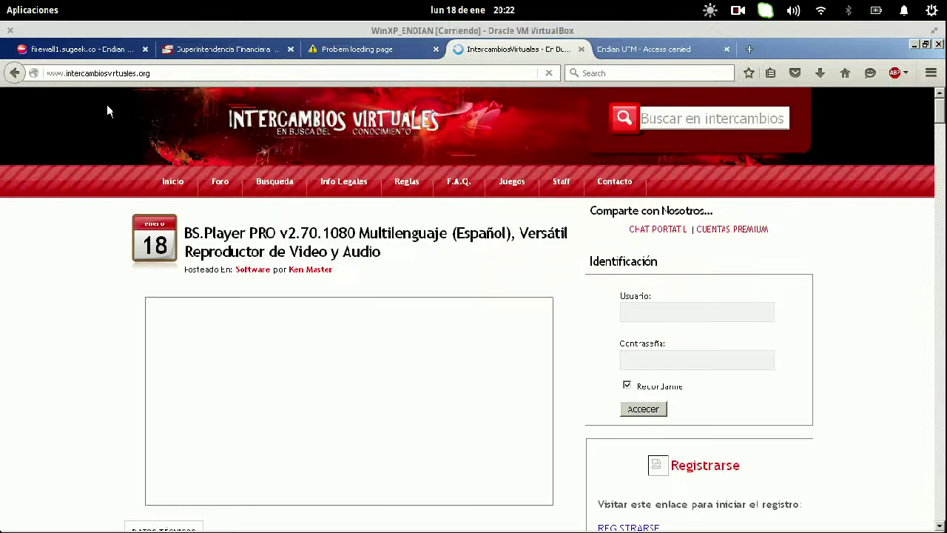
scroll(111, 345, "down", 10)
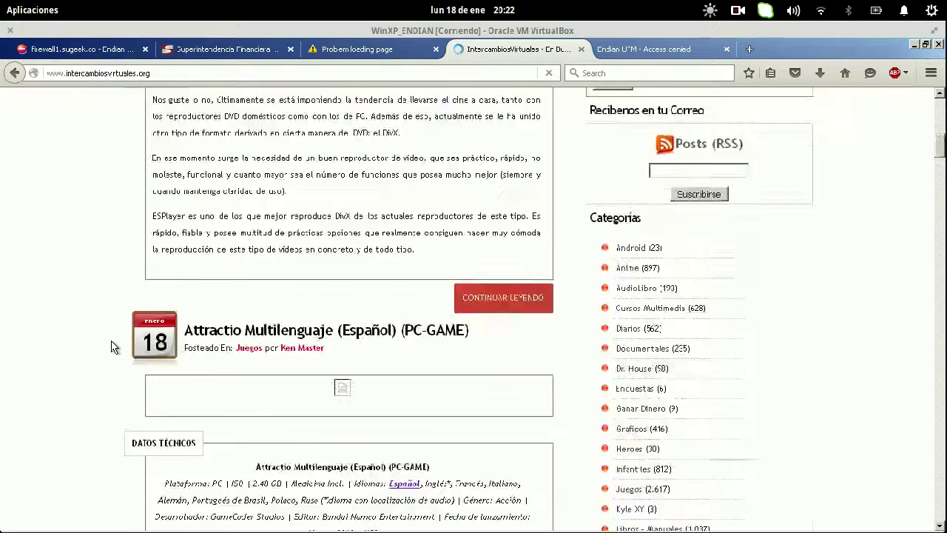
scroll(111, 342, "up", 5)
scroll(112, 346, "up", 5)
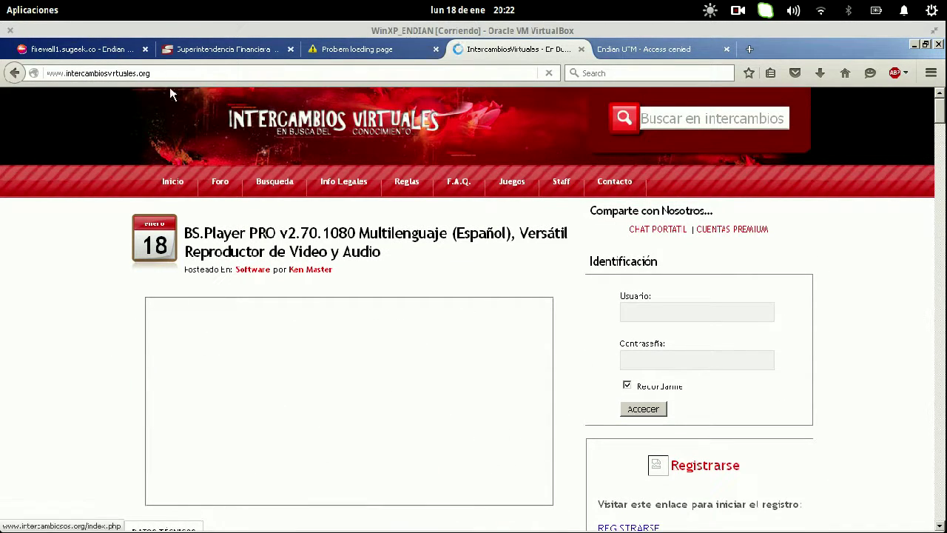
left_click_drag(163, 74, 64, 76)
key("ctrl+c")
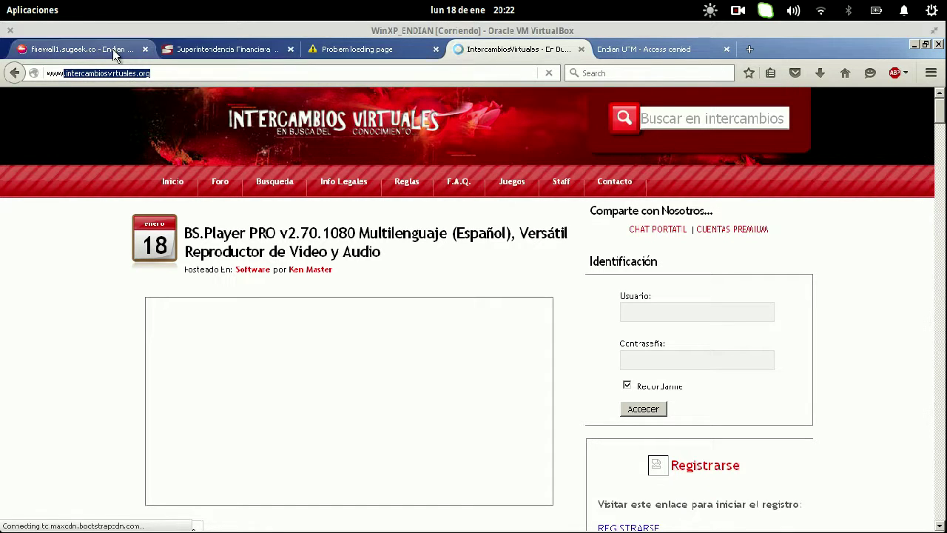
left_click(86, 50)
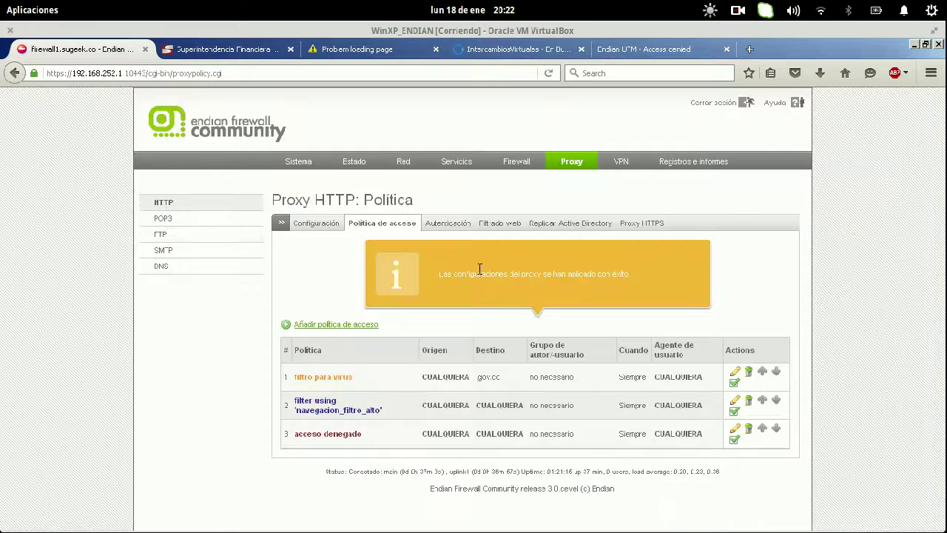
- Replace Navegacion_Filtro_Alto's blocked sites with .tor.org and .intercambiosvirtuales.org, then save with Cambiar and apply
left_click(506, 226)
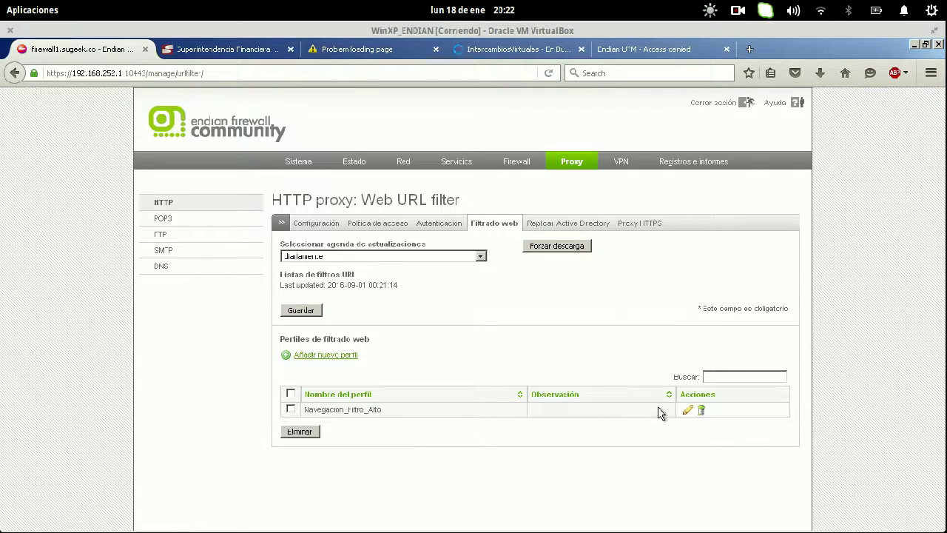
left_click(688, 409)
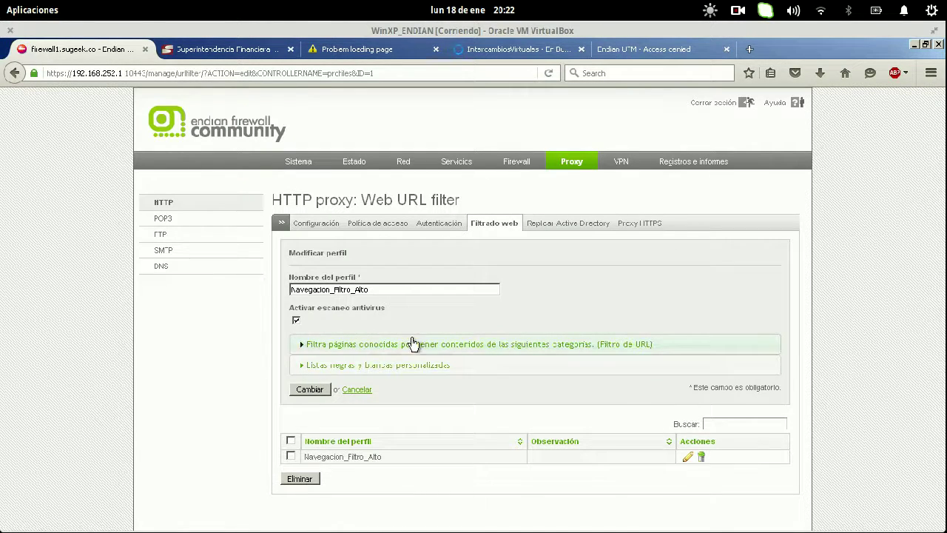
left_click(404, 364)
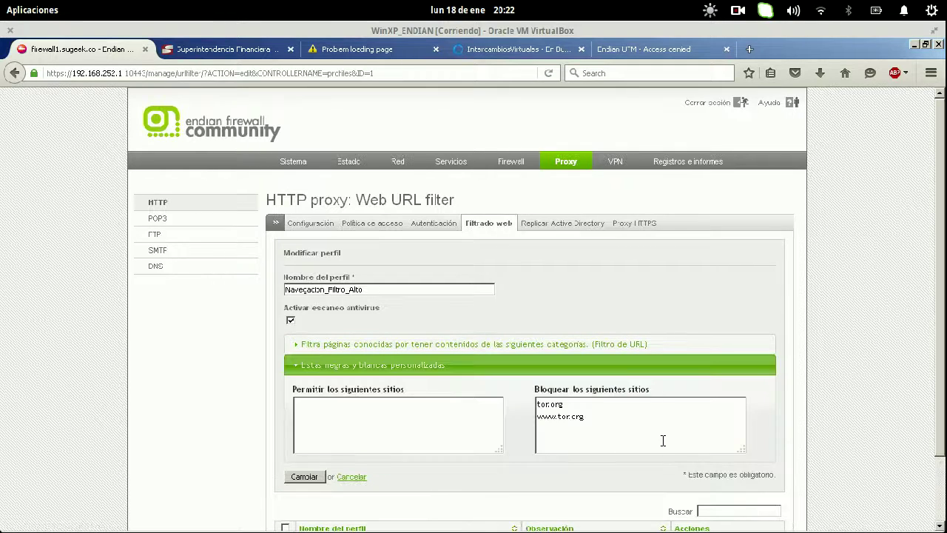
left_click(628, 429)
type(".intercambiosvirtuales.org")
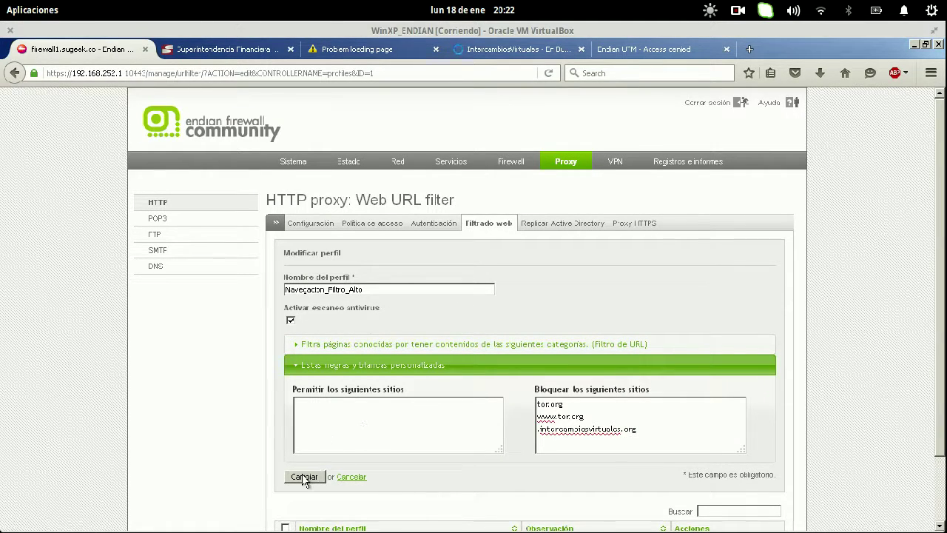
left_click_drag(594, 416, 507, 401)
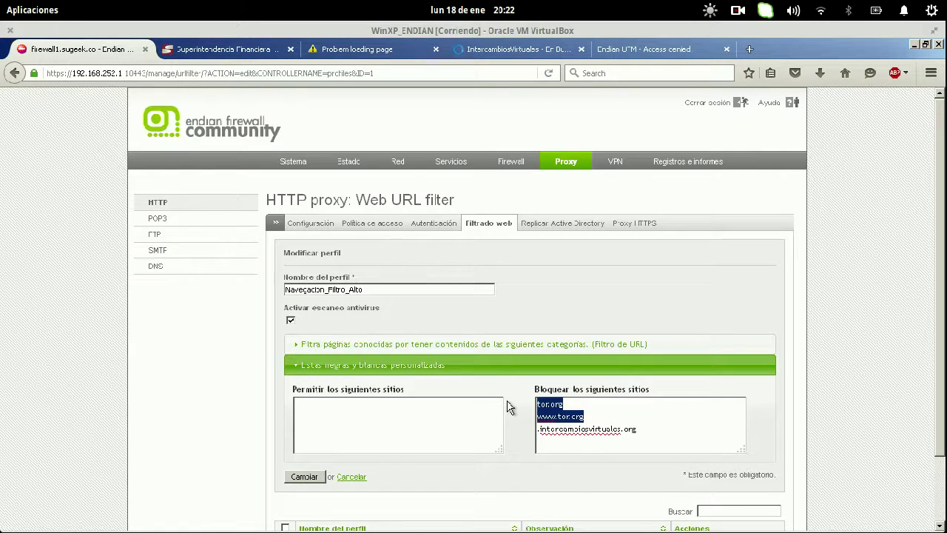
key("Delete")
key("Return")
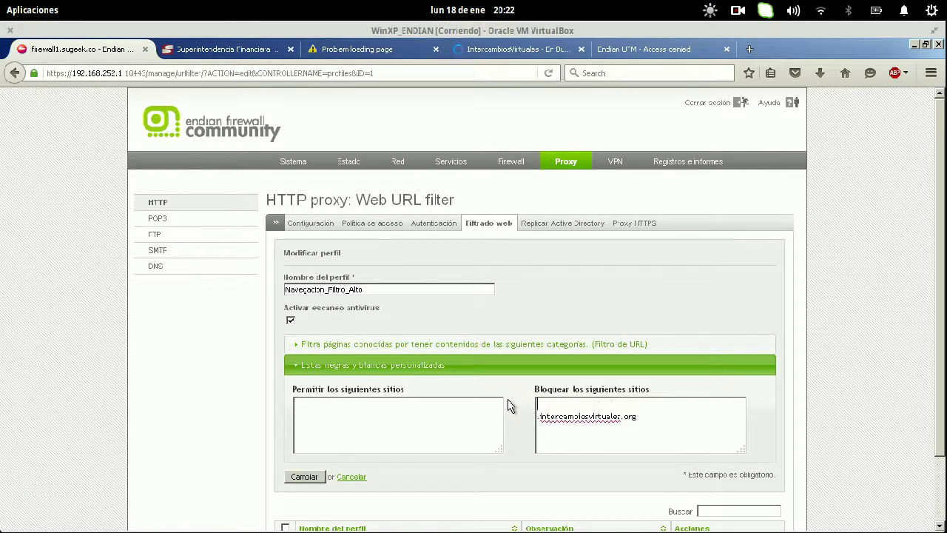
type(".tor.org")
left_click(317, 476)
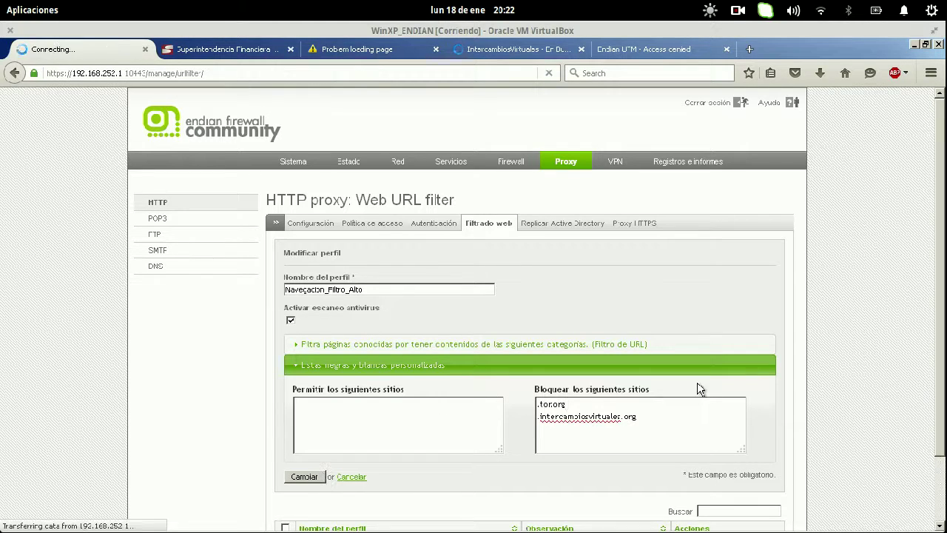
left_click(407, 389)
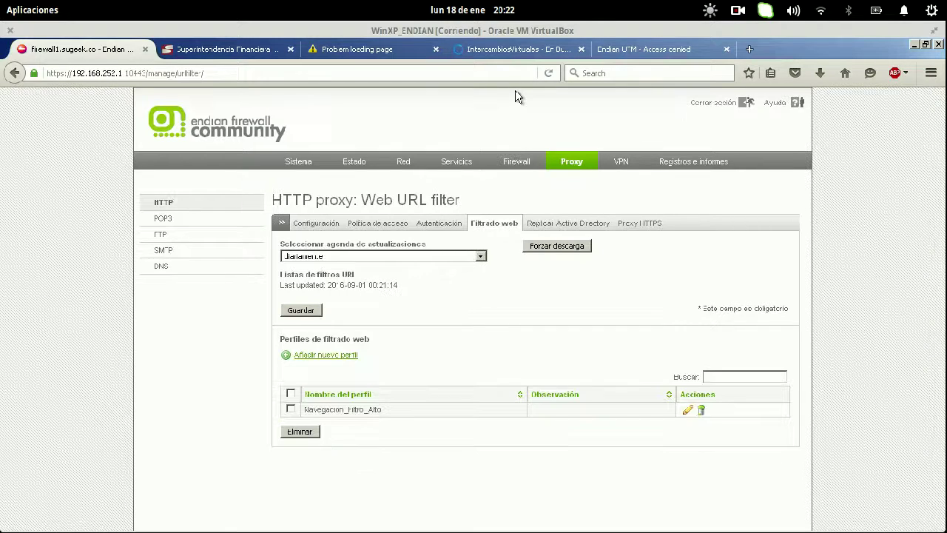
left_click(520, 49)
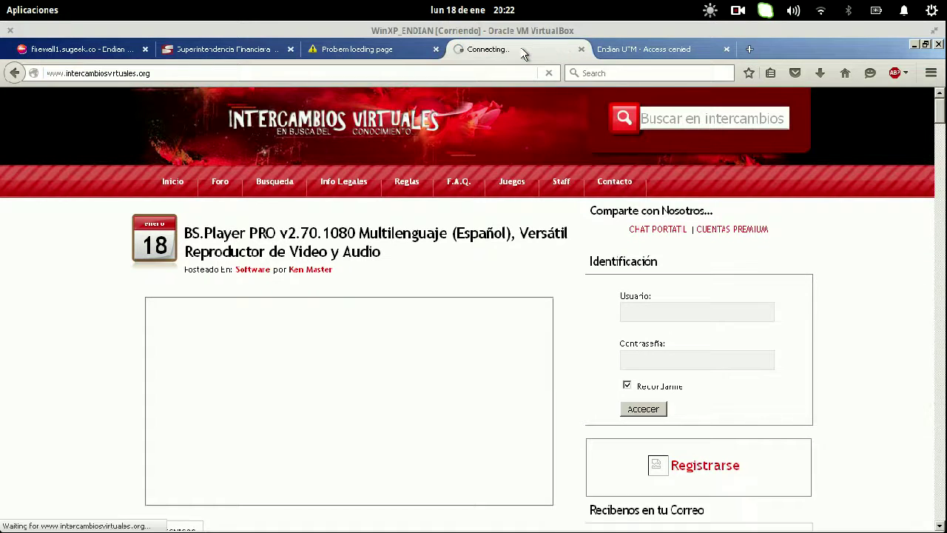
left_click(74, 50)
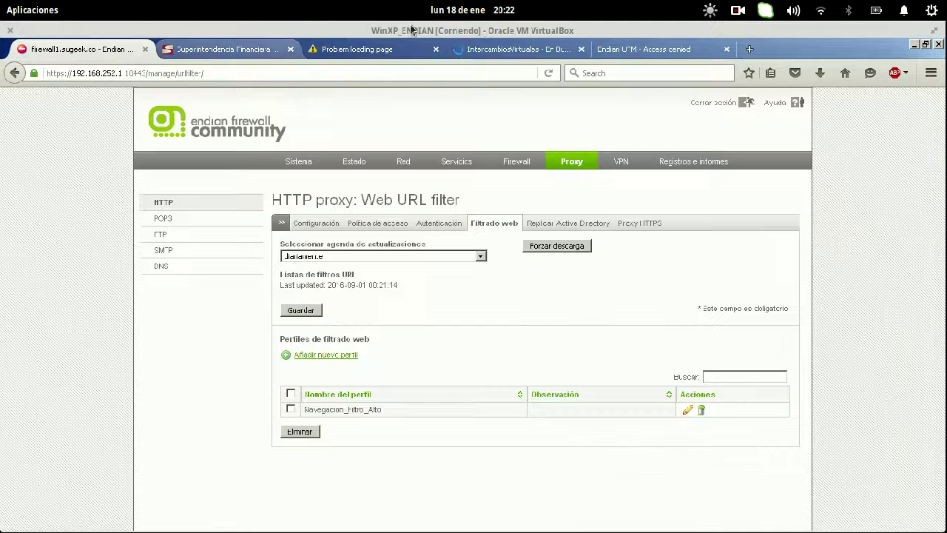
left_click(490, 49)
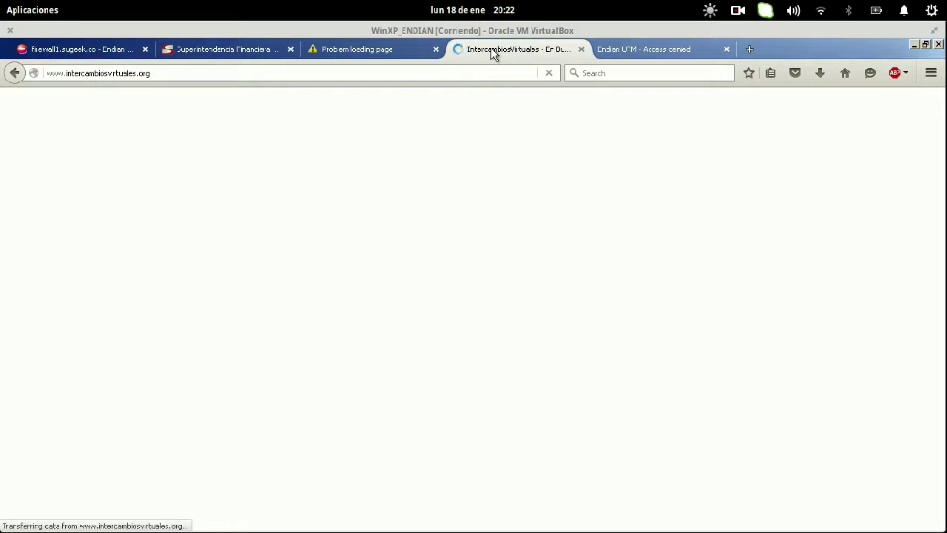
key("ctrl+t")
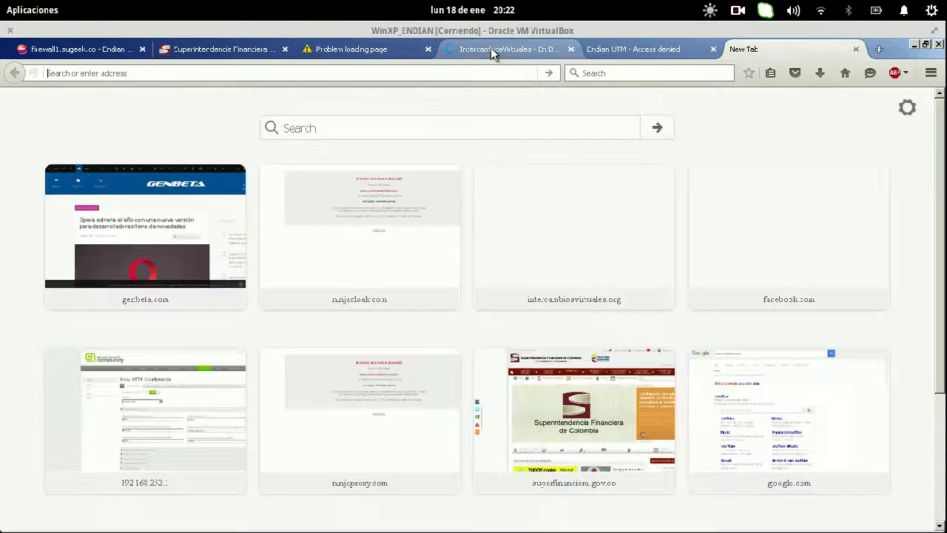
key("ctrl+v")
key("Home")
key("Delete")
key("Delete")
key("Delete")
key("Delete")
key("Delete")
key("Delete")
key("Delete")
key("Delete")
key("Delete")
key("Delete")
key("Delete")
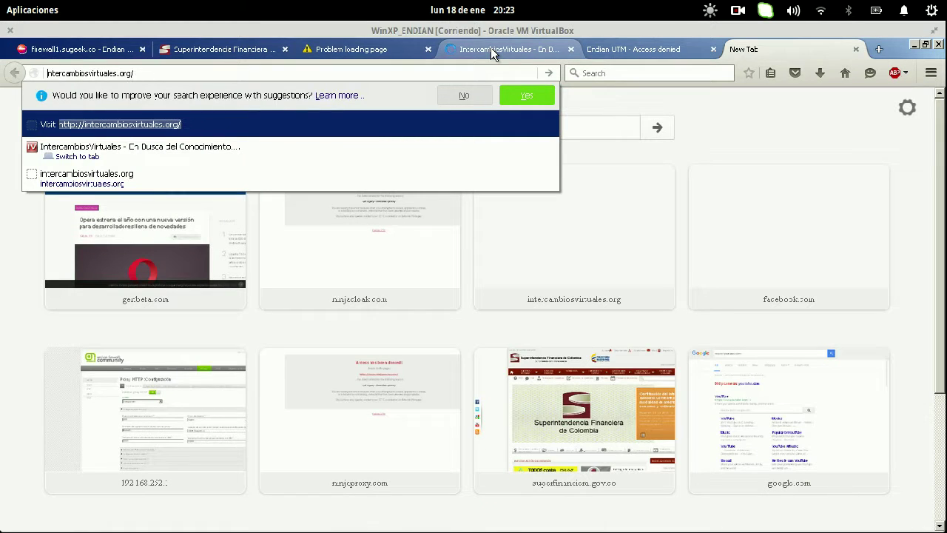
key("Return")
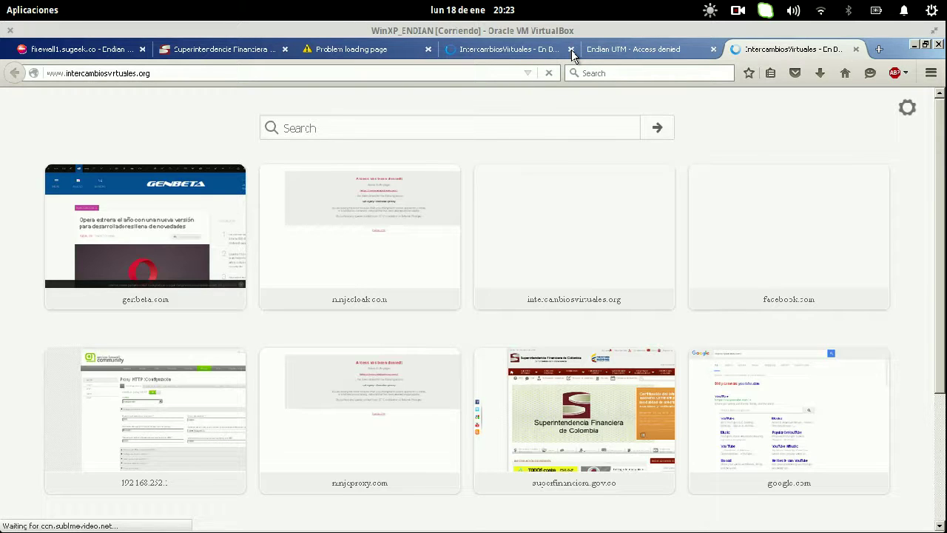
- Close the Chrome window and return to the Endian firewall tab in the virtual machine's Firefox
mouse_move(1, 1)
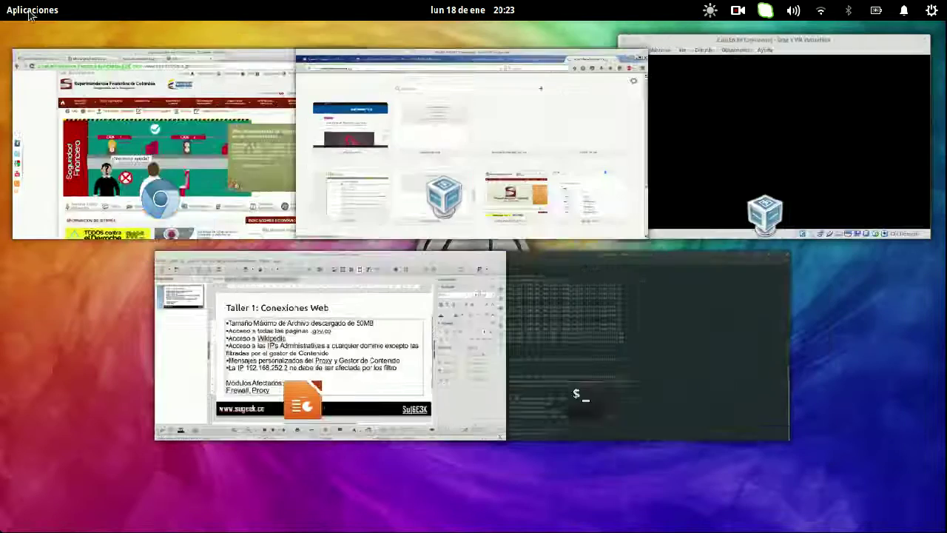
left_click(13, 54)
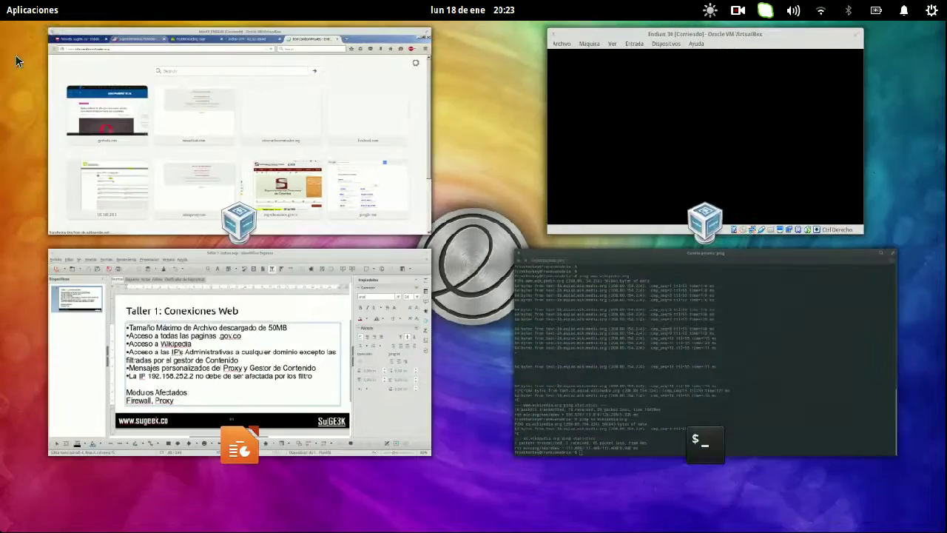
left_click(231, 161)
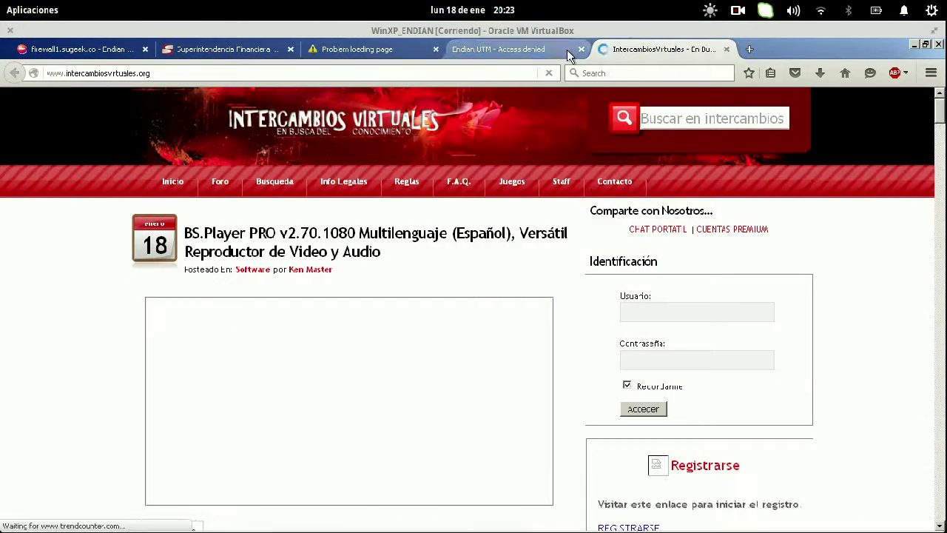
left_click(114, 49)
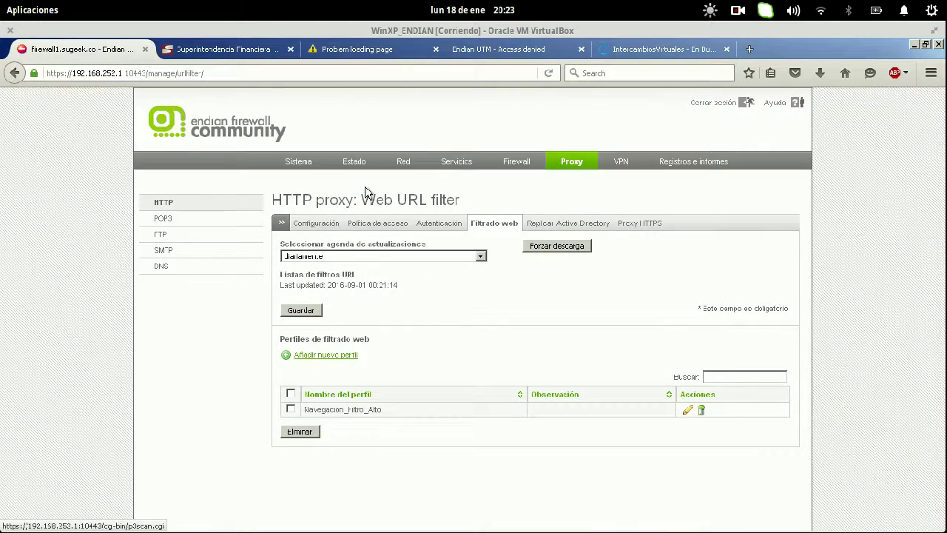
- Empty the cache under Proxy HTTP Administración de caché, then close the Intercambios Virtuales tab
left_click(316, 224)
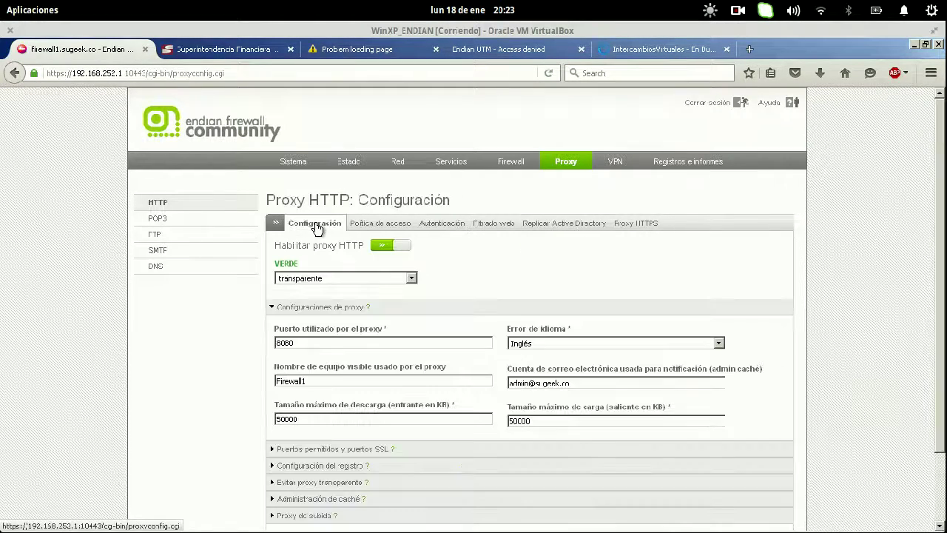
scroll(156, 437, "down", 2)
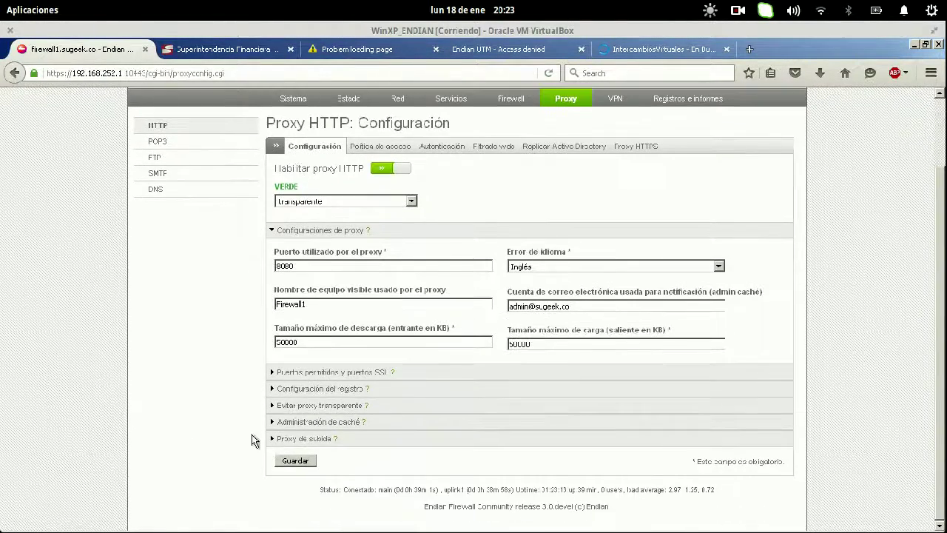
left_click(308, 423)
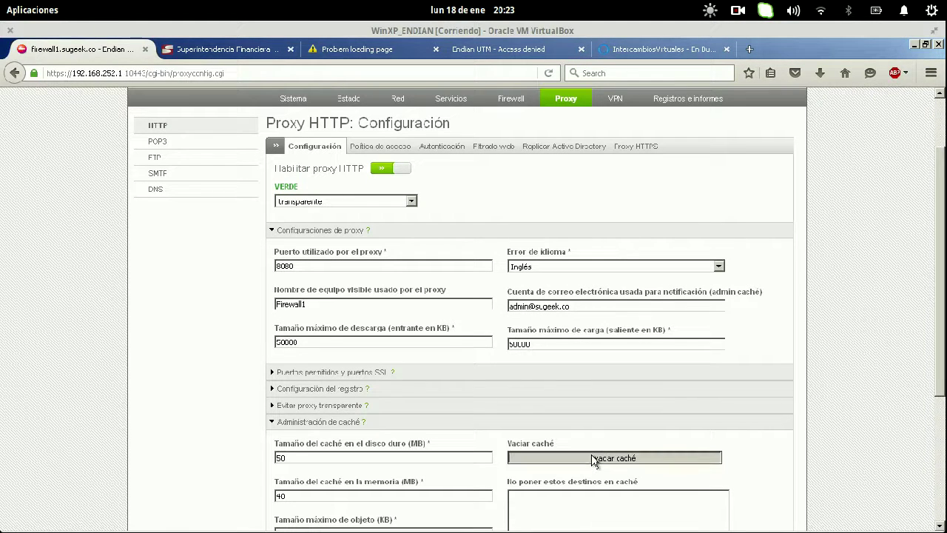
left_click(593, 457)
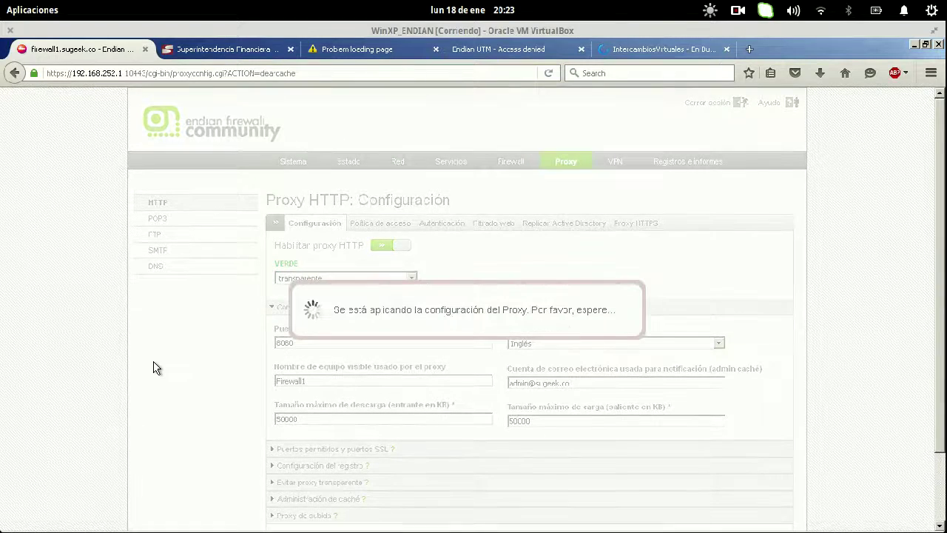
left_click(669, 46)
left_click(726, 49)
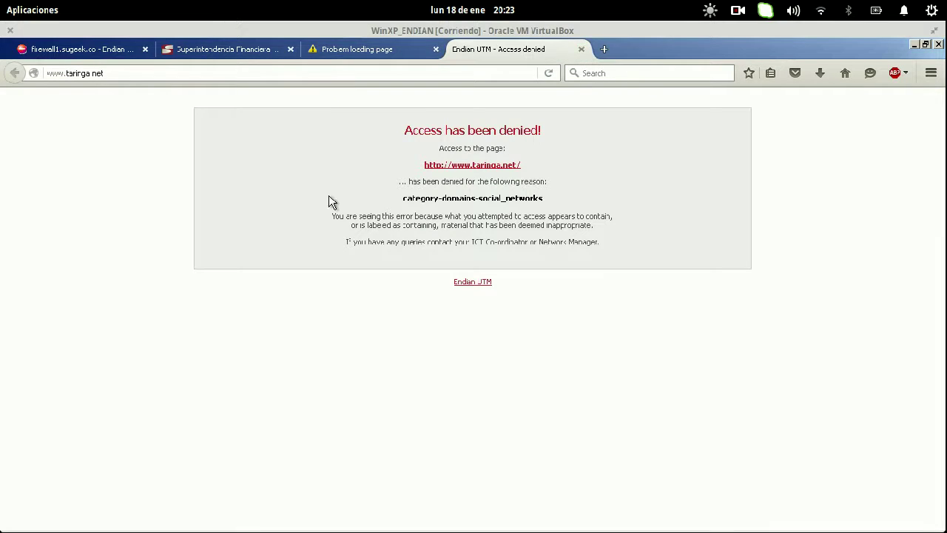
- Reopen intercambiosvirtuales.org in a new tab
left_click_drag(357, 134, 608, 245)
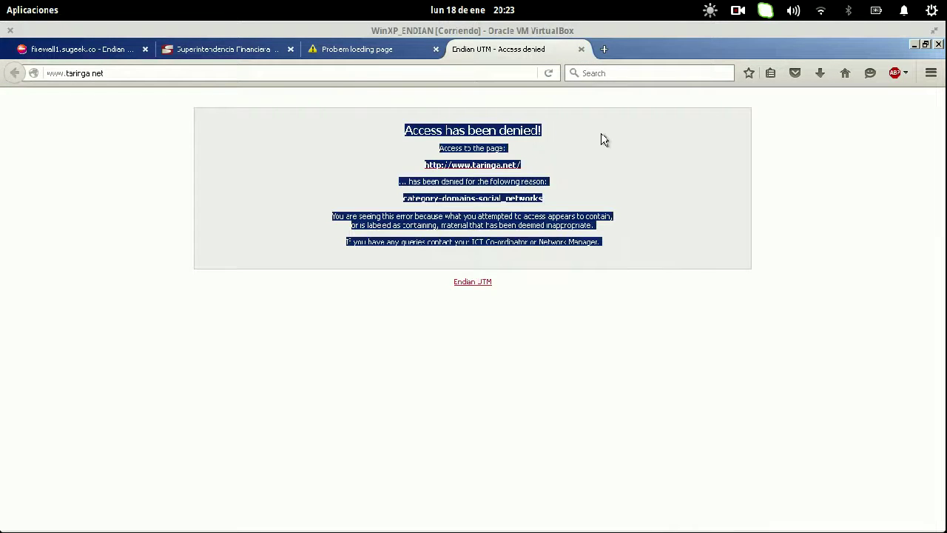
left_click(604, 49)
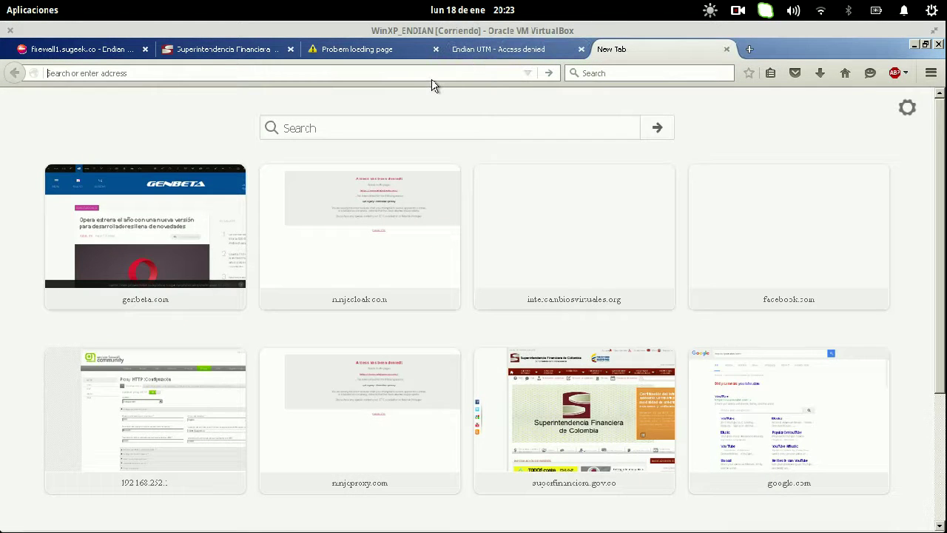
type("intercambiosvirtuales.org/")
key("Return")
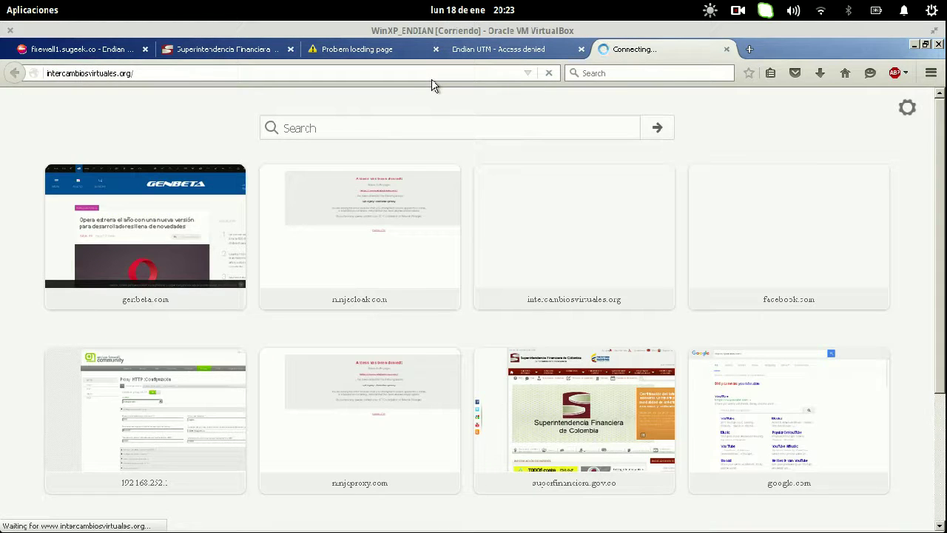
- Reload the Endian HTTP proxy page, return to the site tab, and open Firefox Options
left_click(60, 53)
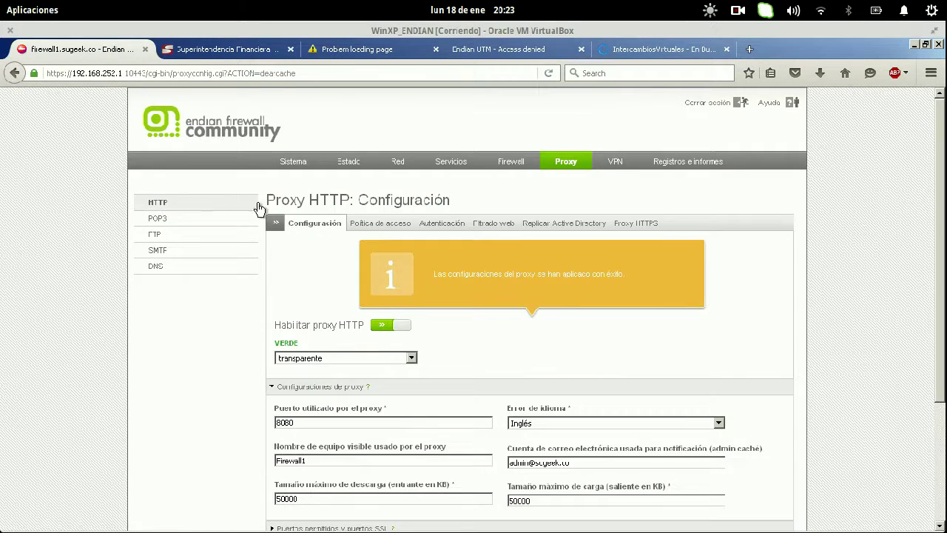
left_click(316, 225)
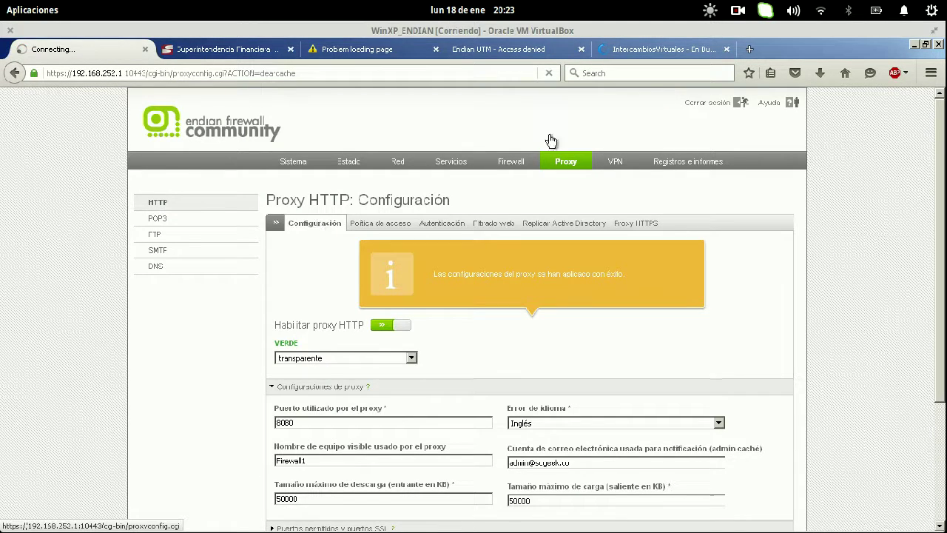
left_click(652, 52)
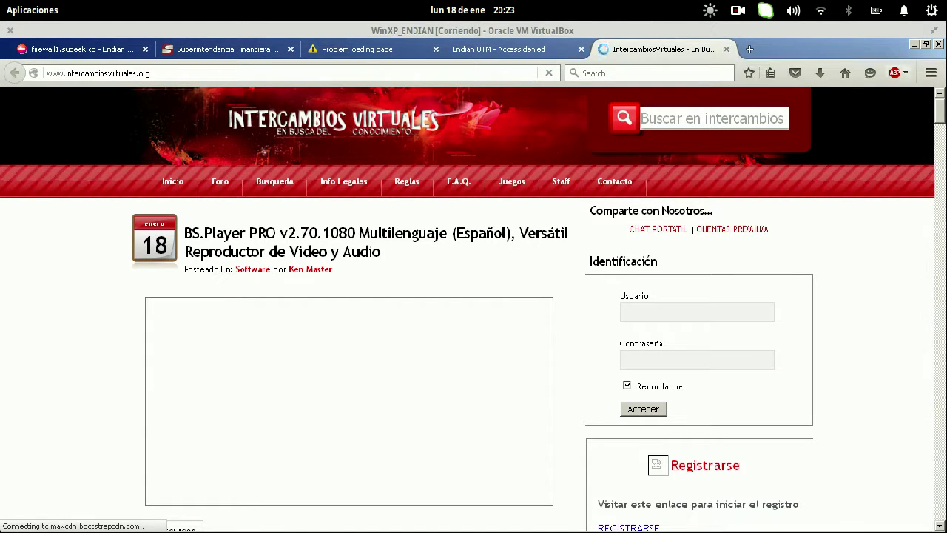
left_click(930, 73)
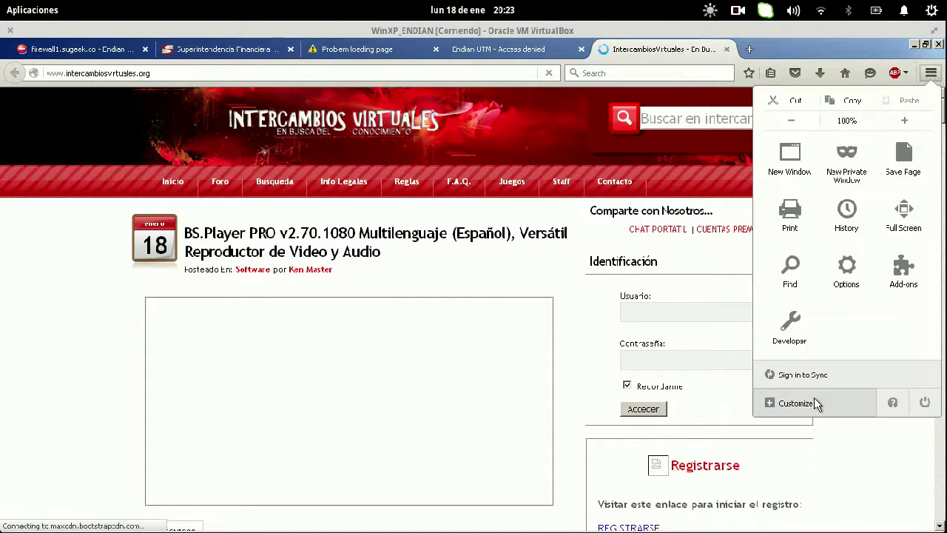
left_click(848, 282)
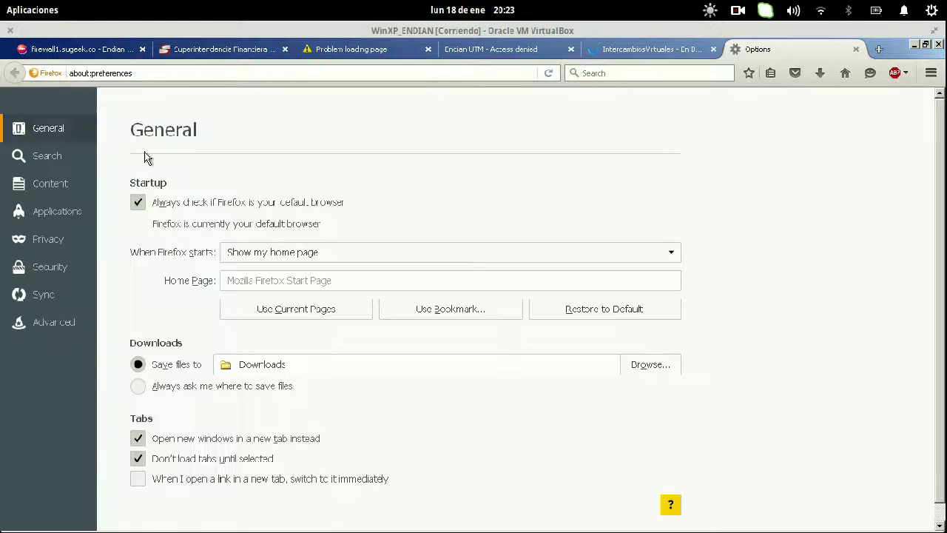
- In Privacy preferences, clear all recent history with the time range set to Everything
left_click(35, 329)
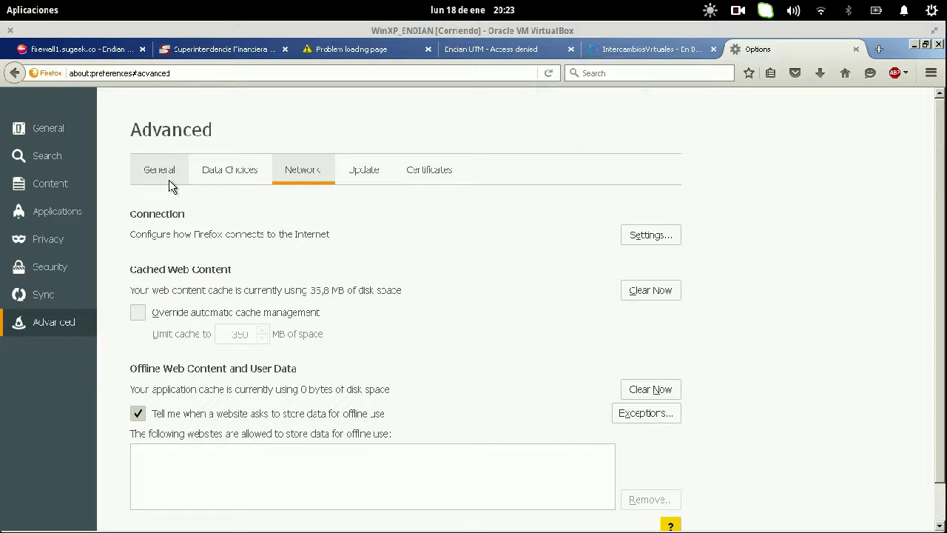
left_click(71, 242)
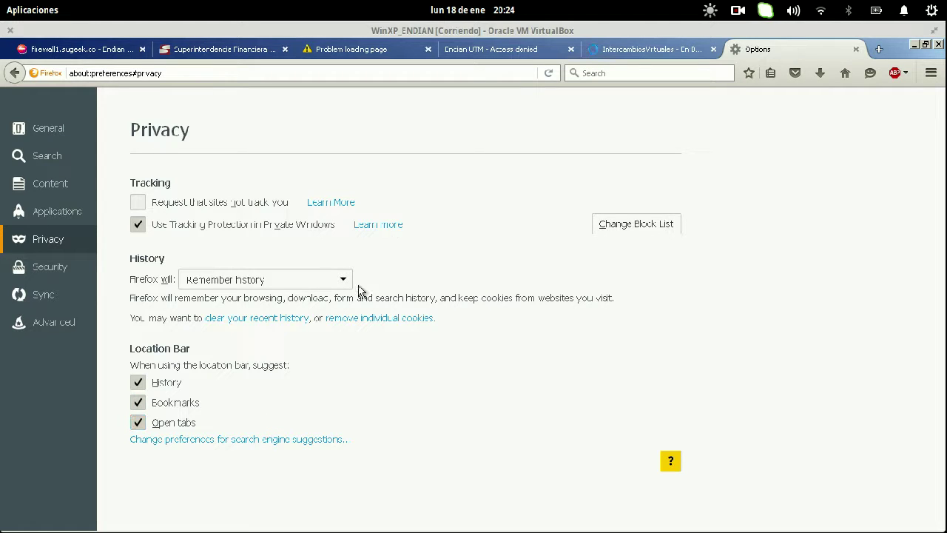
left_click(298, 319)
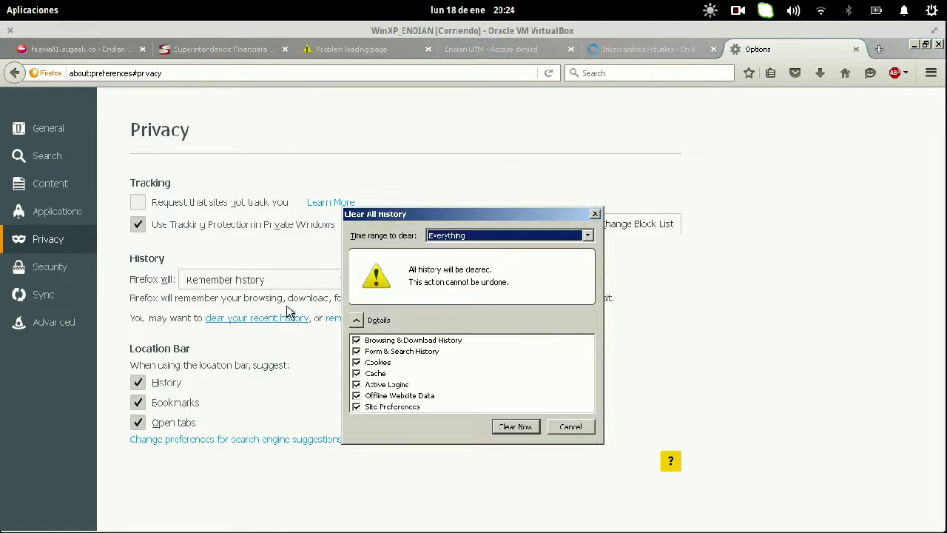
left_click(461, 236)
left_click(449, 304)
left_click(509, 432)
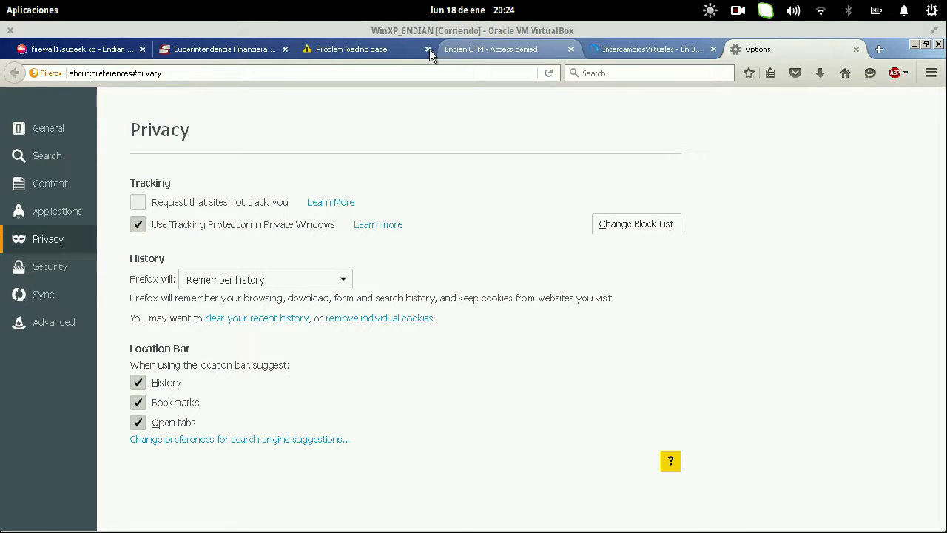
- Return to the virtual machine's Firefox and close the leftover error-page tabs
key("super+w")
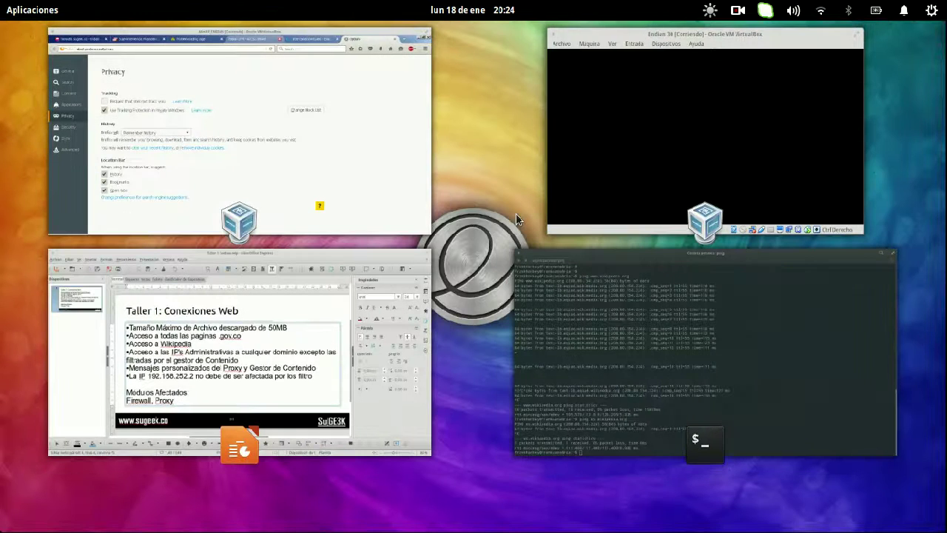
left_click(255, 120)
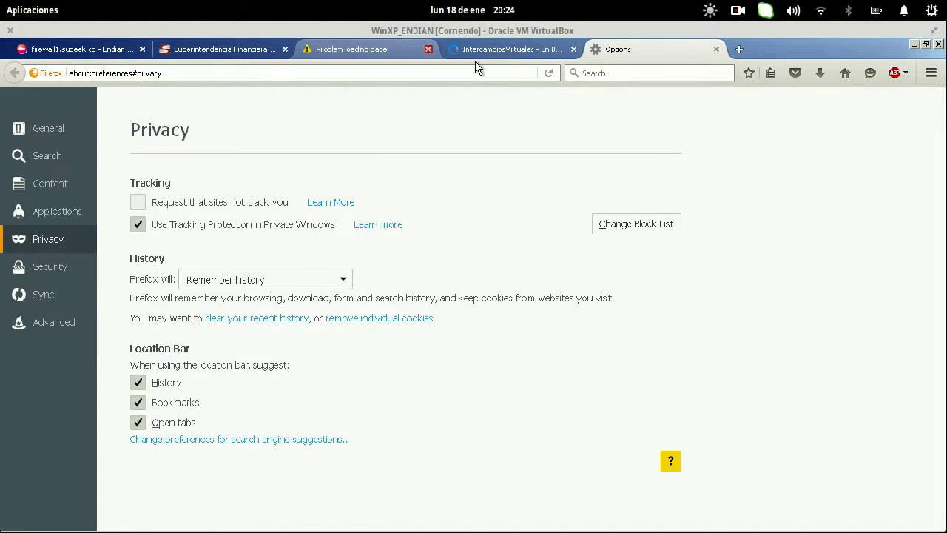
key("super+w")
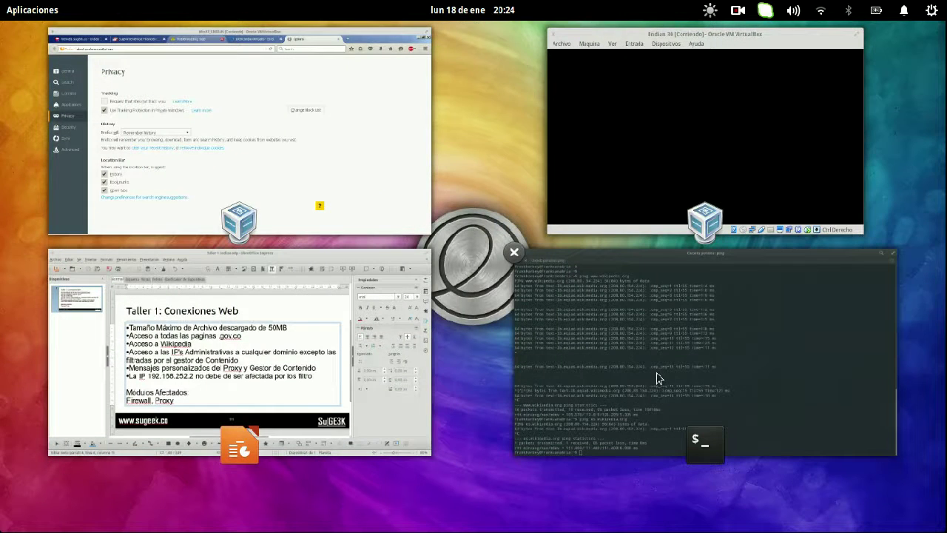
left_click(351, 187)
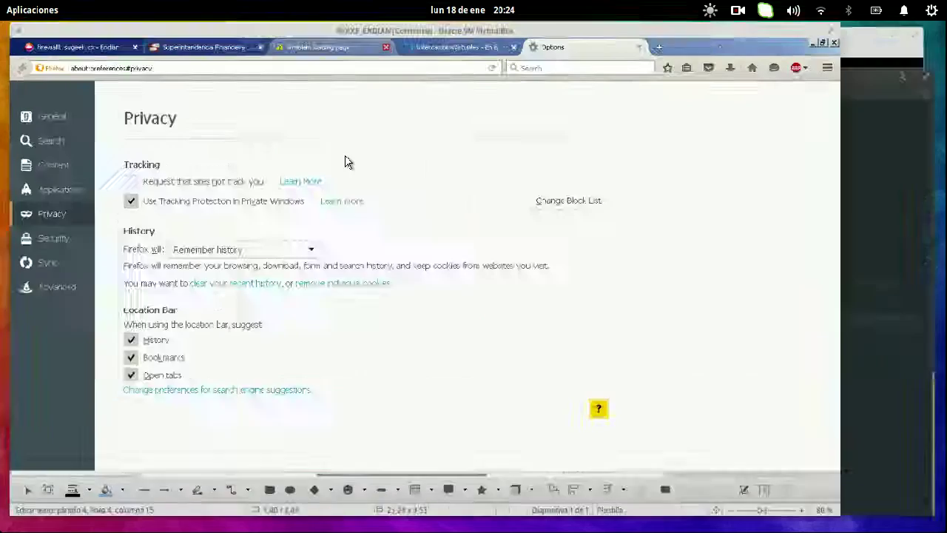
left_click(285, 49)
left_click(284, 49)
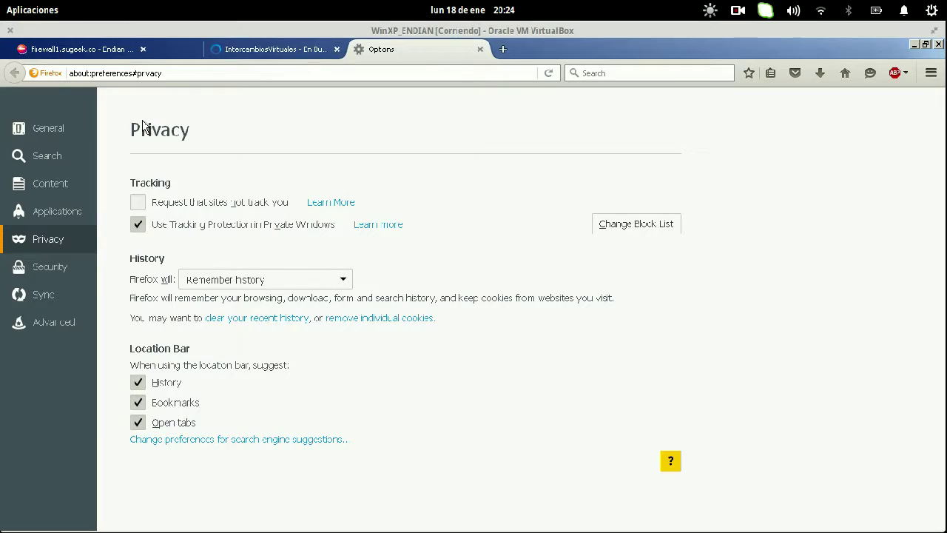
- Review the Impress slide bullets on administrative IP access and custom proxy messages, then return to Firefox
key("super+w")
left_click(277, 344)
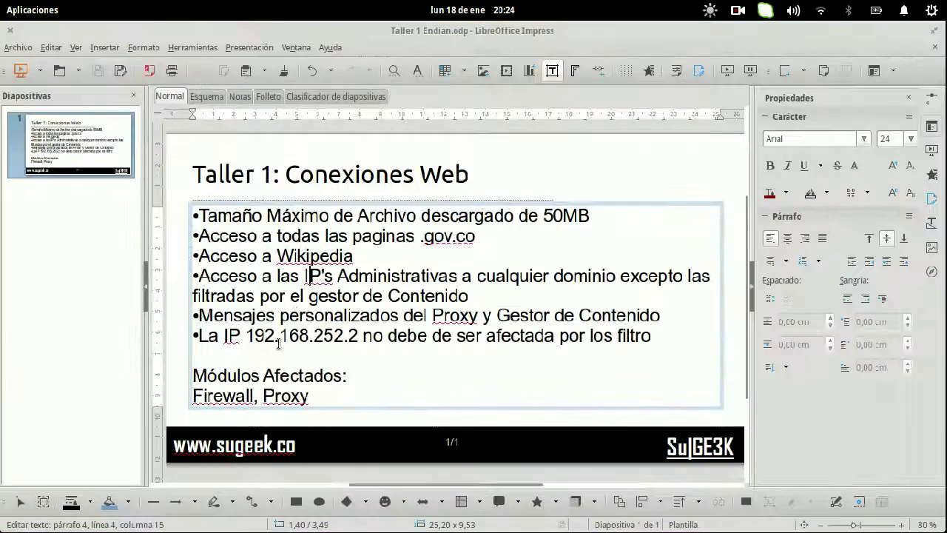
left_click_drag(475, 290, 178, 276)
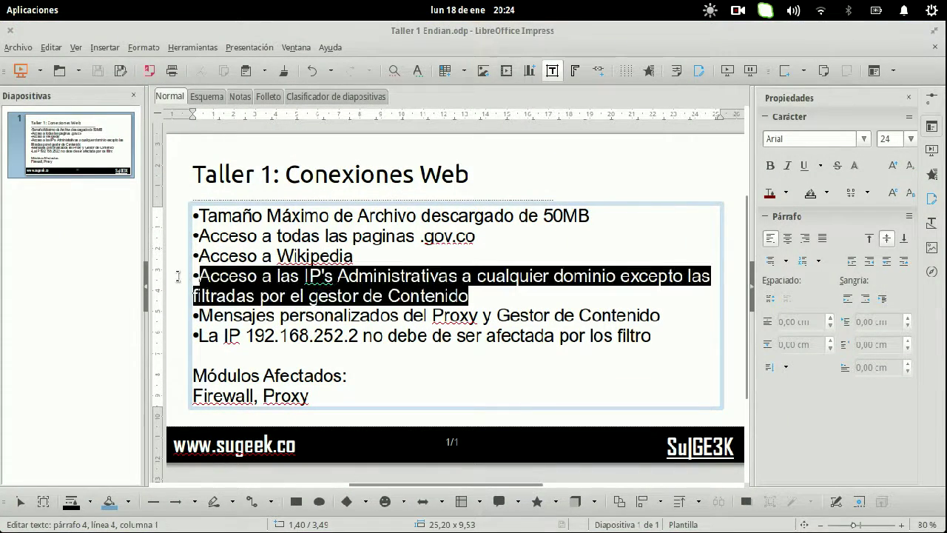
left_click_drag(233, 318, 396, 320)
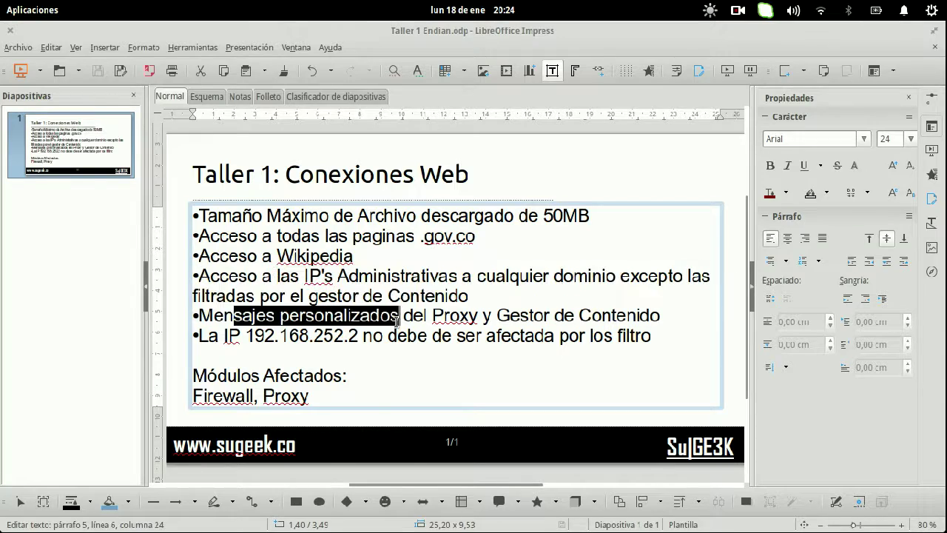
key("super+w")
left_click(318, 179)
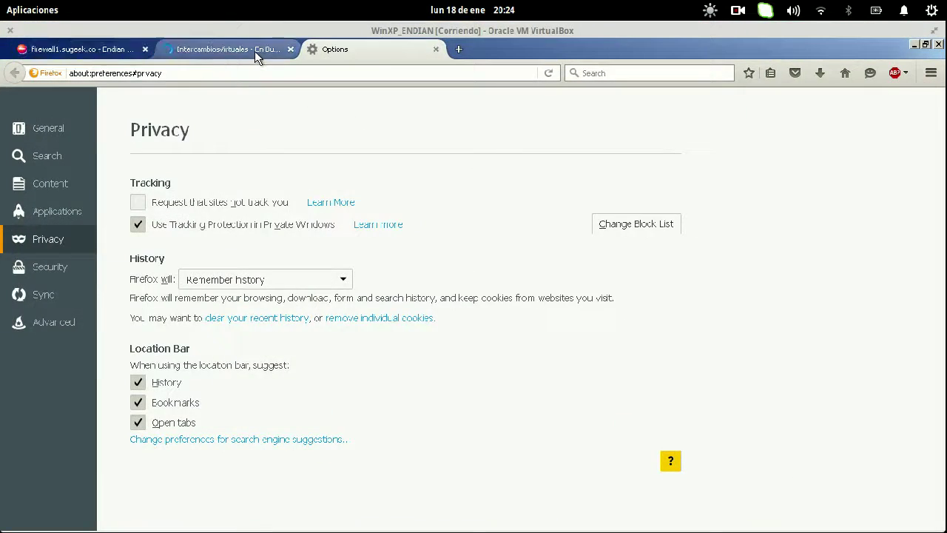
- Close the IntercambiosVirtuales tab and clear recent history again with Everything selected
left_click(259, 52)
left_click(291, 50)
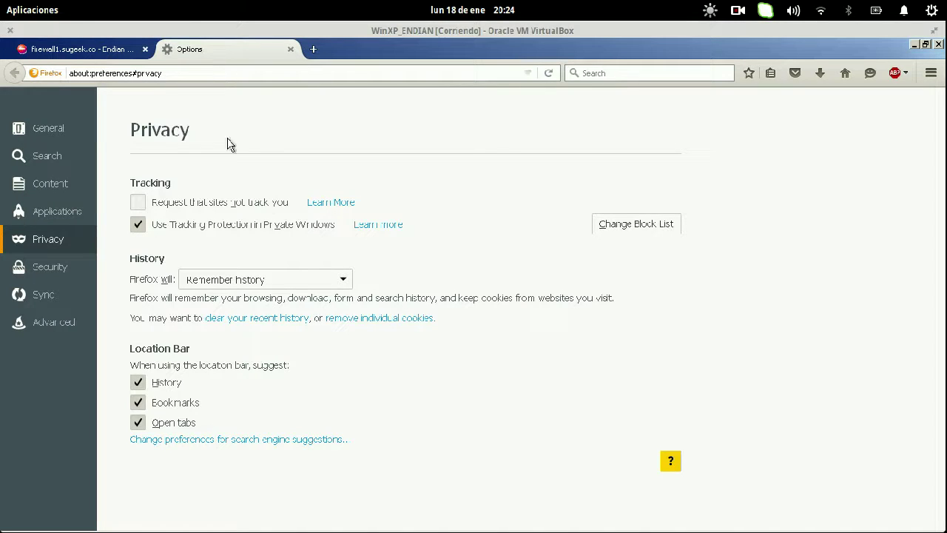
left_click(259, 320)
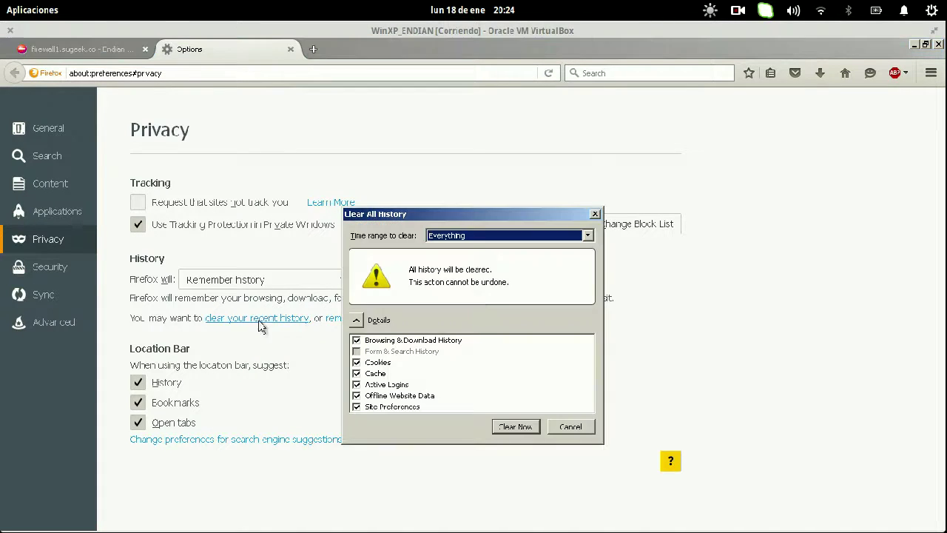
left_click(516, 426)
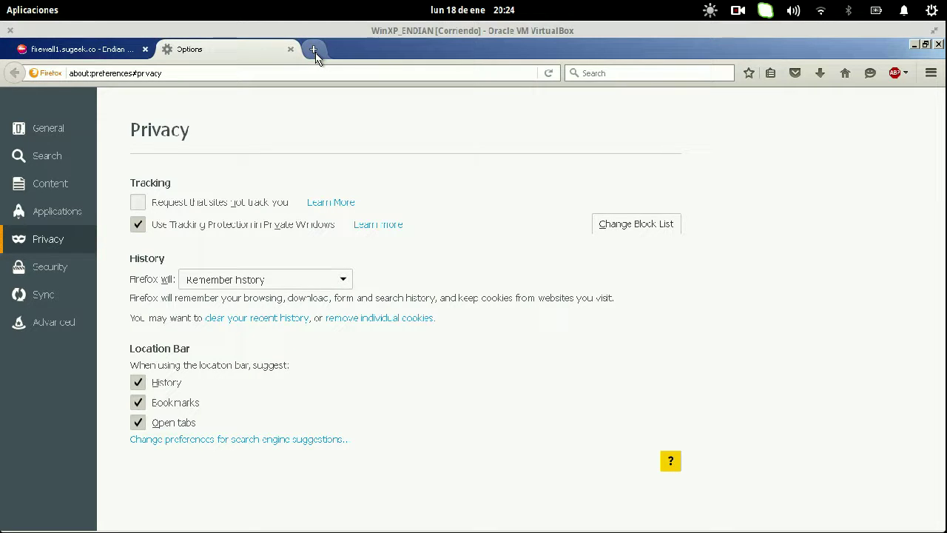
- Open a blank tab, then sign in to the firewall's Sistema section with the administrator credentials, declining to save the login
left_click(107, 50)
key("super+s")
left_click(302, 182)
left_click(289, 161)
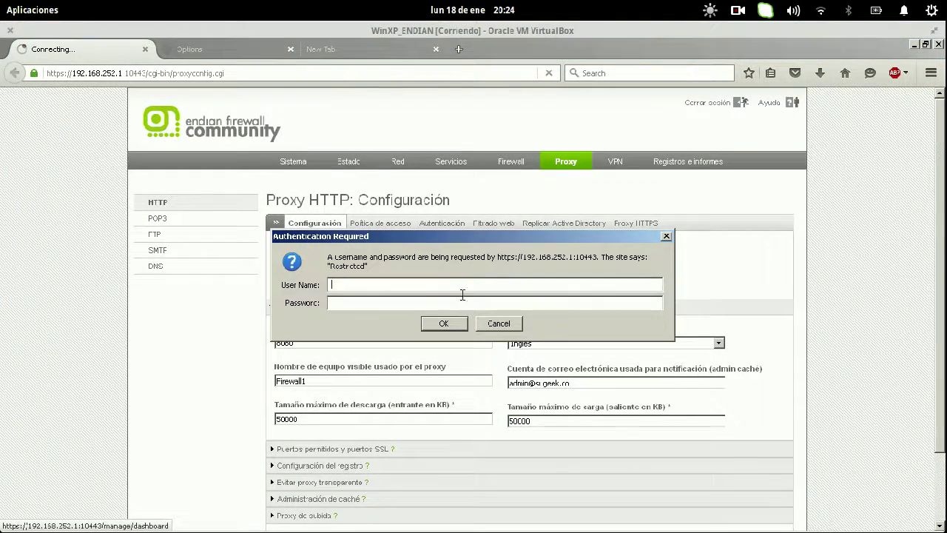
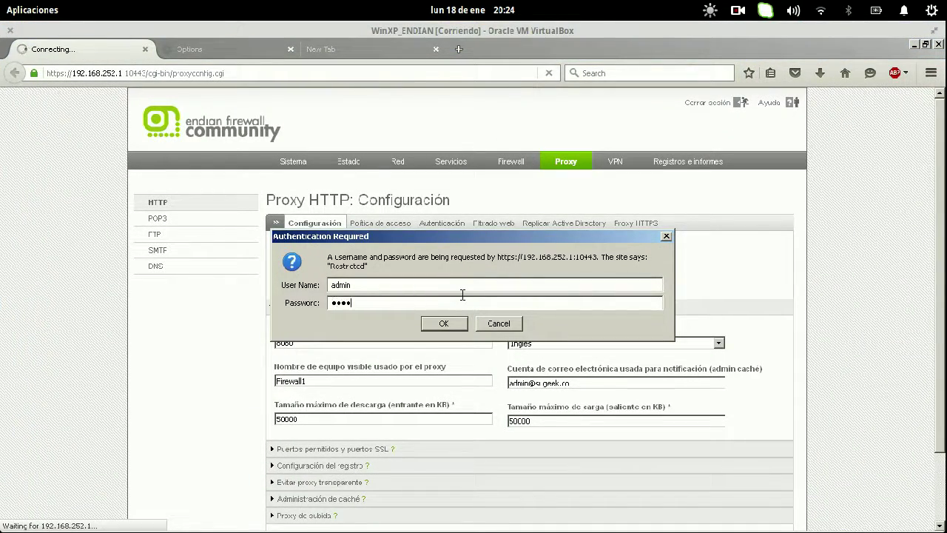
key("Return")
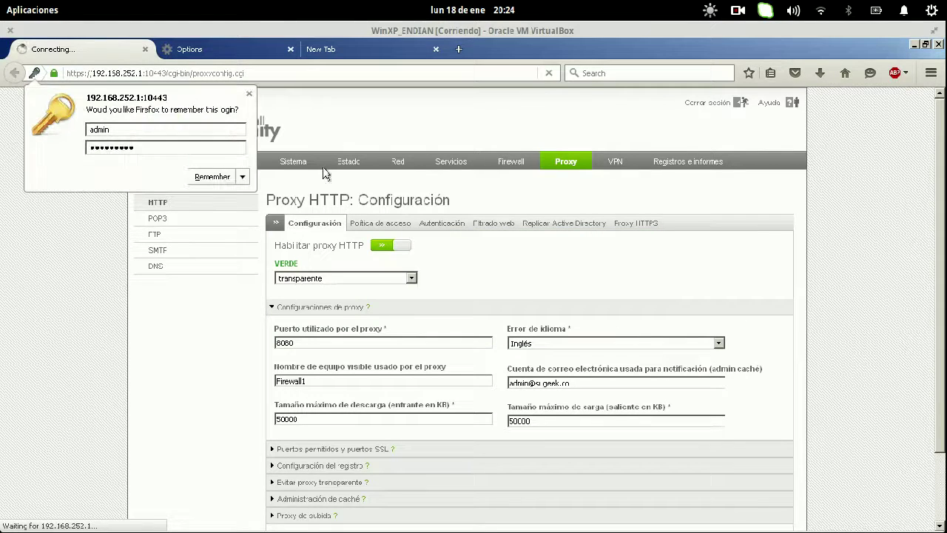
left_click(249, 96)
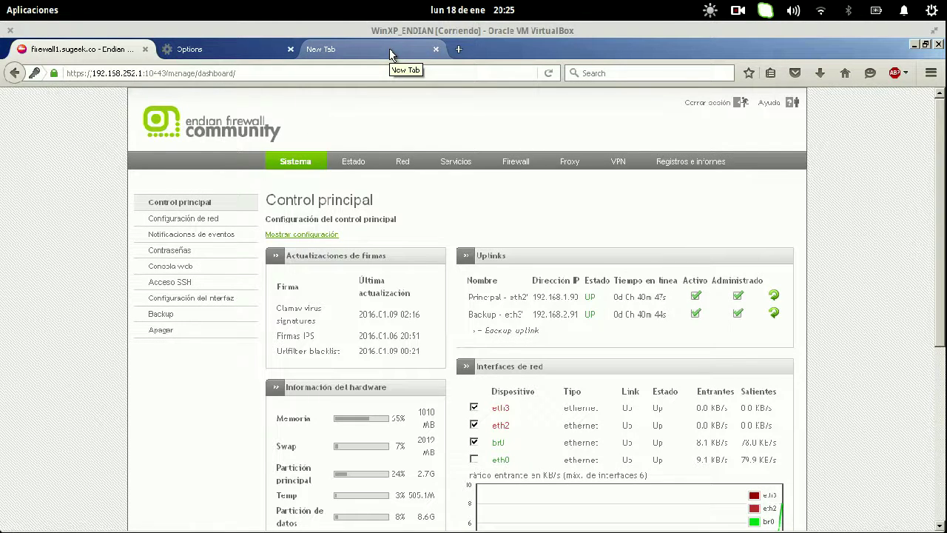
- Enter intercambiosvirtuales.org in the blank third tab, then bring the firewall dashboard back to front
left_click(389, 49)
type("i")
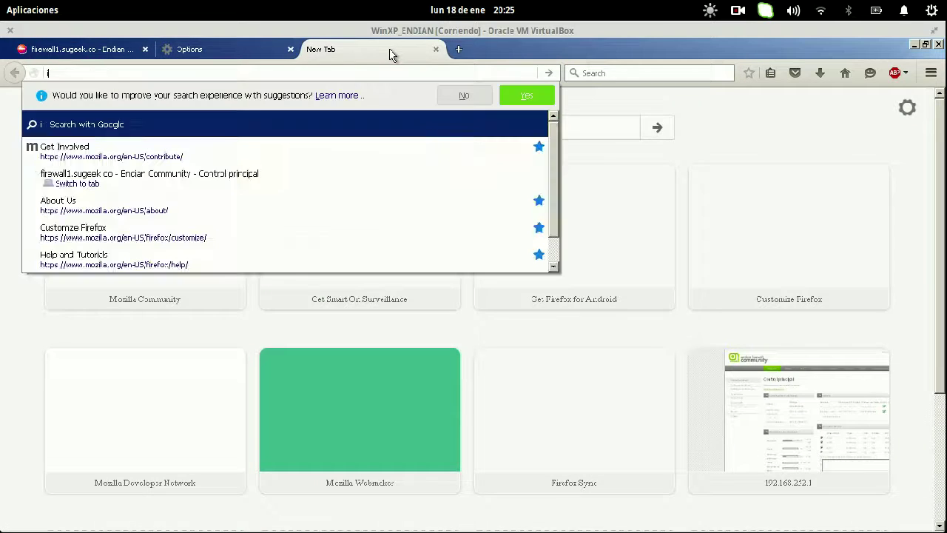
type("ntercambios")
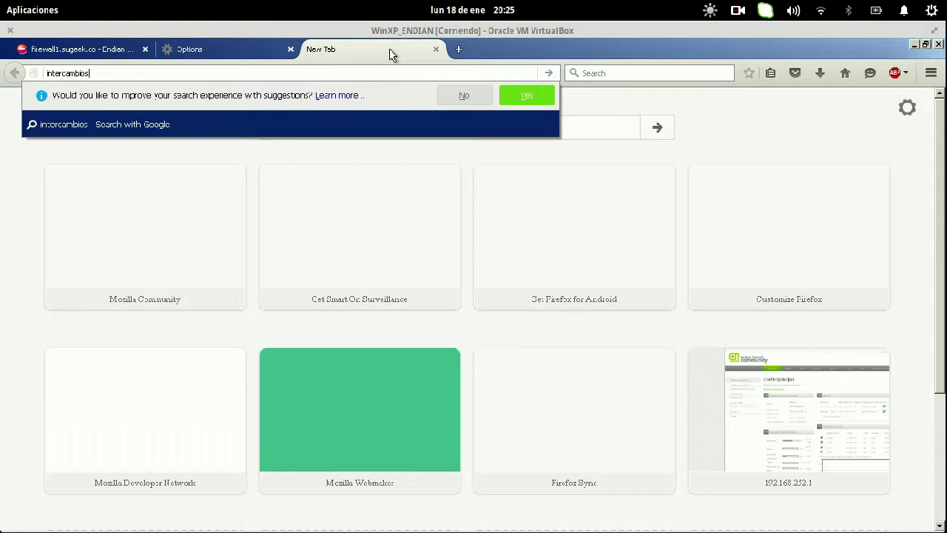
type("virtuales.org")
key("Return")
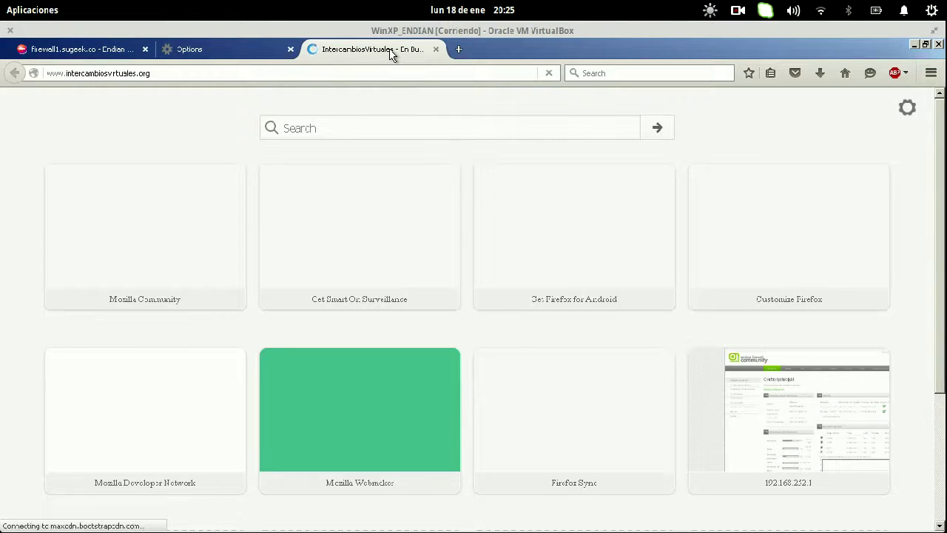
left_click(104, 52)
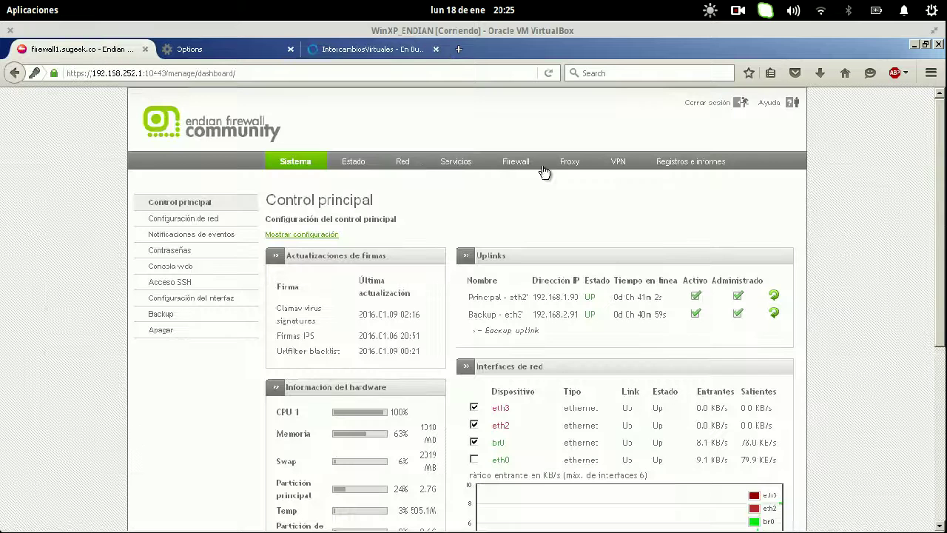
- Under Proxy Filtrado web, change Navegacion_Filtro_Alto's blocked entry to *.intercambiosvirtuales.org, then save with Cambiar and apply
left_click(567, 165)
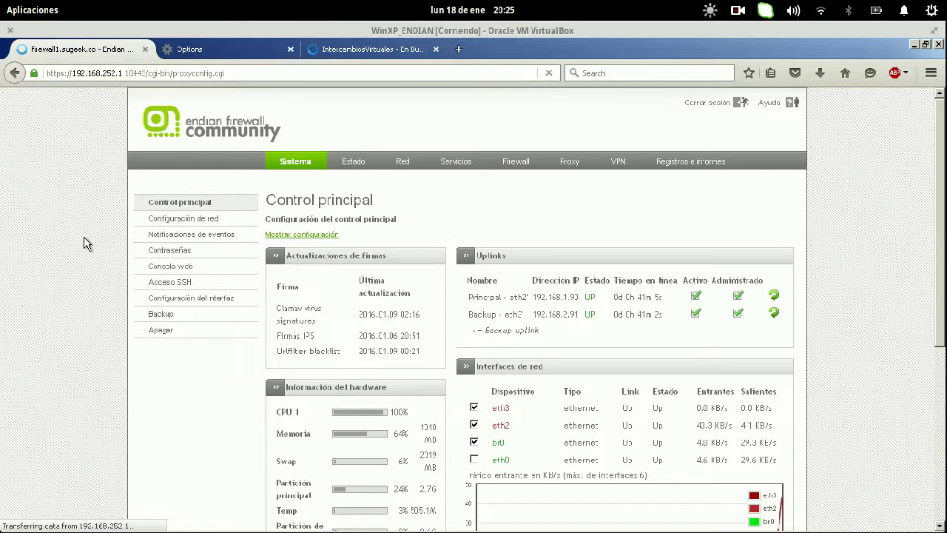
left_click(494, 223)
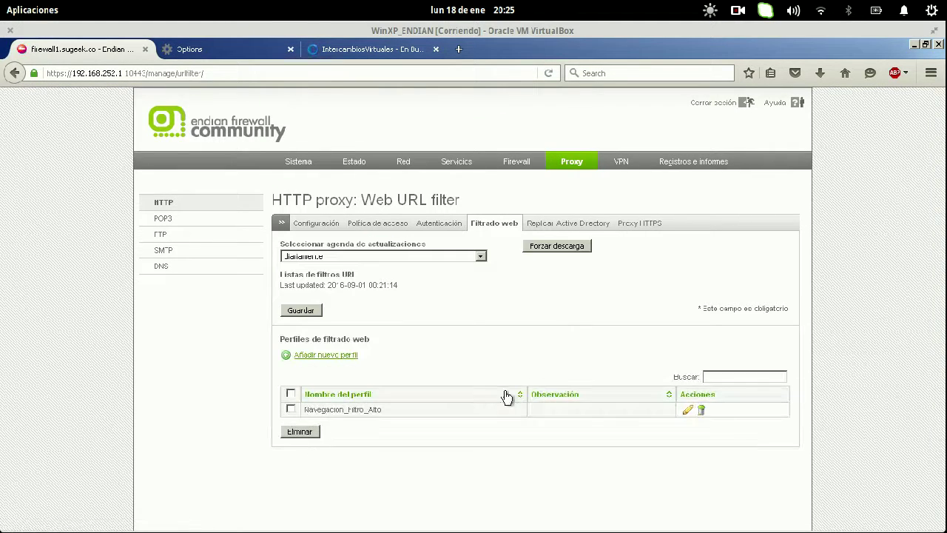
left_click(689, 418)
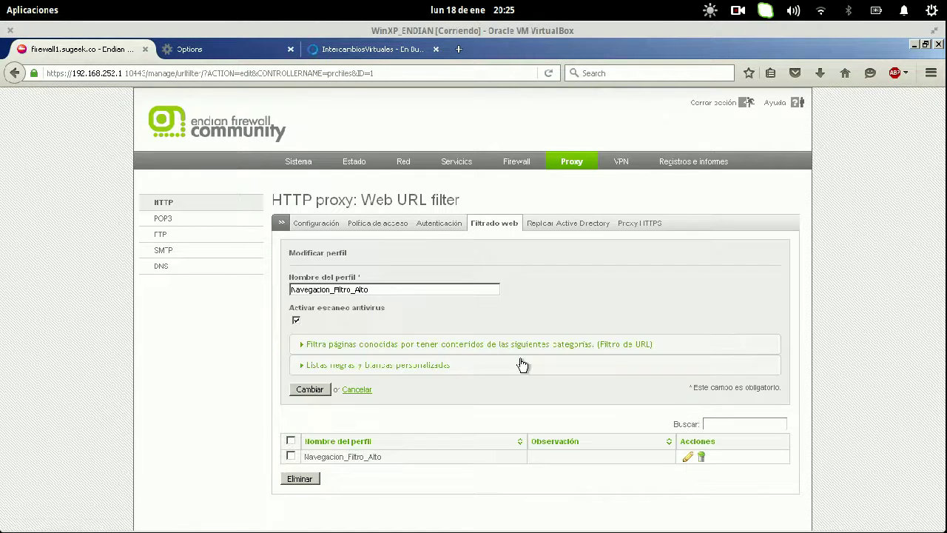
left_click(395, 365)
left_click(649, 410)
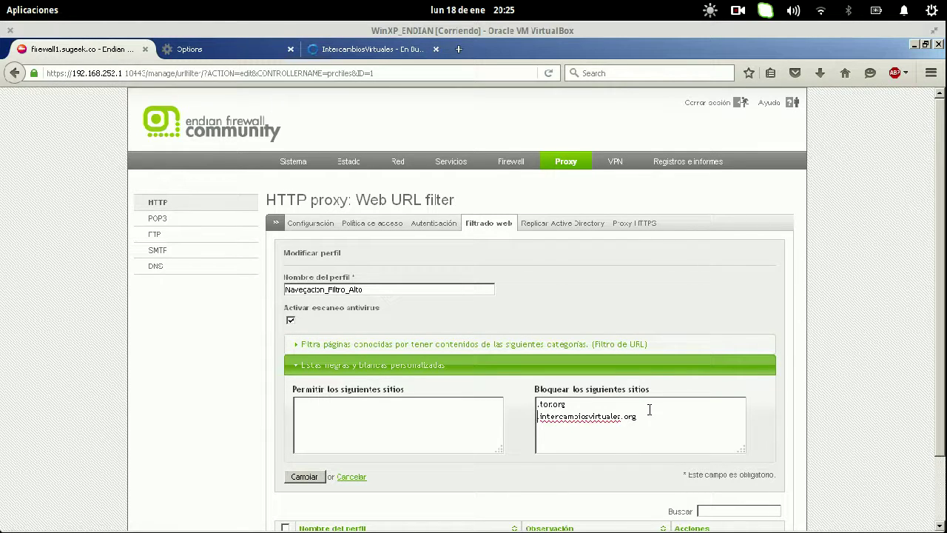
type("*.")
left_click(302, 475)
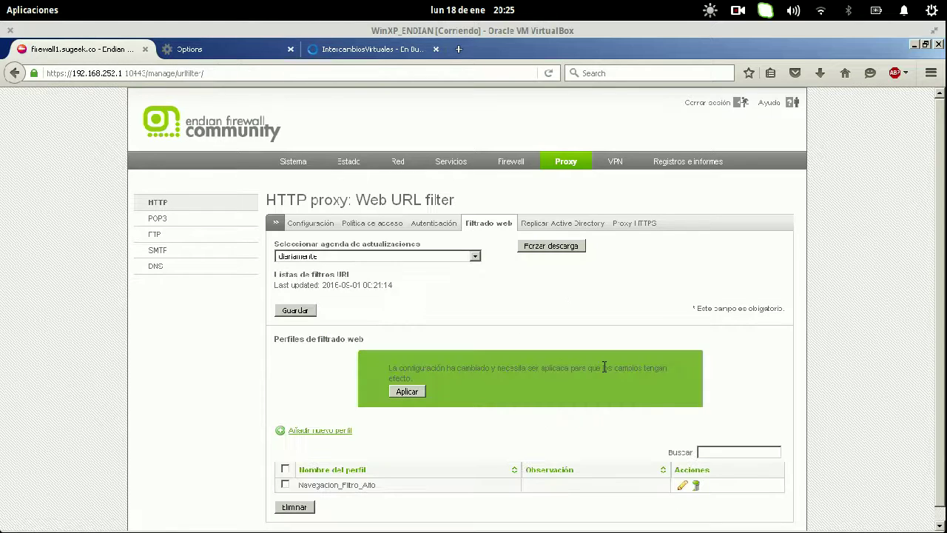
left_click(418, 395)
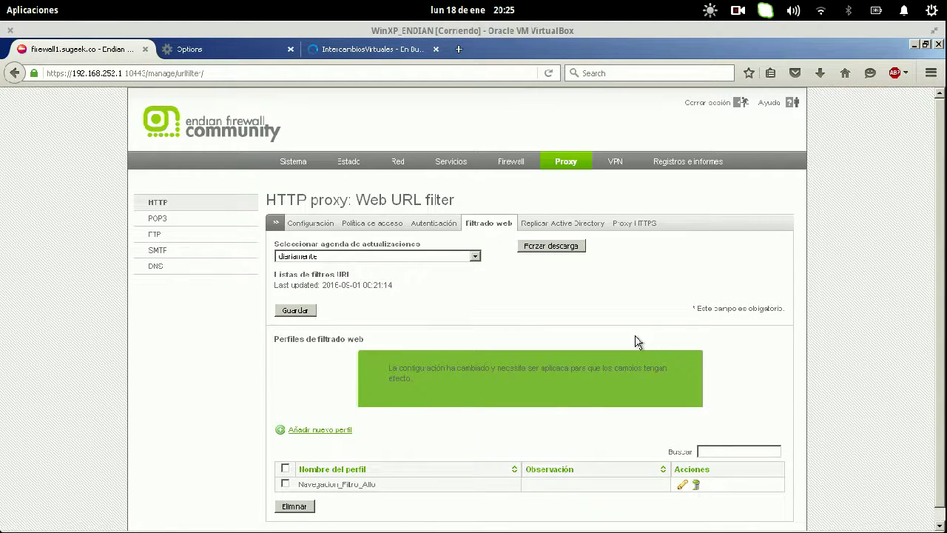
- Retry loading intercambiosvirtuales.org in its tab to test the block
left_click(381, 49)
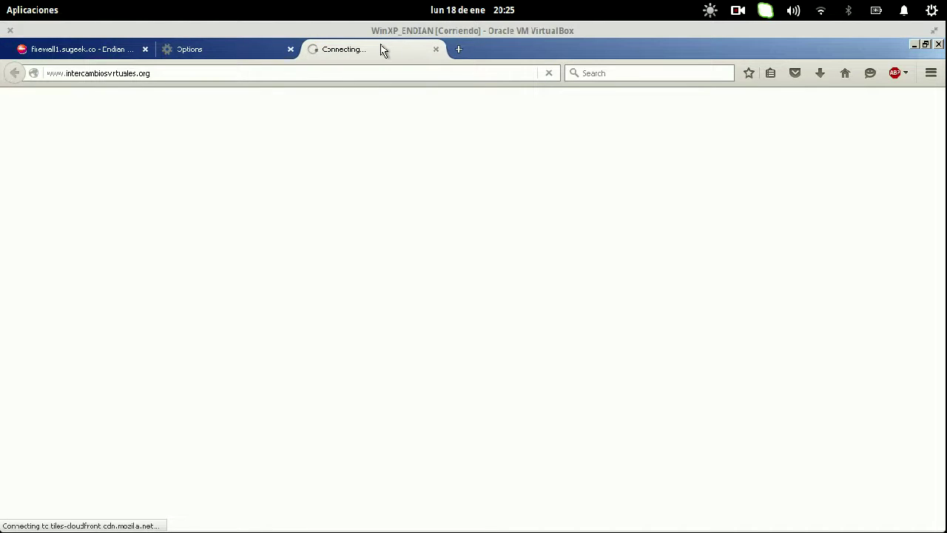
key("ctrl+l")
key("Return")
- Close the Options tab, reload intercambiosvirtuales.org again, and go back to the firewall1.sugeek.co tab
left_click(289, 48)
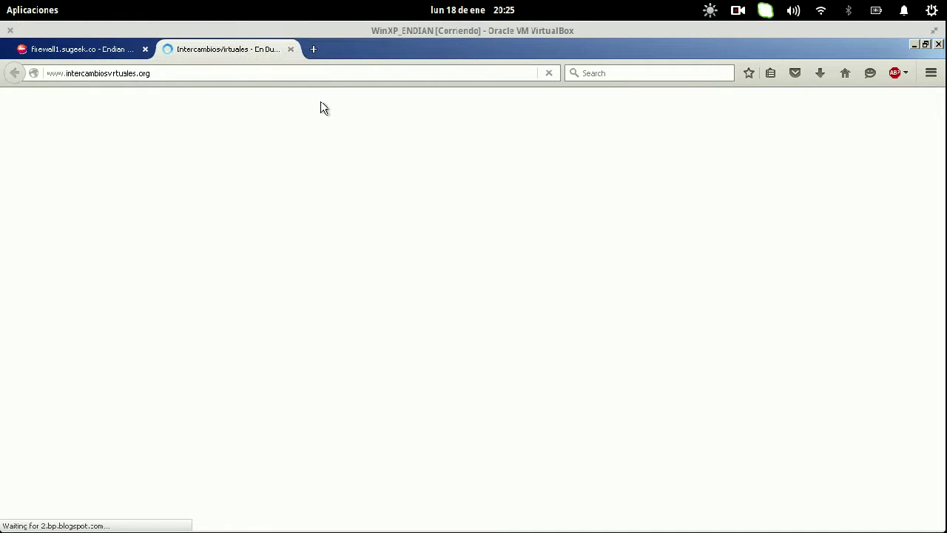
key("ctrl+l")
key("Return")
key("ctrl+l")
key("ctrl+c")
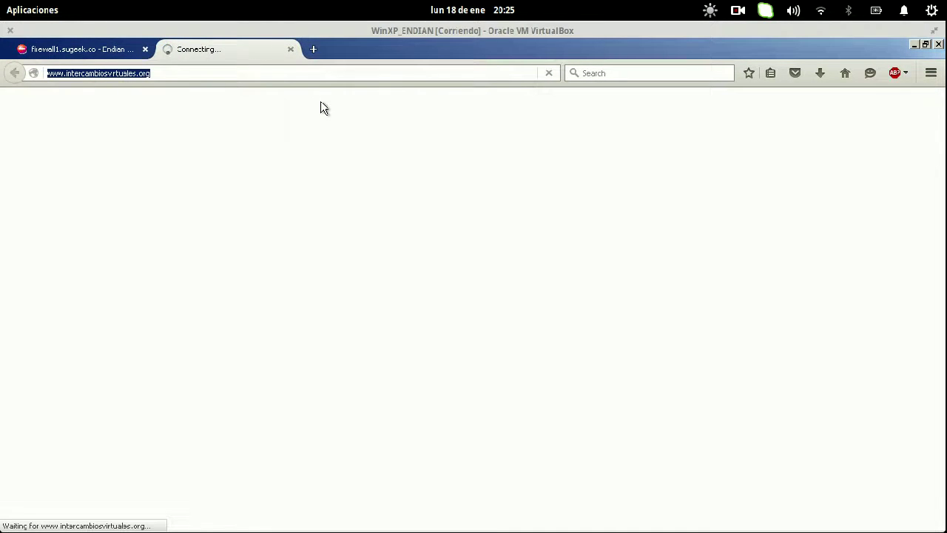
left_click(72, 48)
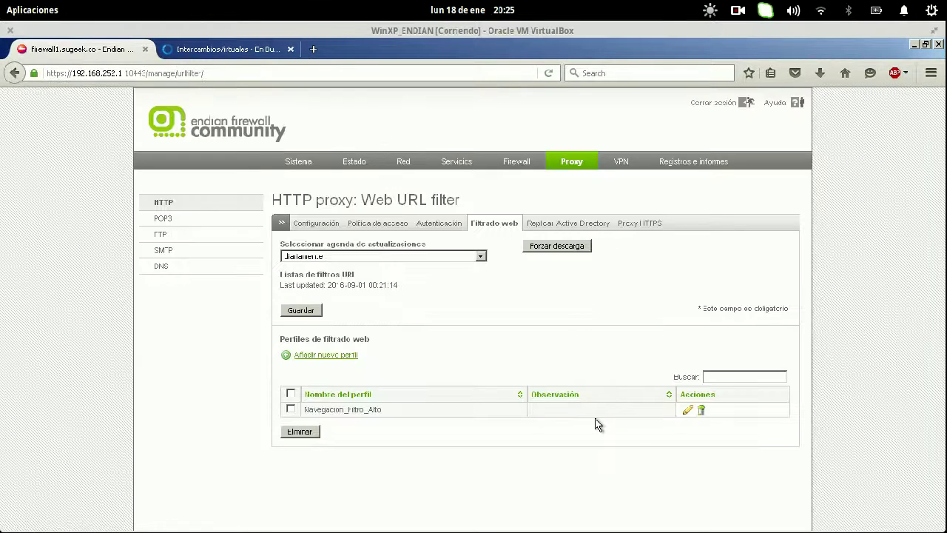
- Open the Navegacion_Filtro_Alto profile and expand Listas negras y blancas personalizadas
left_click(683, 413)
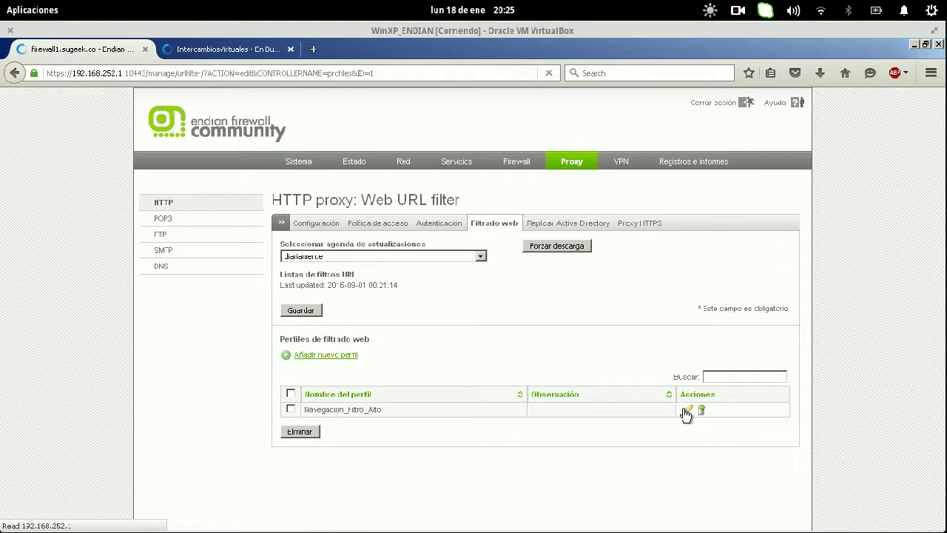
left_click(549, 366)
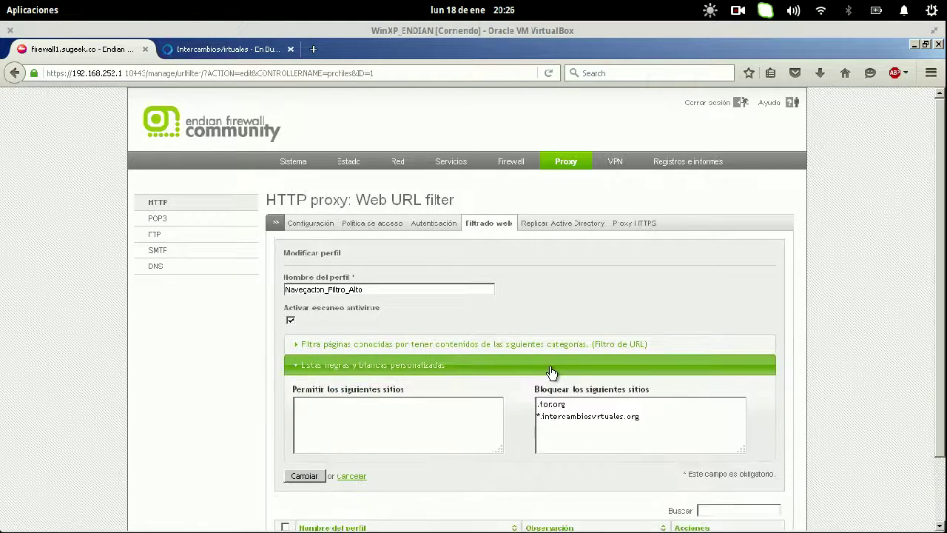
left_click(661, 424)
key("Delete")
key("Right")
key("Right")
key("Right")
key("Right")
key("Right")
key("Right")
key("Right")
key("Right")
key("Right")
key("Right")
key("Right")
key("Right")
key("Right")
type("i")
key("End")
key("ctrl+v")
key("Home")
key("Delete")
key("Delete")
key("Delete")
key("Delete")
key("Delete")
key("Delete")
key("Delete")
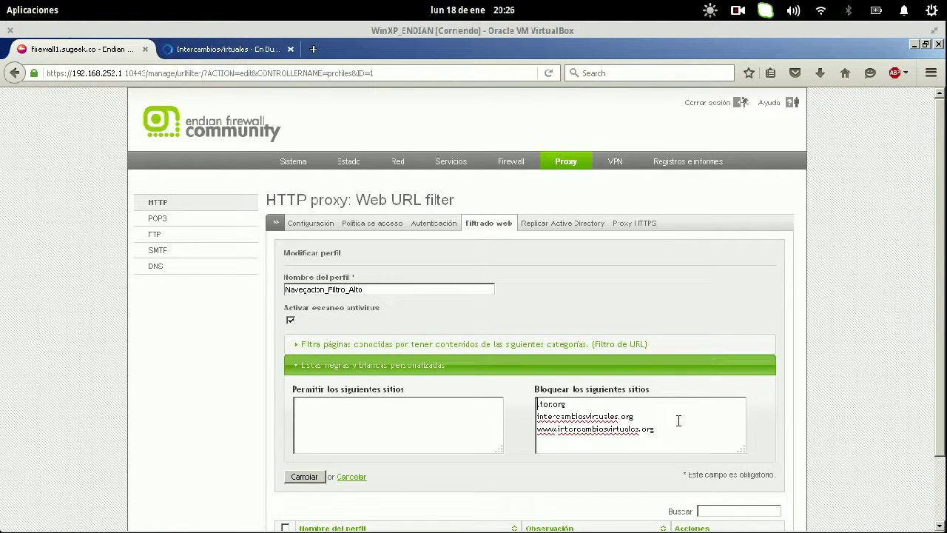
key("Return")
key("Up")
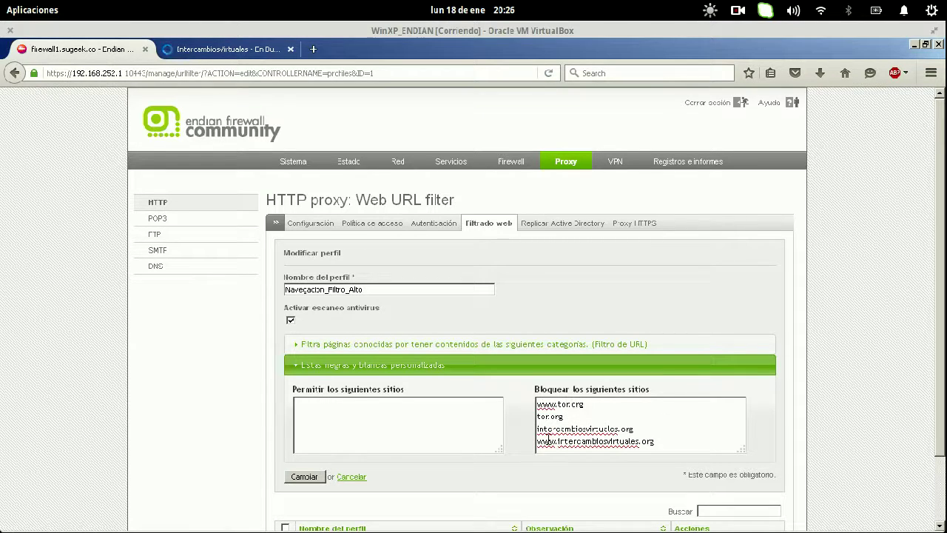
left_click(295, 474)
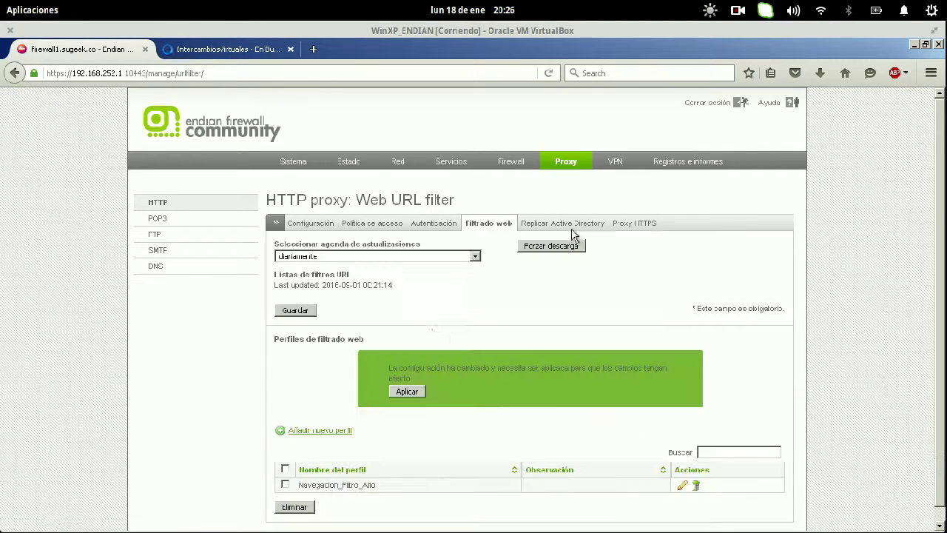
- Reload intercambiosvirtuales.org to test the block, then go back to the firewall1.sugeek.co tab
left_click(232, 52)
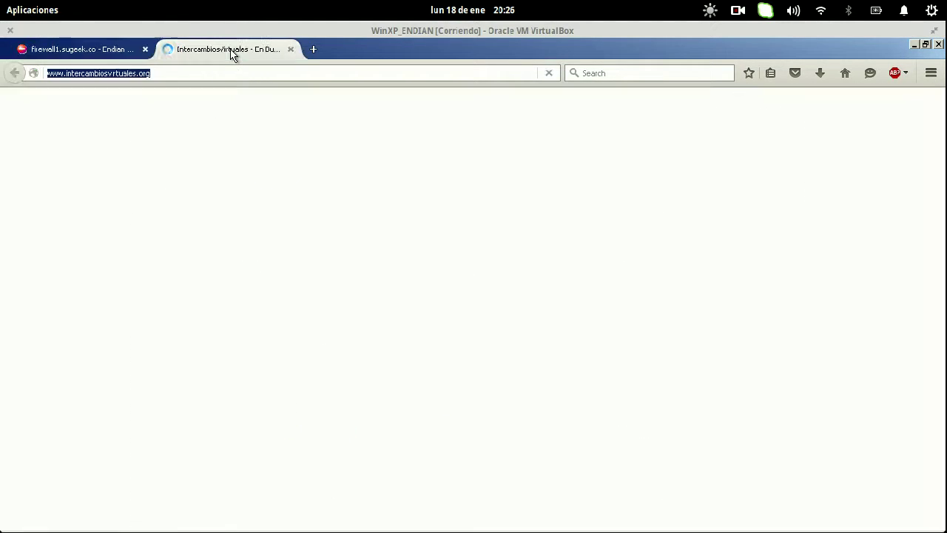
key("Return")
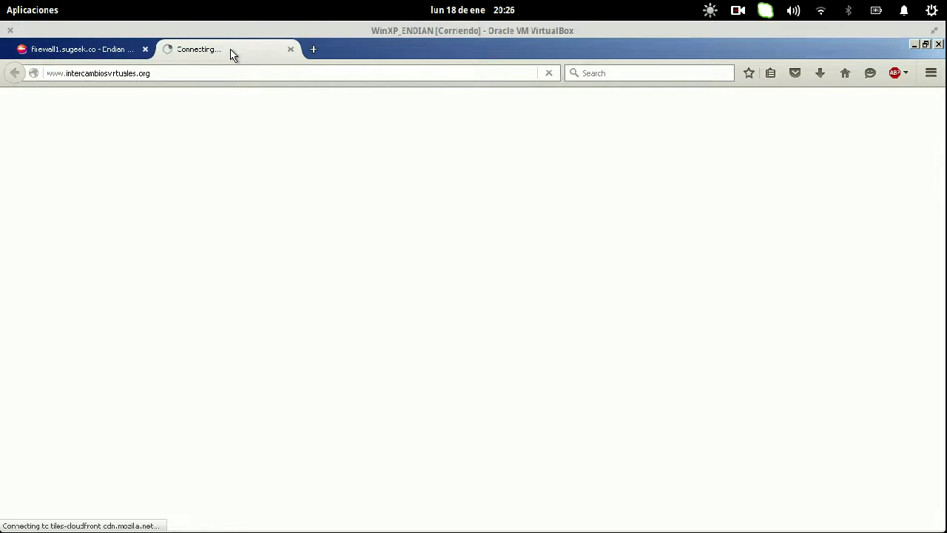
left_click(151, 52)
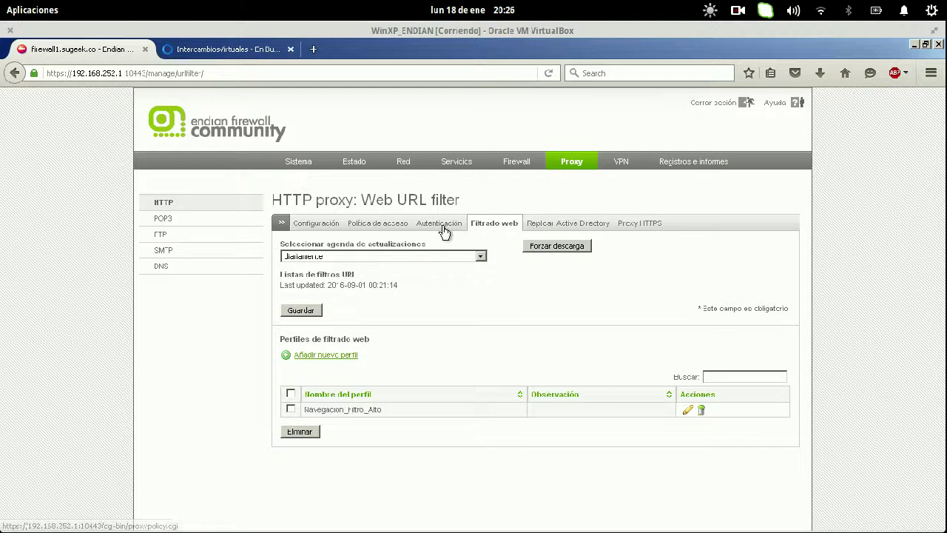
- View the HTTP proxy Política de acceso list, then go back to Configuración
left_click(312, 228)
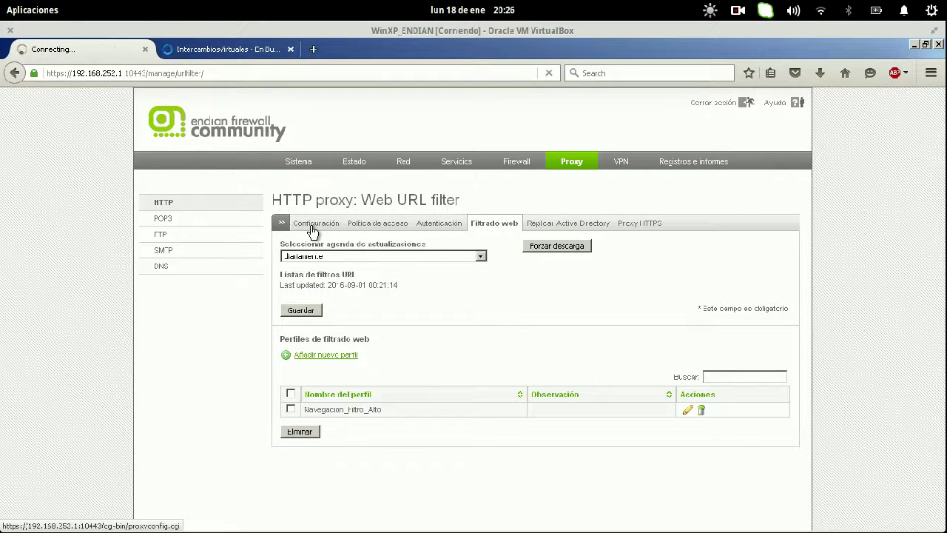
left_click(409, 229)
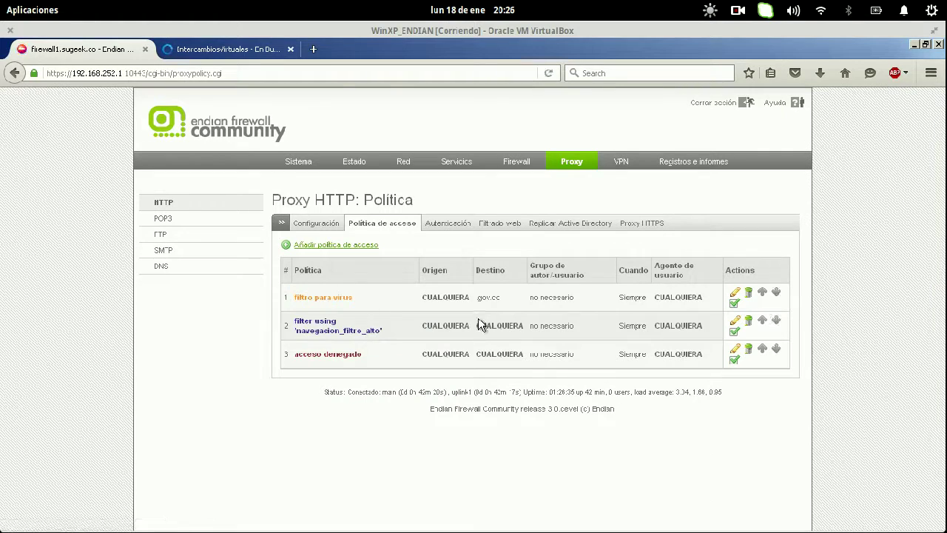
left_click(316, 222)
- Expand the cache, transparent proxy bypass, logging and ports sections, then go to the intercambiosvirtuales.org tab
scroll(526, 377, "down", 2)
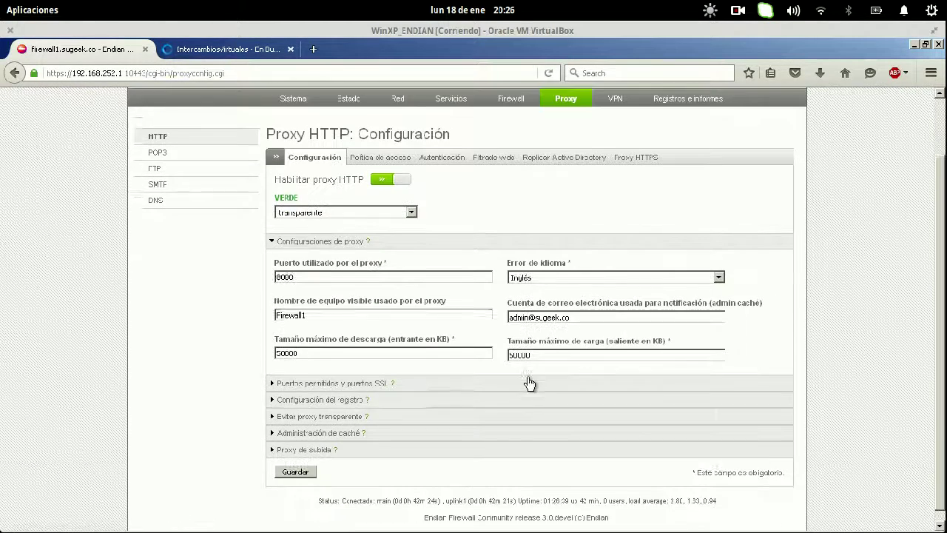
left_click(317, 426)
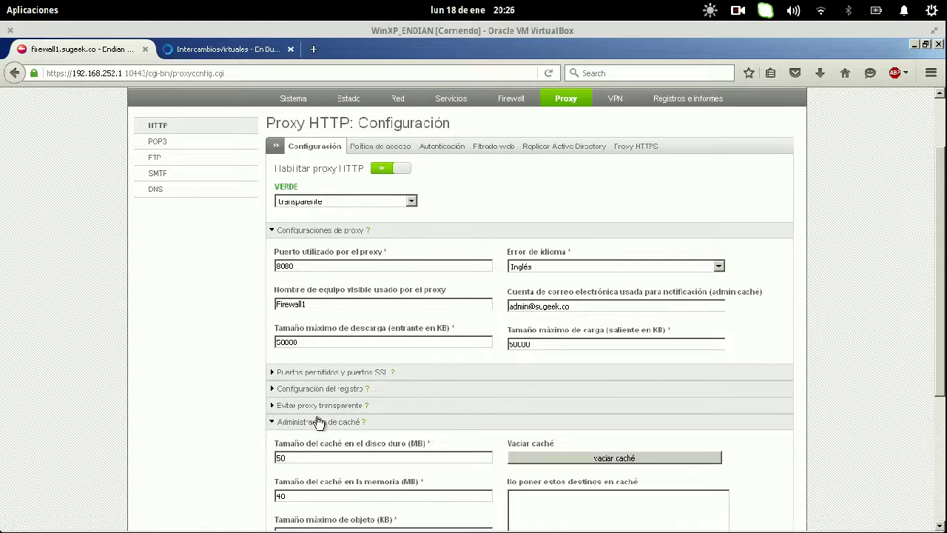
left_click(322, 408)
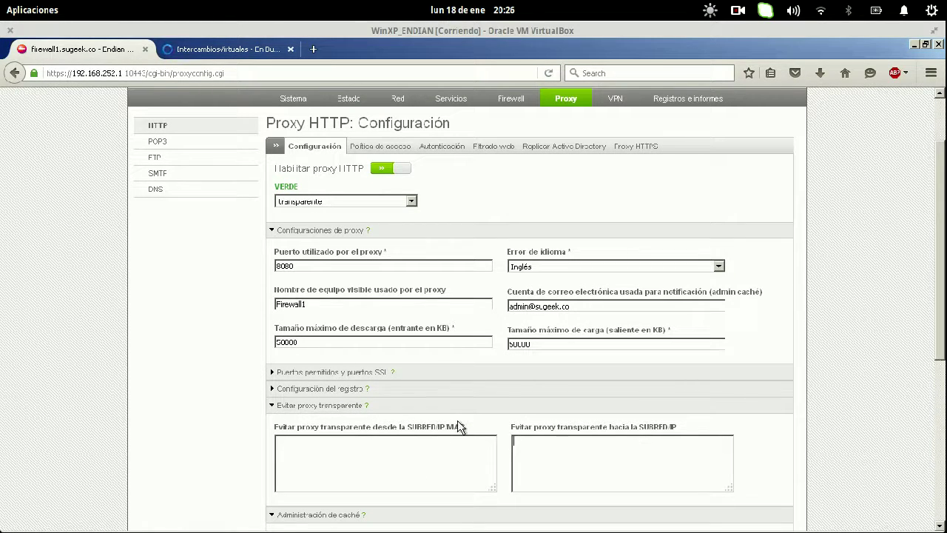
left_click(340, 389)
left_click(342, 372)
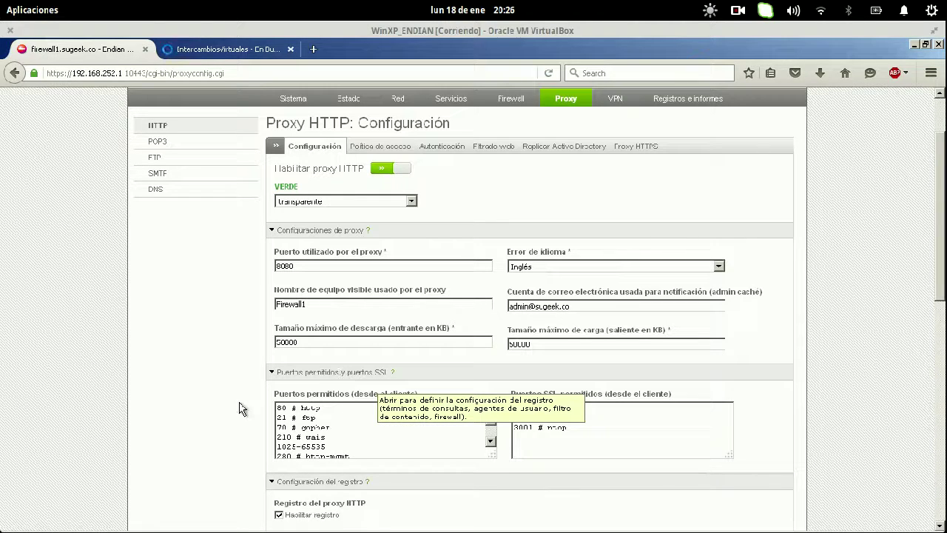
left_click(211, 50)
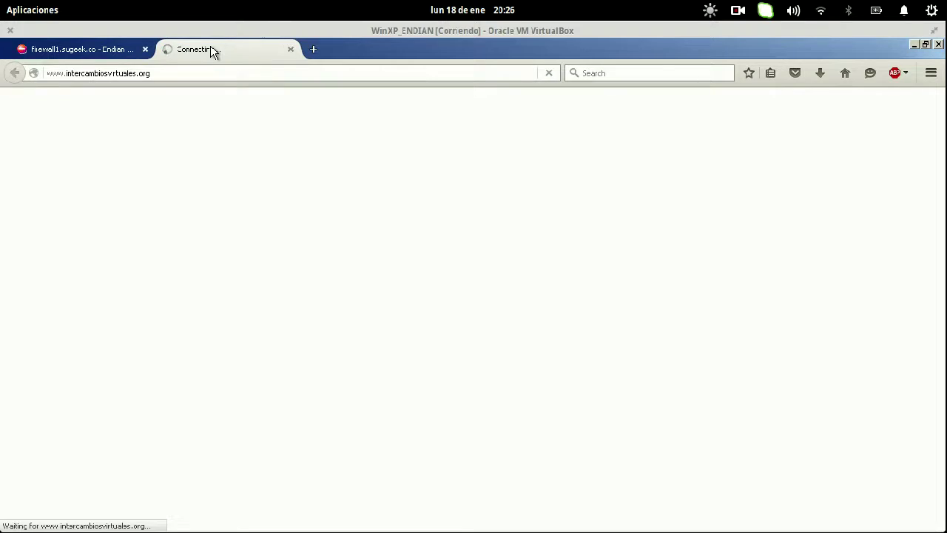
key("alt+Tab")
key("super+s")
left_click(249, 249)
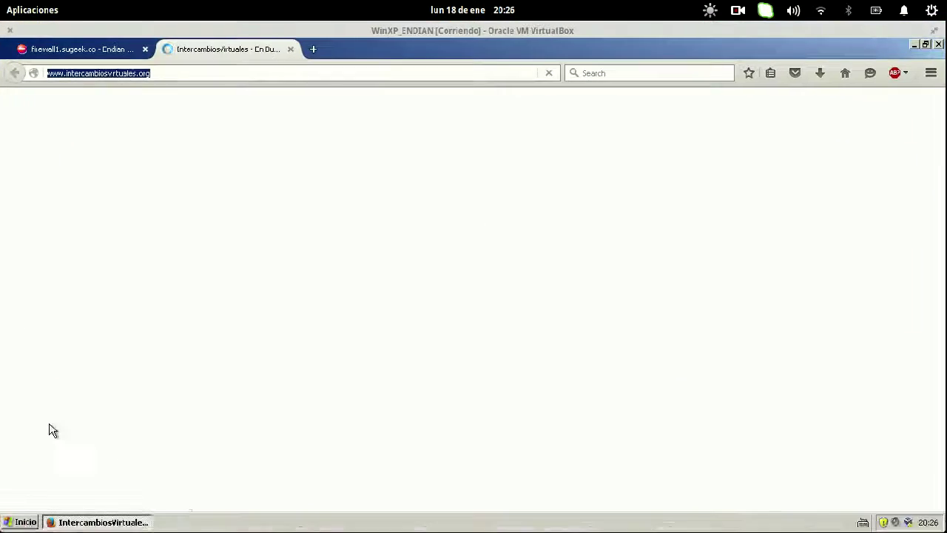
left_click(21, 515)
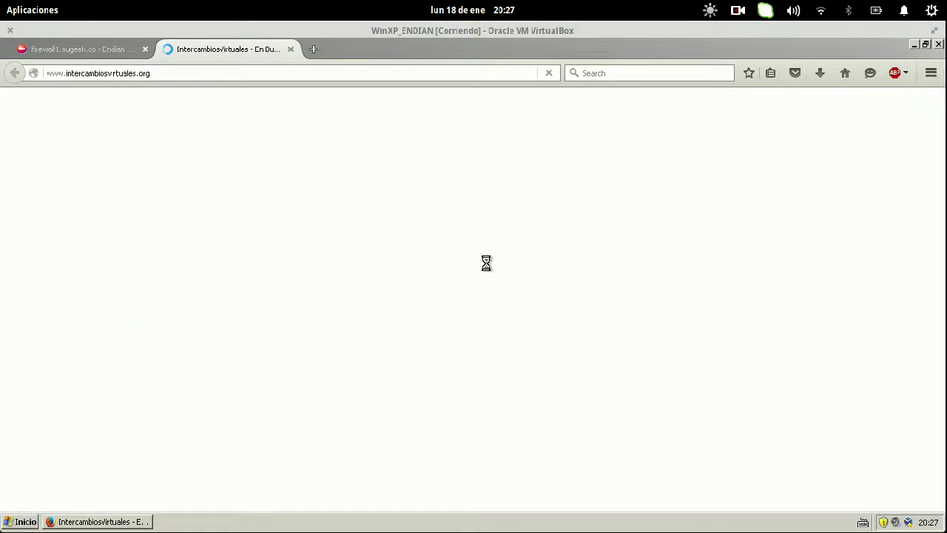
type("http://www.intercambiosvirtuales.org/")
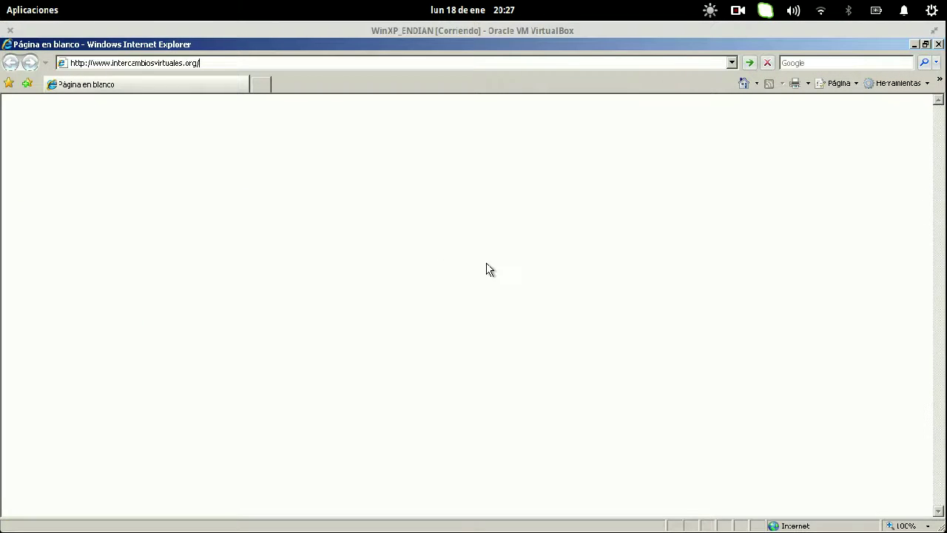
key("Return")
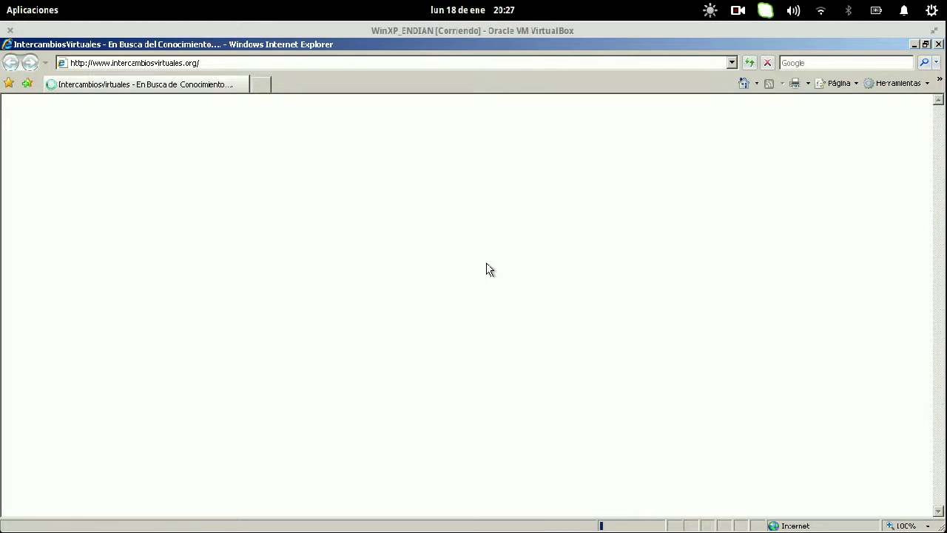
left_click(96, 66)
left_click(93, 64)
left_click_drag(94, 64, 198, 62)
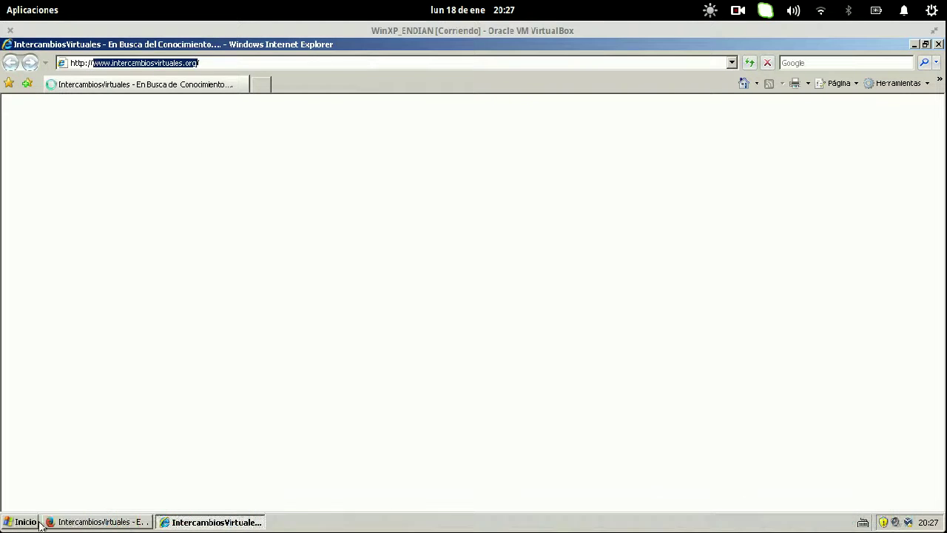
left_click(72, 523)
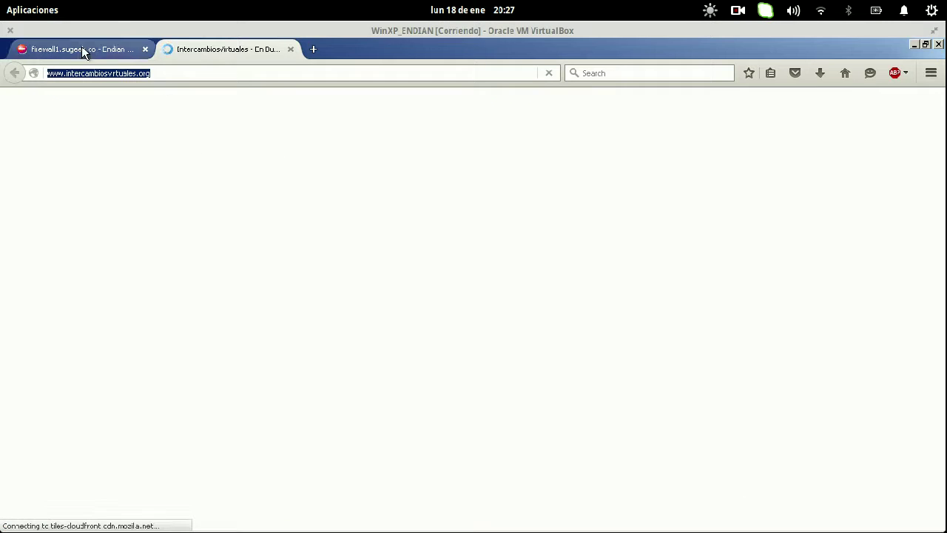
- In Firefox, open the firewall's HTTP proxy Política de acceso list
left_click(81, 48)
left_click(605, 435)
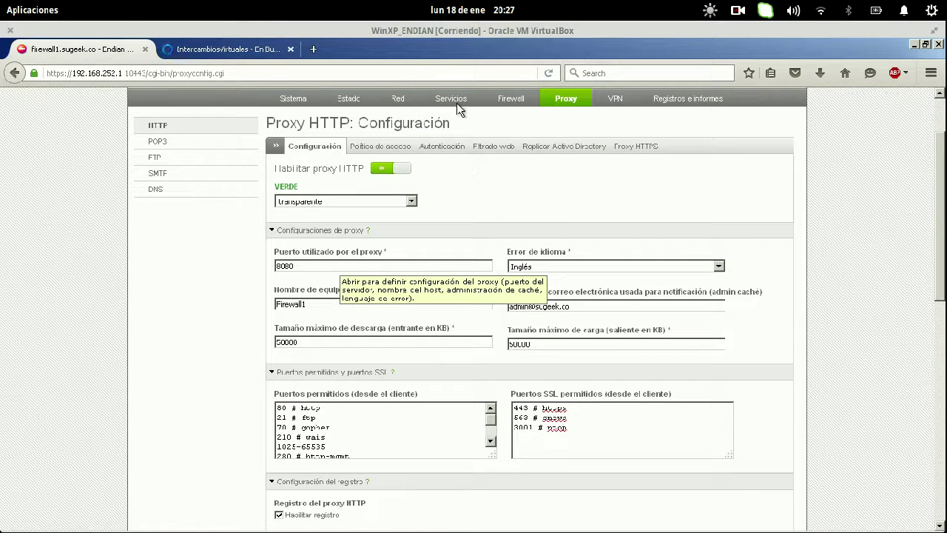
left_click(380, 148)
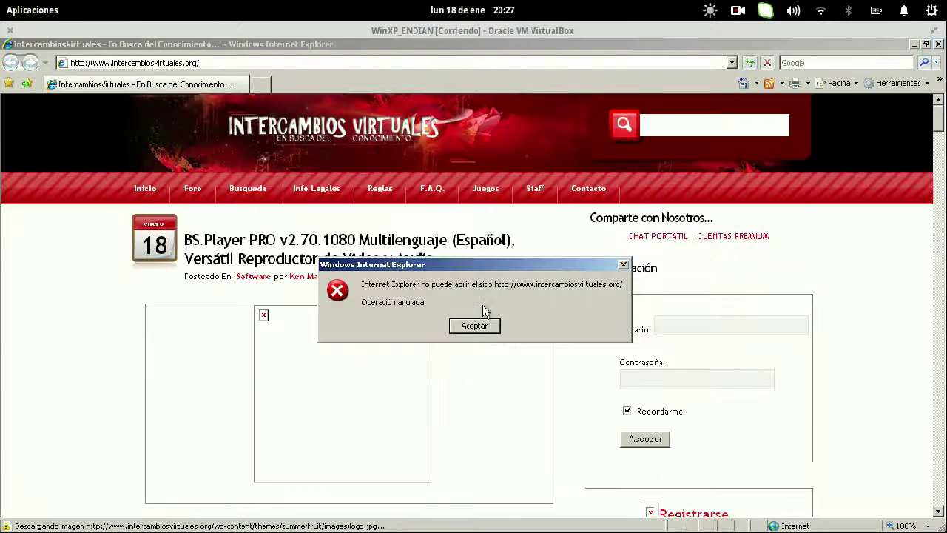
- Dismiss Operación anulada, close Internet Explorer, reload intercambiosvirtuales.org, and return to proxy Configuración
left_click(486, 330)
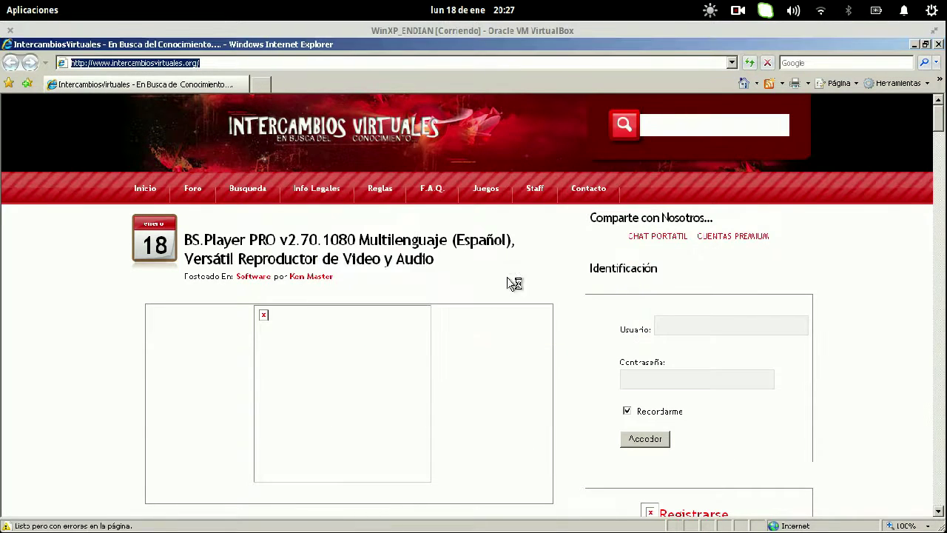
left_click(938, 43)
left_click(232, 55)
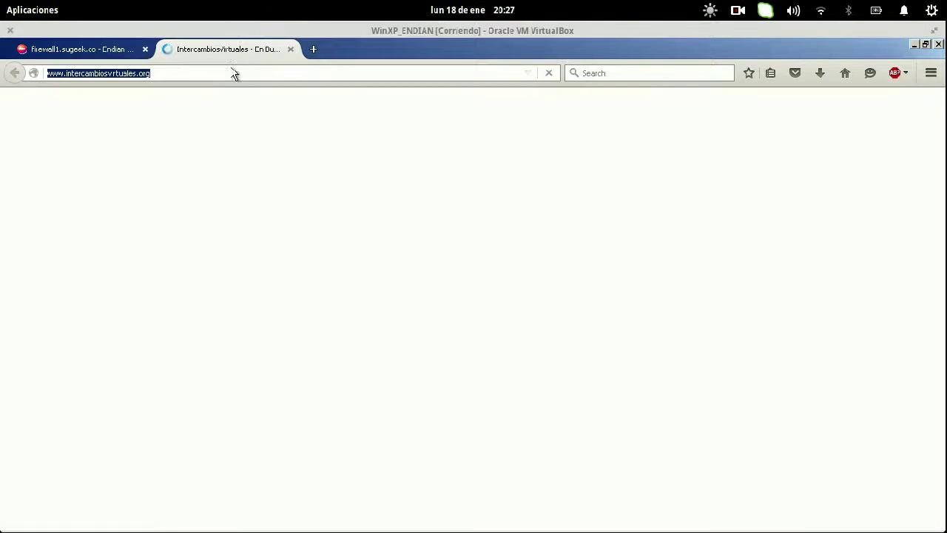
key("Return")
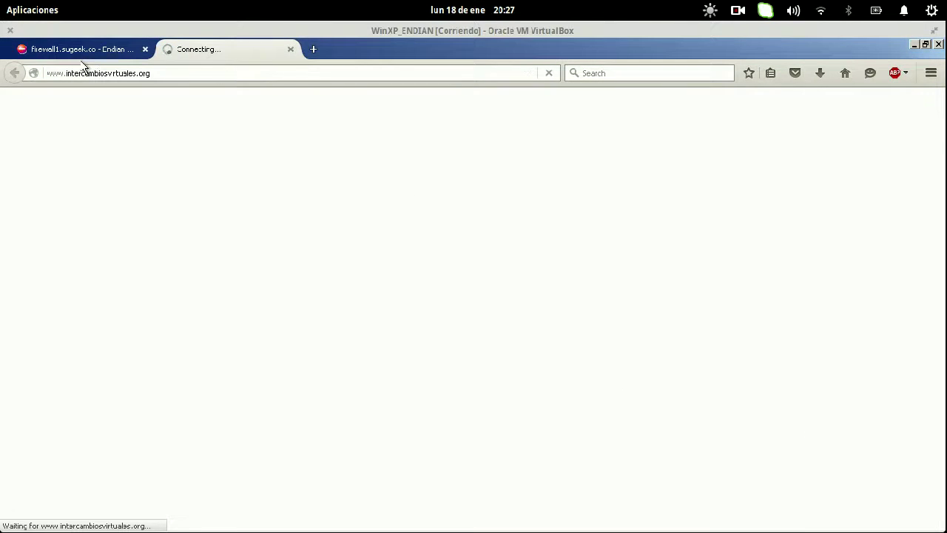
left_click(81, 50)
left_click(312, 225)
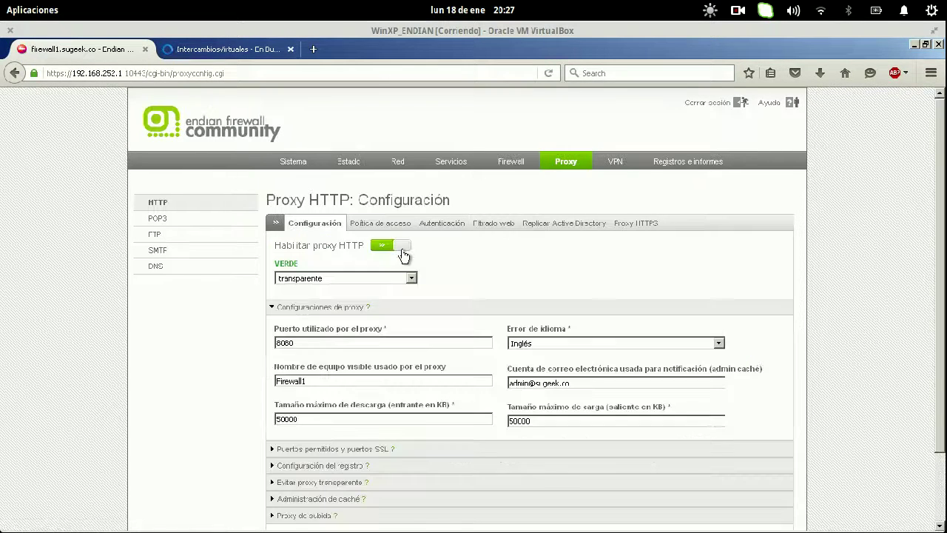
- Toggle the Habilitar proxy HTTP switch off and back on to restart the proxy
left_click(404, 248)
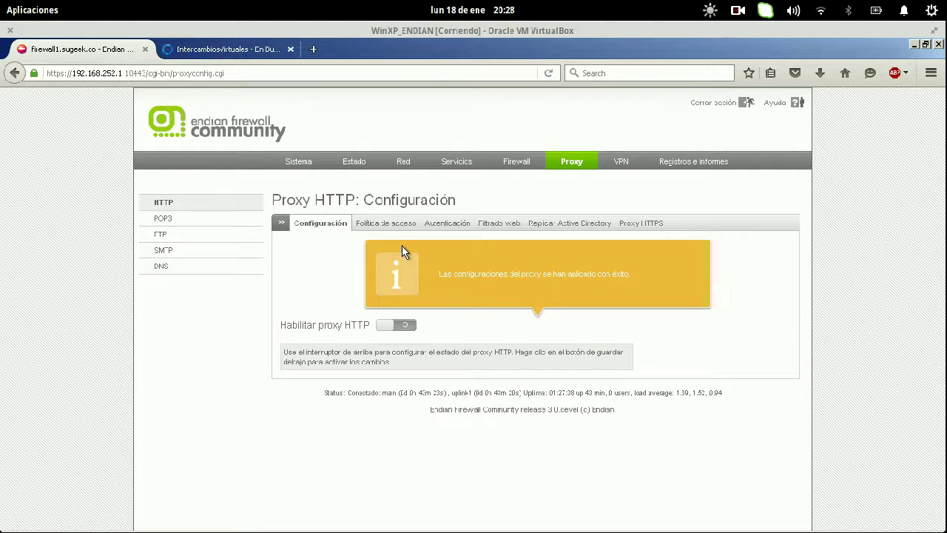
left_click(399, 324)
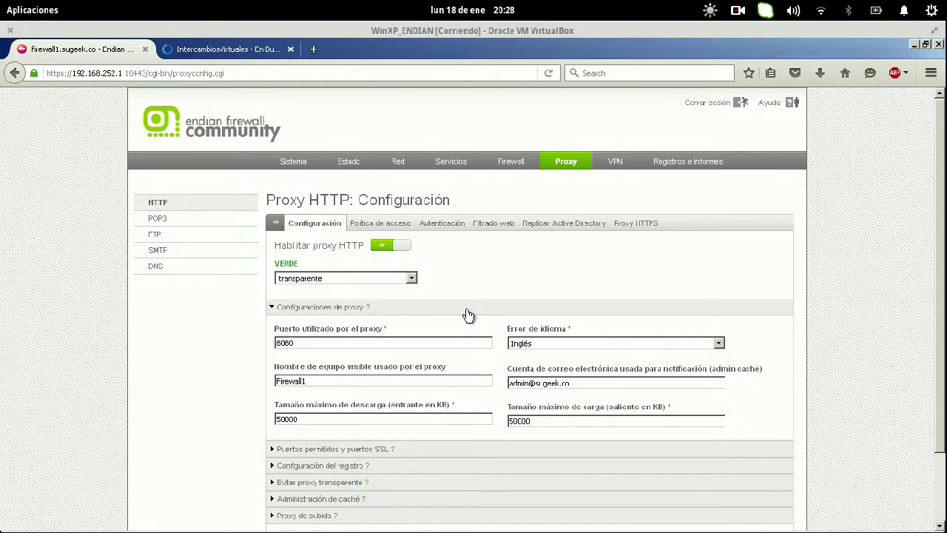
- Expand Administración de caché and clear the proxy cache so the configuration applies
scroll(468, 316, "down", 1)
scroll(468, 316, "down", 1)
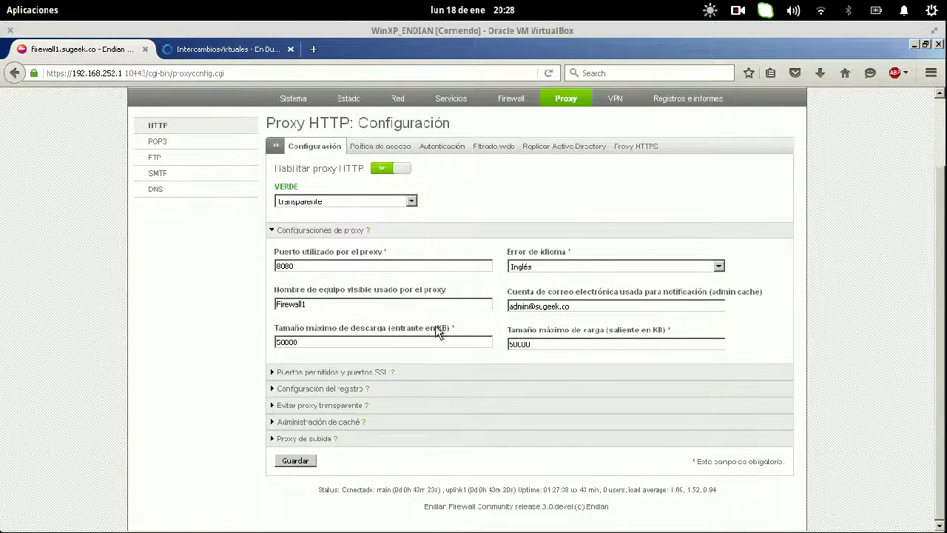
left_click(342, 426)
left_click(590, 458)
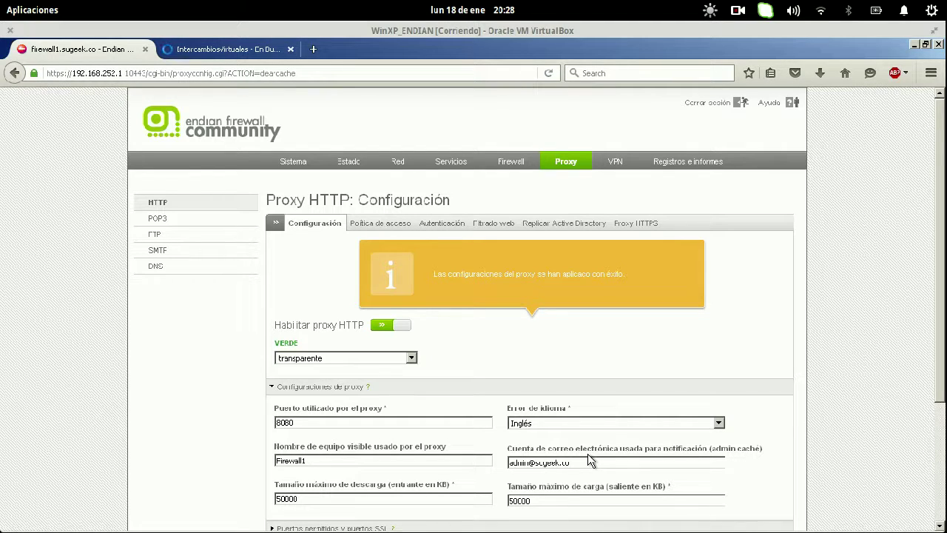
- Confirm intercambiosvirtuales.org is denied by Custom Blacklist, then return to the firewall tab and show the window overview
left_click(220, 49)
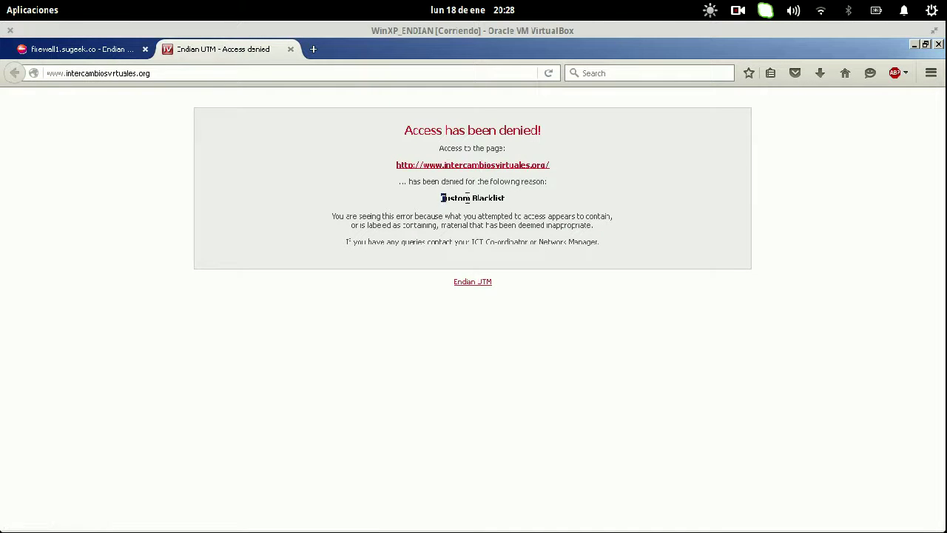
left_click_drag(437, 198, 516, 206)
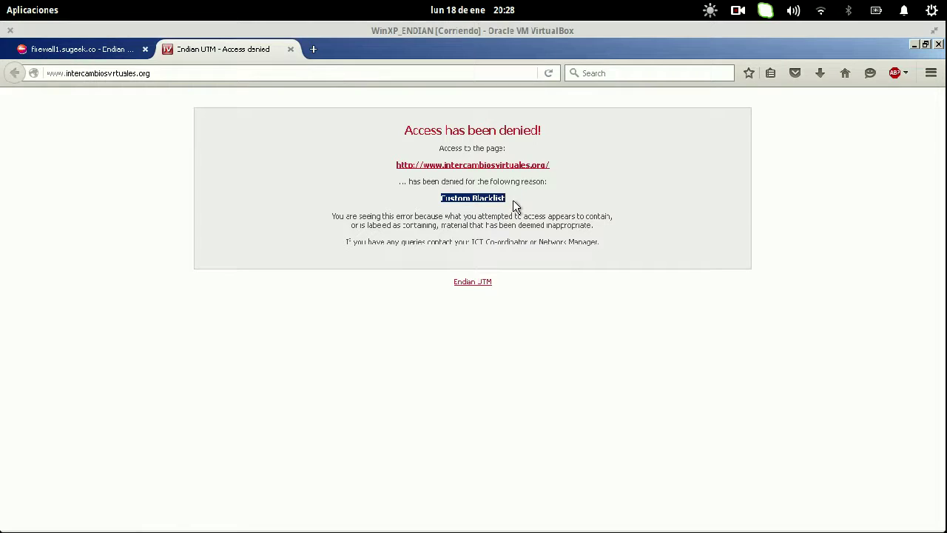
left_click_drag(441, 198, 509, 207)
left_click(81, 51)
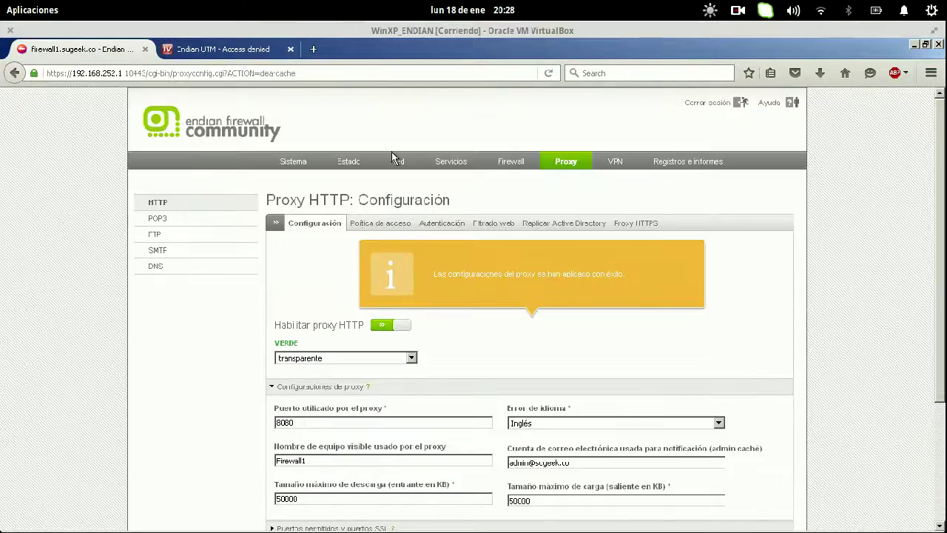
key("super+s")
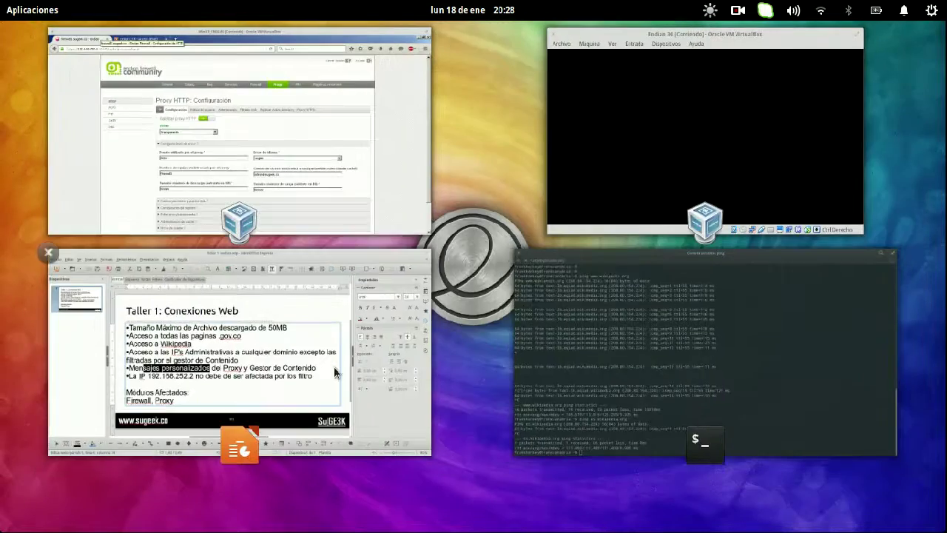
- Review the Taller 1 slide's custom proxy messages bullet in Impress, then return to Firefox
left_click(305, 333)
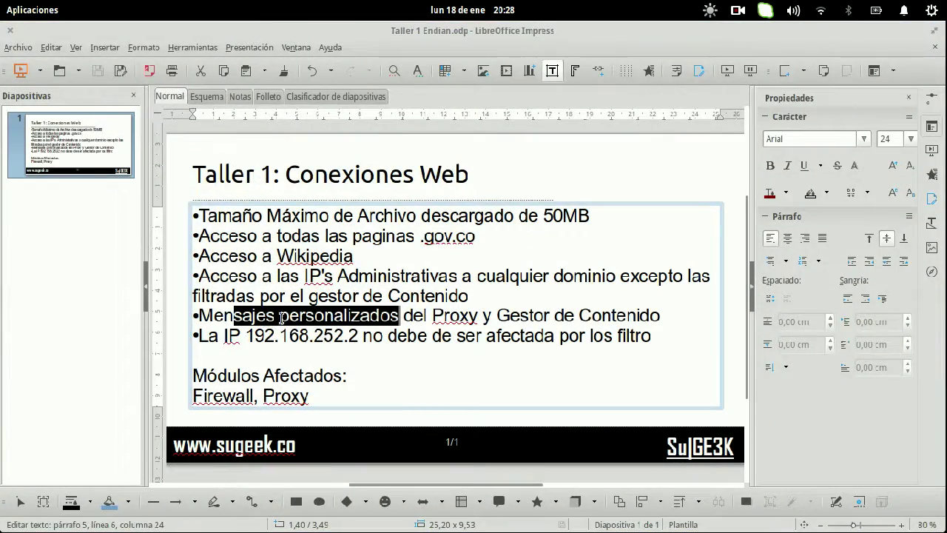
left_click(290, 317)
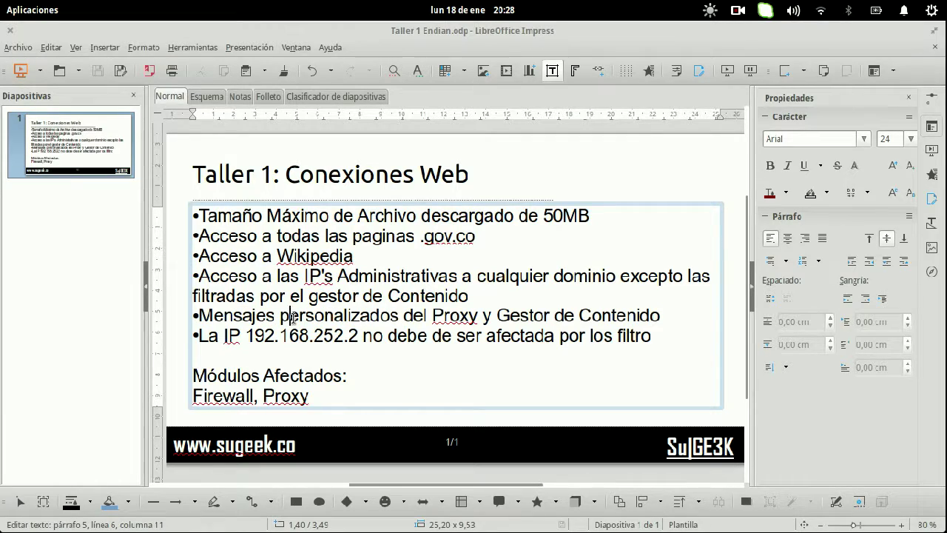
key("super+s")
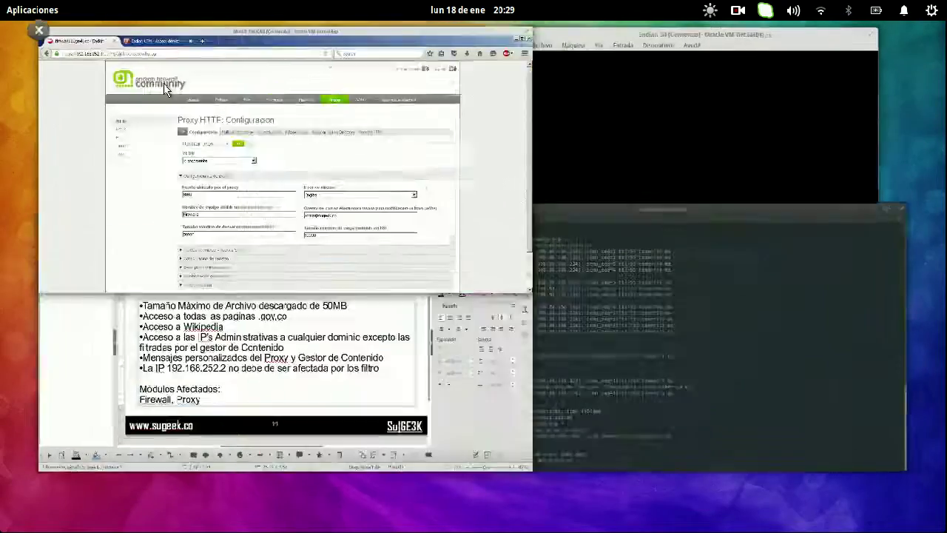
left_click(165, 88)
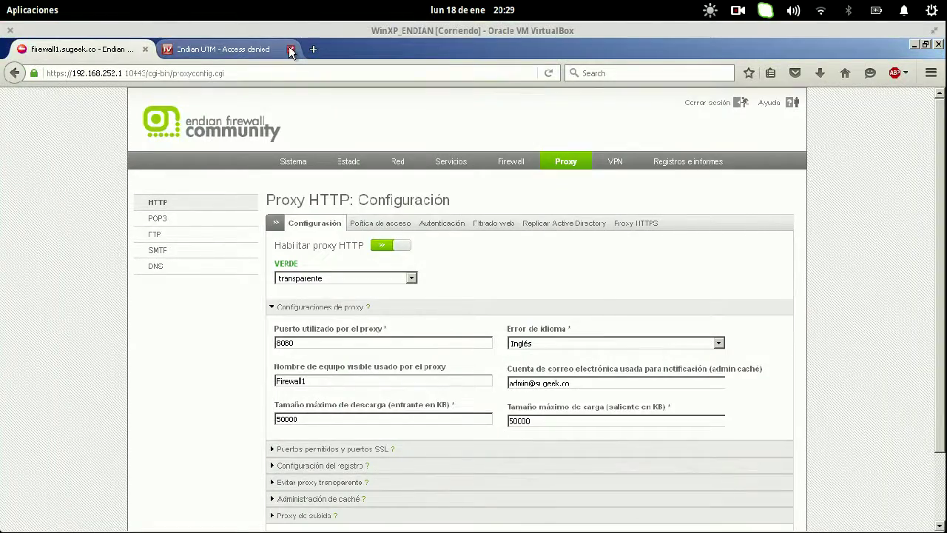
- In the terminal, change into the Descargas folder and list its files
mouse_move(5, 5)
left_click(630, 354)
type("cd Desca")
key("Tab")
key("Return")
type("ls")
key("Return")
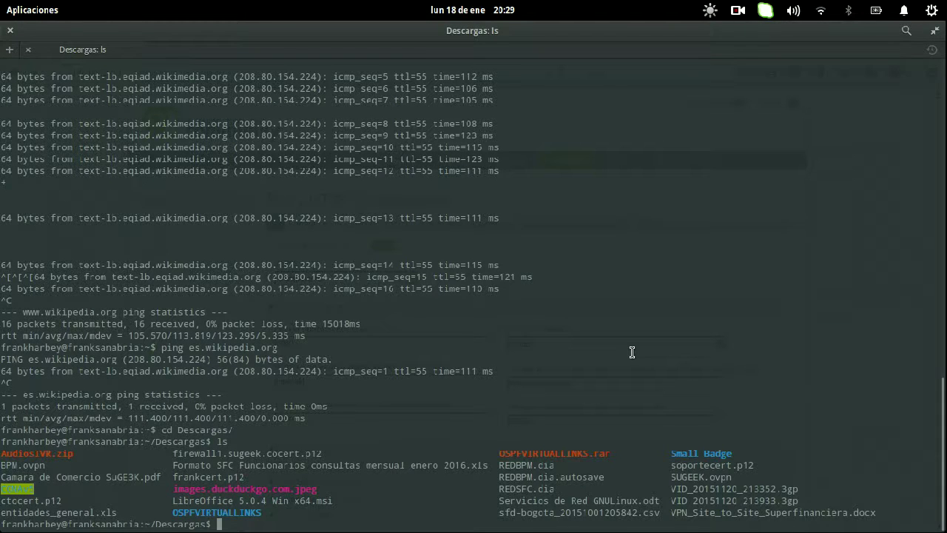
- Run 'sudo openvpn --config SUGEEK.ovpn' to start the VPN as root
type("openvpn")
type("--config")
key("ctrl+a")
type("sudo")
key("ctrl+e")
type("S")
key("Tab")
key("Return")
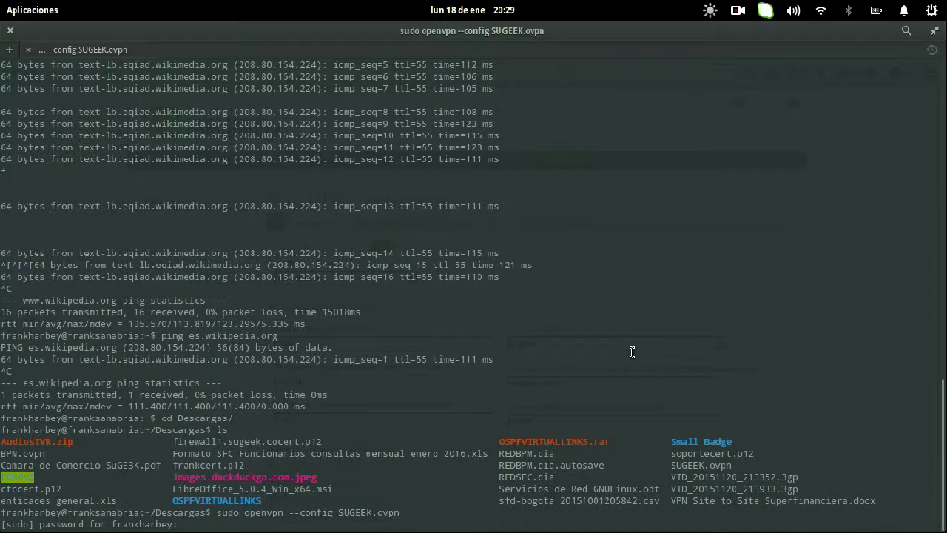
- Enter the sudo password, VPN username, account password and private key password for SUGEEK.ovpn
key("Return")
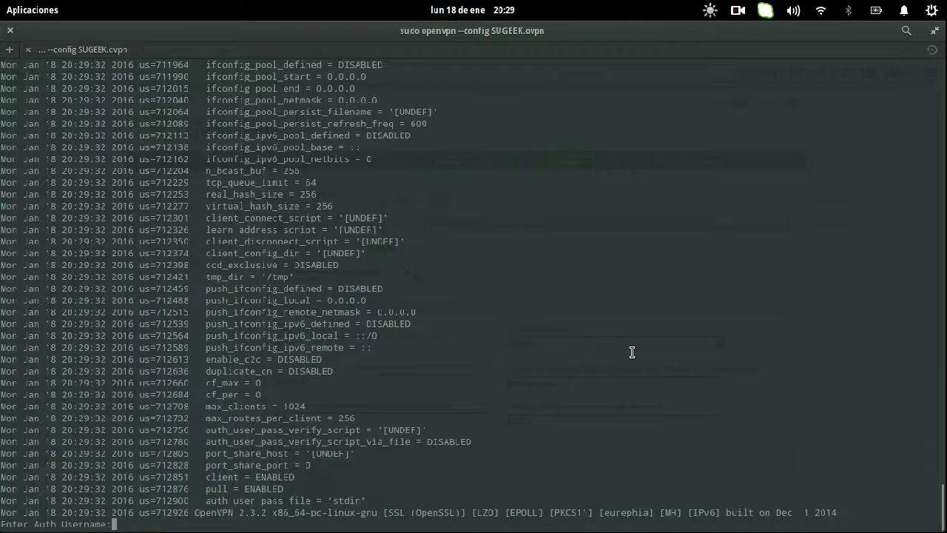
key("Return")
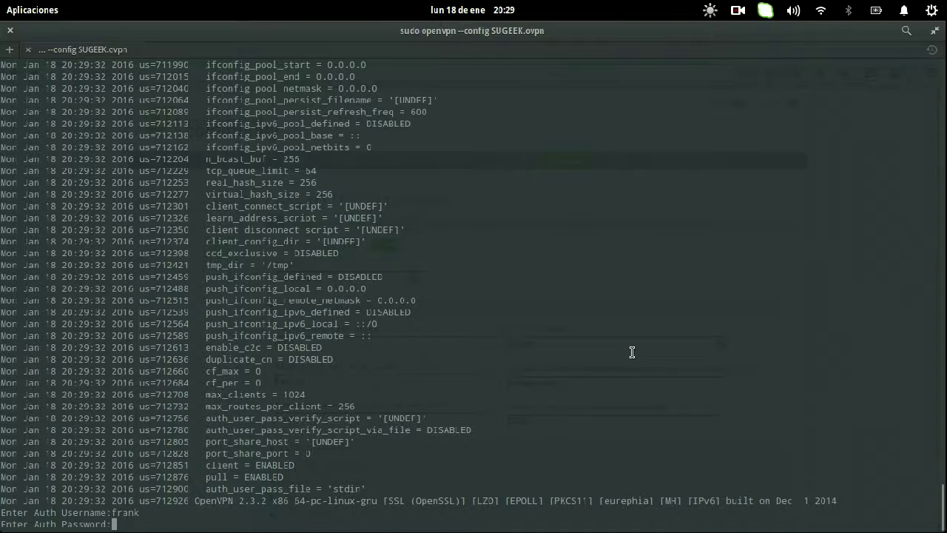
key("Return")
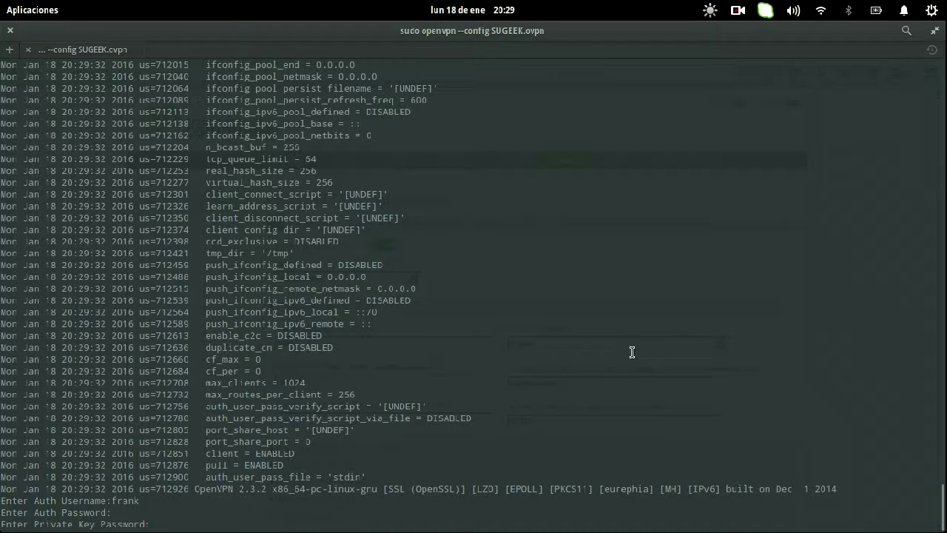
key("Return")
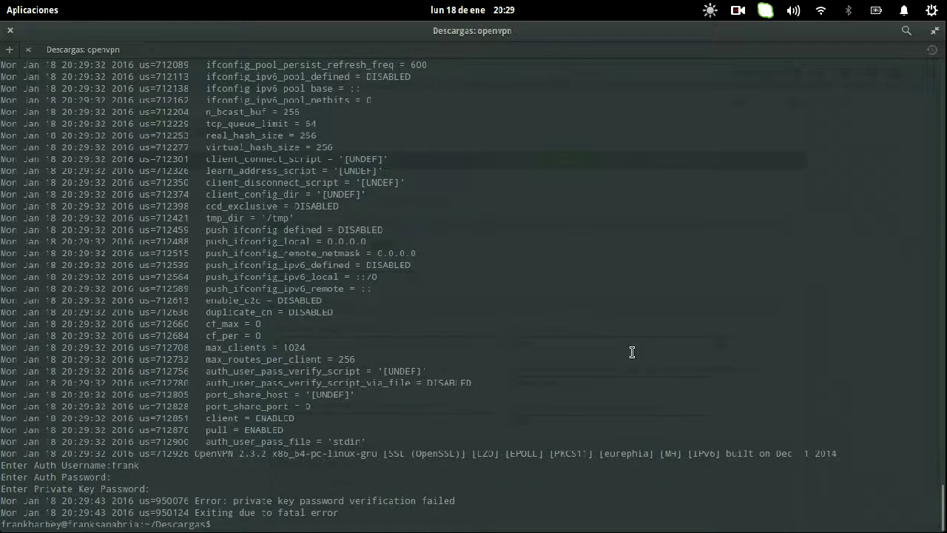
- Rerun the OpenVPN command twice more with the same credentials, each failing the private key check
key("Up")
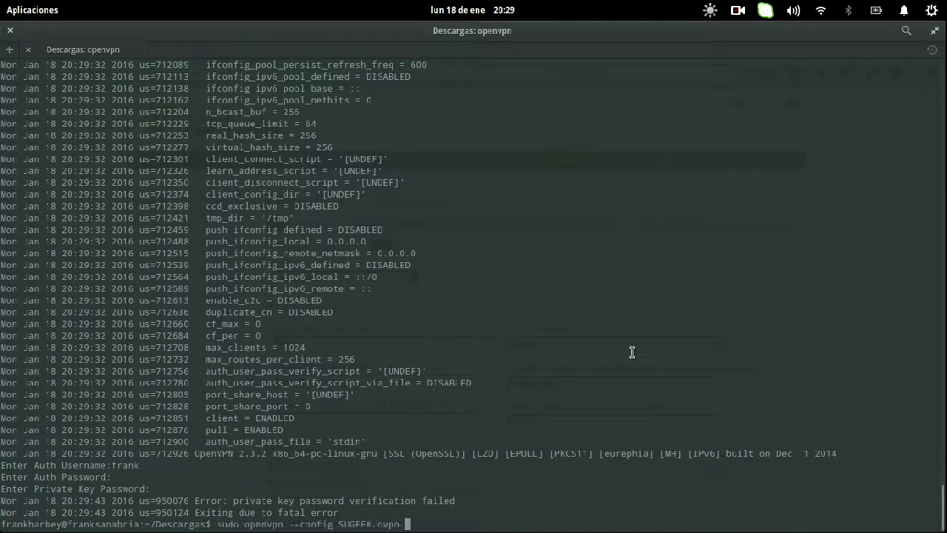
key("Return")
key("Return")
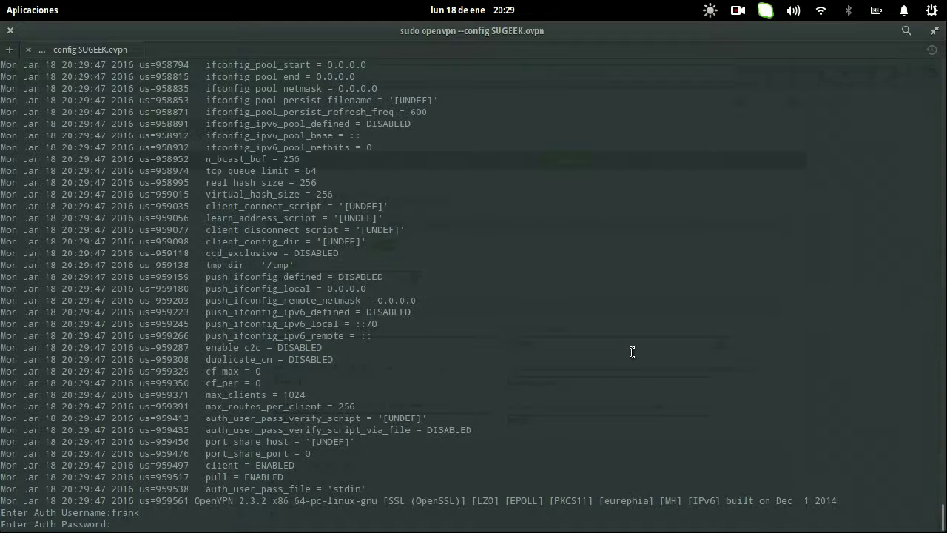
key("Return")
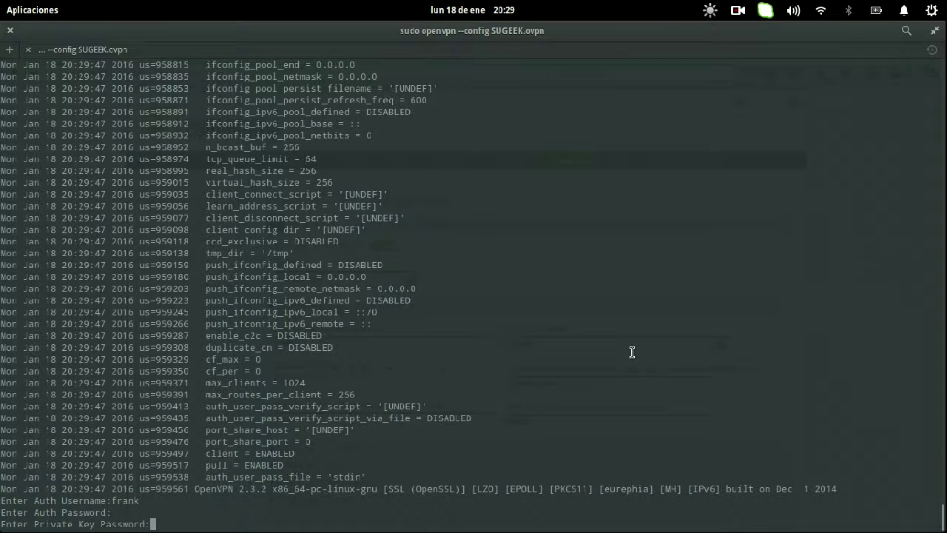
key("Return")
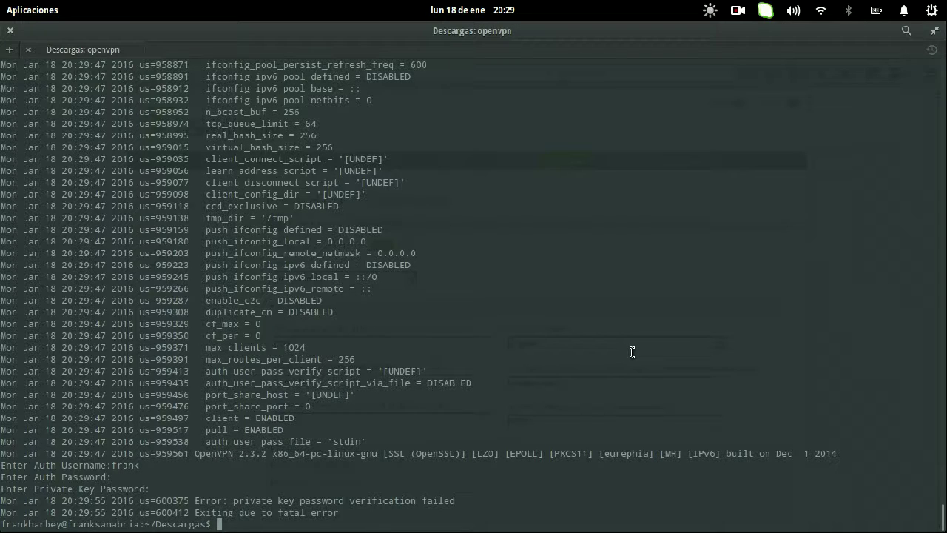
key("Up")
key("Return")
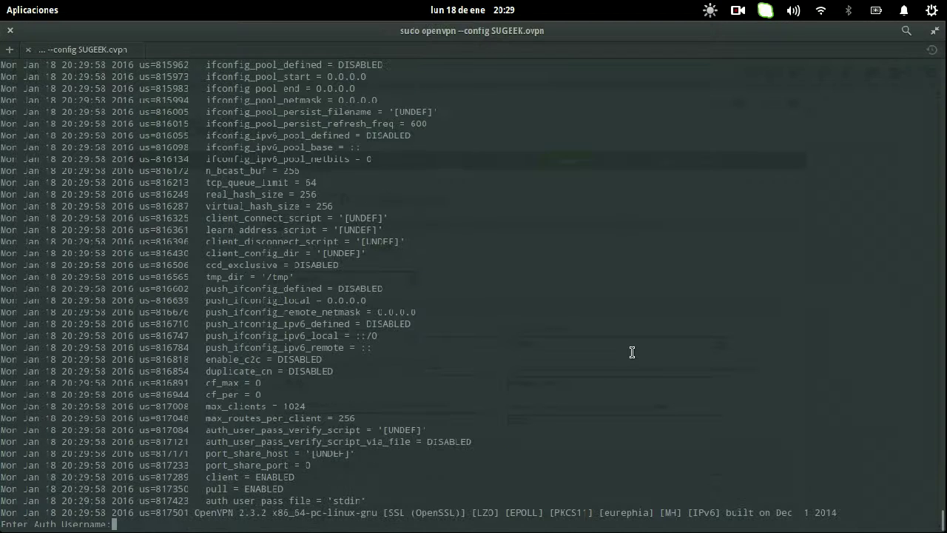
key("Return")
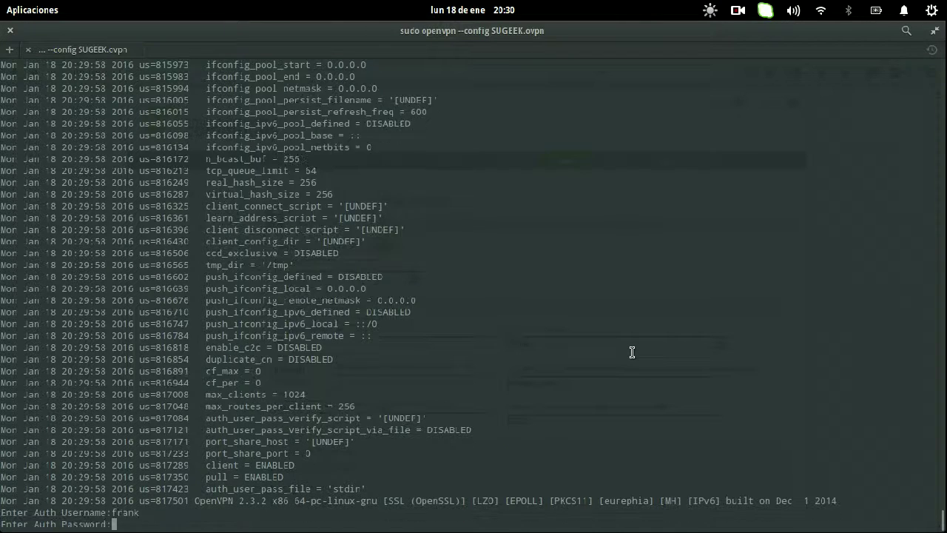
key("Return")
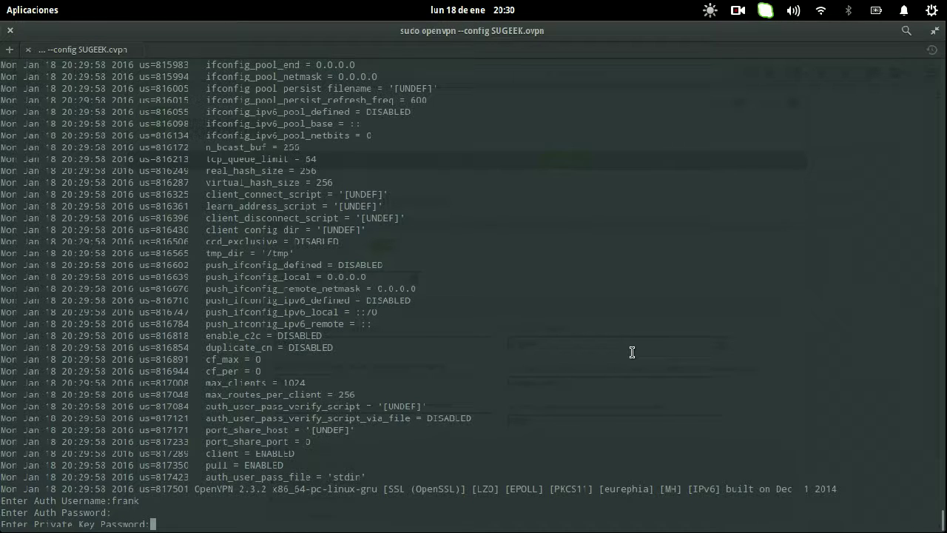
key("Return")
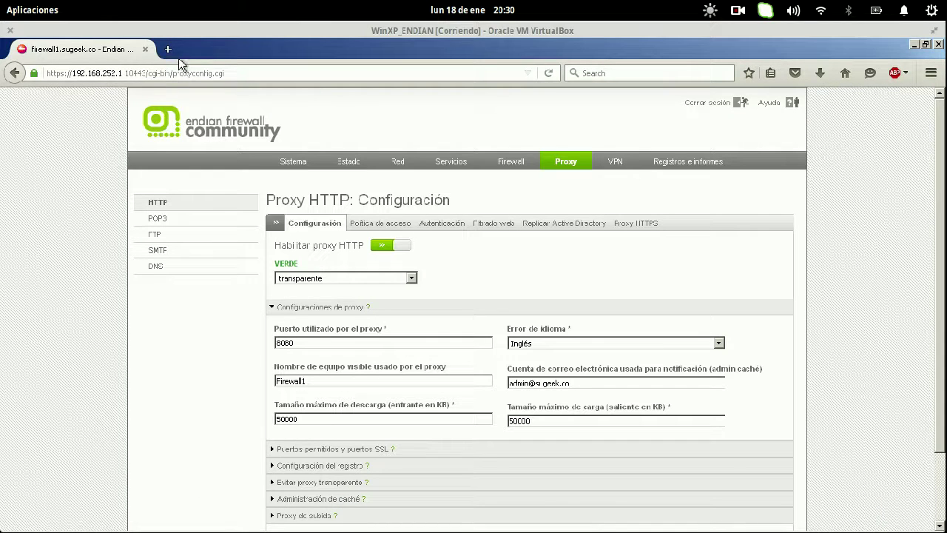
- In a new tab, load putty.org and go to the PuTTY download page
left_click(169, 50)
type("pu")
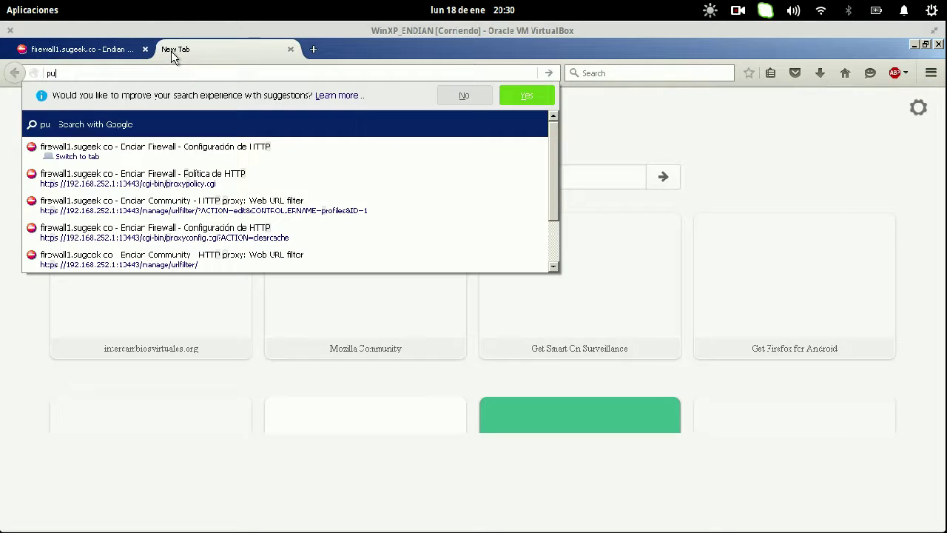
type("tty.c")
key("BackSpace")
type("org")
key("Return")
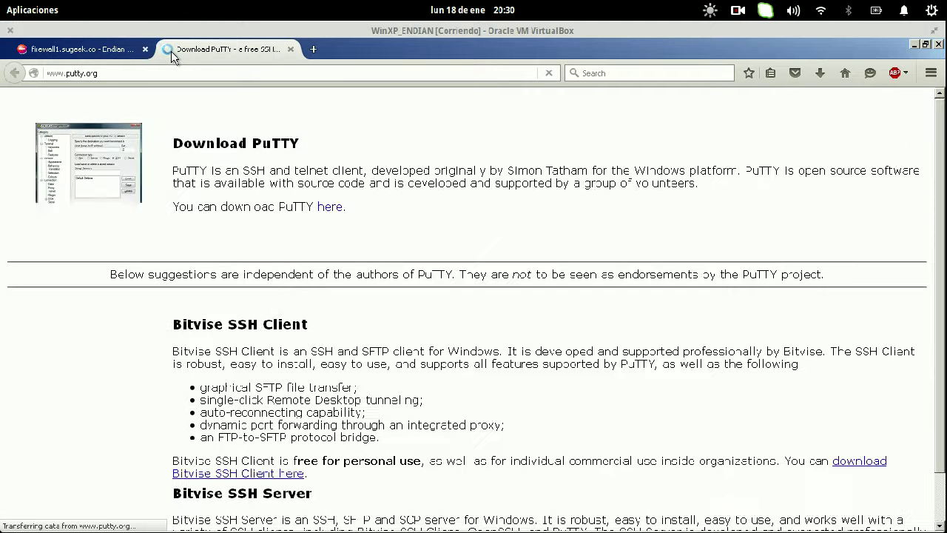
scroll(414, 184, "down", 1)
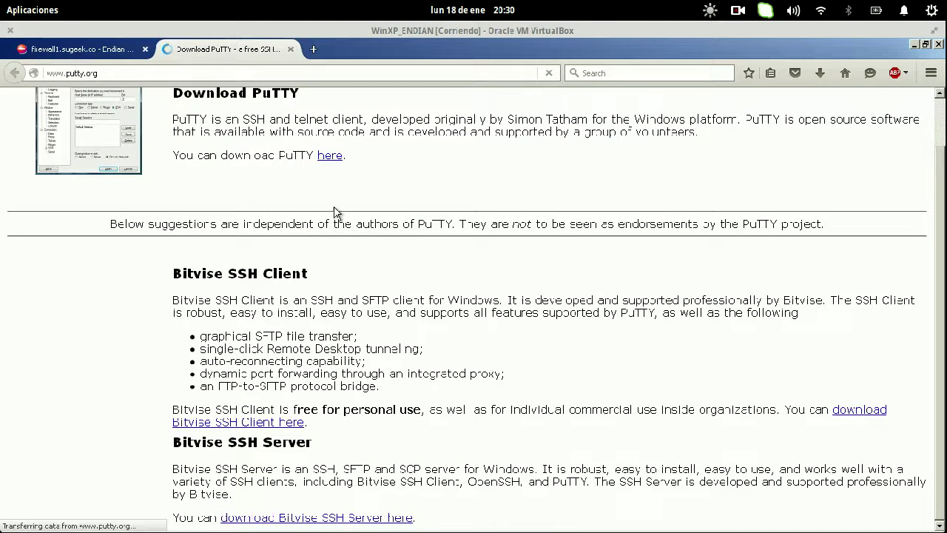
left_click(332, 158)
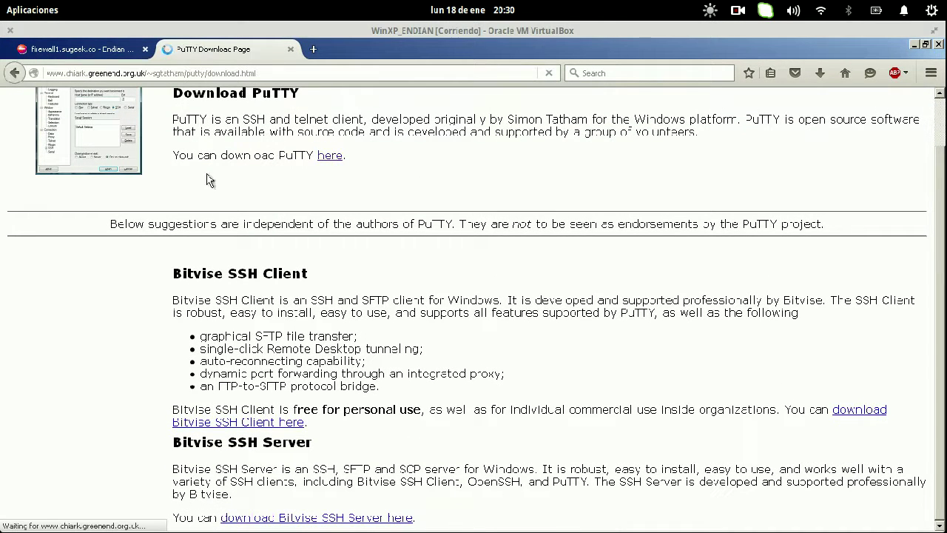
- Review the rows of the firewall's HTTP proxy access policy list
left_click(90, 50)
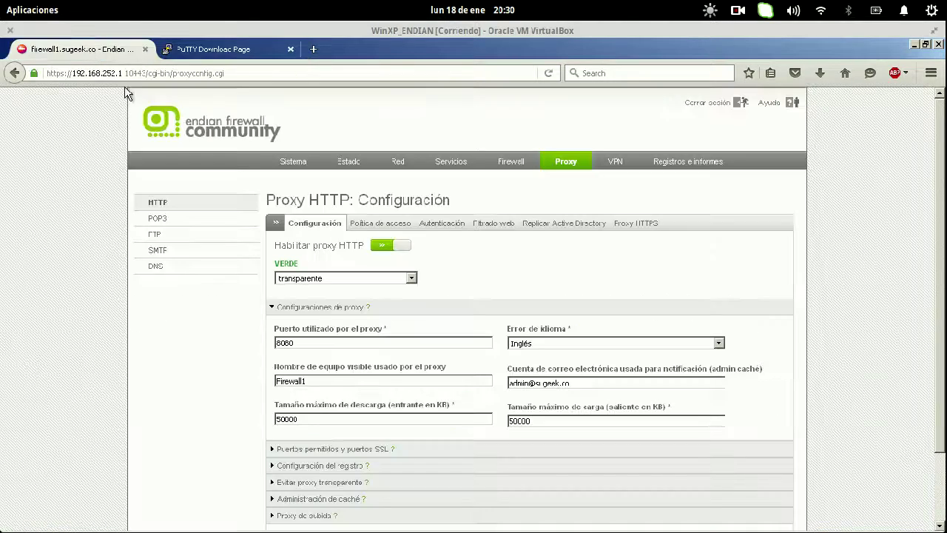
left_click(403, 228)
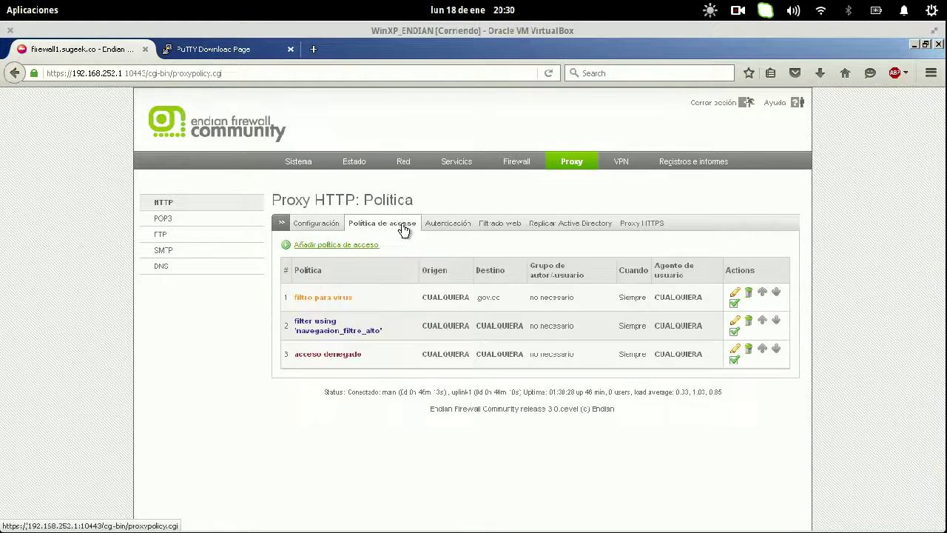
left_click_drag(313, 322, 540, 325)
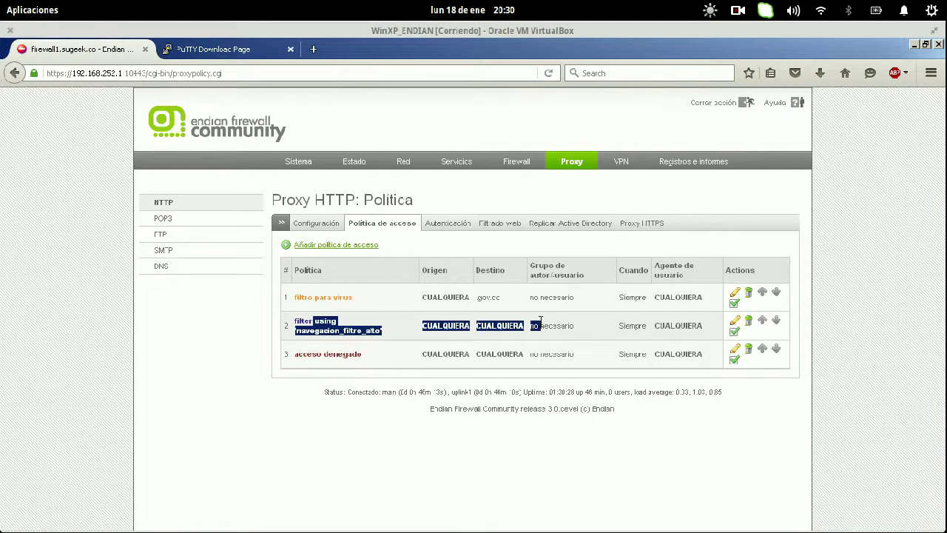
left_click(540, 326)
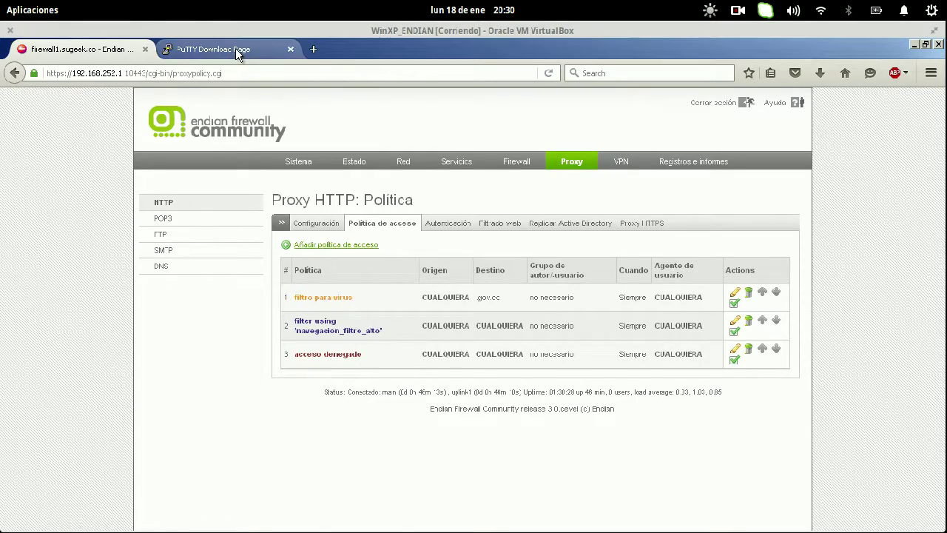
- Download and save putty.exe, then close the PuTTY download tab
left_click(235, 48)
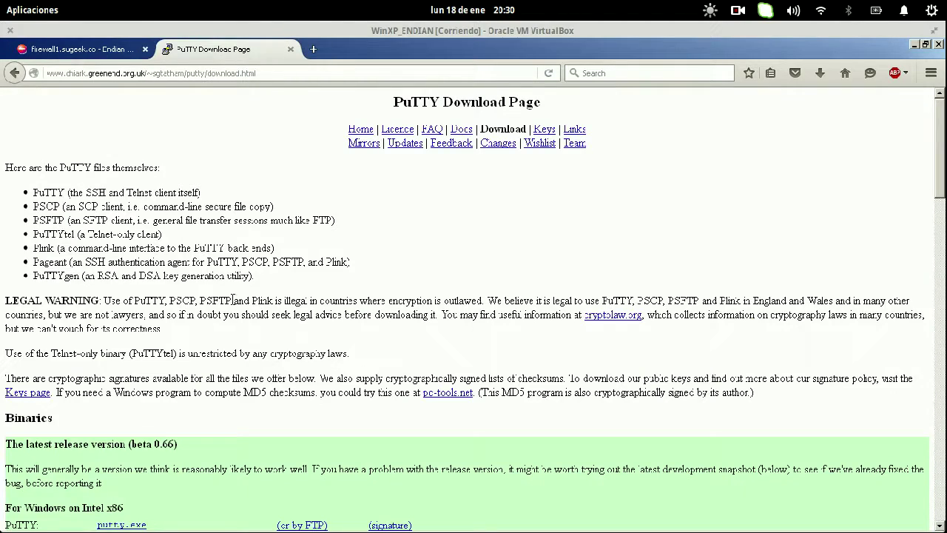
scroll(234, 300, "down", 10)
scroll(232, 304, "up", 4)
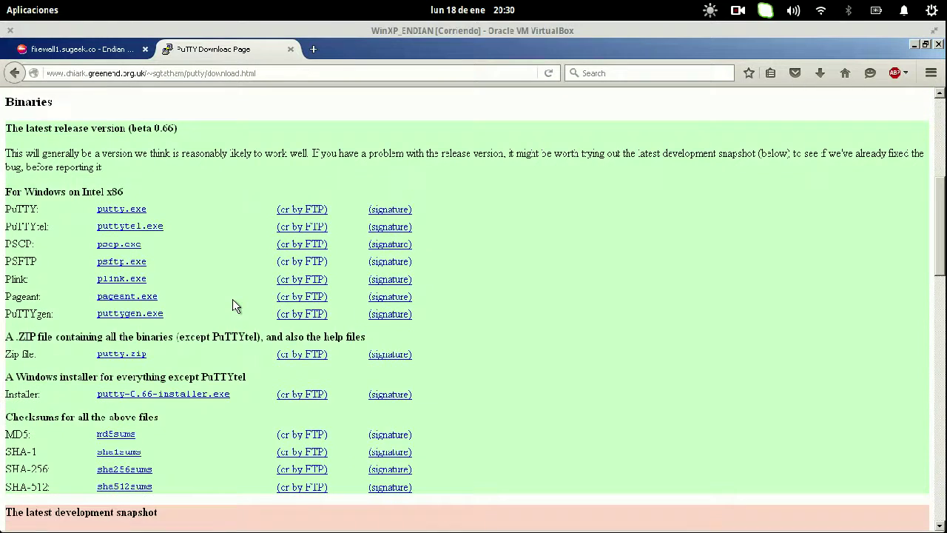
left_click(119, 211)
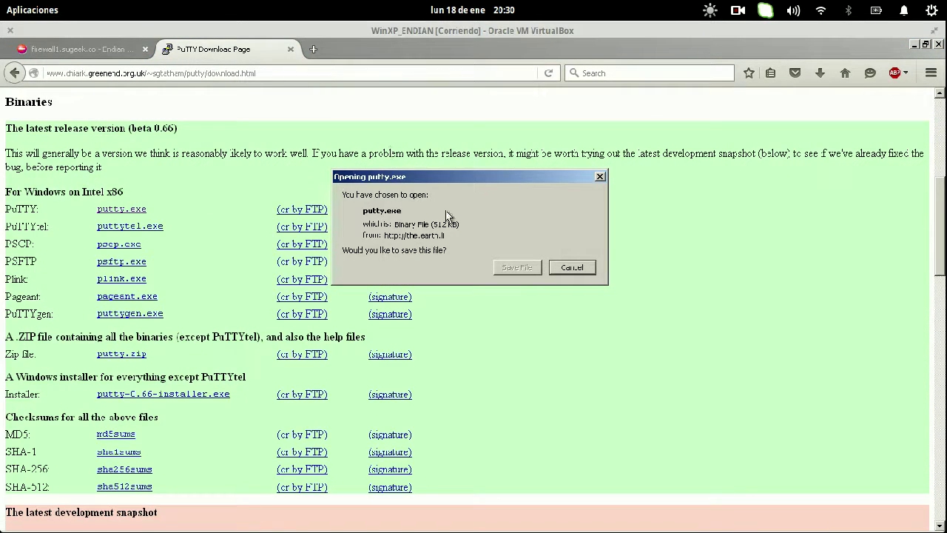
left_click(513, 268)
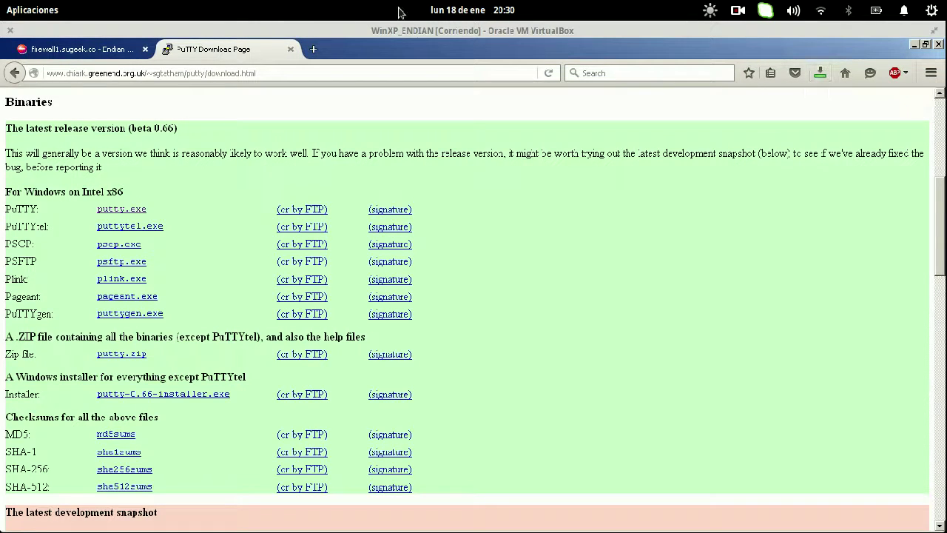
left_click(290, 49)
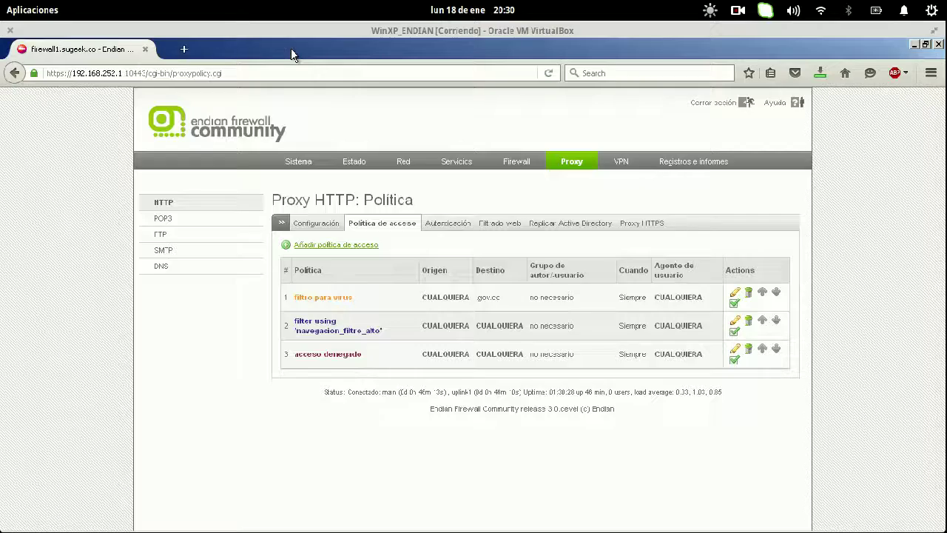
- Launch the downloaded putty.exe, SSH to 192.168.252.1, accept the host key and log in as root
left_click(169, 48)
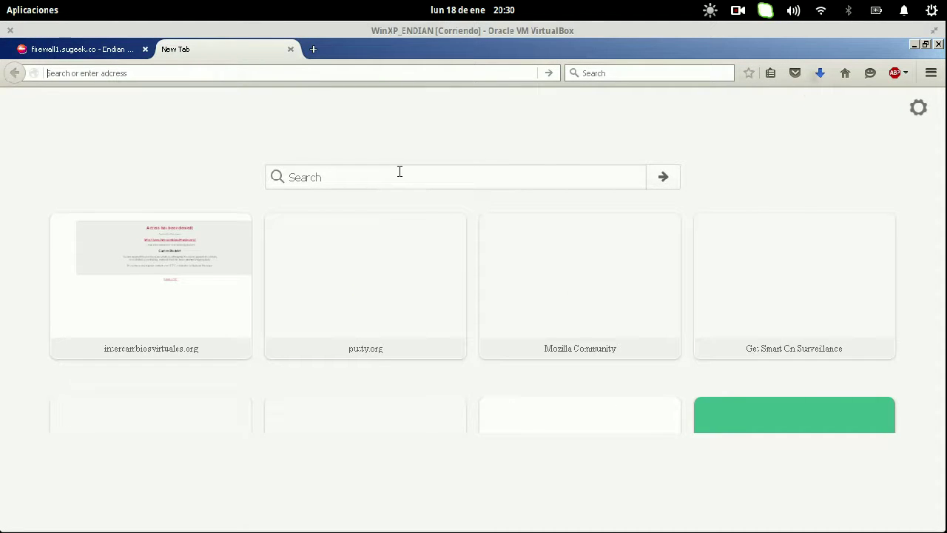
left_click(813, 77)
left_click(724, 120)
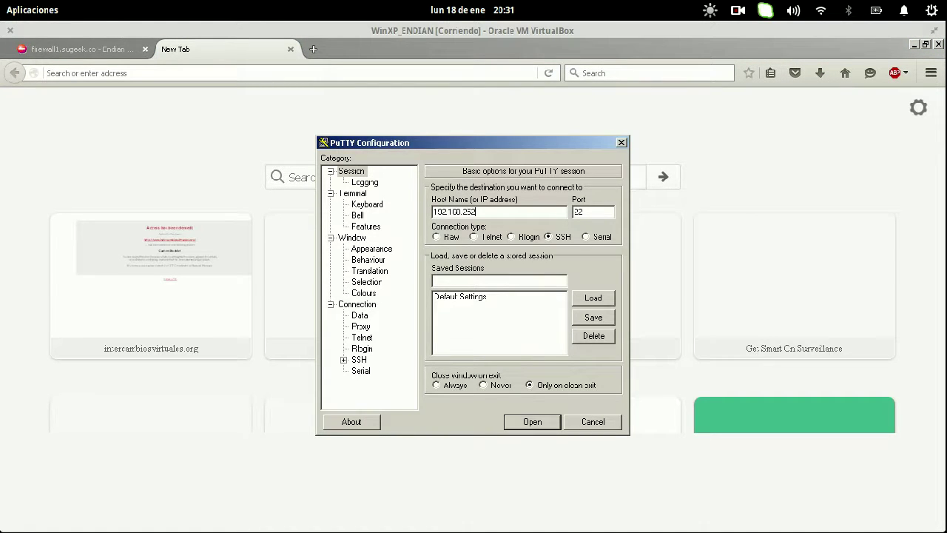
key("Return")
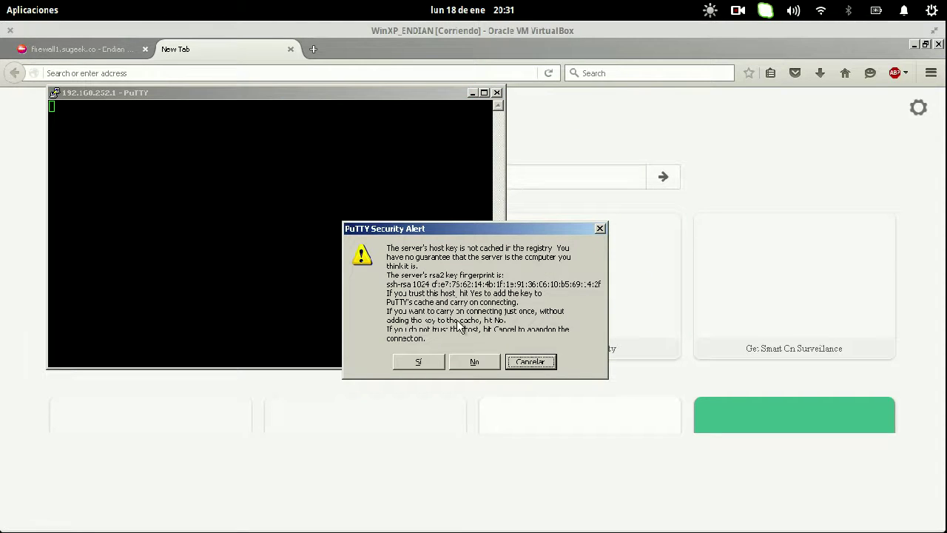
left_click(415, 363)
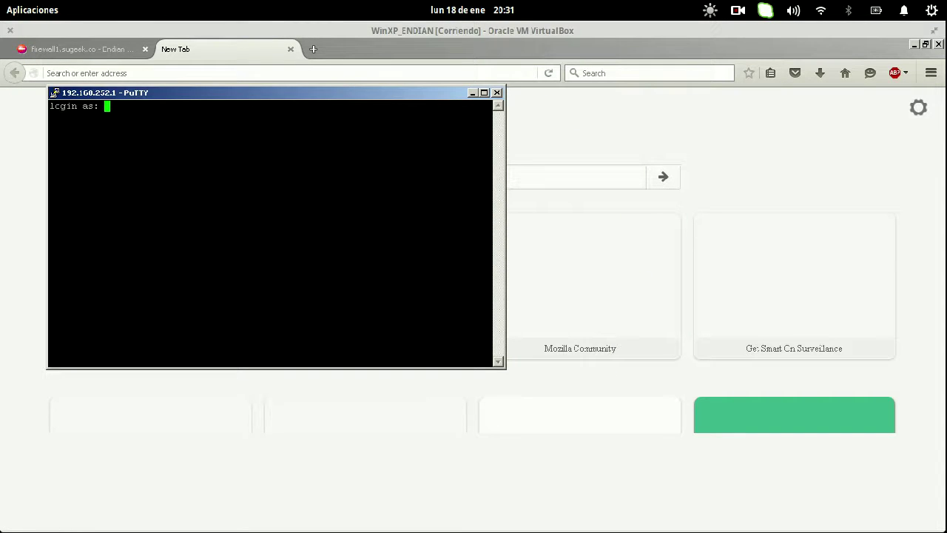
type("root")
key("Return")
key("Return")
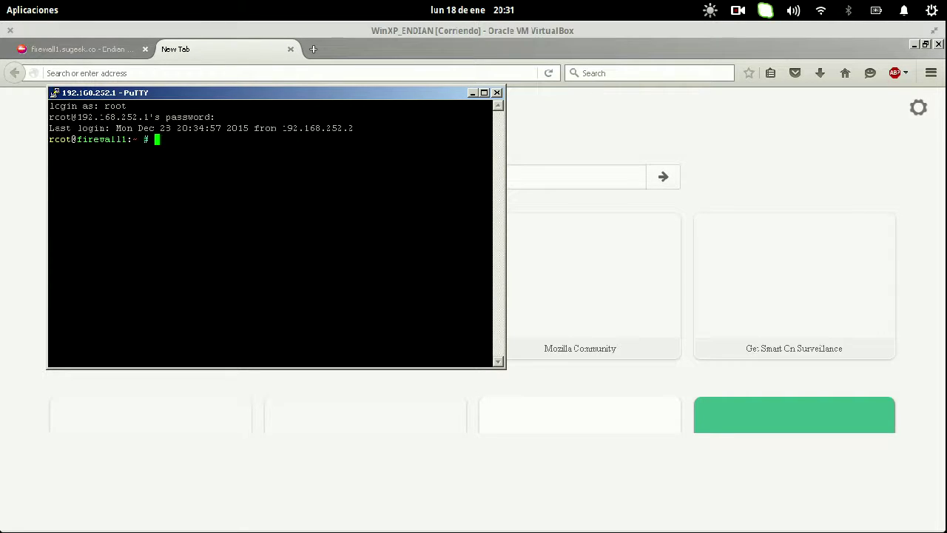
key("BackSpace")
- Return to the virtual machine and bring the firewall admin page to the front
mouse_move(5, 6)
left_click(114, 97)
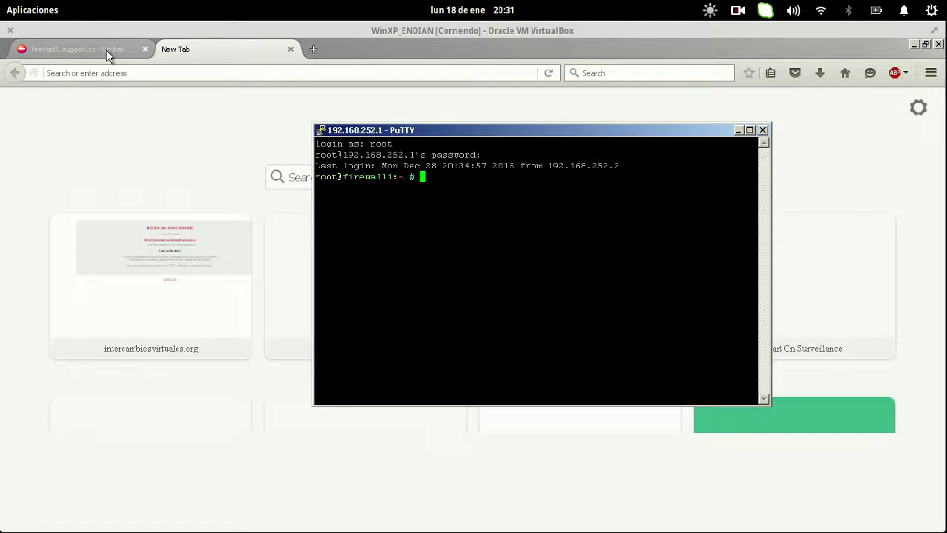
left_click(106, 49)
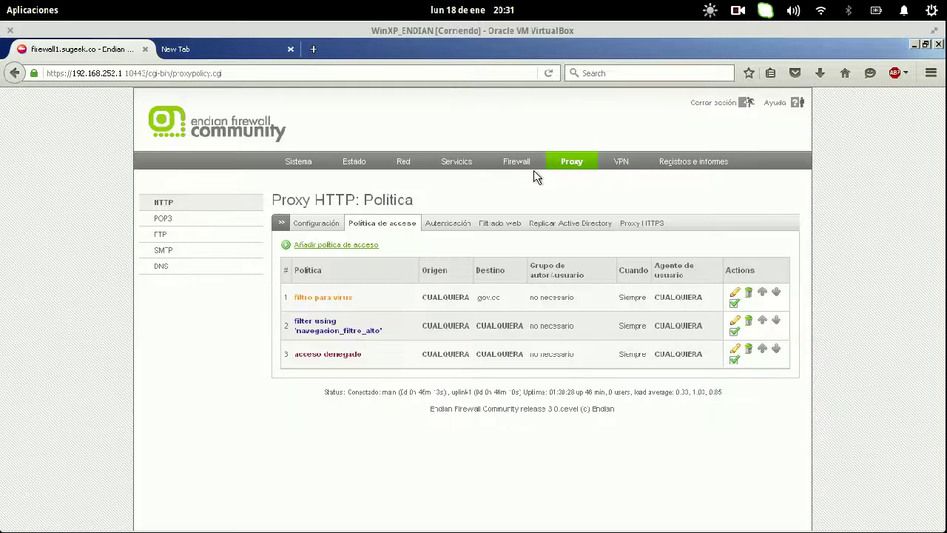
left_click(321, 49)
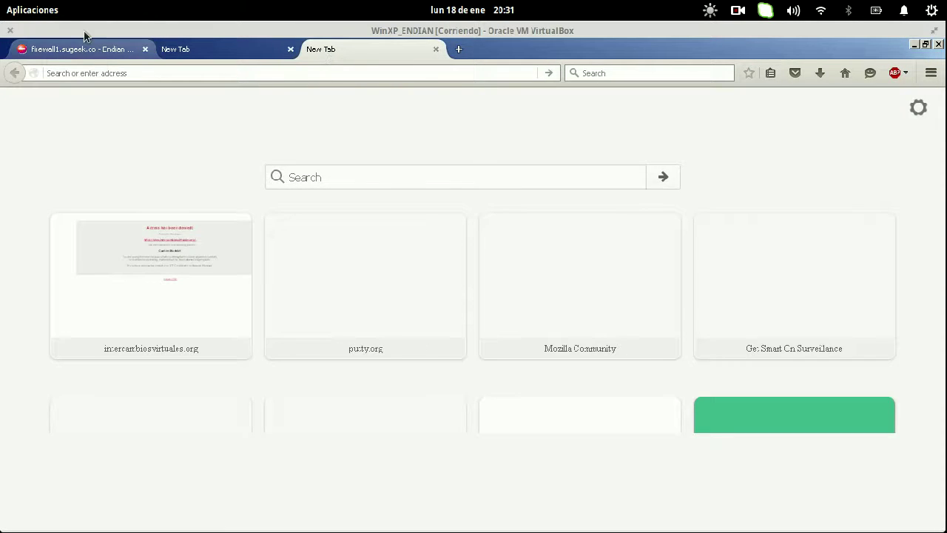
left_click(80, 49)
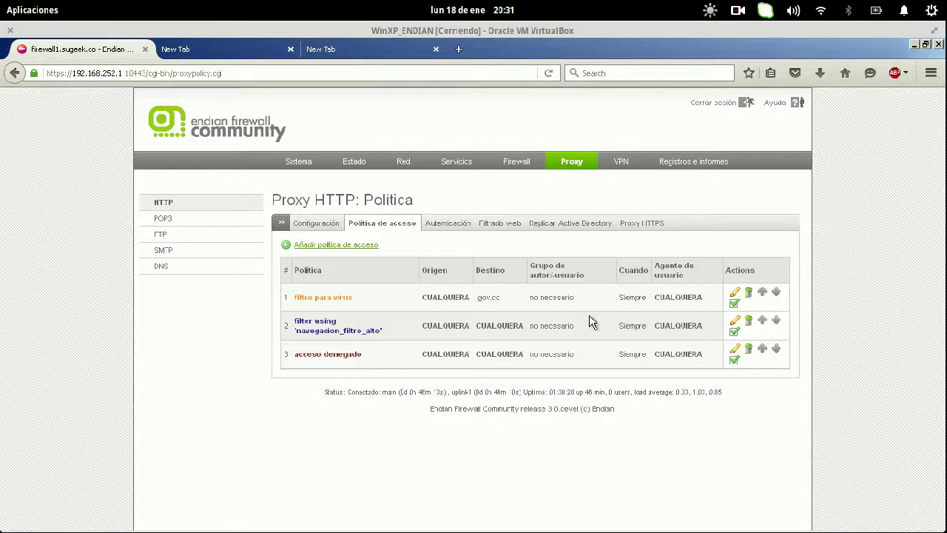
- Start a new access policy with source <CUALQUIERA> and destination type Dominio for vagos.es
left_click(348, 246)
left_click(459, 267)
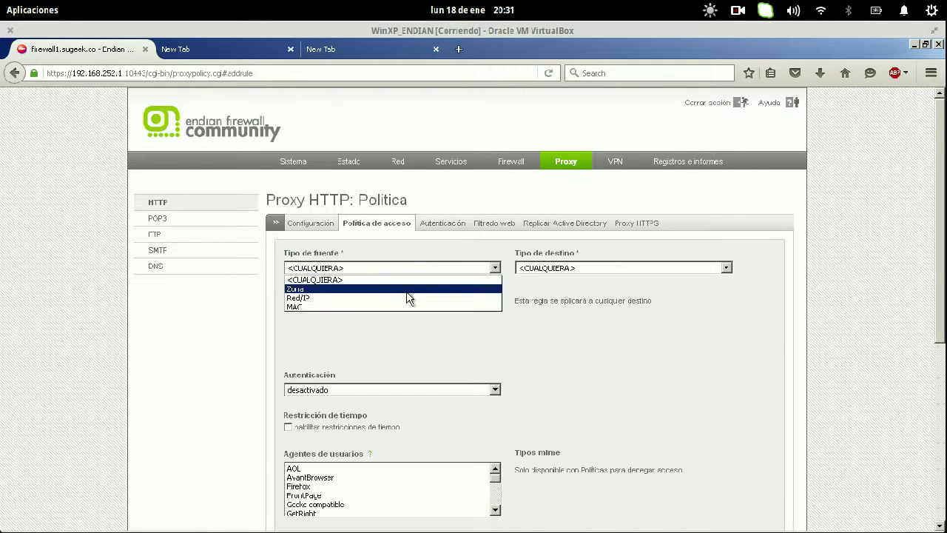
left_click(412, 289)
left_click(436, 270)
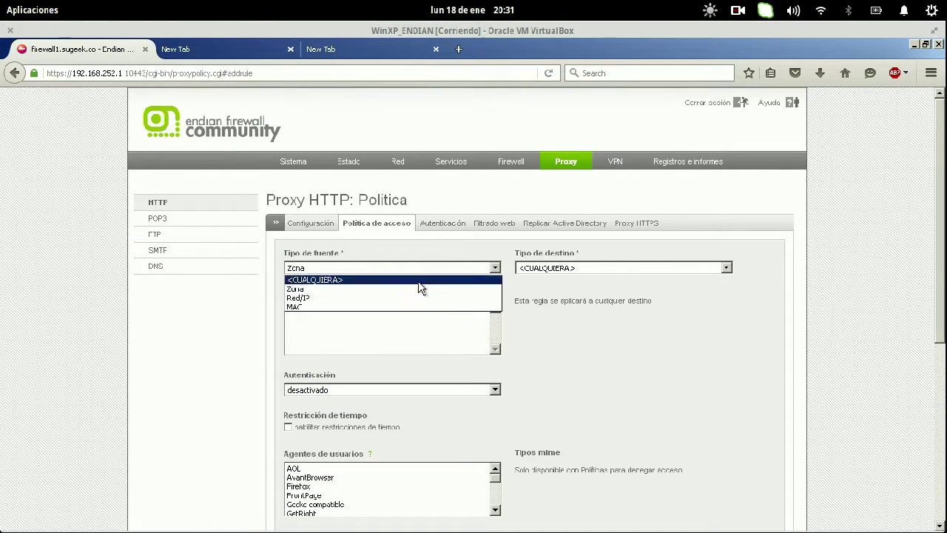
left_click(424, 279)
left_click(619, 267)
left_click(577, 307)
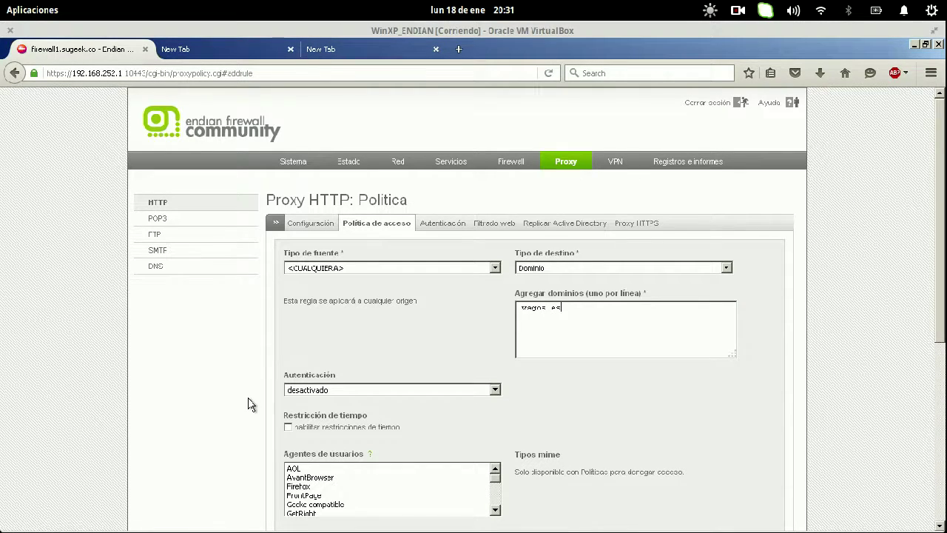
- Set the policy to Denegar acceso in Primera posición, create it and apply the changes
scroll(250, 403, "down", 5)
left_click(575, 258)
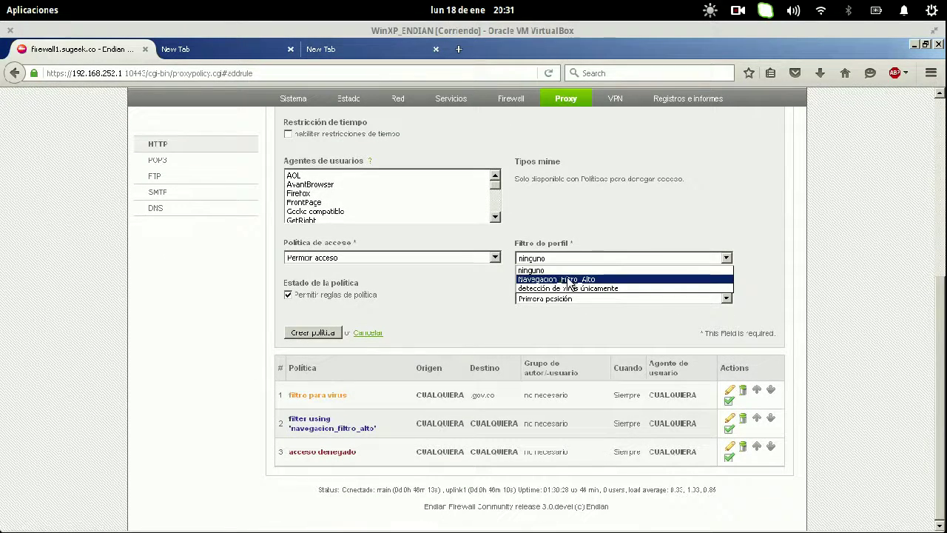
left_click(407, 258)
left_click(371, 275)
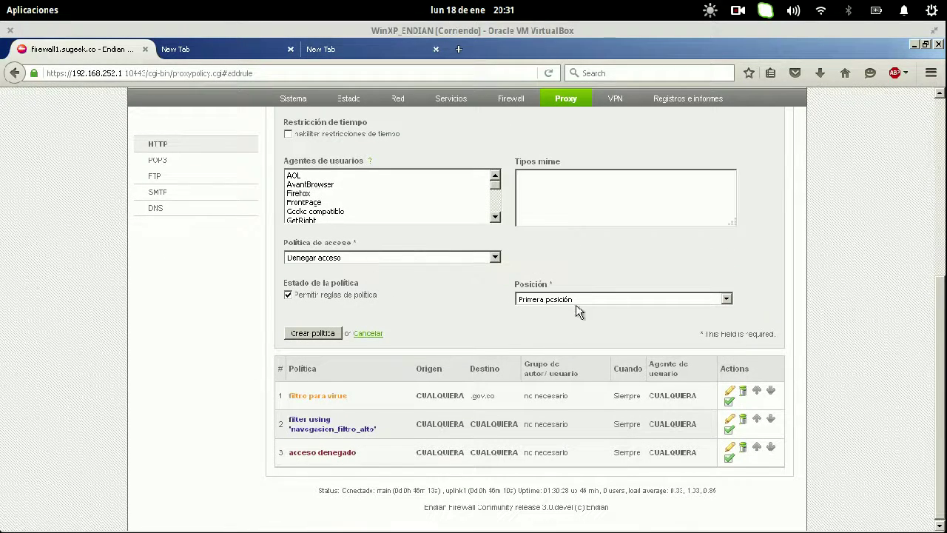
left_click(566, 305)
left_click(567, 310)
left_click(329, 332)
left_click(411, 287)
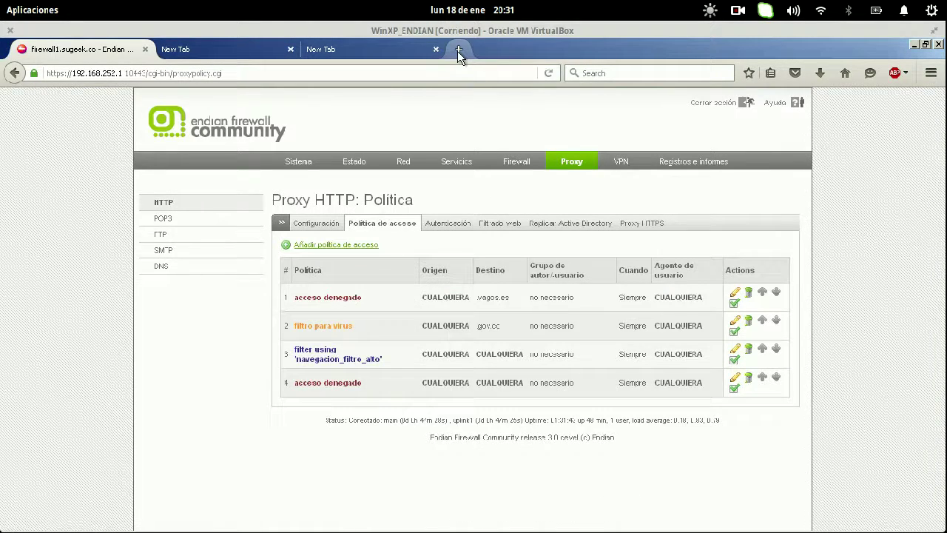
left_click(458, 50)
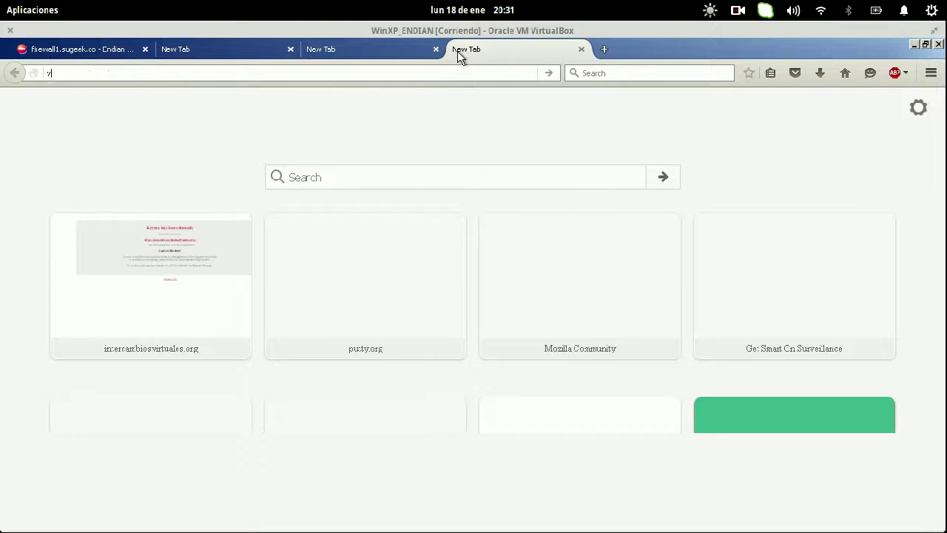
- Load vagos.es and confirm Endian returns the Access Denied page
type("vagos.es")
key("Return")
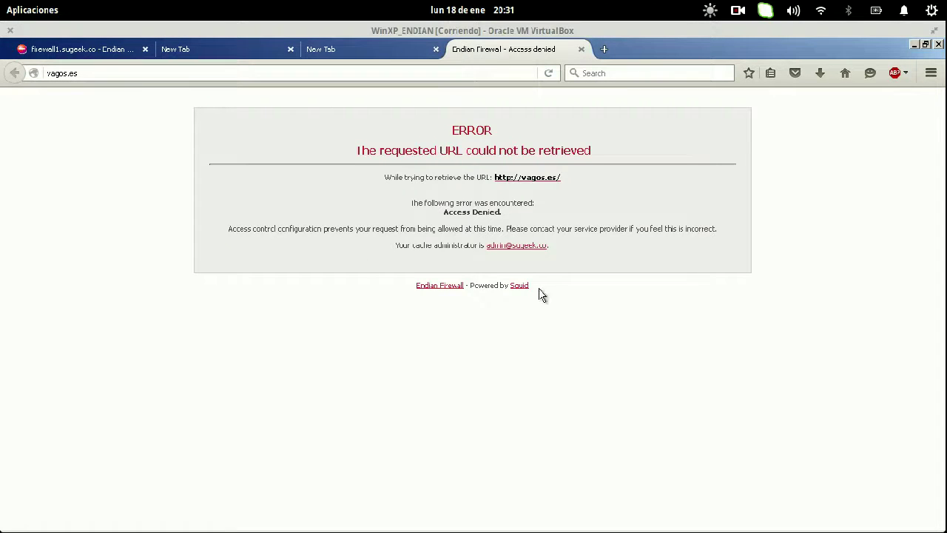
left_click_drag(541, 292, 512, 286)
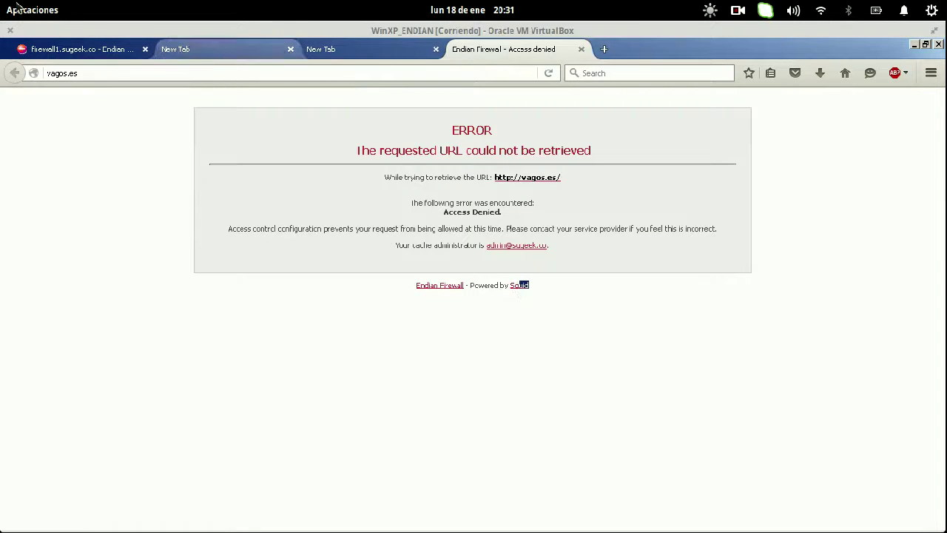
- Back in the Windows VM, look at the taskbar properties
mouse_move(0, 0)
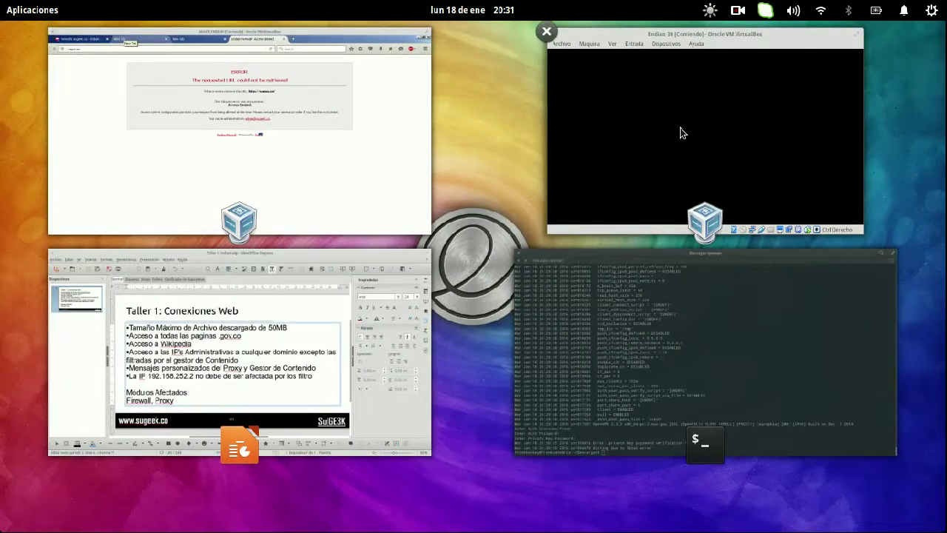
left_click(429, 153)
mouse_move(0, 0)
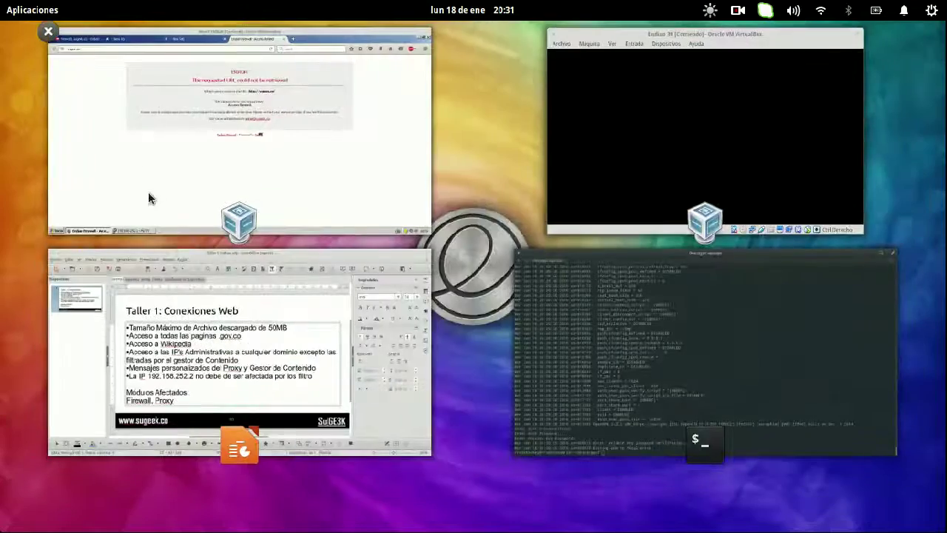
left_click(148, 191)
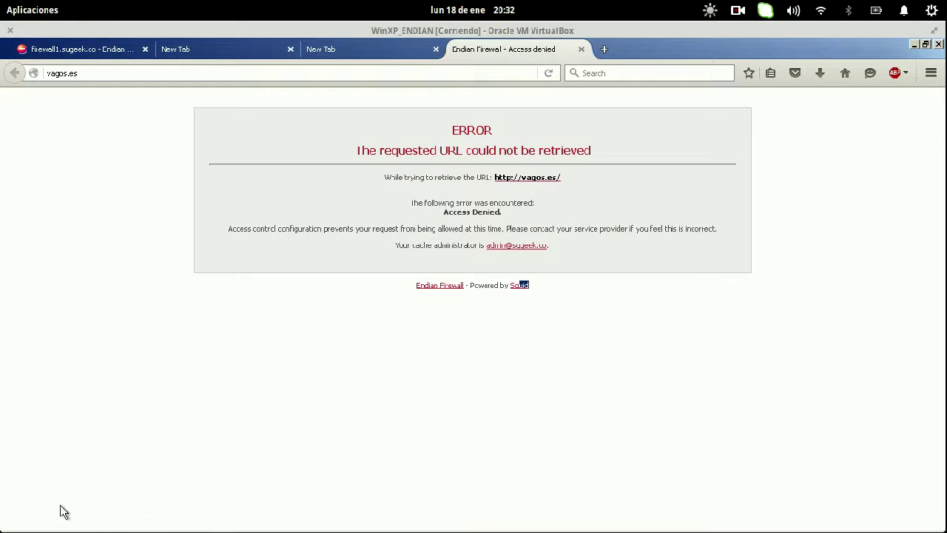
mouse_move(20, 523)
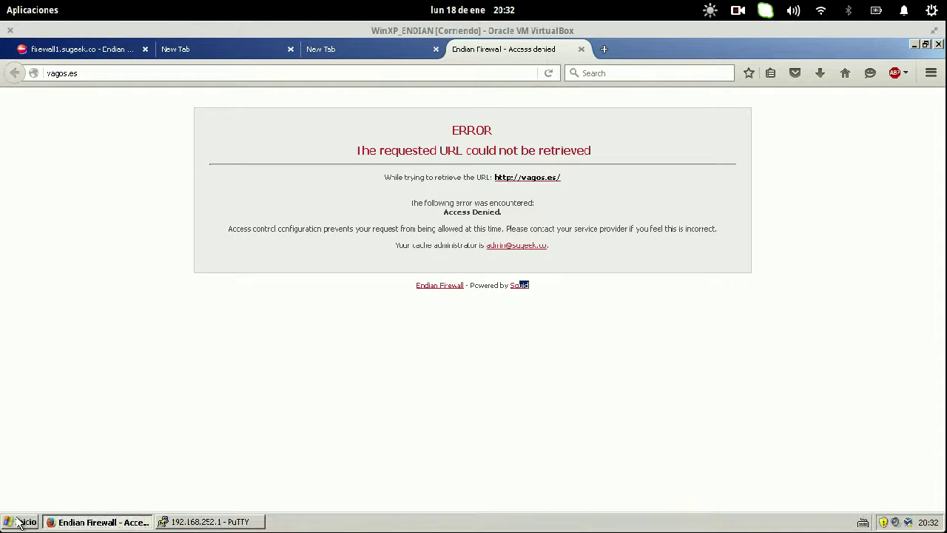
right_click(286, 522)
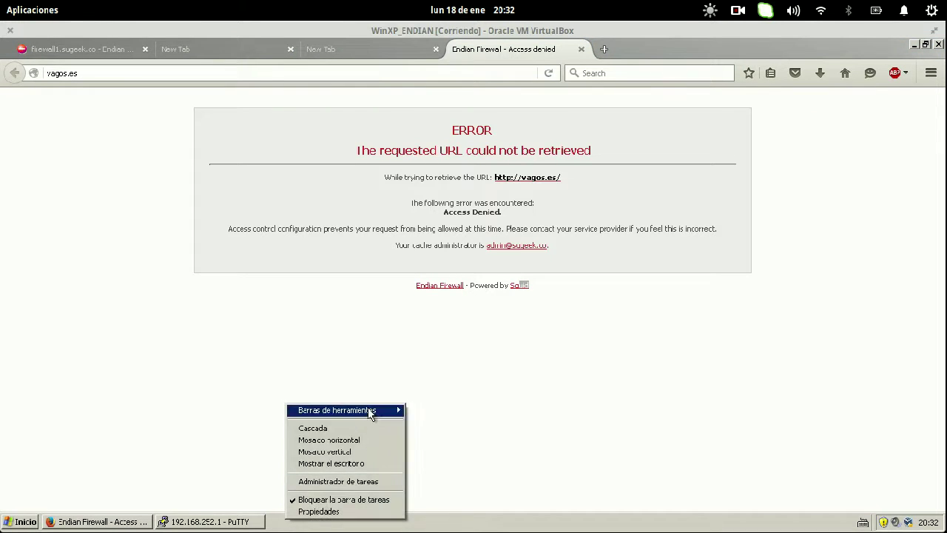
left_click(349, 512)
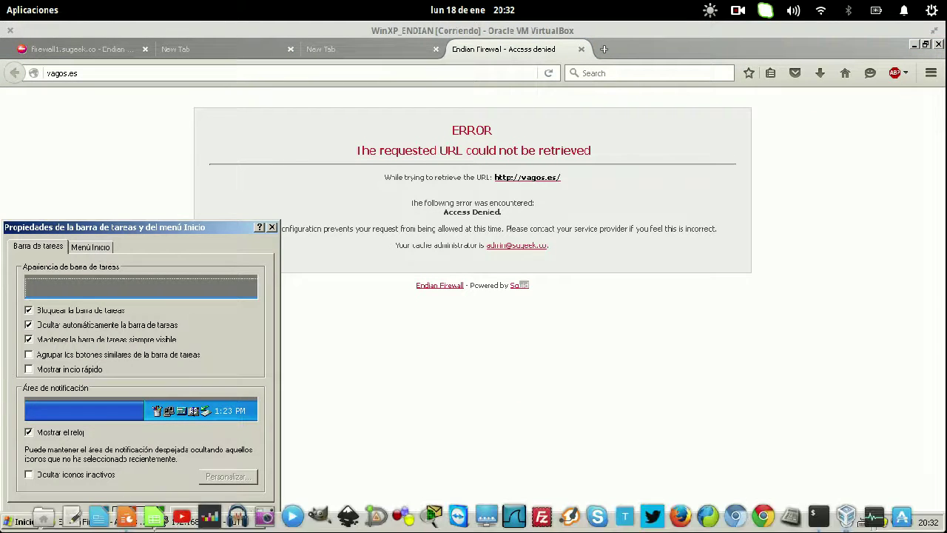
left_click(180, 514)
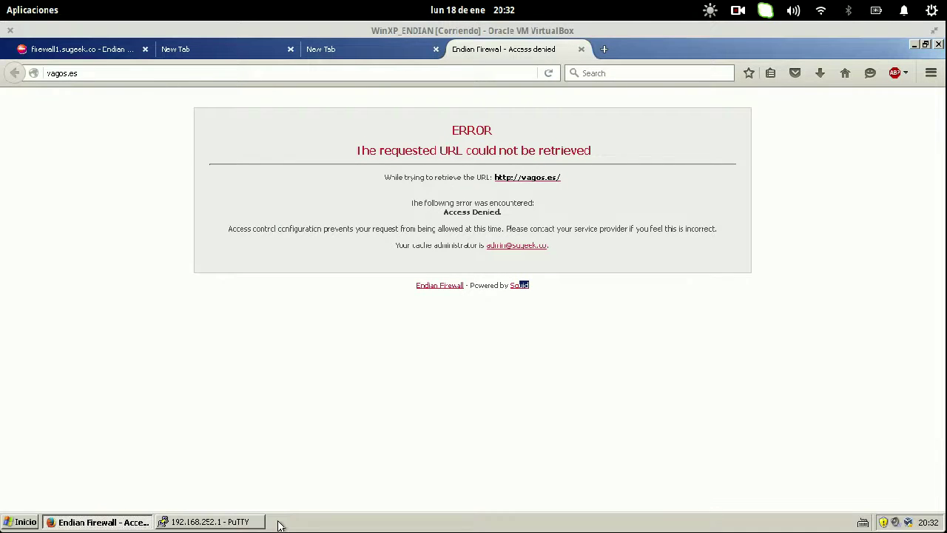
- Unlock the taskbar, move it to the left edge, narrow it and lock it again
right_click(279, 523)
left_click(323, 502)
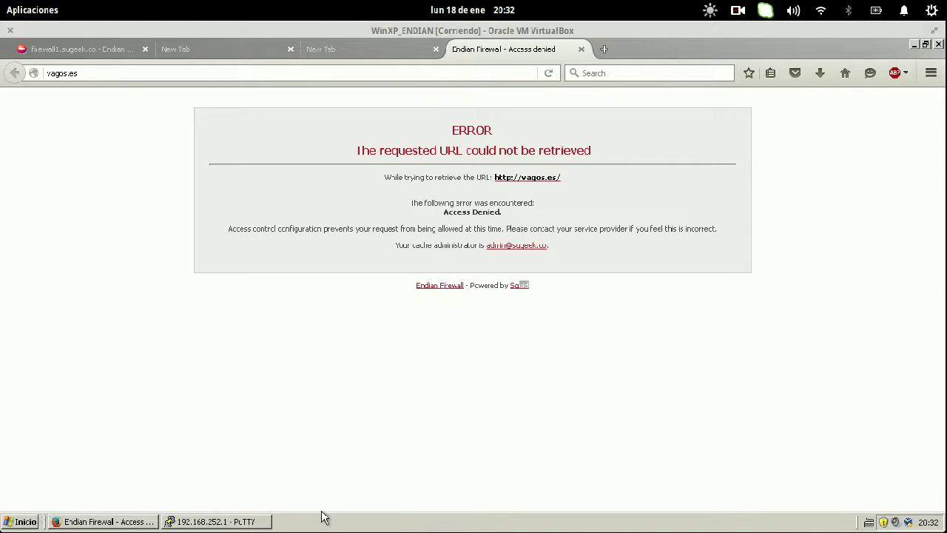
left_click_drag(321, 525, 11, 314)
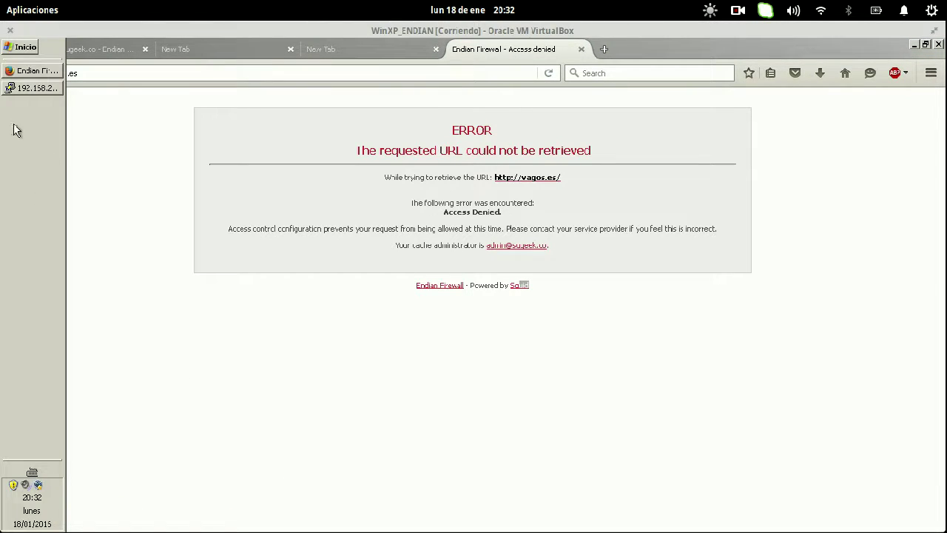
left_click_drag(65, 135, 31, 136)
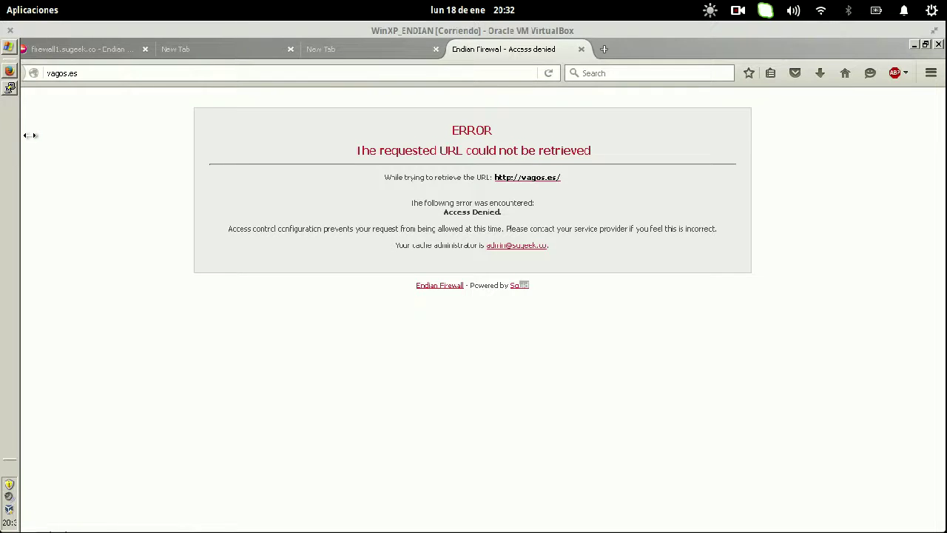
right_click(13, 150)
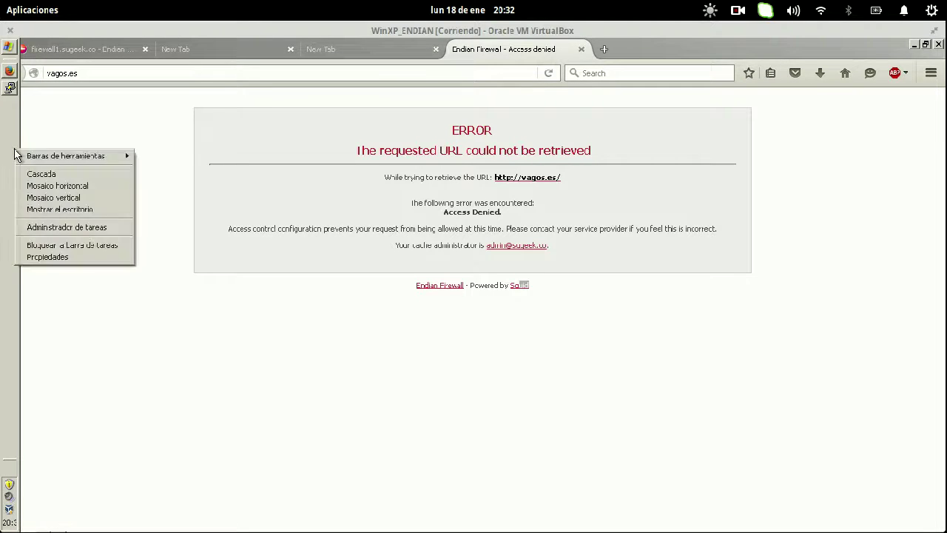
left_click(81, 246)
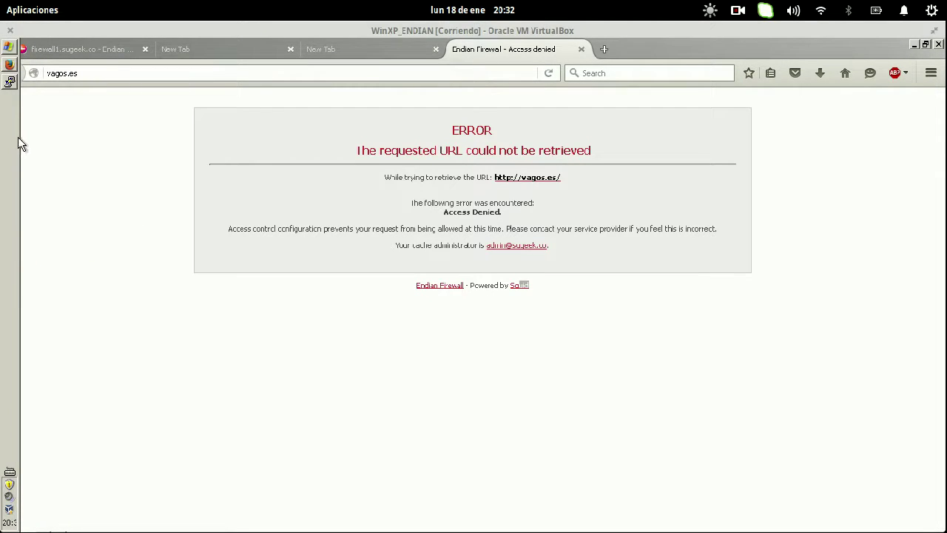
- In the PuTTY root shell, cd into /usr/share/squid/errors and list its language folders
left_click(9, 82)
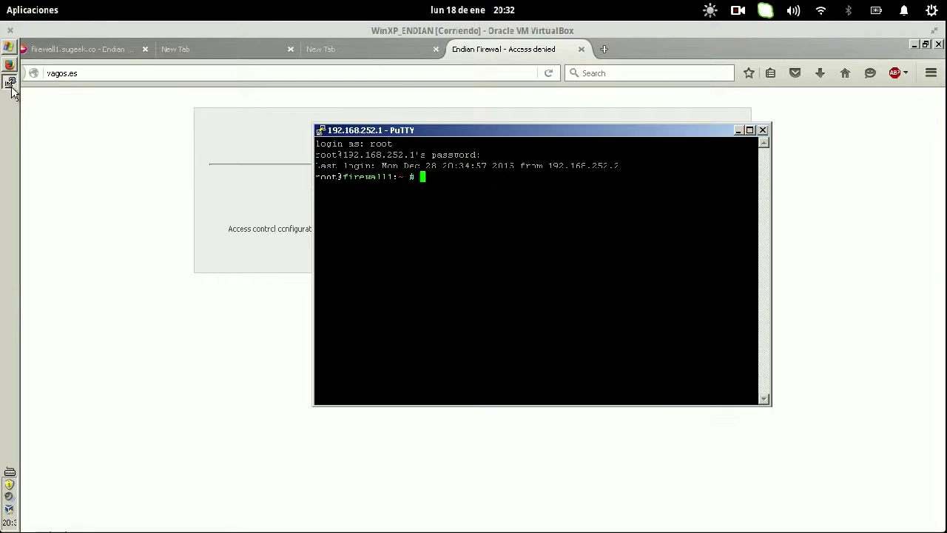
type("cd ")
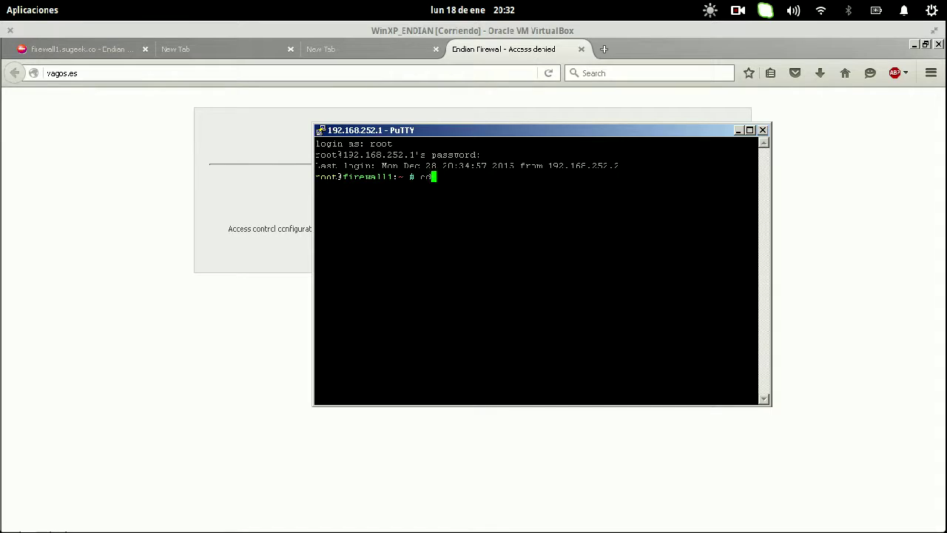
type("find")
key("BackSpace")
key("BackSpace")
key("BackSpace")
type("cd /usr/share/squid/")
key("Return")
type("ls")
key("Return")
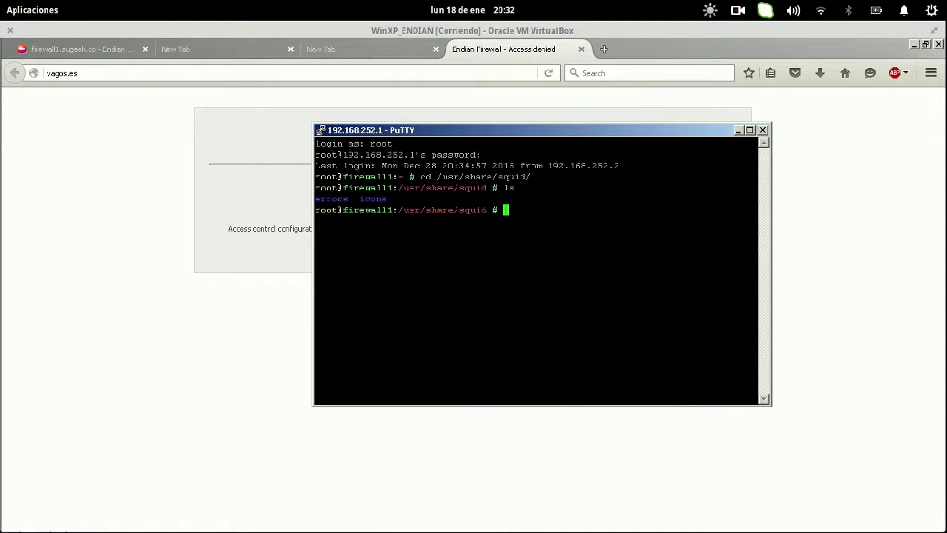
type("cd errors/")
key("Return")
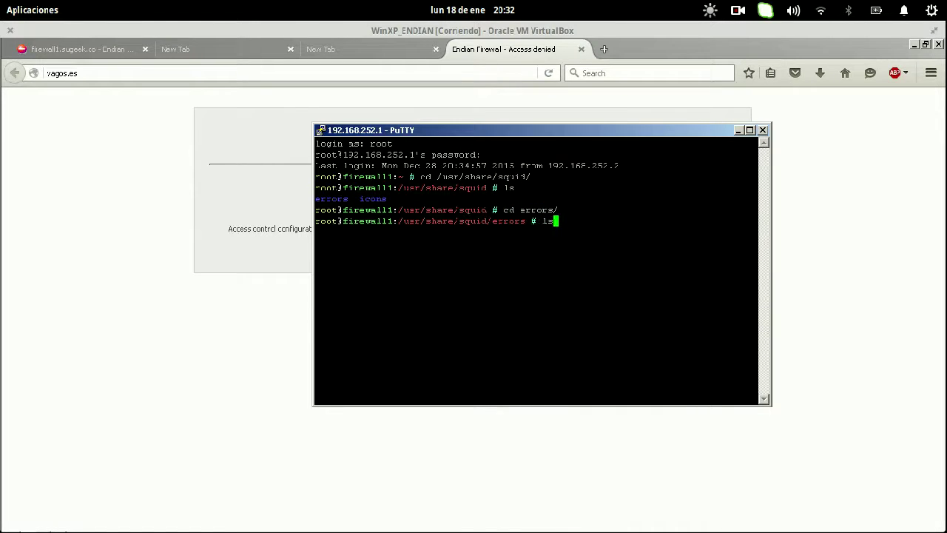
type("ls")
key("Return")
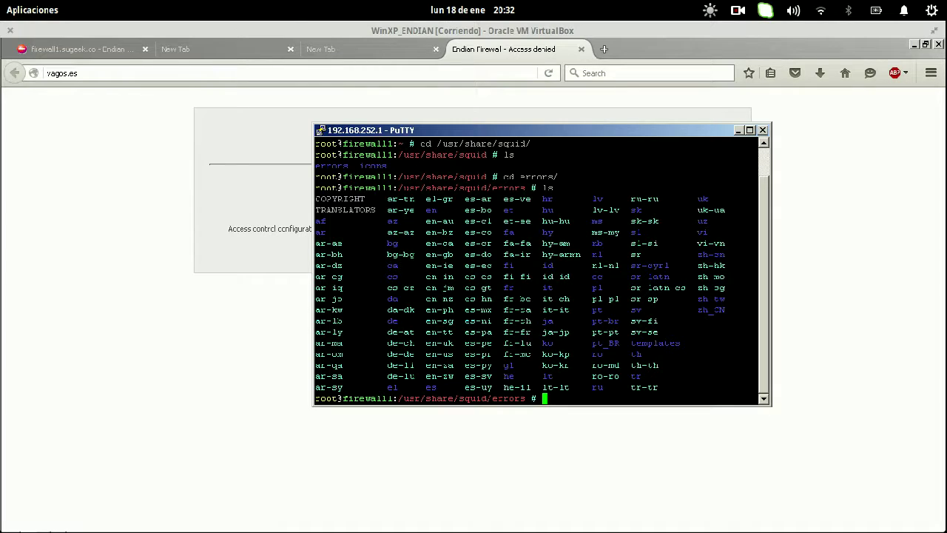
left_click(83, 49)
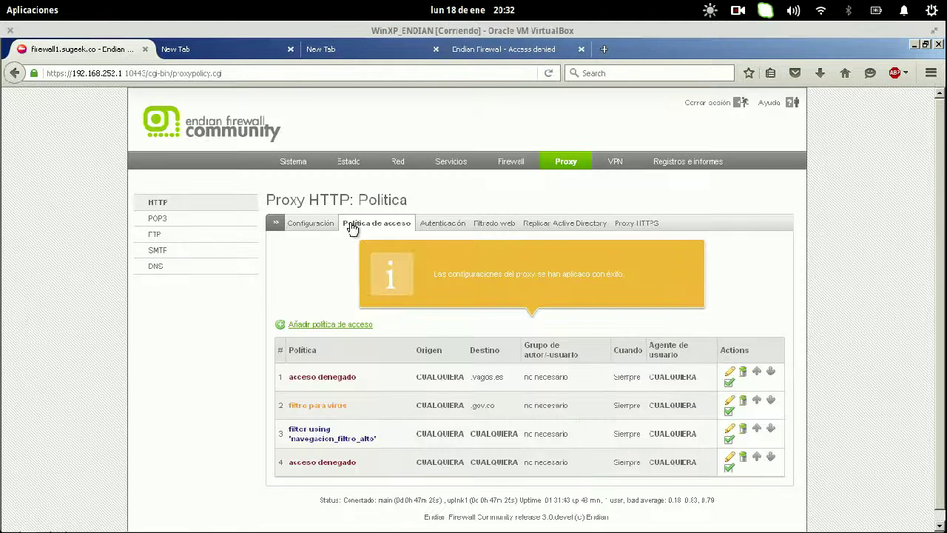
- On the HTTP proxy configuration page, check the error language options, leaving Inglés selected
left_click(320, 226)
left_click(631, 340)
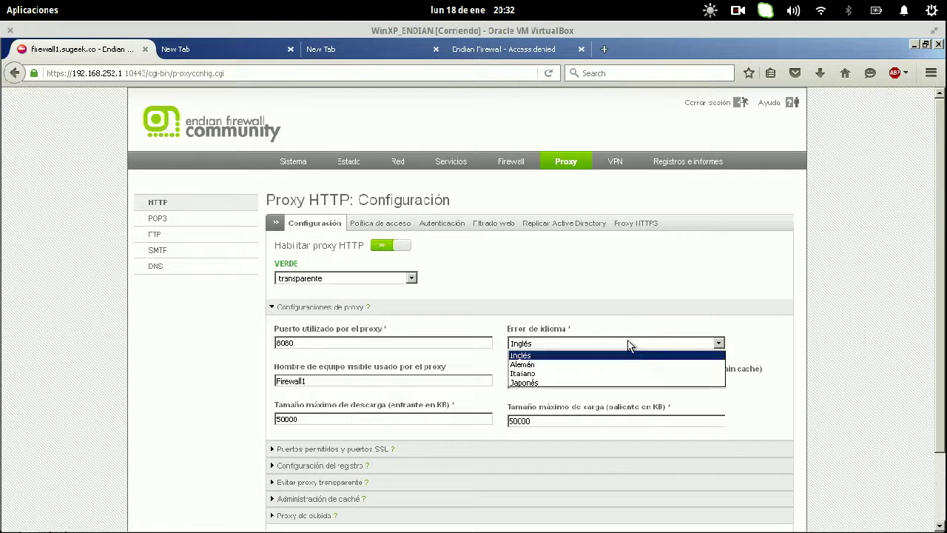
left_click(661, 296)
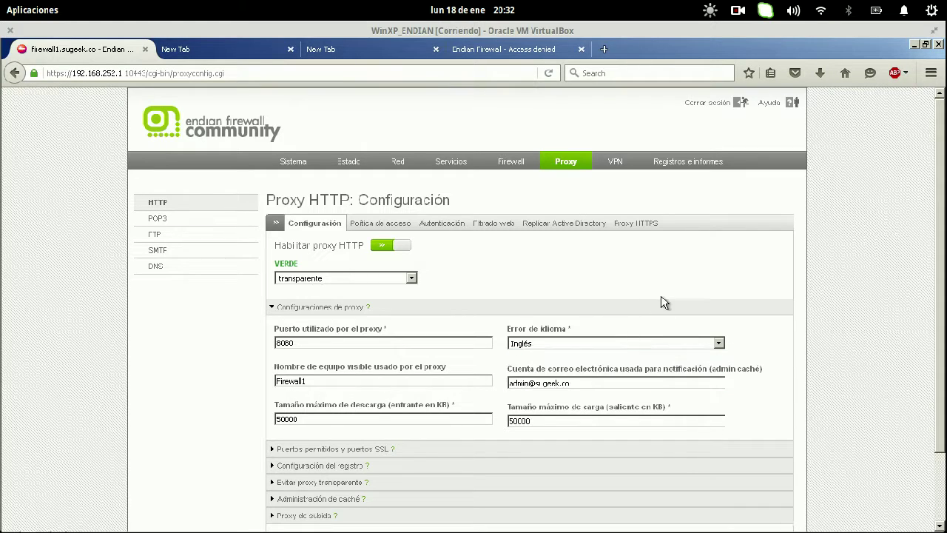
- Rename squid error folder en to en_backup and es to en, then reload the vagos.es page
left_click(19, 93)
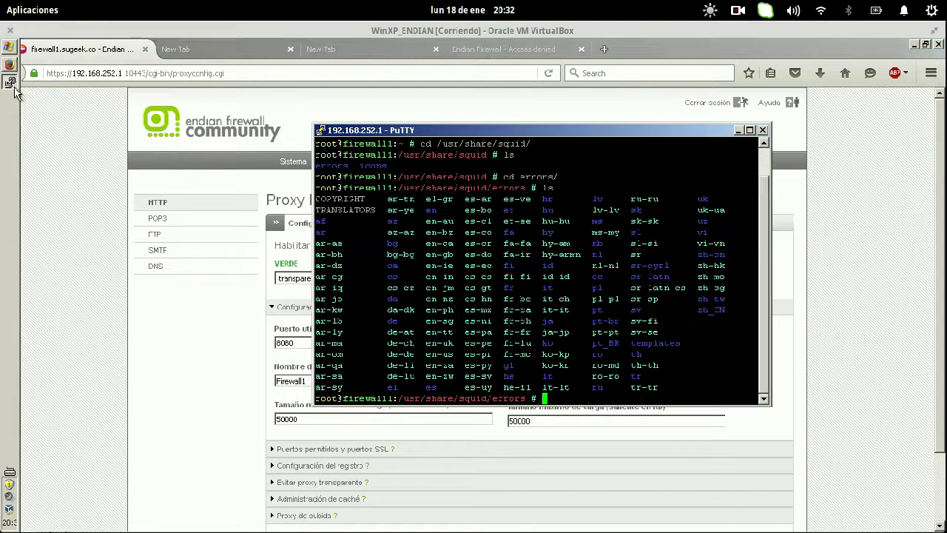
type("cp ")
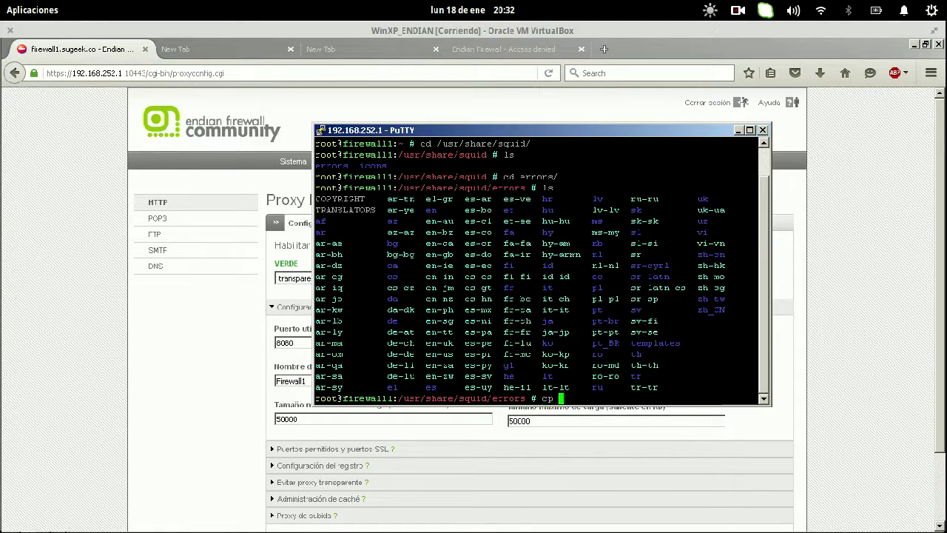
type("en")
key("BackSpace")
type("-r er")
type(" en_backup")
key("BackSpace")
key("BackSpace")
key("BackSpace")
key("BackSpace")
key("BackSpace")
type("mv")
key("Return")
type("mv es")
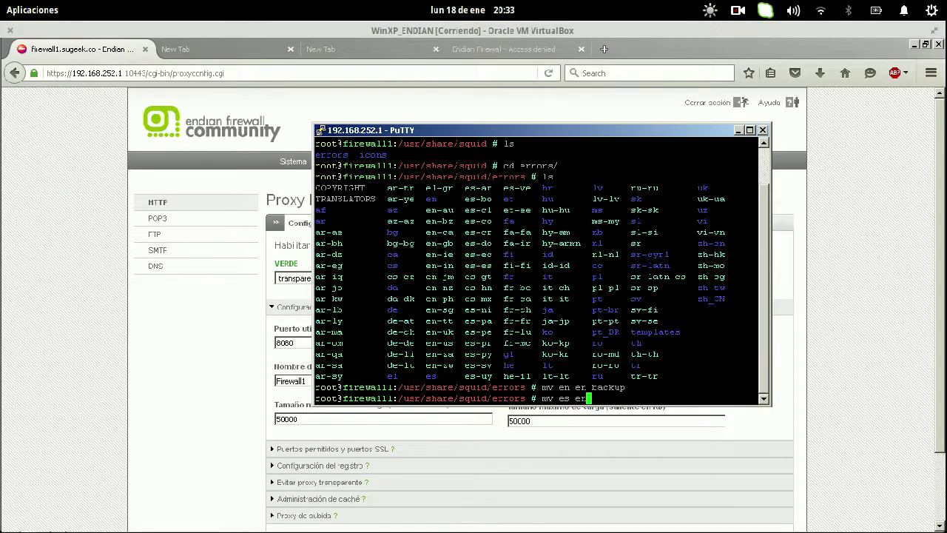
type(" en")
key("Return")
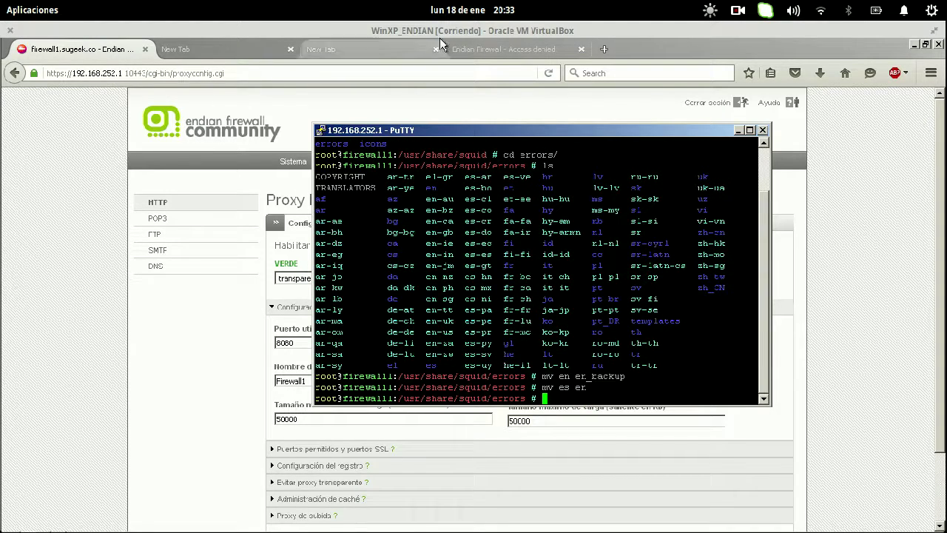
left_click(501, 54)
key("F5")
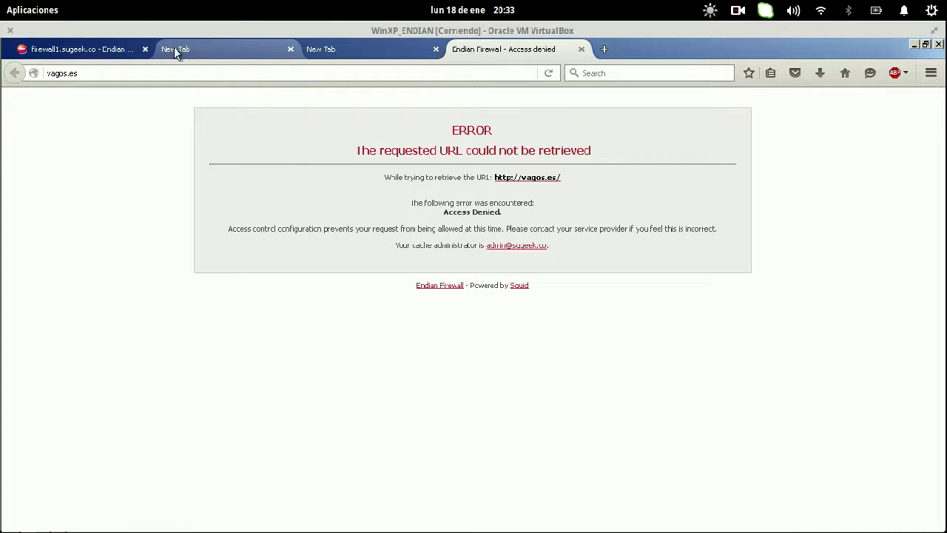
- Toggle Habilitar proxy HTTP off and back on, then raise the Endian 30 console window
left_click(102, 49)
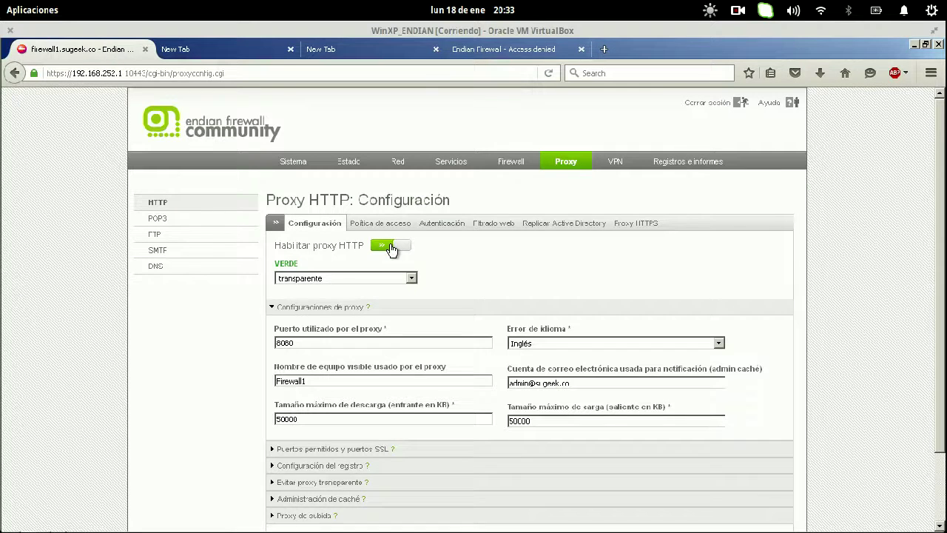
left_click(390, 245)
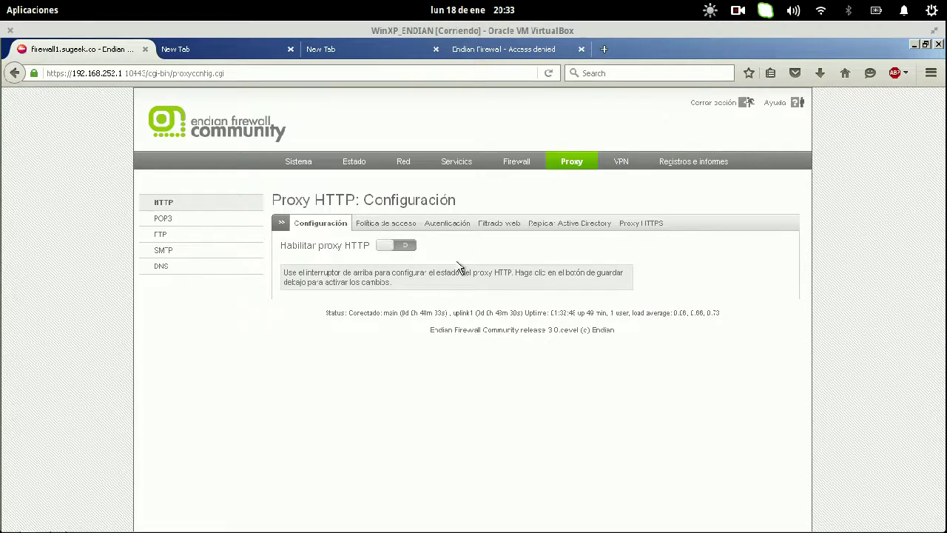
left_click(402, 248)
mouse_move(943, 3)
left_click(909, 44)
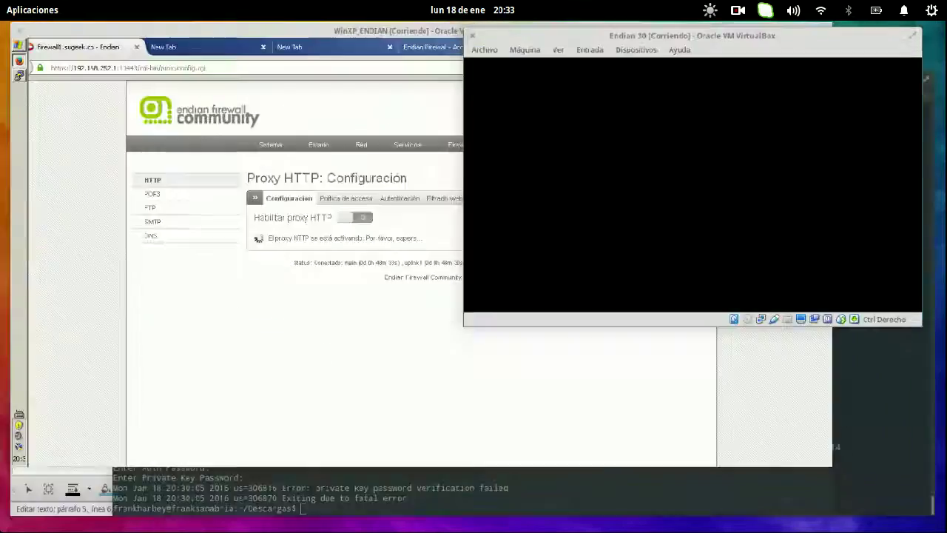
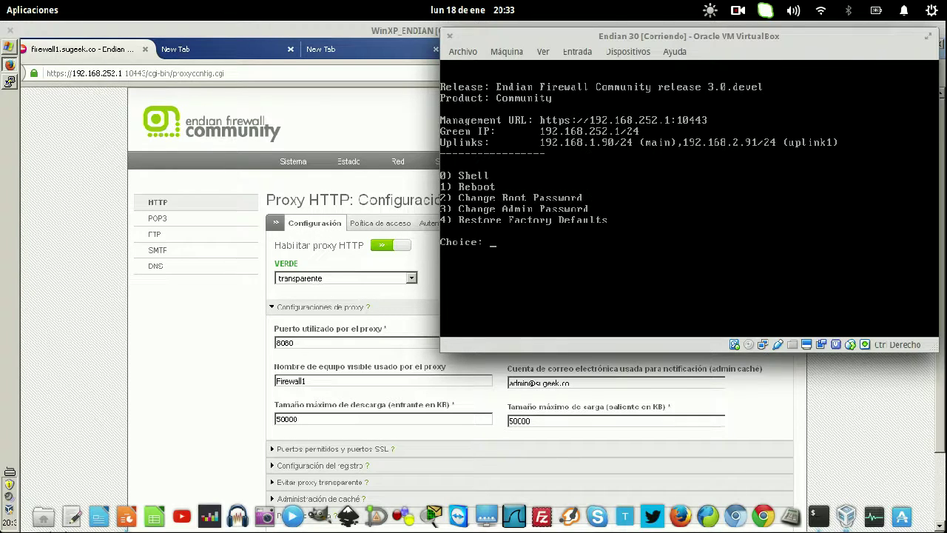
- Reload the vagos.es tab and check that its access-denied message now appears in Spanish
left_click(172, 395)
left_click(537, 48)
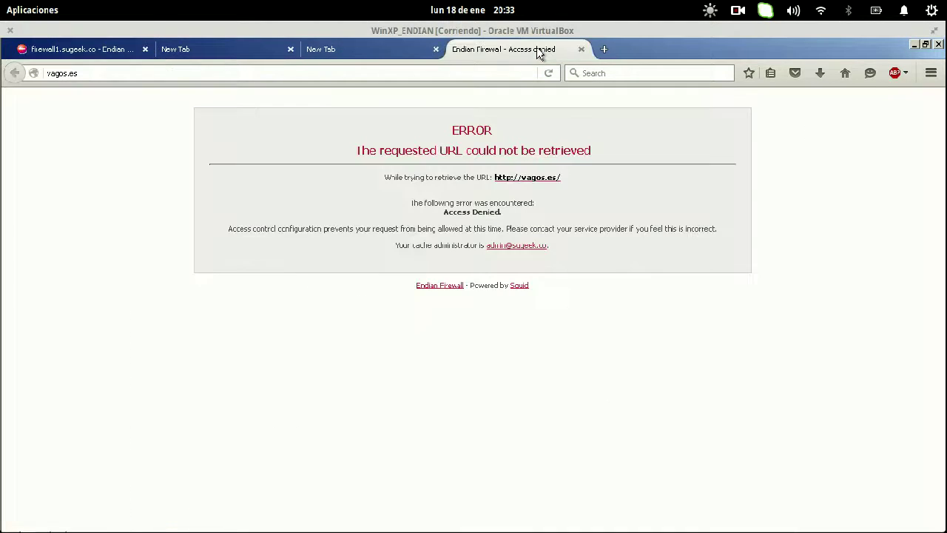
key("F5")
left_click_drag(258, 117, 650, 275)
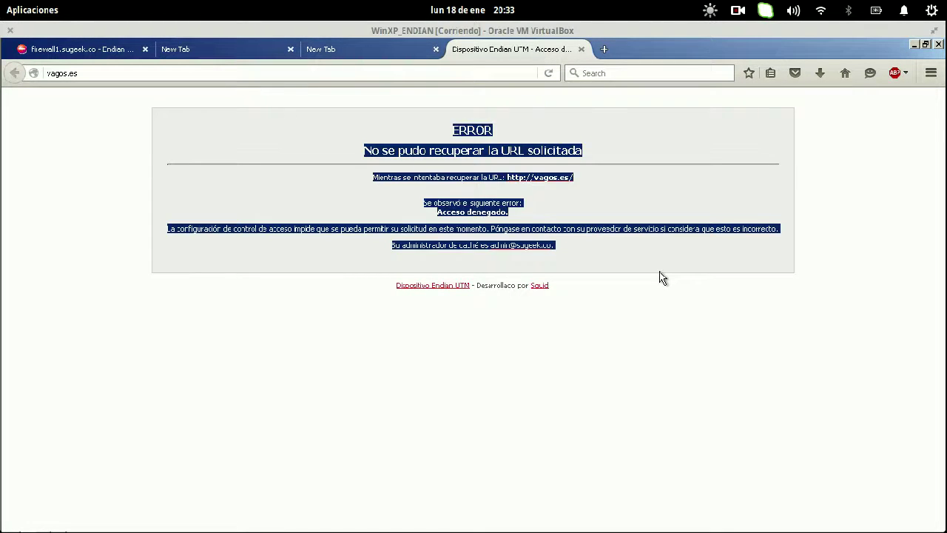
left_click(662, 277)
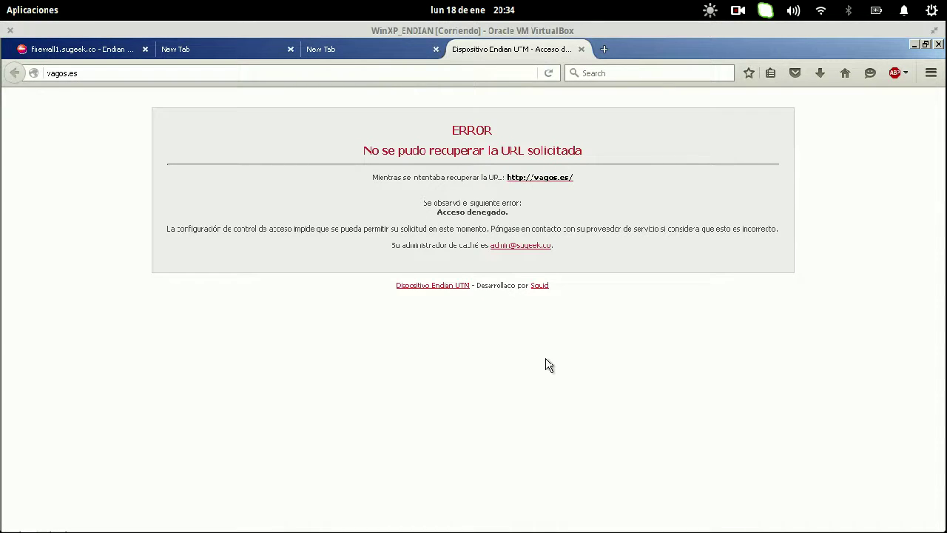
mouse_move(6, 4)
left_click(191, 137)
- In PuTTY, enter the en error-pages folder, list it and open ERR_ACCESS_DENIED in nano
mouse_move(9, 135)
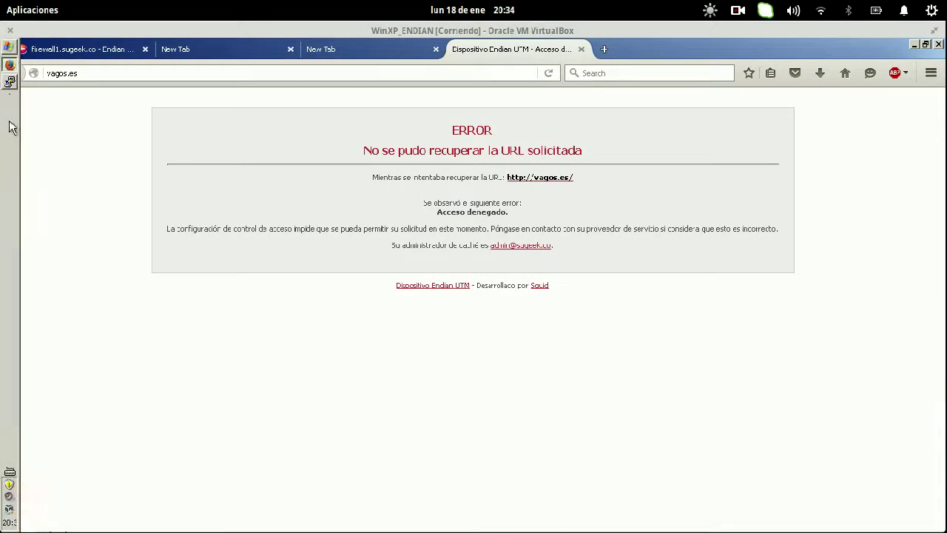
left_click(9, 82)
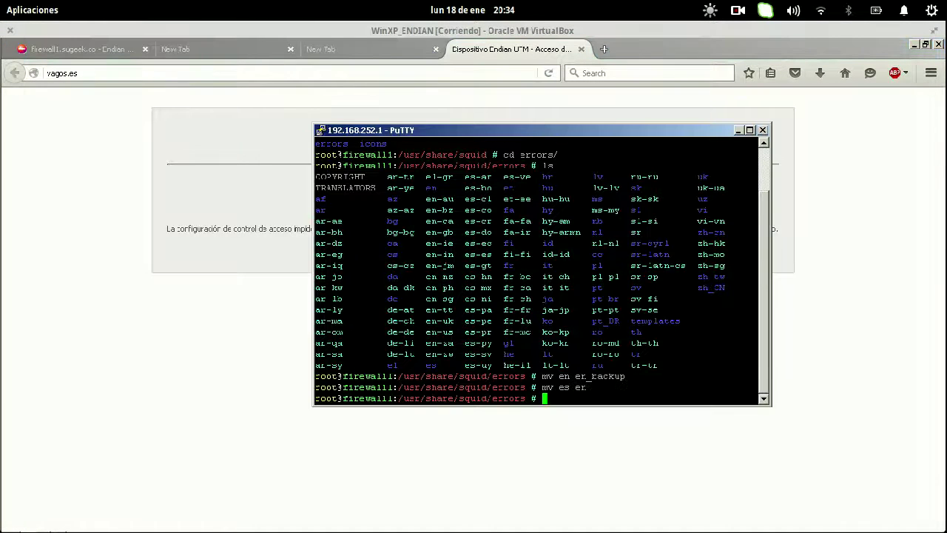
type("cd en")
key("Return")
type("ls")
key("Return")
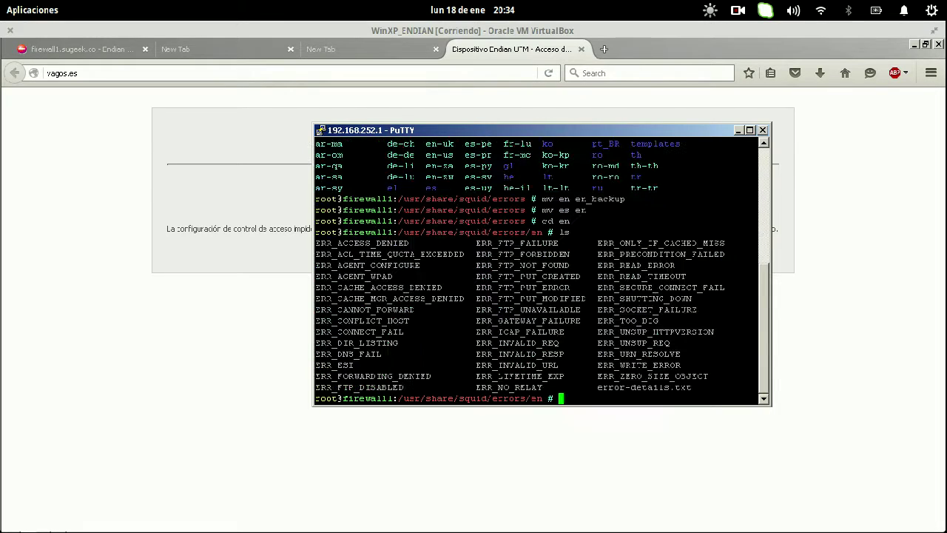
type("nano ERR_ACC")
key("Tab")
key("Return")
- Change the body background-color from #FFFFFF to #000000 and save the file
key("Down")
key("Down")
key("Down")
key("Down")
key("Down")
key("Down")
key("Down")
key("Down")
key("Down")
key("Down")
key("Down")
key("Down")
key("Down")
key("Down")
key("Down")
key("Down")
key("Down")
key("Down")
key("Down")
key("Down")
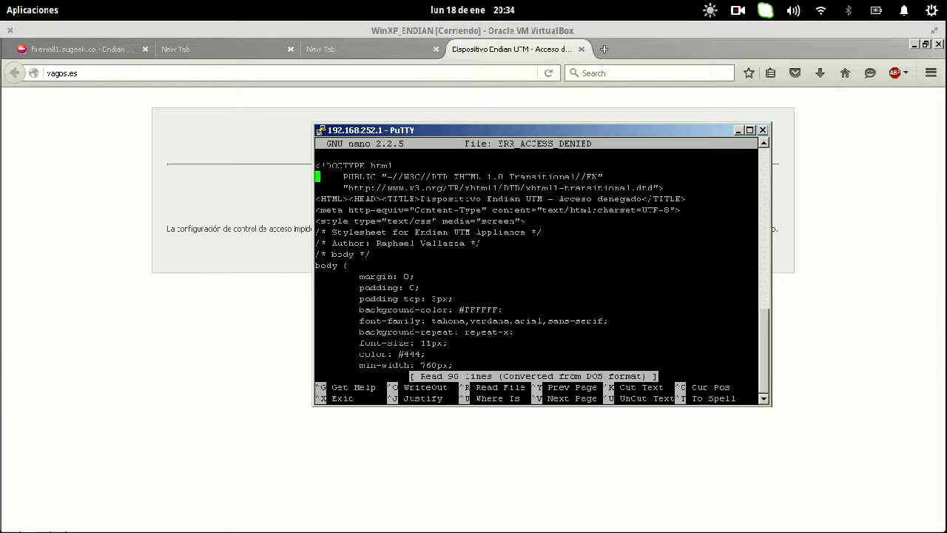
key("Up")
key("Up")
key("Up")
key("Up")
key("Up")
key("Up")
key("Up")
key("Up")
key("Up")
key("Up")
key("Up")
key("Up")
key("Up")
key("Up")
key("Up")
key("Up")
key("Up")
key("Up")
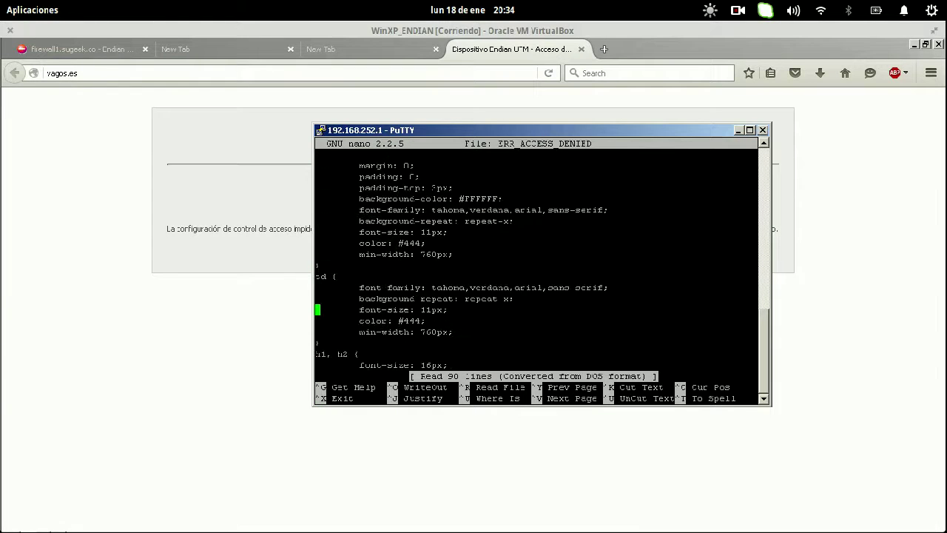
key("Down")
key("Down")
key("Down")
key("Down")
key("Down")
key("Down")
key("Down")
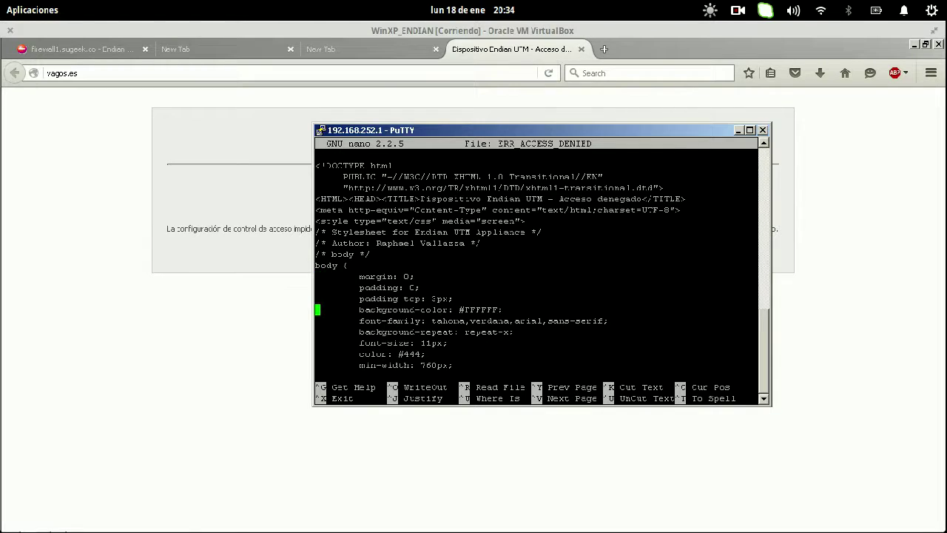
key("Up")
key("End")
key("Down")
key("End")
key("Left")
key("BackSpace")
key("BackSpace")
key("BackSpace")
key("BackSpace")
key("BackSpace")
key("BackSpace")
type("000000")
key("ctrl+o")
key("Return")
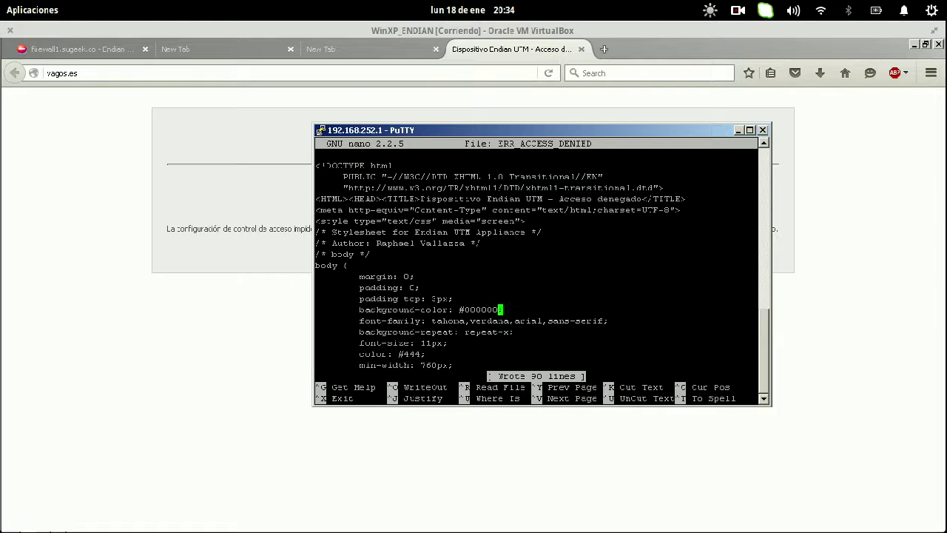
left_click(226, 329)
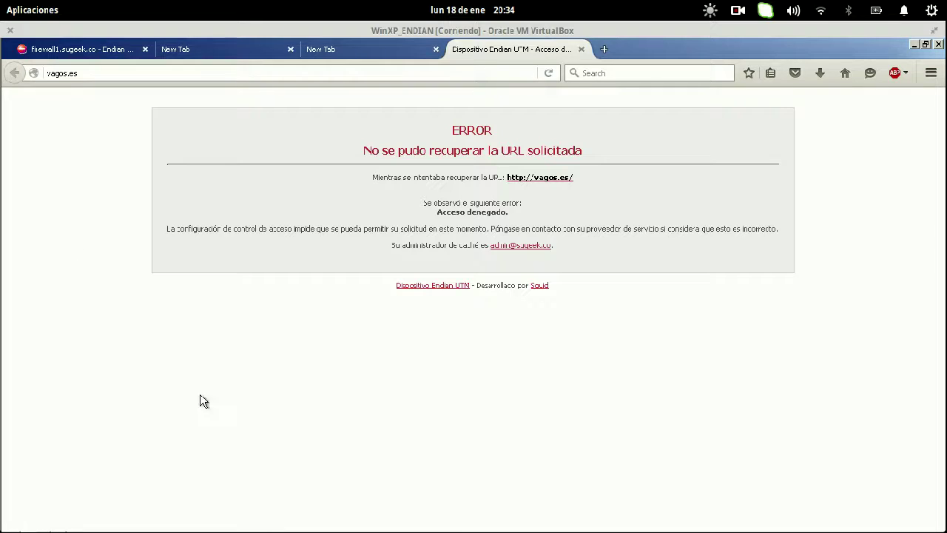
- Turn 'Habilitar proxy HTTP' off and back on in the Endian proxy settings
left_click_drag(117, 290, 87, 224)
left_click(89, 225)
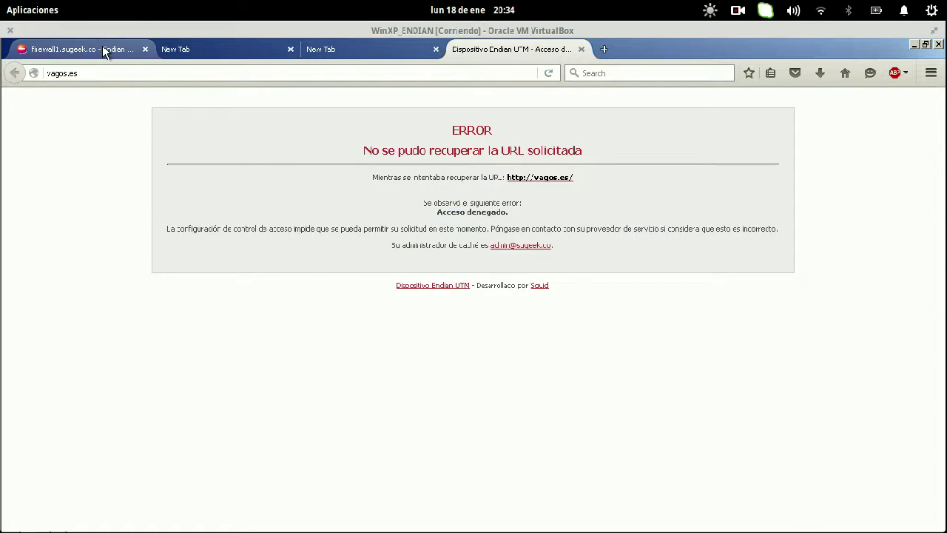
left_click(102, 47)
left_click(392, 250)
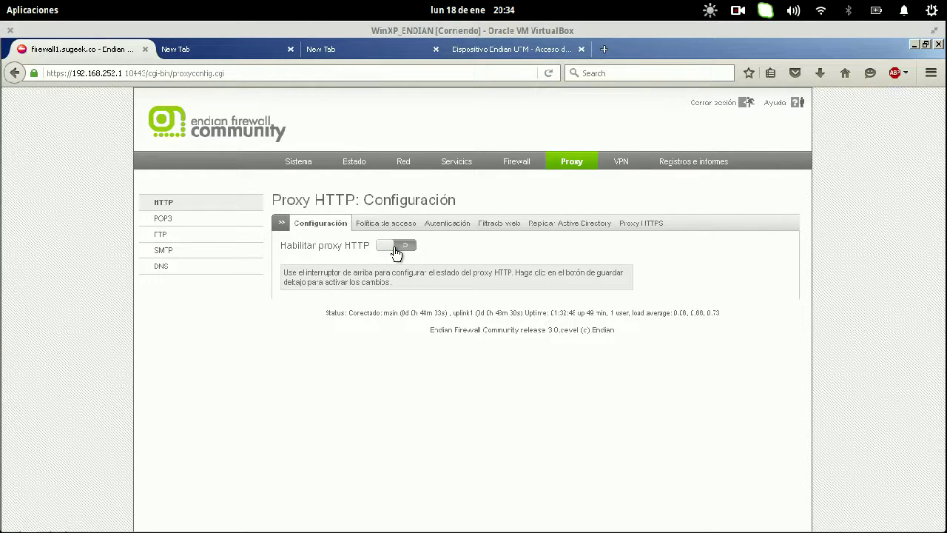
left_click(396, 250)
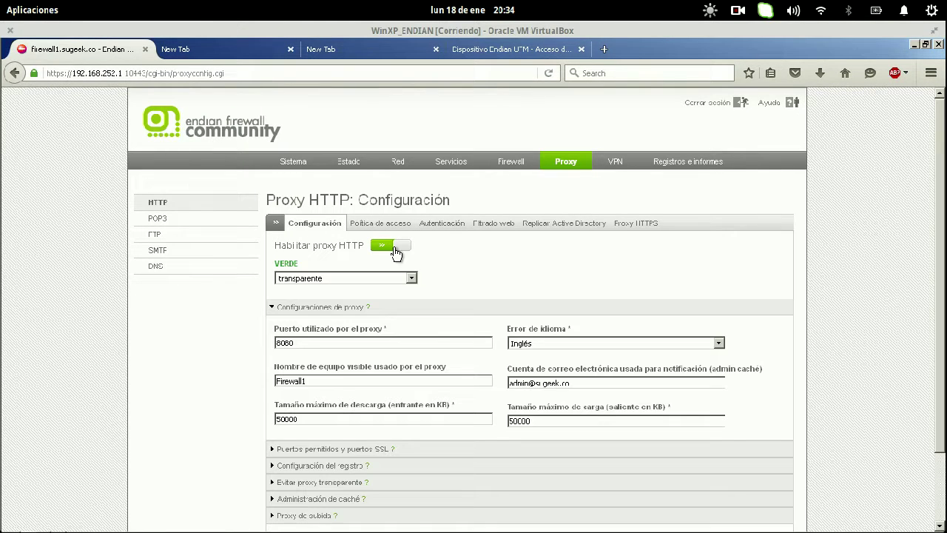
- Reload vagos.es in its tab, which now opens vagos.com.es
left_click(503, 44)
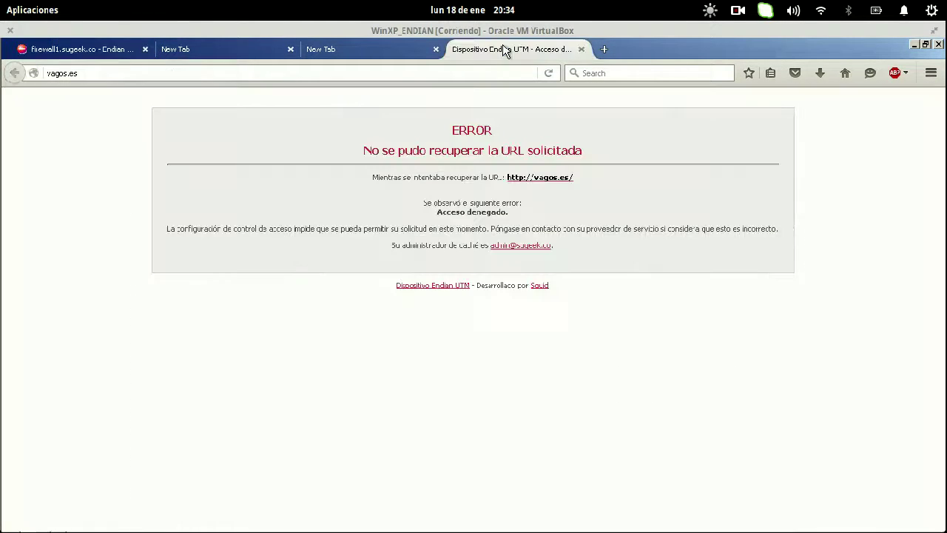
key("ctrl+l")
key("Return")
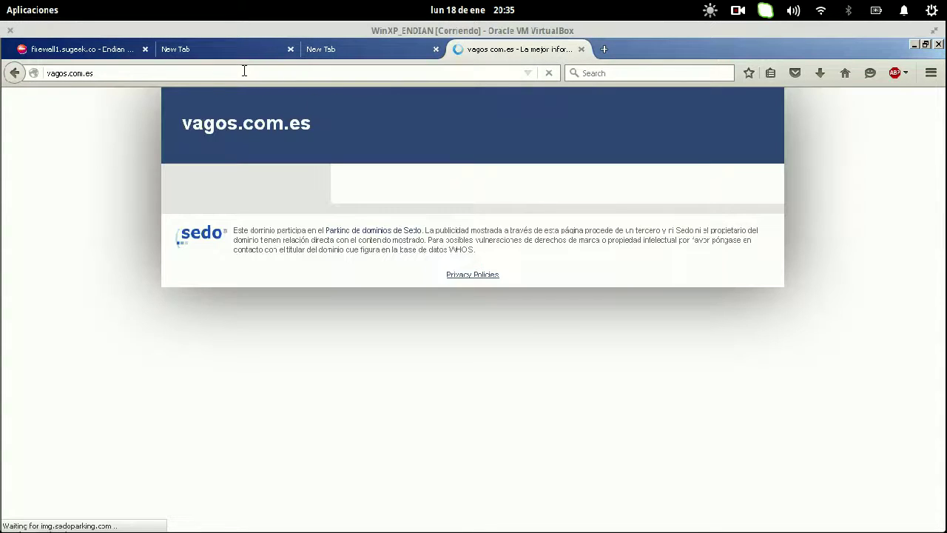
- Load vagos.es in the current tab and again in a new tab
left_click(246, 71)
type("vagos.")
key("Return")
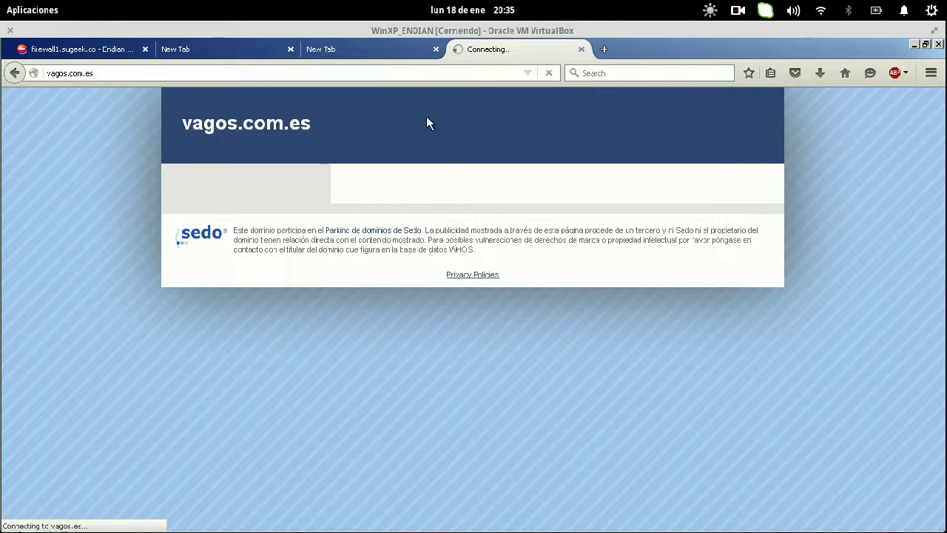
left_click(600, 49)
type("vagos.es")
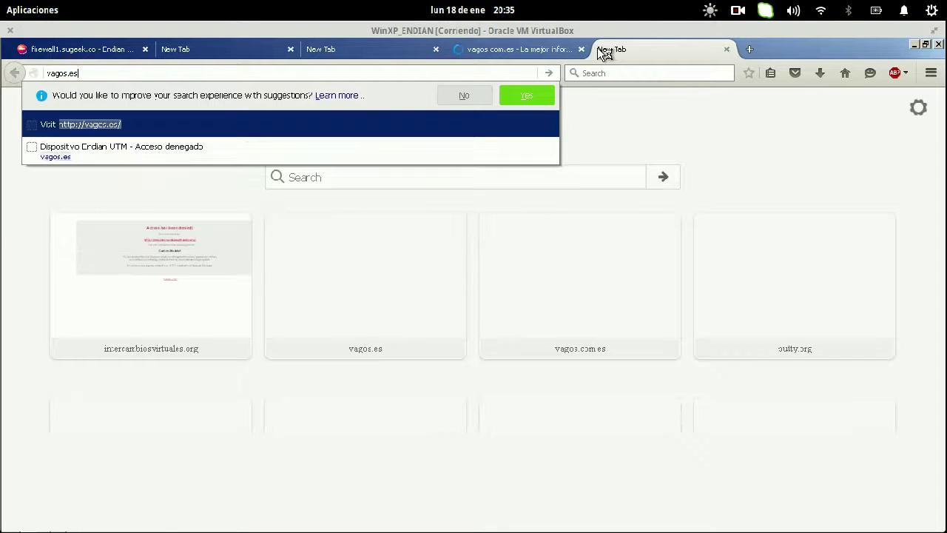
key("Return")
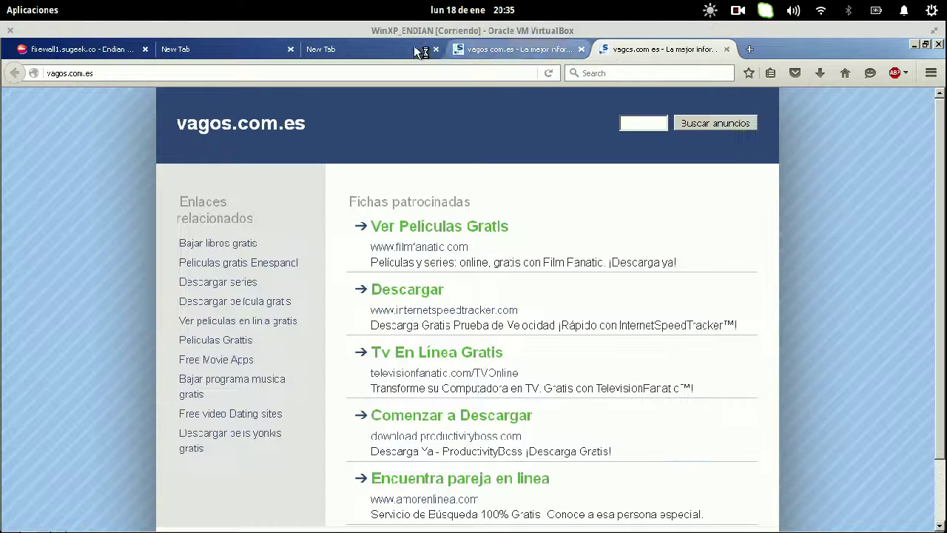
- Close the duplicate vagos.com.es tab and the empty tabs, keeping two tabs open
left_click(377, 49)
left_click(582, 50)
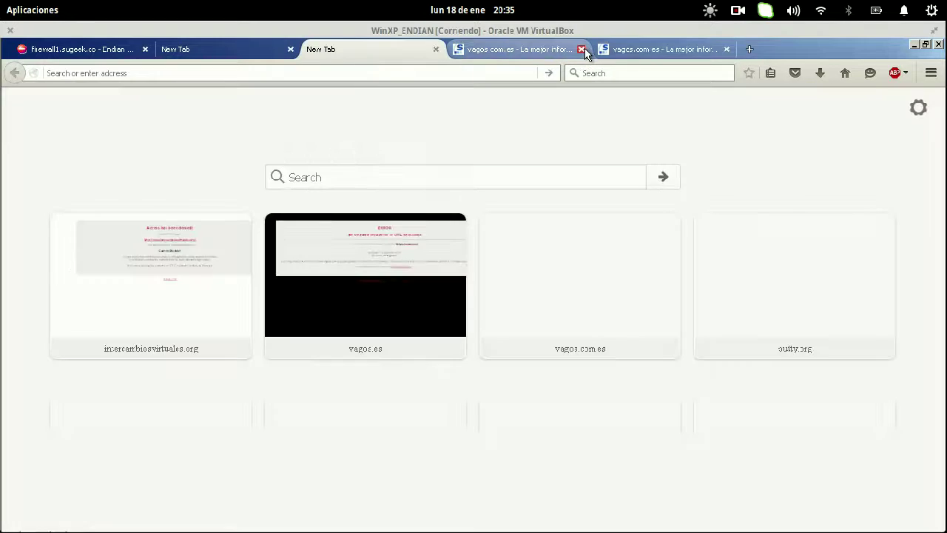
left_click(253, 49)
left_click(289, 47)
left_click(288, 47)
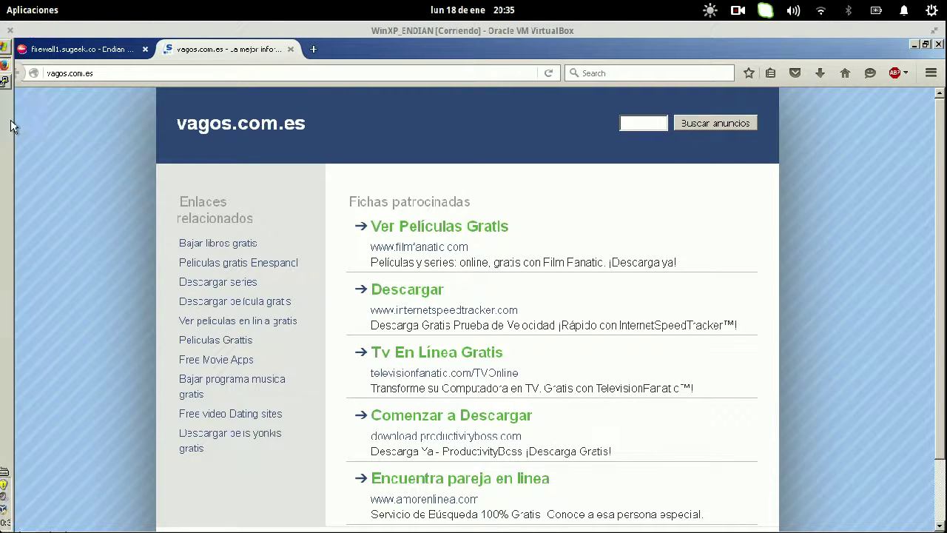
left_click(8, 46)
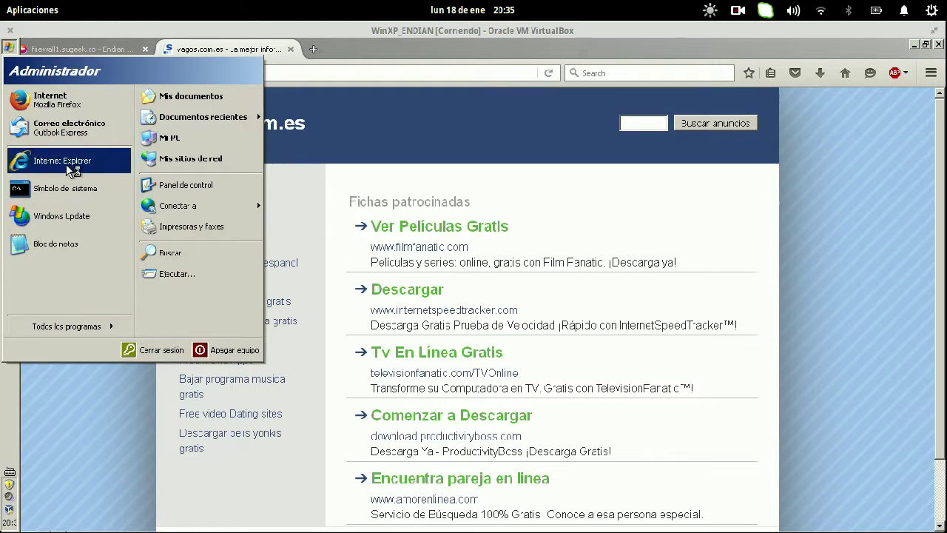
- Open vagos.es in Internet Explorer to check the black-background denial page, then close it
left_click(564, 148)
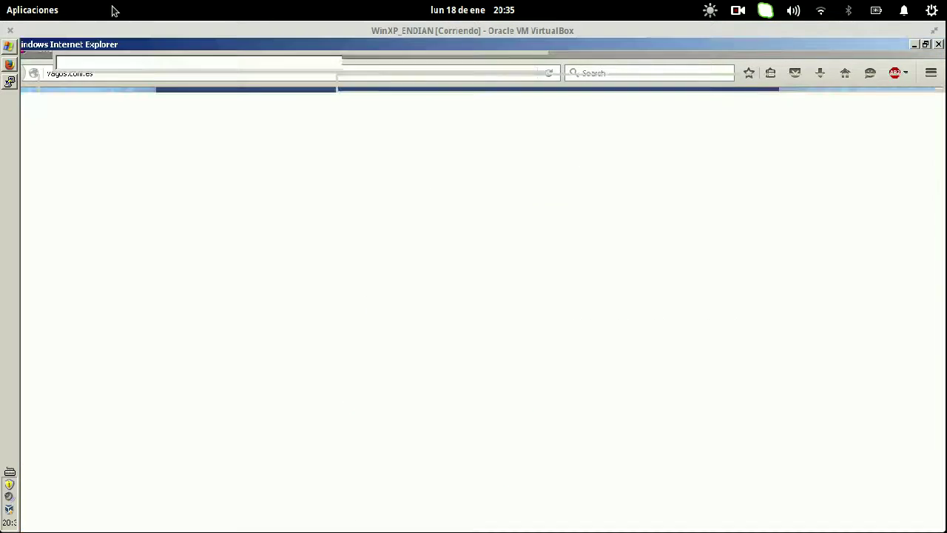
type("vago")
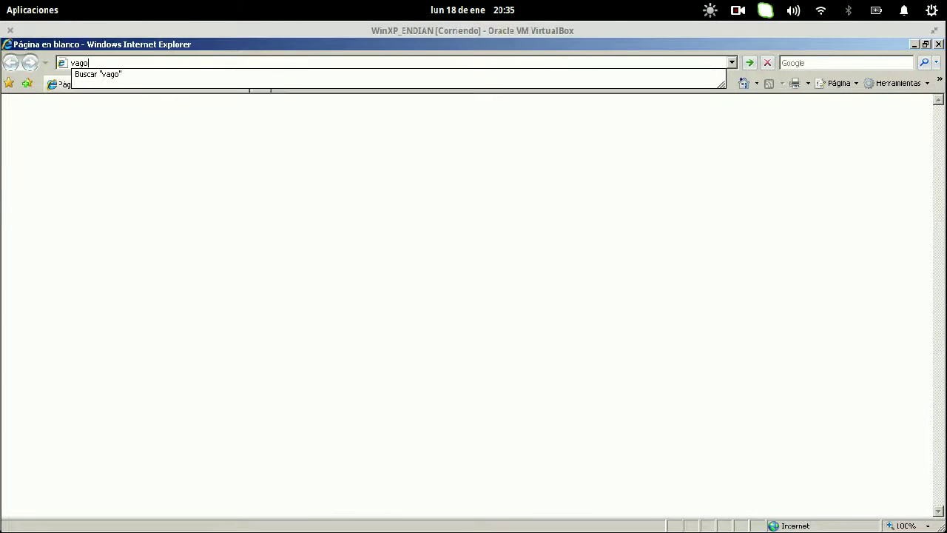
type("s.es")
key("Return")
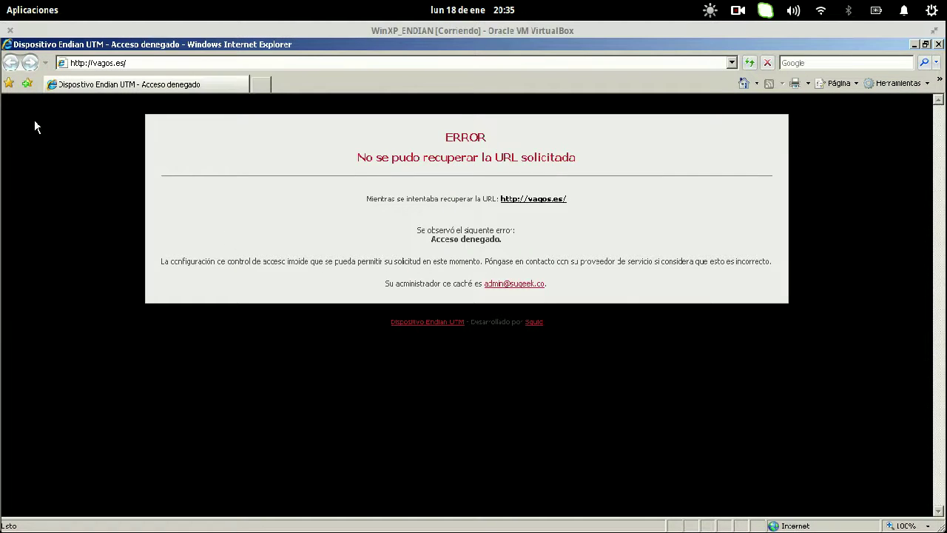
left_click_drag(78, 139, 301, 394)
left_click(301, 388)
left_click(938, 45)
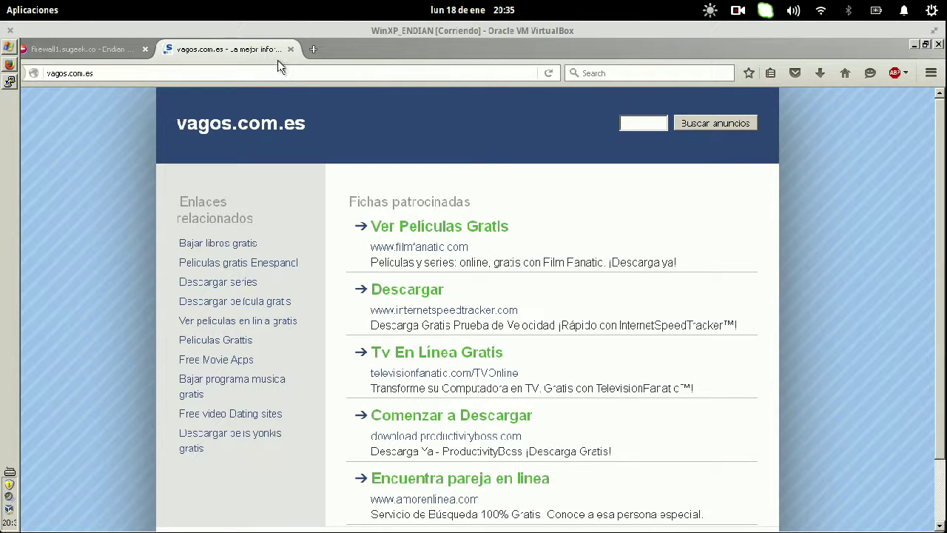
- Load vagos.es in the second Firefox tab, showing the black 'Acceso denegado' page
left_click(279, 69)
left_click(278, 70)
left_click(278, 69)
type("va")
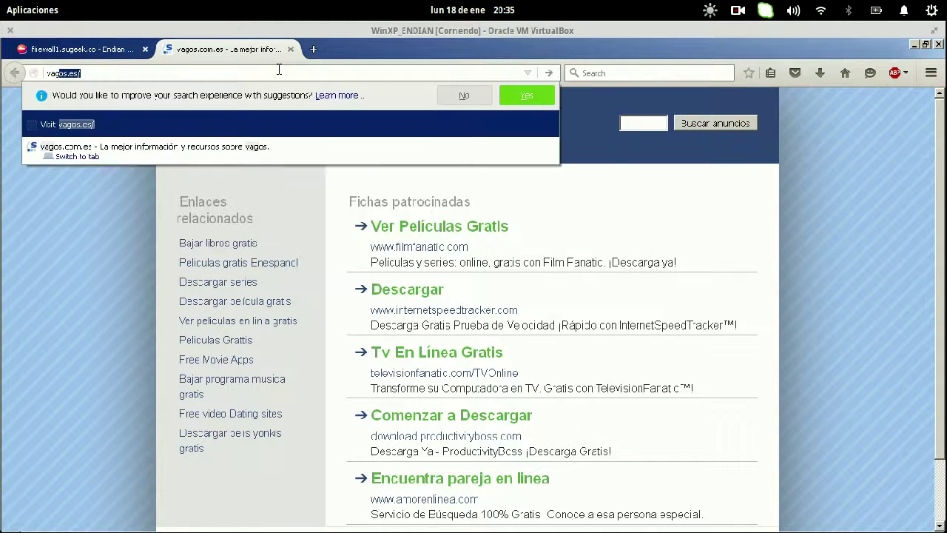
type("gos.es")
key("Return")
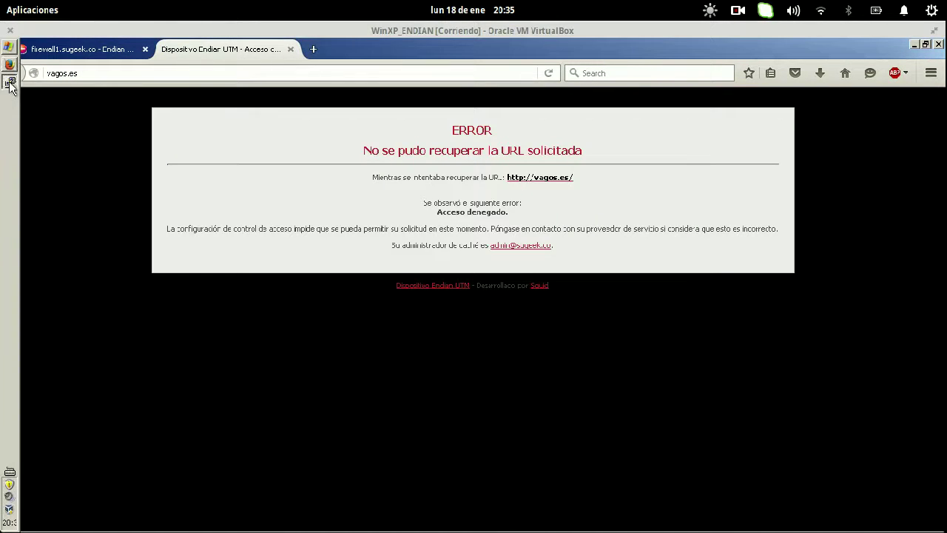
left_click(13, 87)
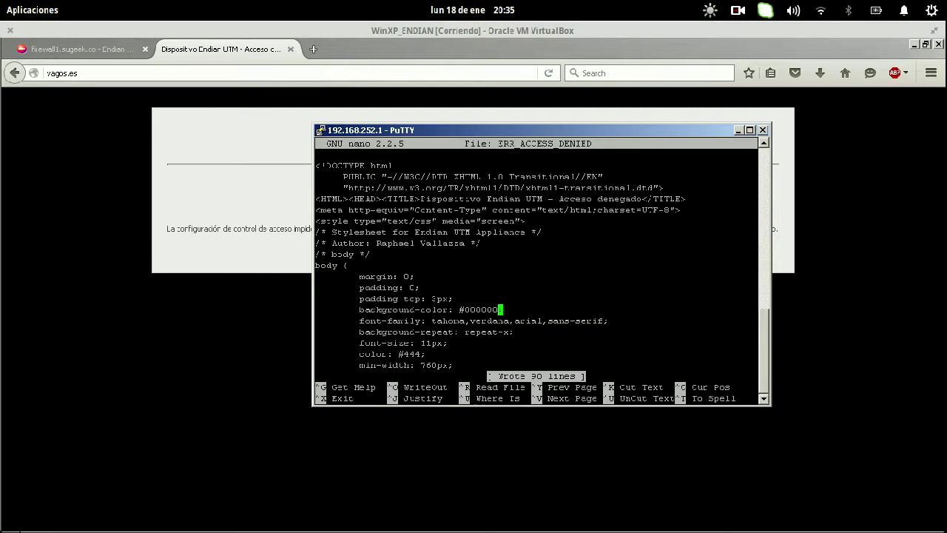
- Restore ERR_ACCESS_DENIED's background-color to #FFFFFF and exit nano to the shell
key("BackSpace")
key("BackSpace")
key("BackSpace")
key("BackSpace")
key("BackSpace")
key("BackSpace")
type("FFFFFF")
key("Down")
key("Down")
key("Down")
key("Down")
key("Down")
key("Down")
key("Down")
key("Down")
key("Down")
key("Down")
key("Down")
key("Down")
key("Down")
key("Down")
key("Down")
key("Down")
key("Down")
key("Down")
key("Down")
key("Down")
key("Down")
key("Down")
key("Down")
key("Down")
key("Down")
key("Down")
key("Down")
key("Down")
key("Down")
key("Down")
key("Down")
key("Down")
key("Down")
key("Down")
key("Down")
key("Down")
key("Down")
key("Down")
key("Down")
key("Down")
key("Down")
key("Up")
key("Up")
key("Up")
key("Up")
key("Up")
key("Up")
key("Up")
key("Up")
key("Up")
key("Up")
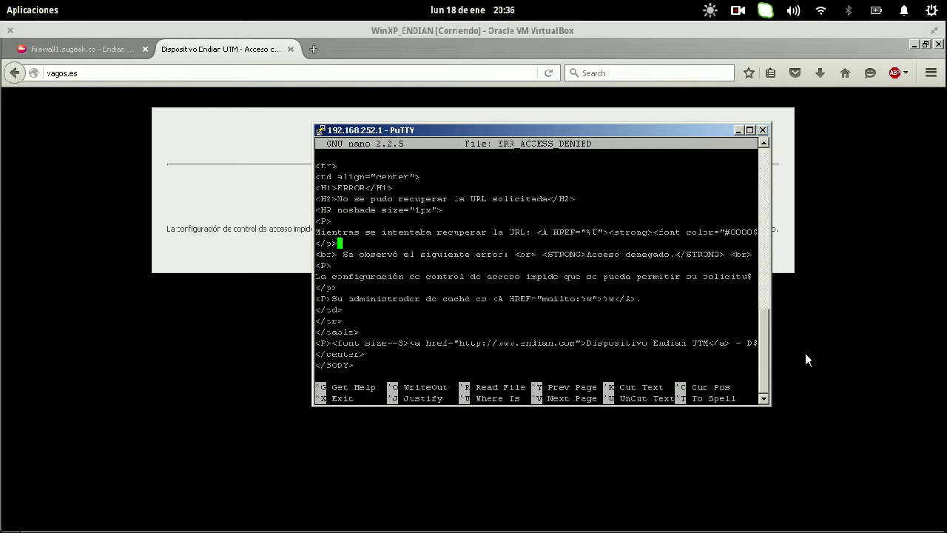
key("Up")
key("Up")
key("Up")
key("Up")
key("Up")
key("Up")
key("Up")
key("Up")
key("Up")
key("Up")
key("Up")
key("Up")
key("Down")
key("Down")
key("Down")
key("Down")
key("Down")
key("Down")
key("Down")
key("Down")
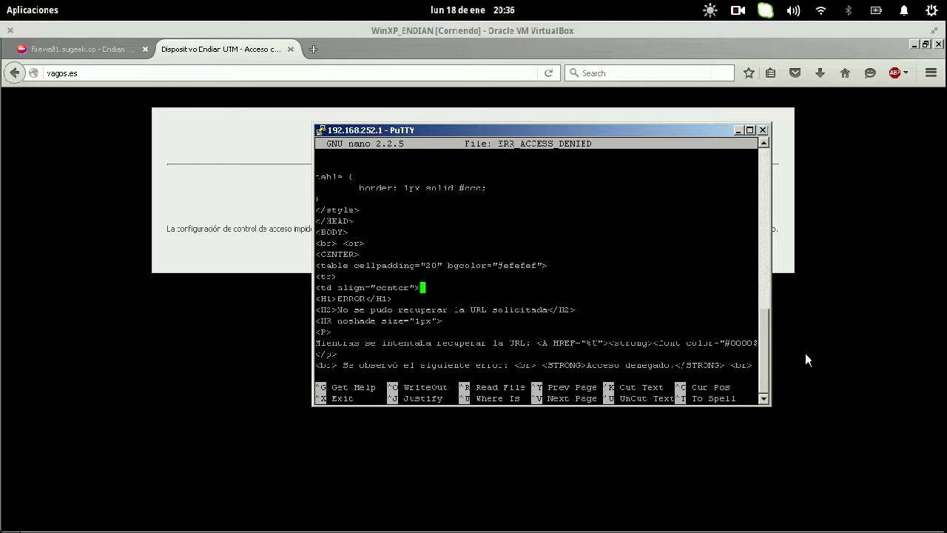
key("ctrl+x")
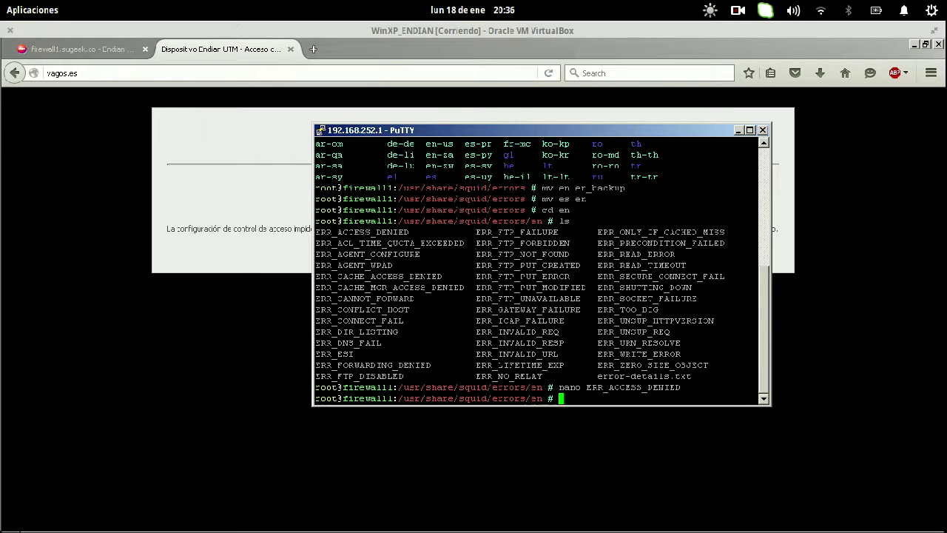
left_click(342, 72)
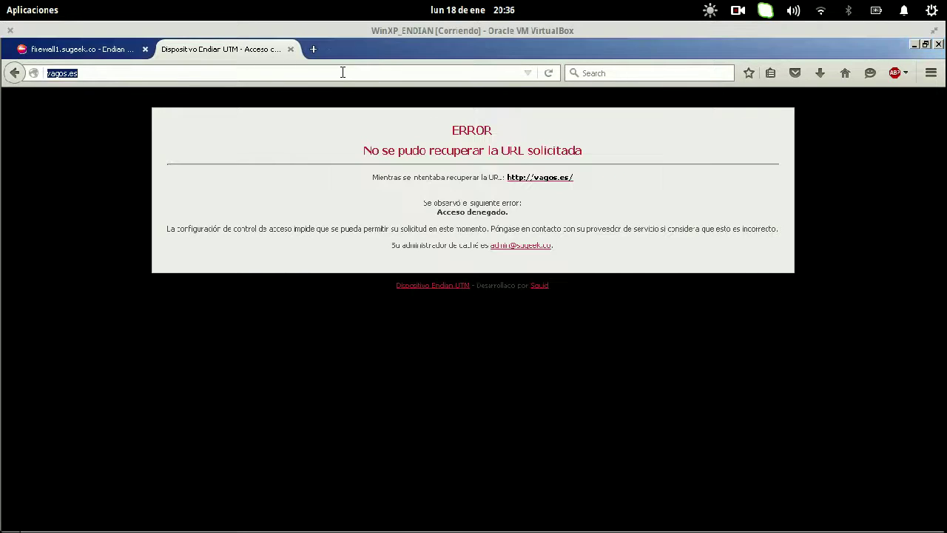
left_click(342, 72)
left_click_drag(567, 292, 521, 286)
left_click(313, 49)
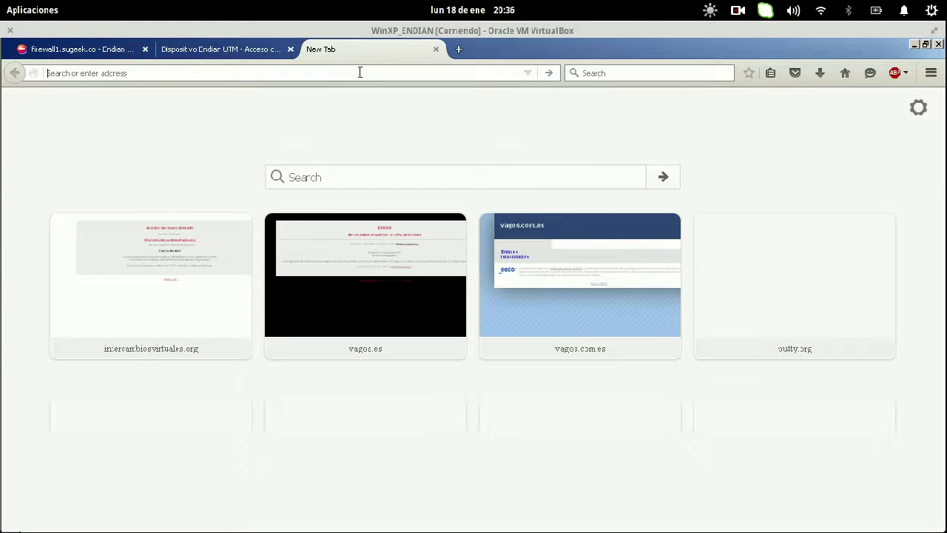
type("www.intercambiosvirtuales.org")
key("Return")
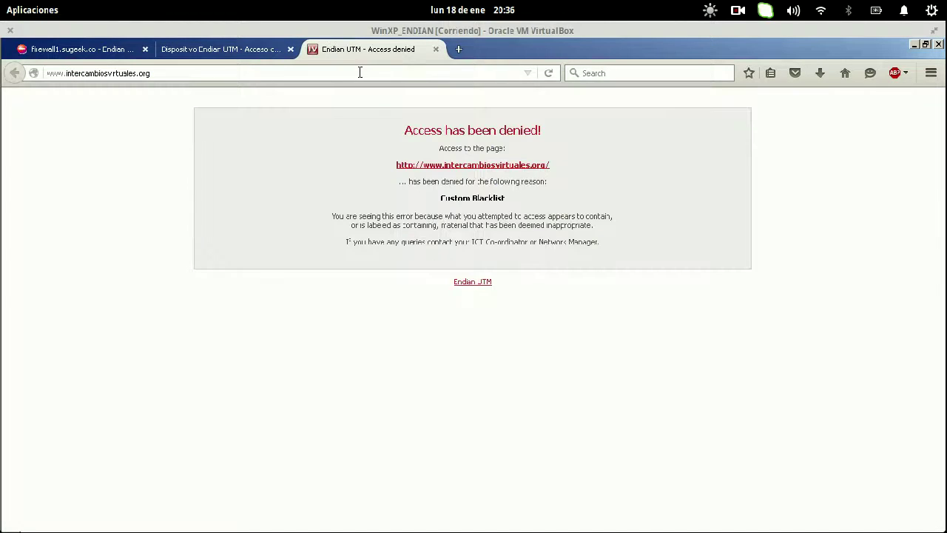
left_click_drag(401, 131, 622, 278)
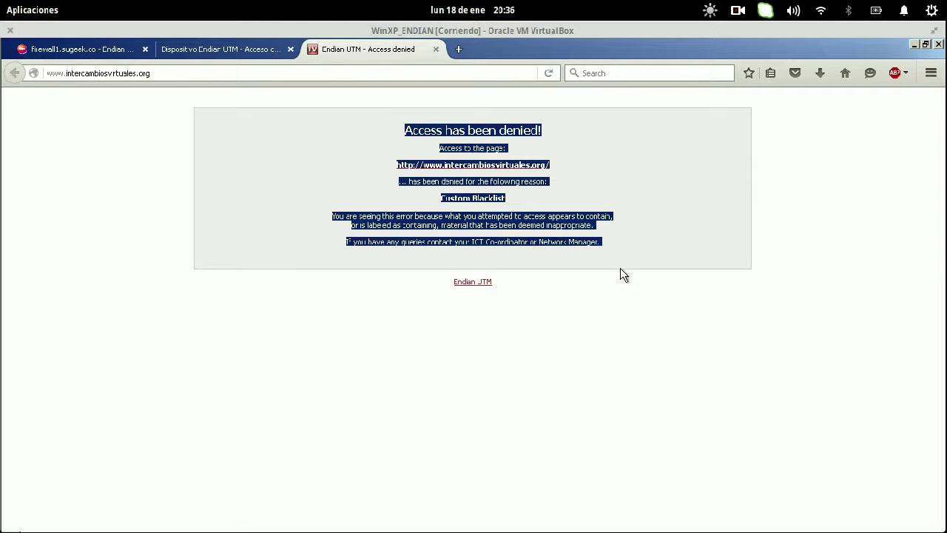
key("F5")
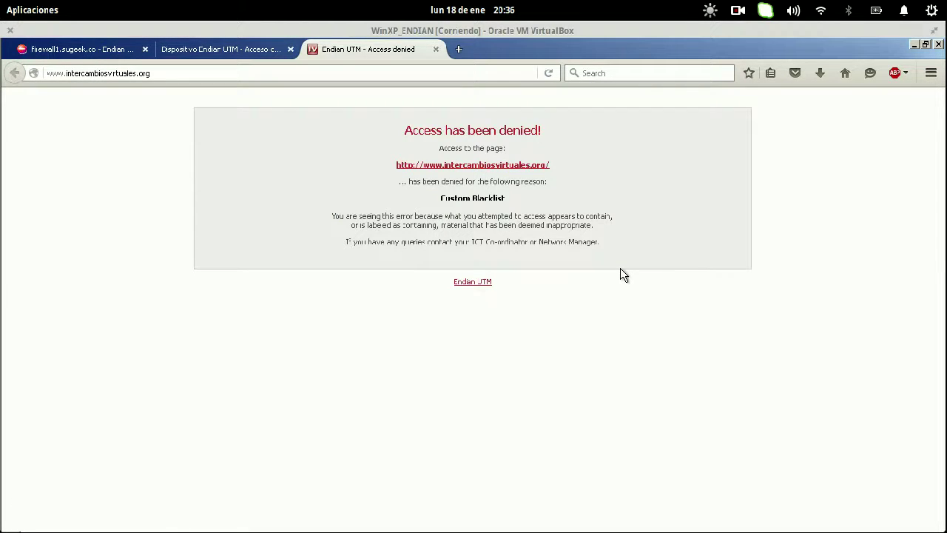
key("F5")
- Try taringa.com and x-caleta.com in a new tab, then close that tab
left_click(459, 48)
left_click(436, 49)
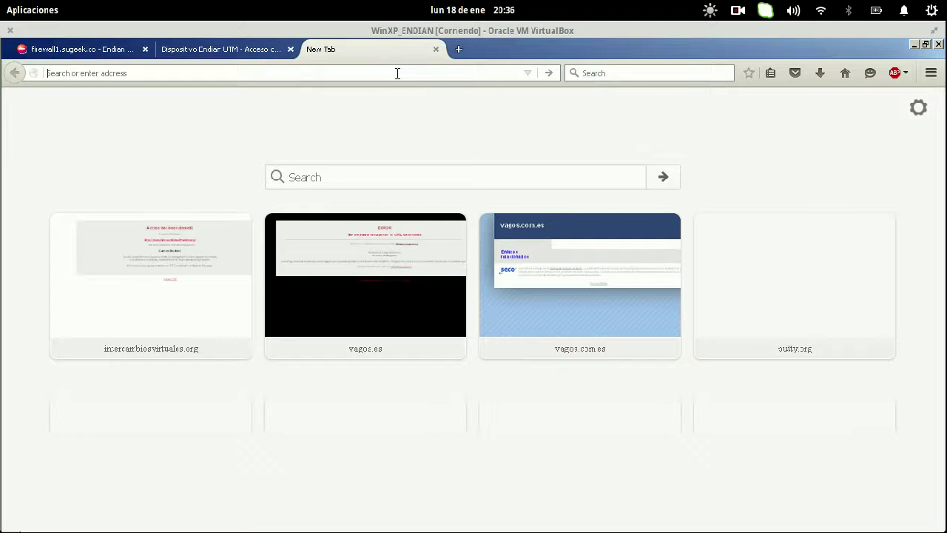
type("tarin")
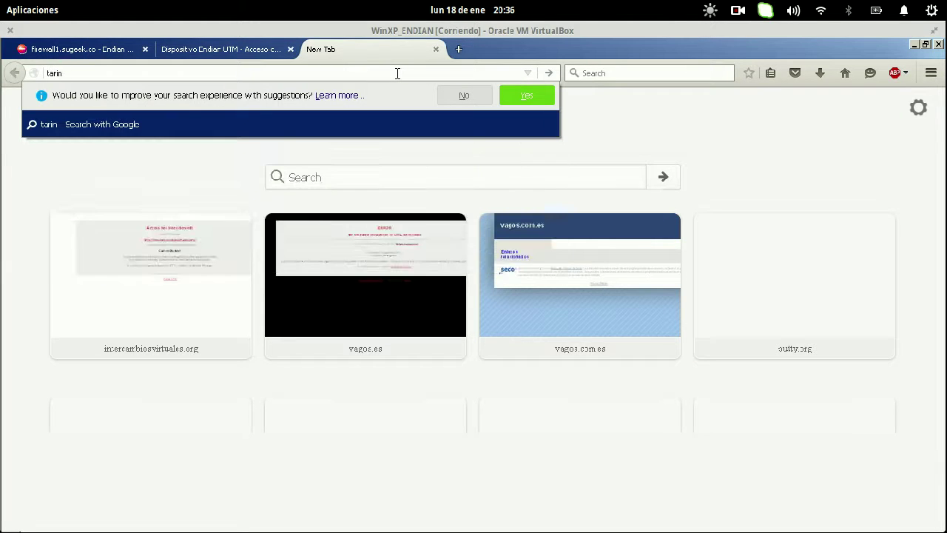
type("ga.com")
key("Return")
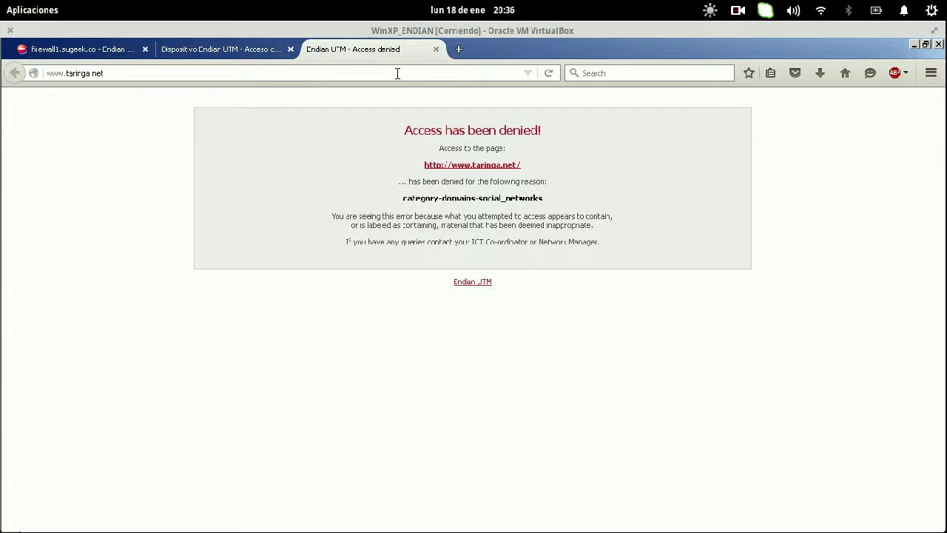
left_click(397, 73)
type("x-")
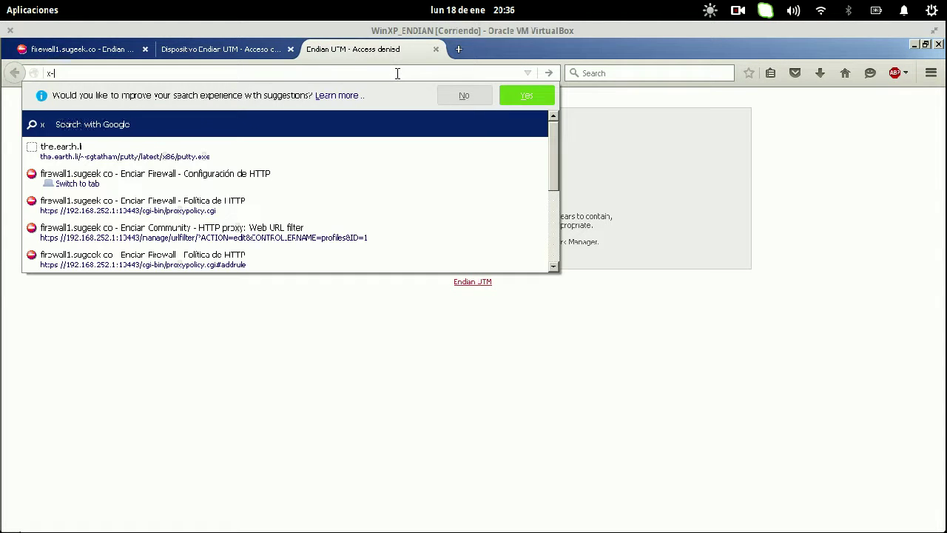
type("caleta.com")
key("Return")
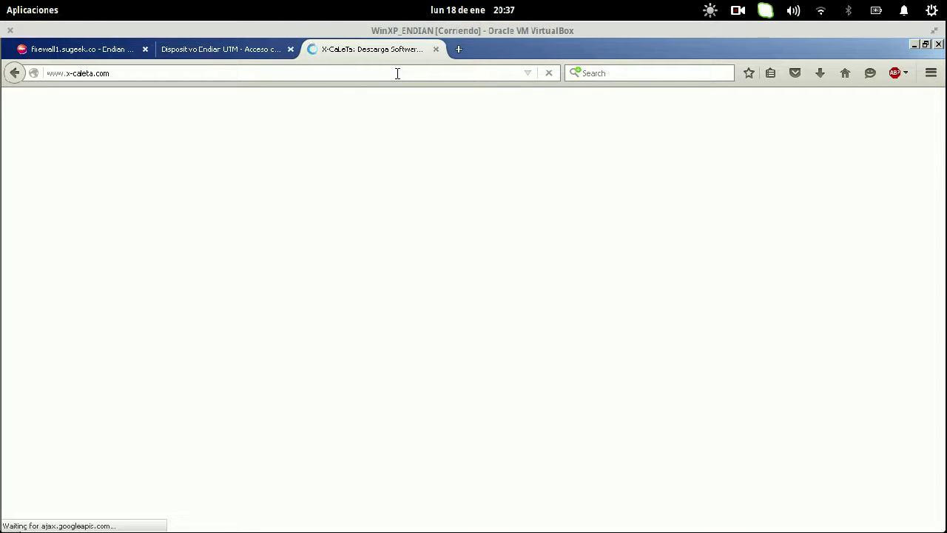
left_click(436, 50)
- Load xxx.com in a new tab and confirm it is denied under category-domains-adult
left_click(312, 50)
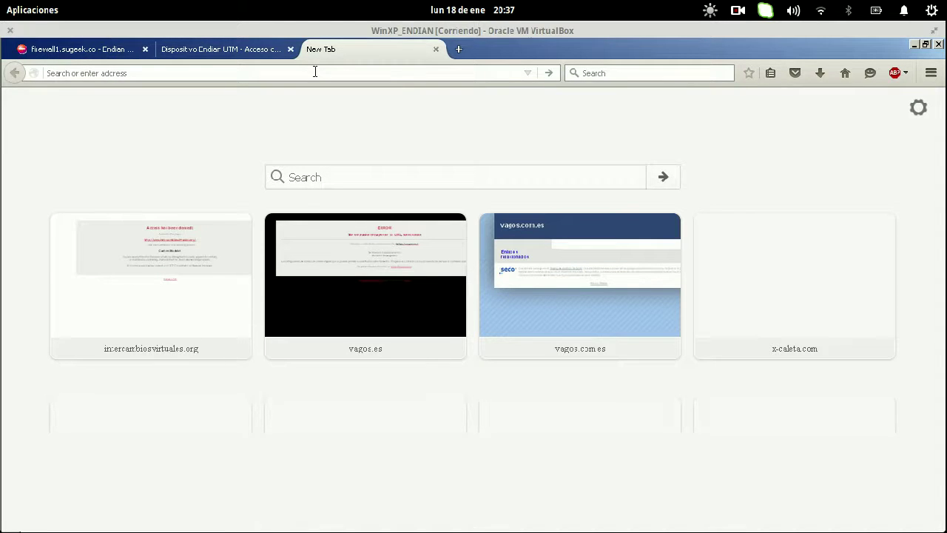
type("xxx")
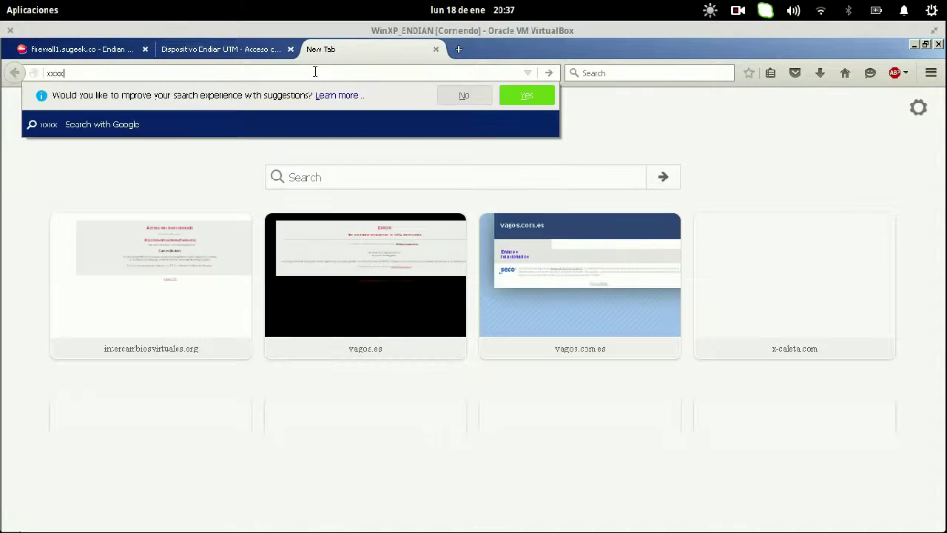
type(".com")
key("Return")
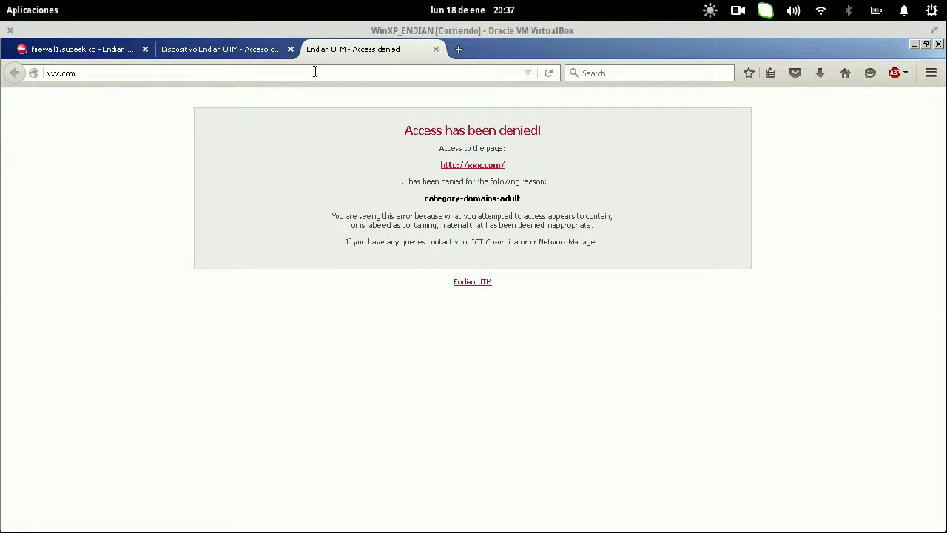
left_click_drag(398, 133, 551, 211)
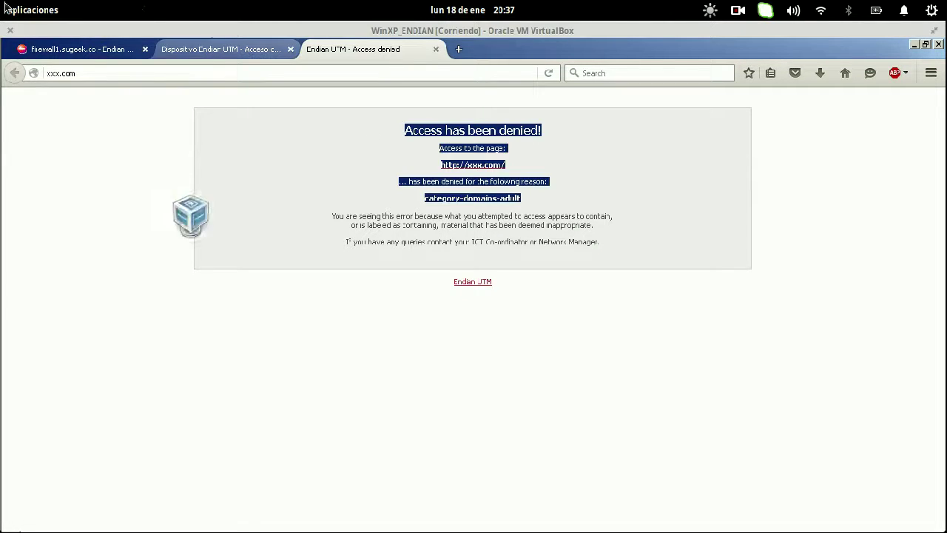
mouse_move(0, 0)
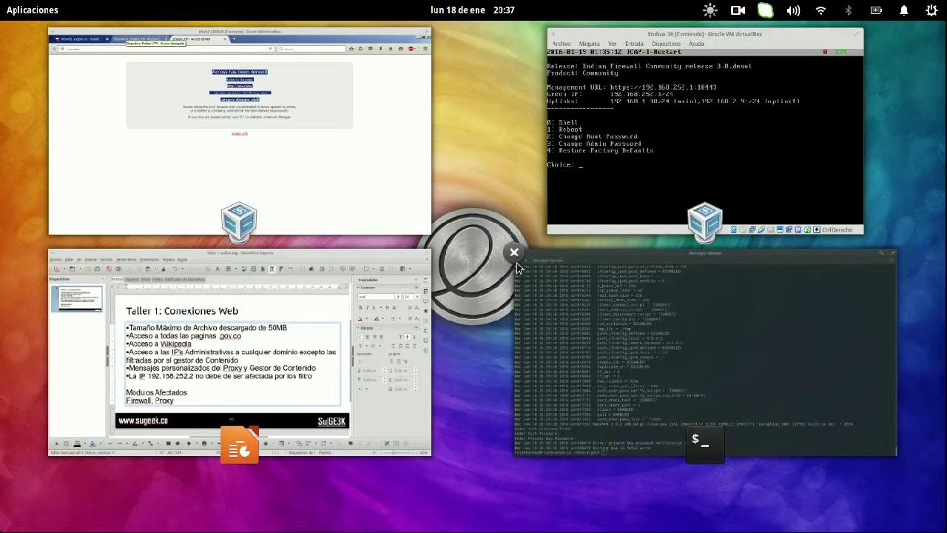
left_click(514, 253)
- In PuTTY, move up from the Squid errors folder to /usr/share and list it
left_click(412, 186)
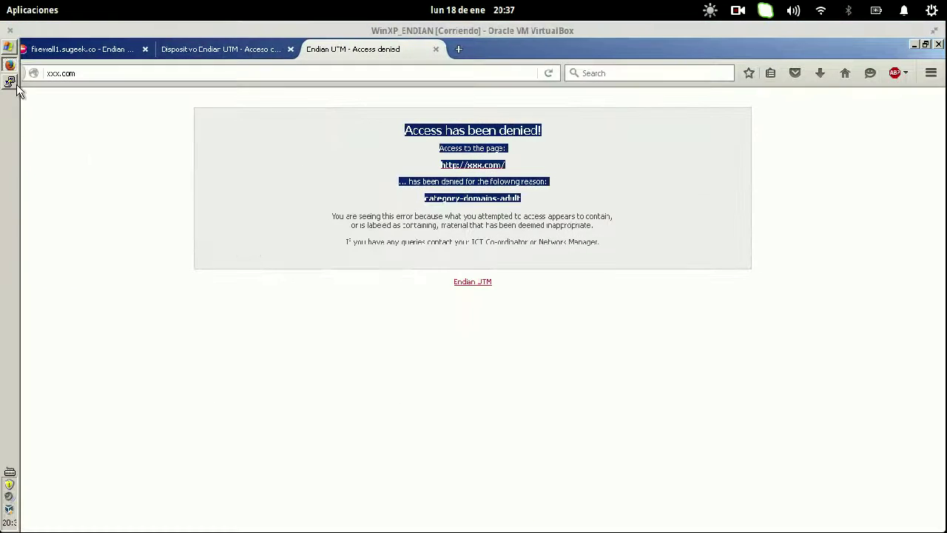
left_click(10, 81)
type("cd ..")
key("Return")
type("cd ..")
key("Return")
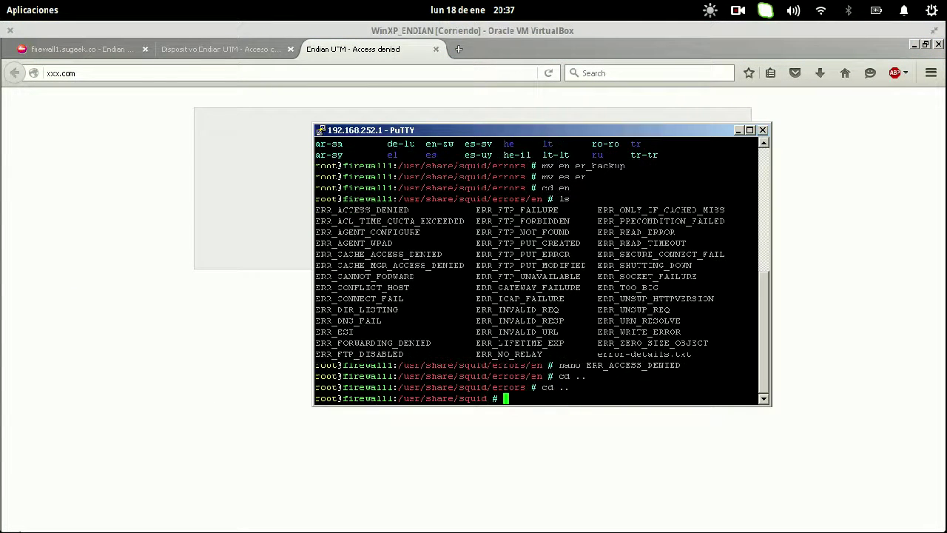
type("ls")
key("Return")
type("cd ..")
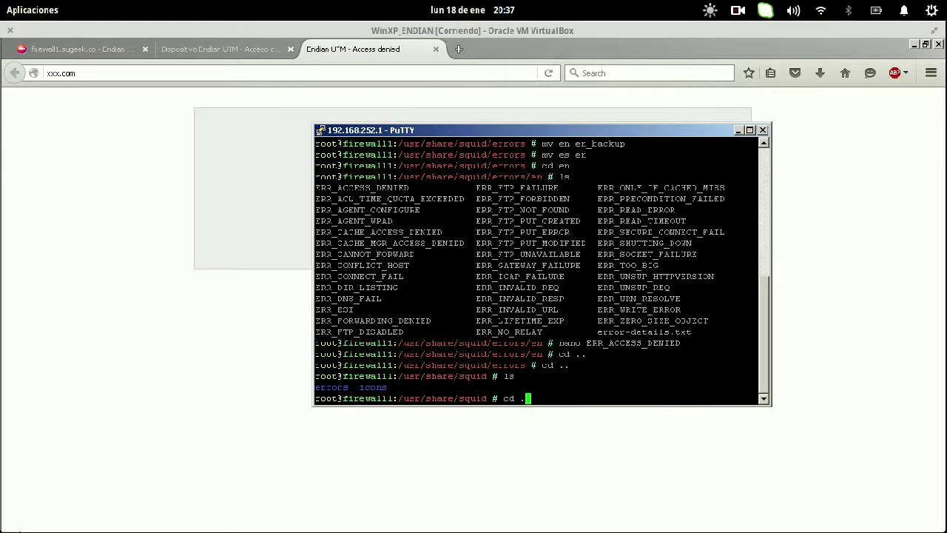
key("Return")
type("ls")
key("Return")
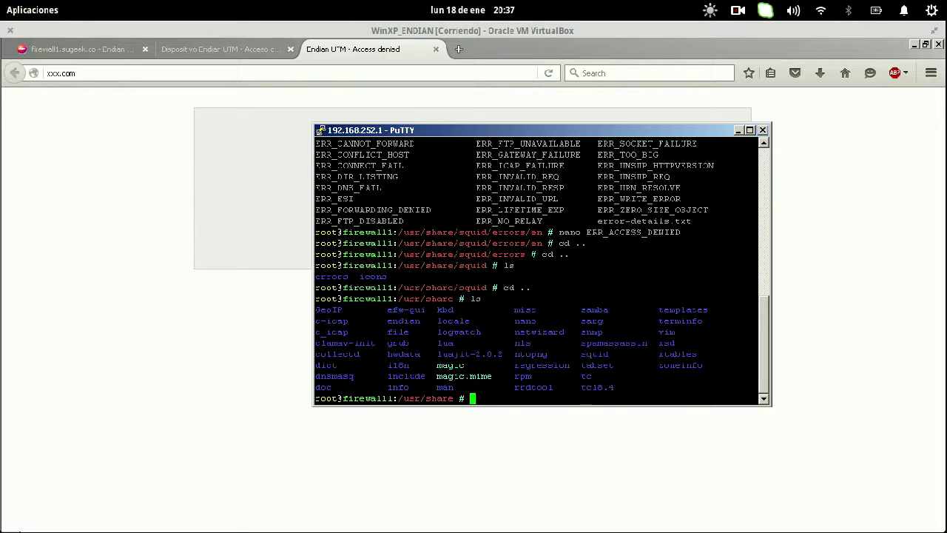
- Clear the screen, relist /usr/share and enter the c-icap folder
type("cd c-")
key("BackSpace")
key("BackSpace")
key("BackSpace")
key("BackSpace")
key("BackSpace")
type("ls")
key("Return")
key("ctrl+l")
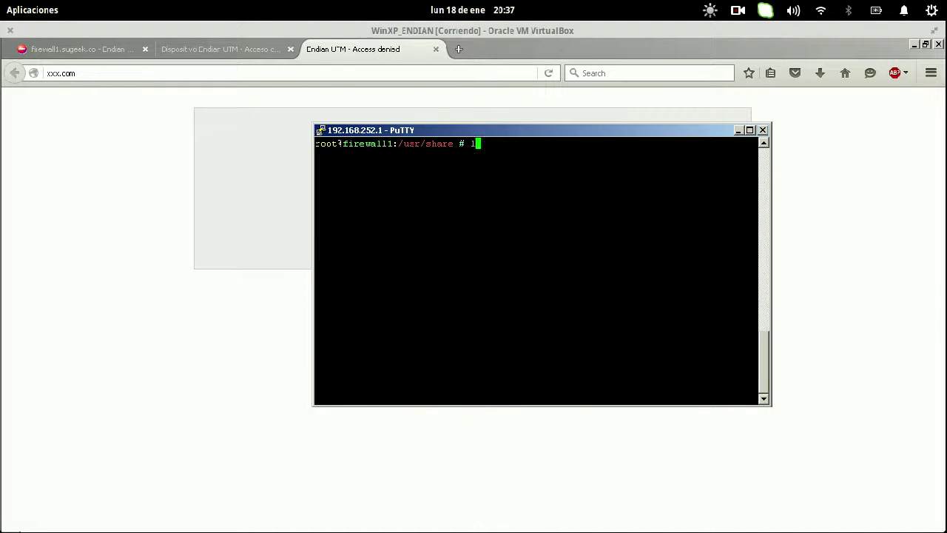
type("ls")
key("Return")
type("cd ")
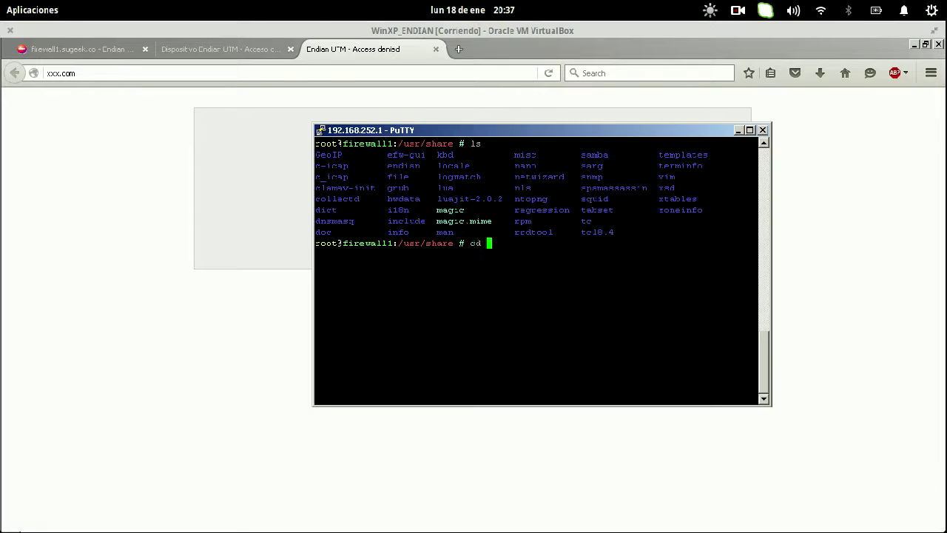
type("c-")
key("Tab")
key("Return")
type("ls")
key("Return")
- Go into templates/srv_url_check and list its language template folders
type("cd t")
key("Tab")
key("Return")
type("ls")
key("Return")
type("cd s")
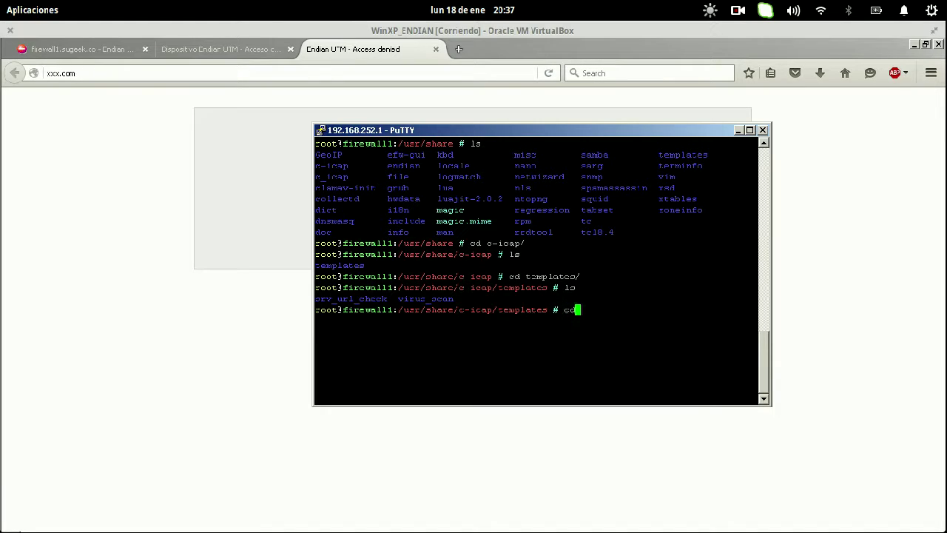
key("Tab")
key("Return")
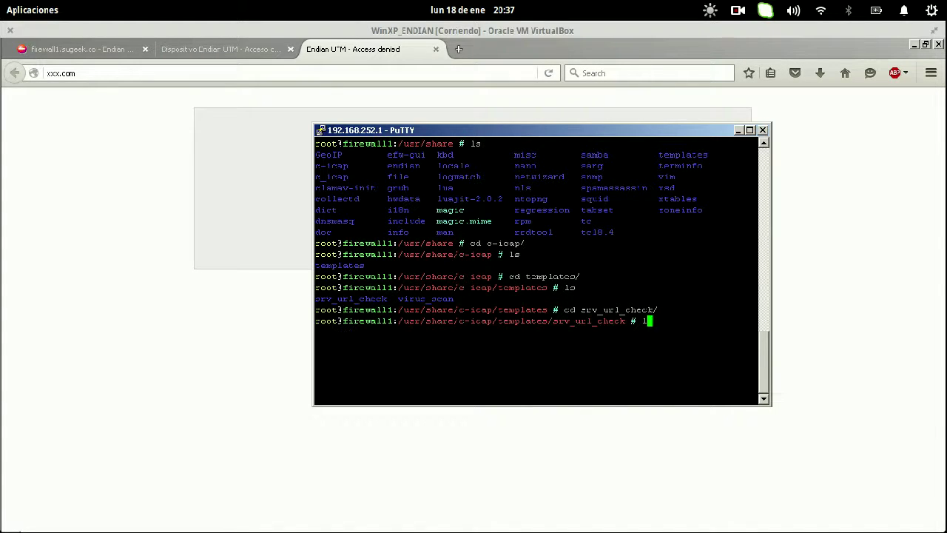
type("ls")
key("Return")
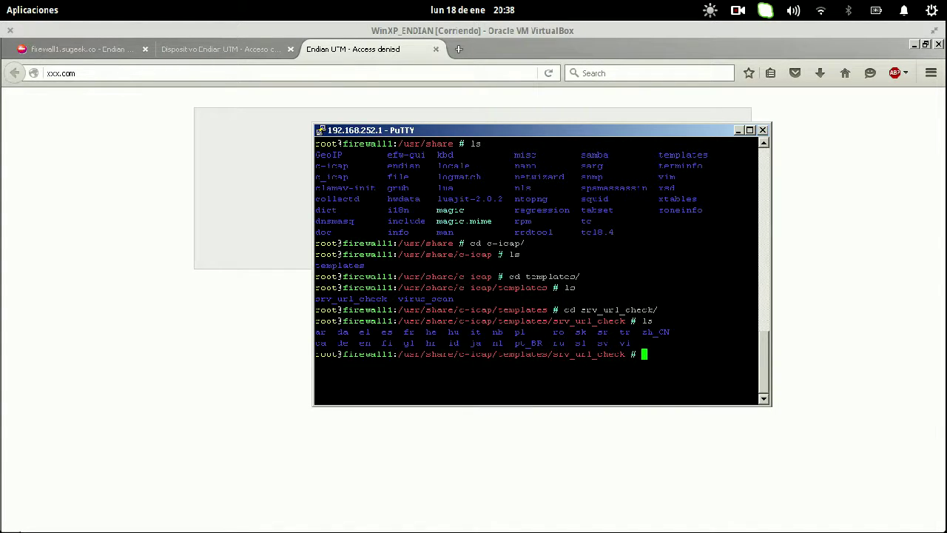
- Rename en to en_backup and es to en, then reload xxx.com in Firefox
type("mv en en_backup")
key("Return")
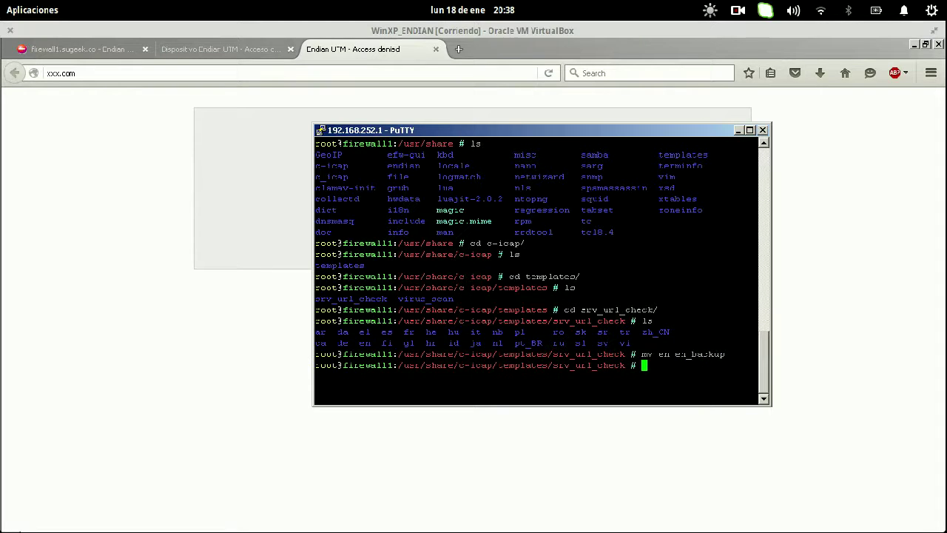
type("mv es en")
key("Return")
left_click(286, 74)
key("Return")
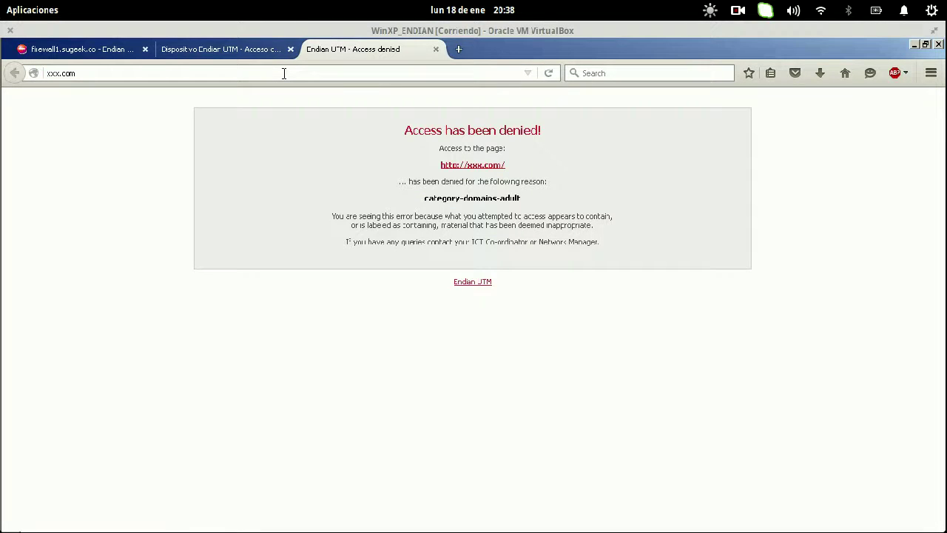
- Toggle the Endian HTTP proxy off and back on, then clear the proxy cache
left_click(106, 49)
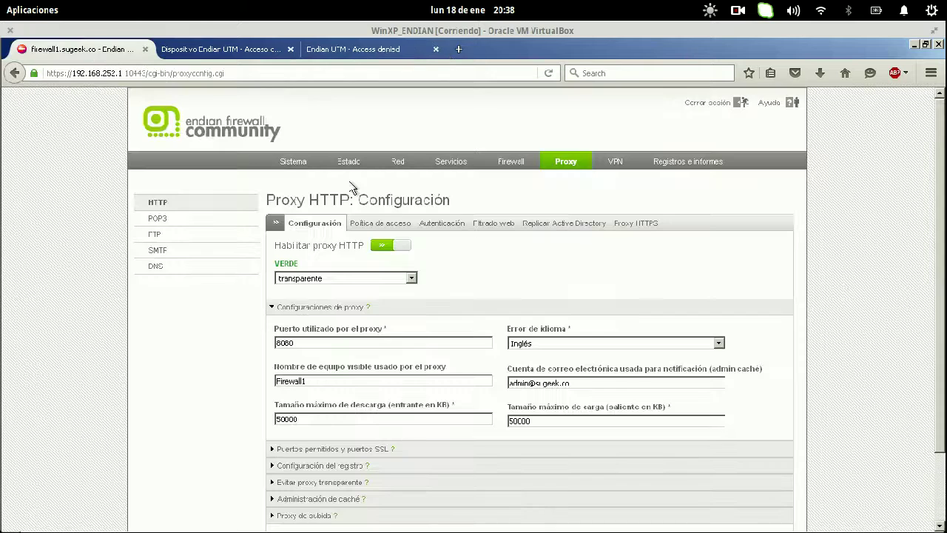
left_click(385, 246)
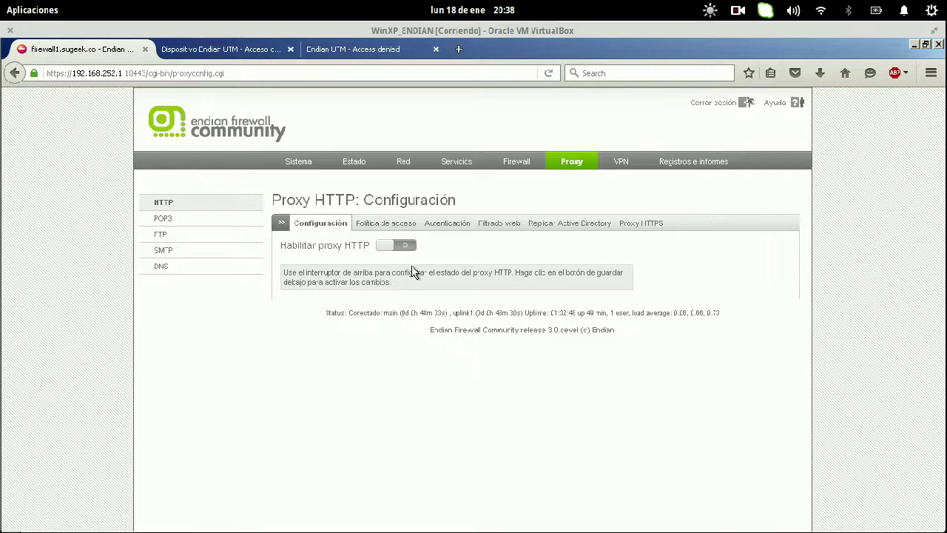
left_click(403, 245)
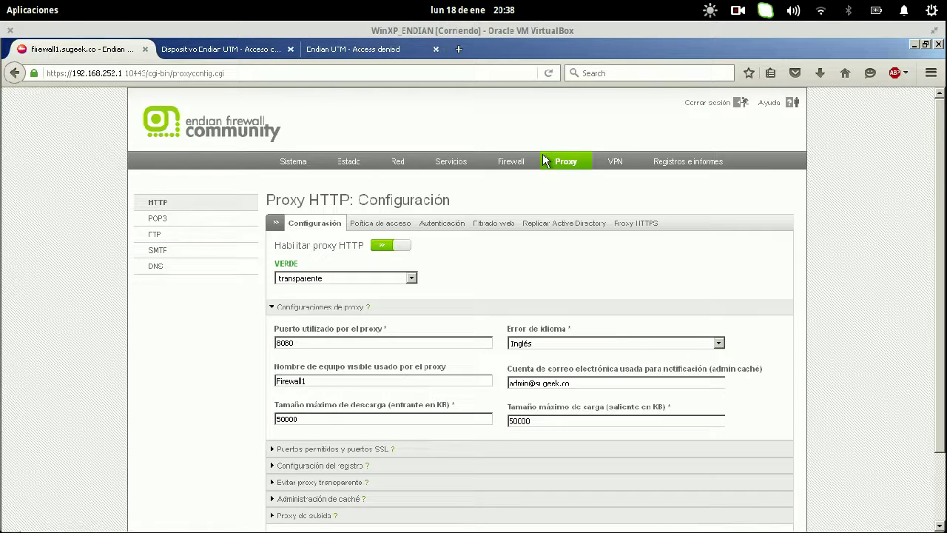
scroll(602, 271, "down", 3)
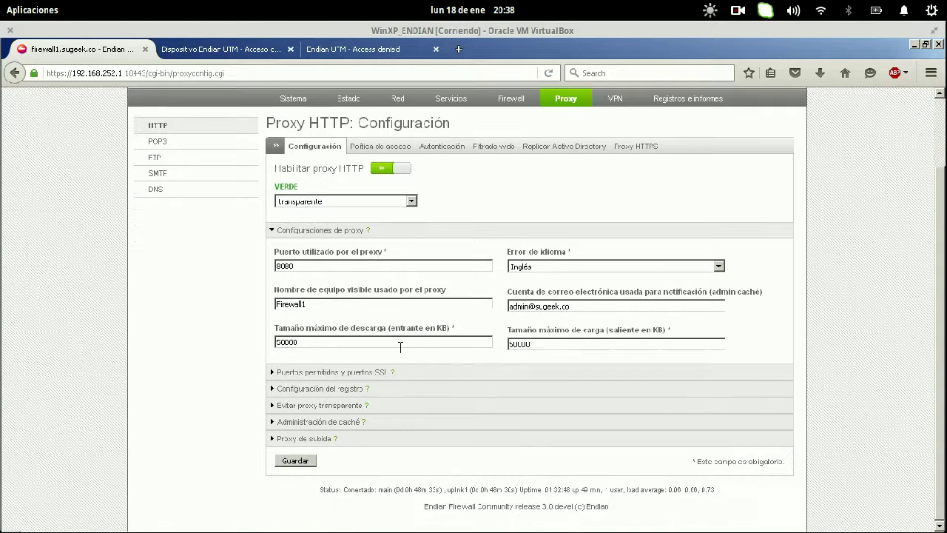
left_click(338, 421)
left_click(674, 458)
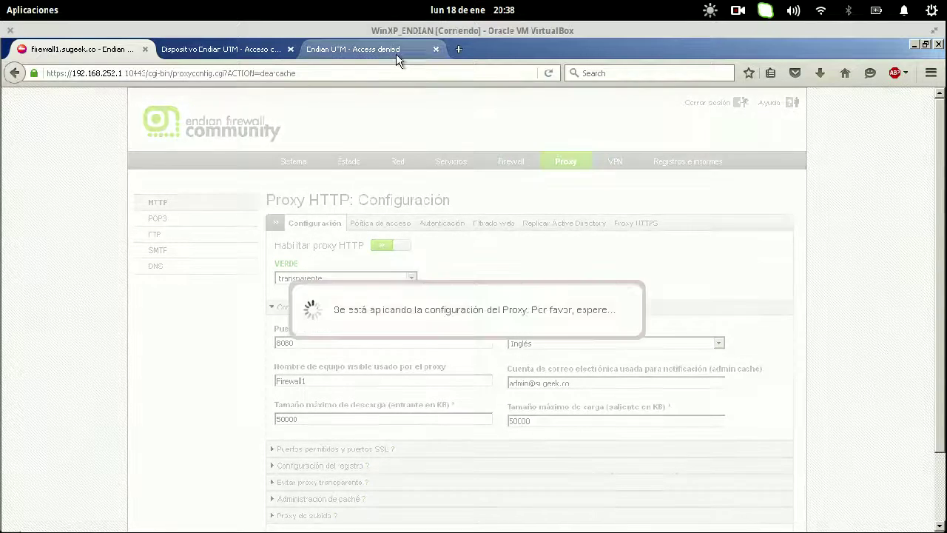
- Reload xxx.com and select its Spanish 'Se ha denegado el acceso!' deny heading
left_click(396, 55)
key("F5")
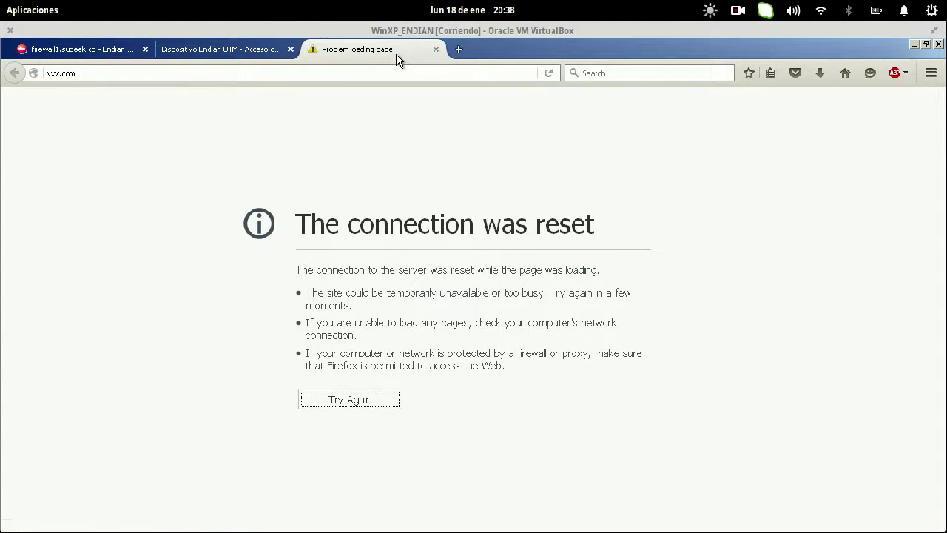
left_click(101, 48)
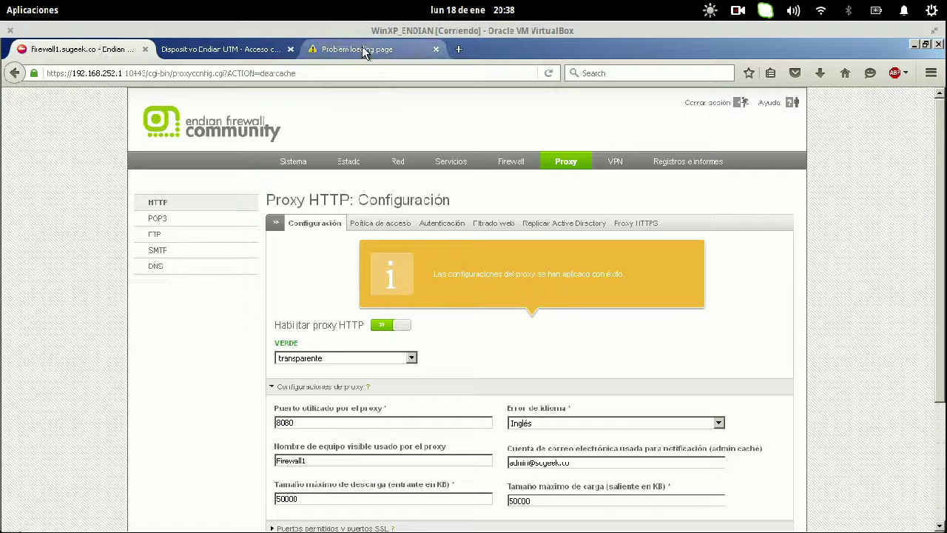
left_click(362, 49)
key("F5")
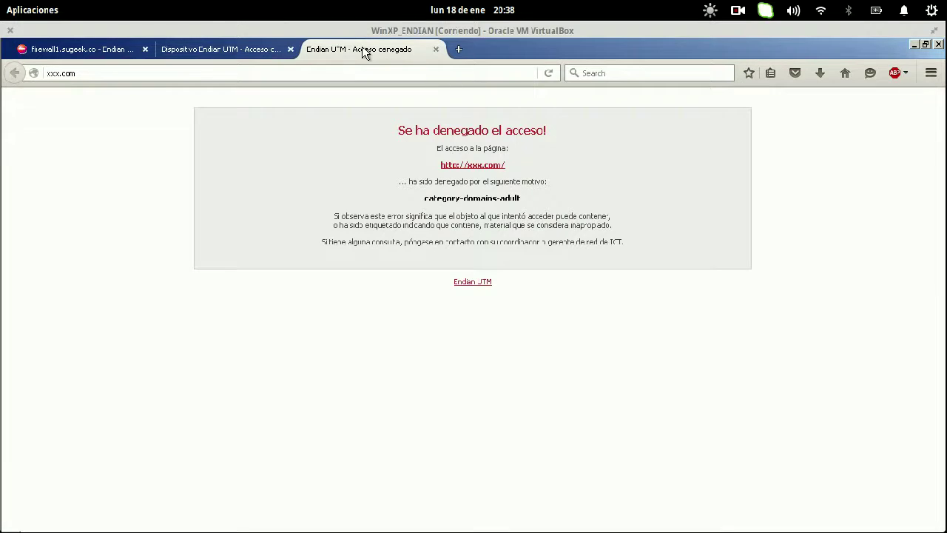
left_click_drag(393, 131, 632, 248)
- Return to PuTTY, try entering the es folder, and list the srv_url_check templates
left_click(632, 252)
mouse_move(2, 1)
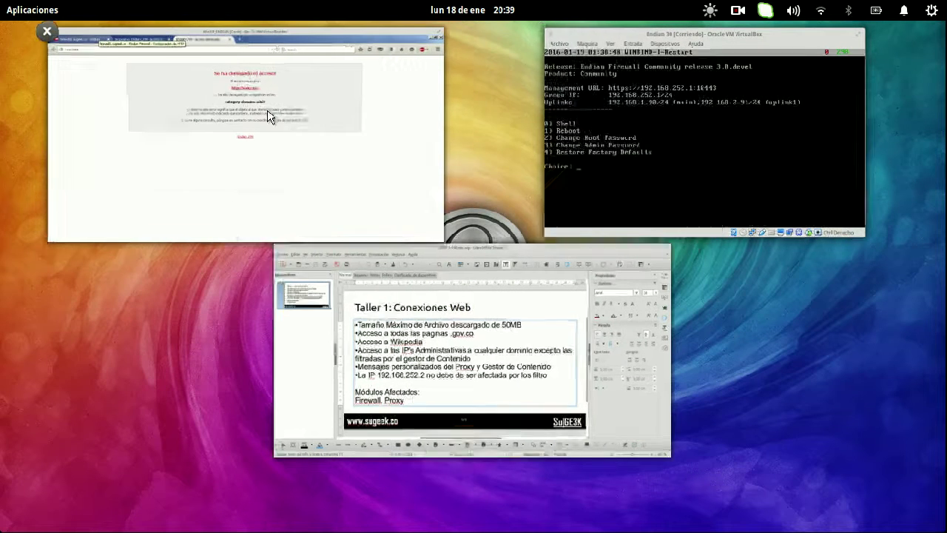
left_click(267, 109)
left_click(10, 82)
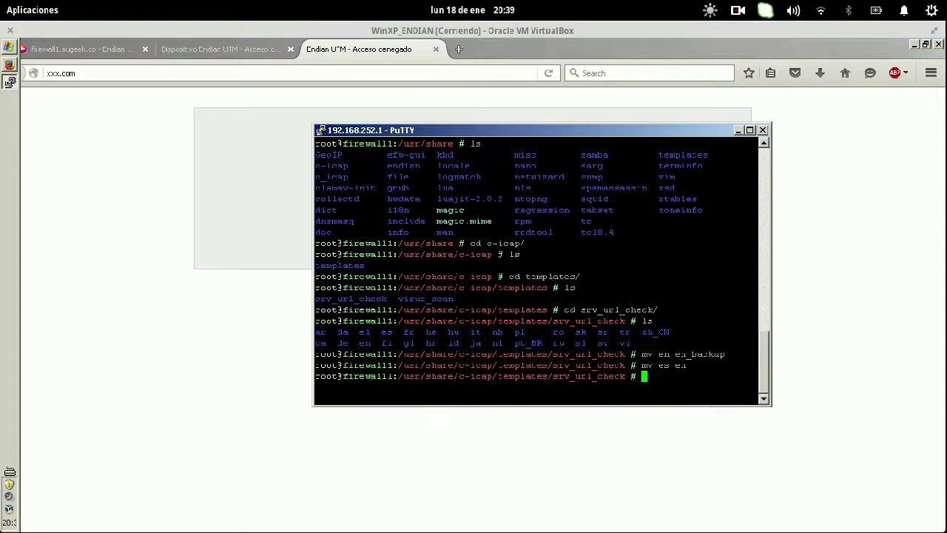
type("cd es")
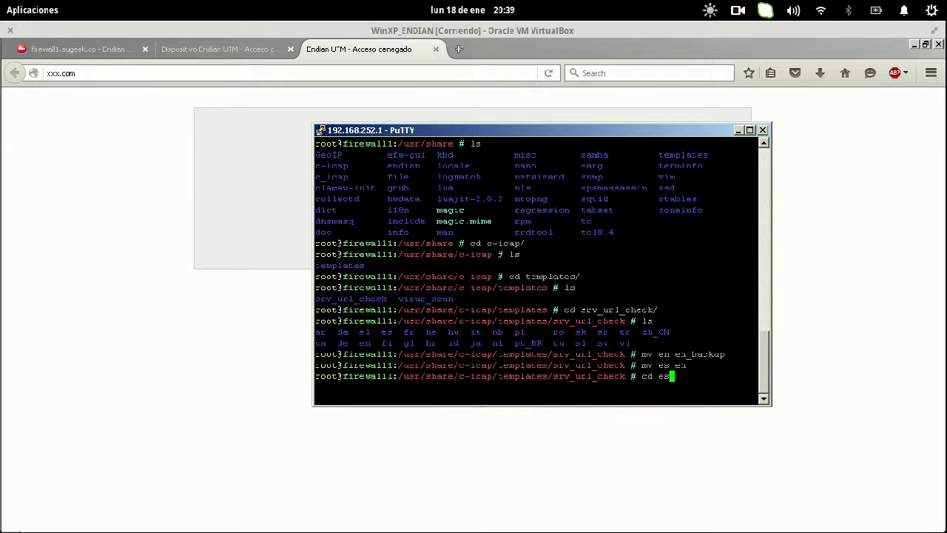
key("Return")
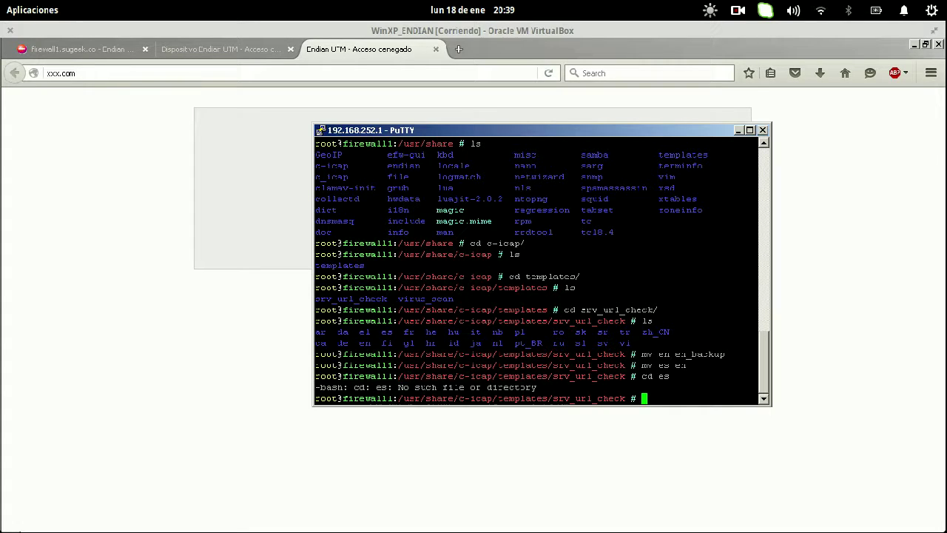
type("cd")
key("BackSpace")
key("BackSpace")
type("ls")
key("Return")
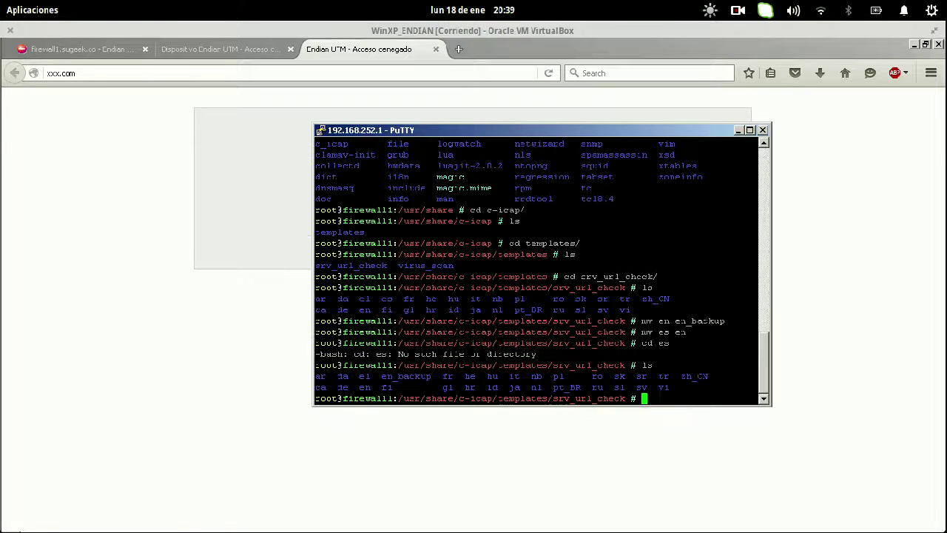
- Enter the en folder, list its files, and open DENY in nano
type("cd en")
key("Return")
type("ls")
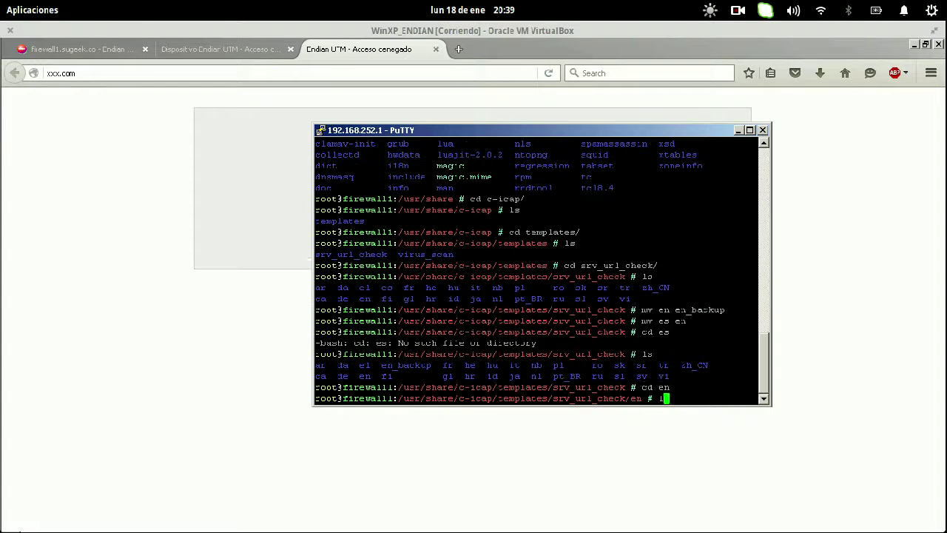
key("Return")
type("nano DENY")
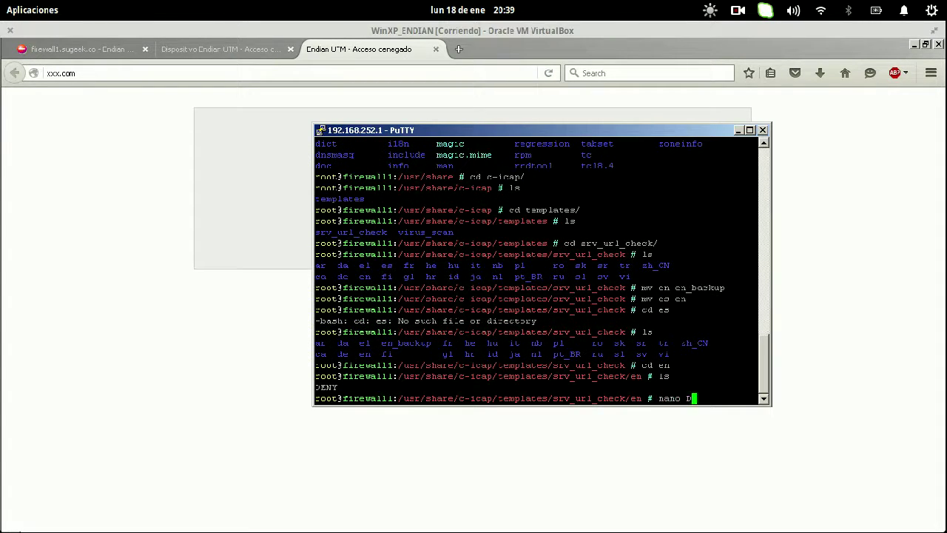
key("Return")
type("ls")
key("Return")
- Remove the stray ls line and start a new line after the <CENTER> tag
key("BackSpace")
key("BackSpace")
key("BackSpace")
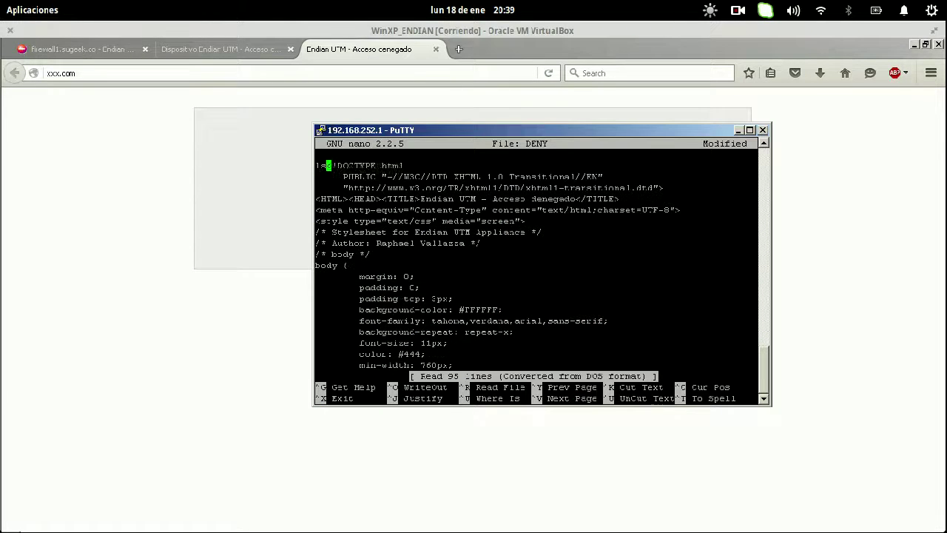
key("Down")
key("Down")
key("Down")
key("Down")
key("Down")
key("Down")
key("Down")
key("Down")
key("Down")
key("Down")
key("Down")
key("Down")
key("Down")
key("Down")
key("Down")
key("Down")
key("Down")
key("Down")
key("Down")
key("Down")
key("Down")
key("Down")
key("Down")
key("Down")
key("Down")
key("Down")
key("Down")
key("Down")
key("Down")
key("Up")
key("Up")
key("Up")
key("Up")
key("Up")
key("Up")
key("Down")
key("Down")
key("Down")
key("Down")
key("Down")
key("Down")
key("Down")
key("Down")
key("Down")
key("Down")
key("Down")
key("Down")
key("Down")
key("Down")
key("Down")
key("Down")
key("Down")
key("Down")
key("Down")
key("Down")
key("Down")
key("Down")
key("Down")
key("Down")
key("Down")
key("Down")
key("Down")
key("Down")
key("Down")
key("Down")
key("Down")
key("Down")
key("Down")
key("Down")
key("Down")
key("Down")
key("Down")
key("Down")
key("Down")
key("Down")
key("Down")
key("Down")
key("Down")
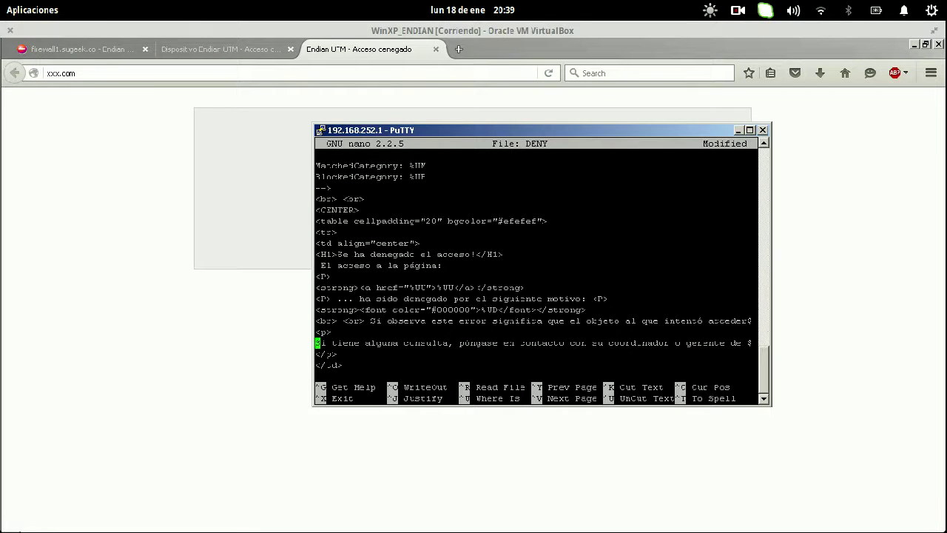
key("Up")
key("Up")
key("Up")
key("Up")
key("Up")
key("Up")
key("Up")
key("Up")
key("Up")
key("Up")
key("Down")
key("Down")
key("Down")
key("Up")
key("Up")
key("Up")
key("Up")
key("Up")
key("Up")
key("Return")
key("Up")
- Insert <div align="center">SUGEEK</div>, save the DENY file and exit nano
type("<div al")
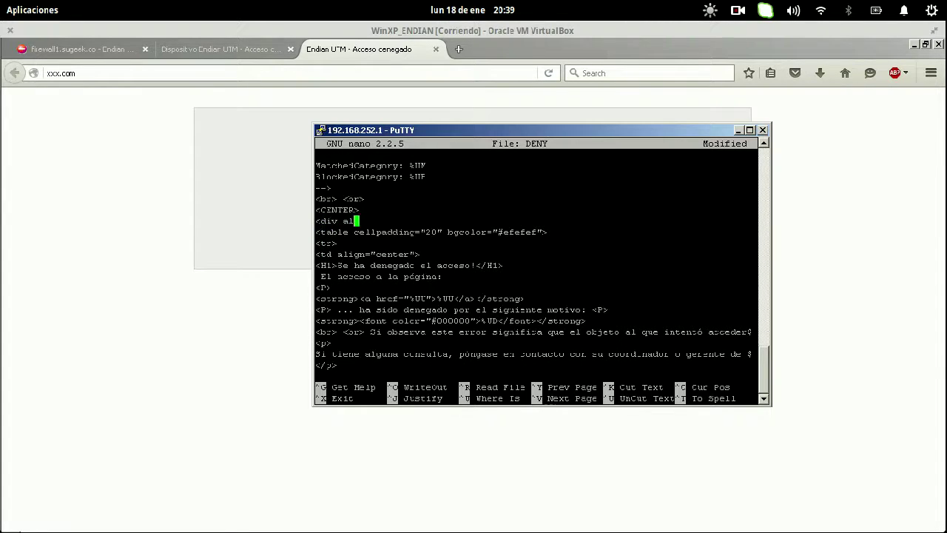
type("ign=center")
key("Left")
key("Left")
key("Left")
key("Left")
key("Left")
key("Left")
type("\"")
key("End")
type("\">HOLA")
key("BackSpace")
key("BackSpace")
key("BackSpace")
key("BackSpace")
type("SUGEEK</div>")
key("ctrl+o")
key("Return")
key("ctrl+x")
- Reload xxx.com in Firefox several times, then go to the Endian proxy settings tab
left_click(105, 279)
key("F5")
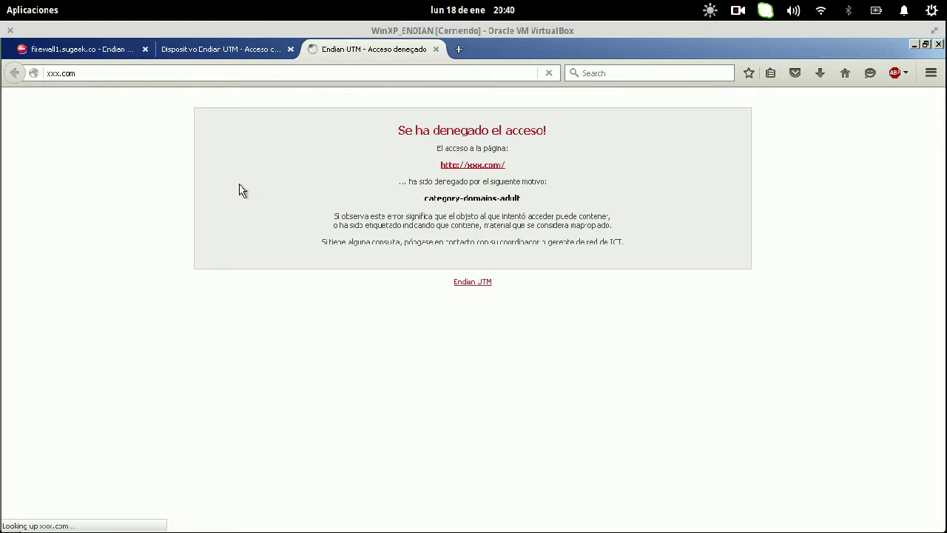
left_click(94, 72)
key("Return")
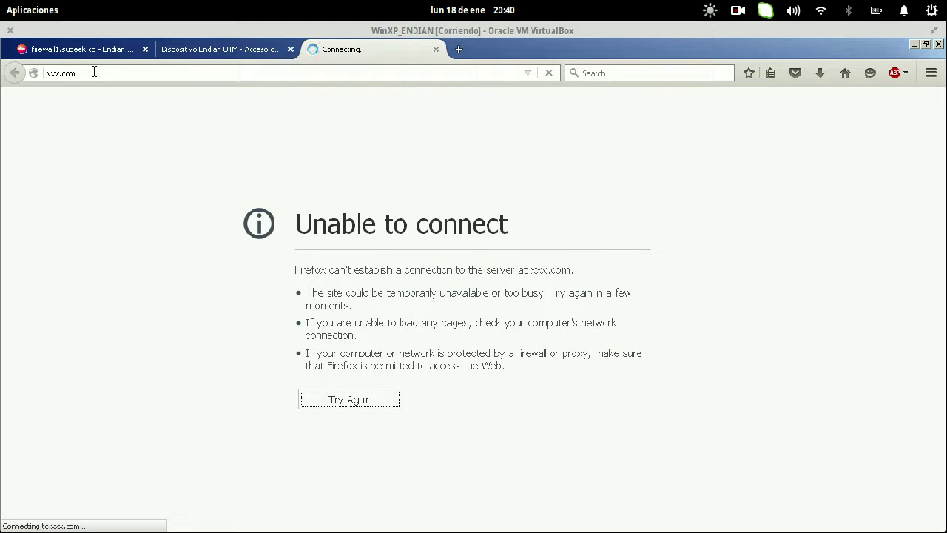
left_click(94, 72)
key("Return")
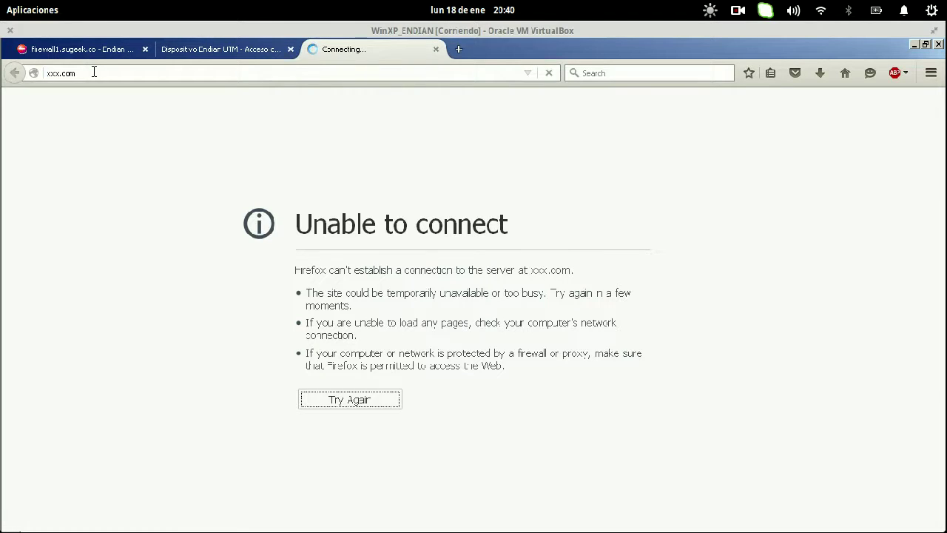
left_click(188, 74)
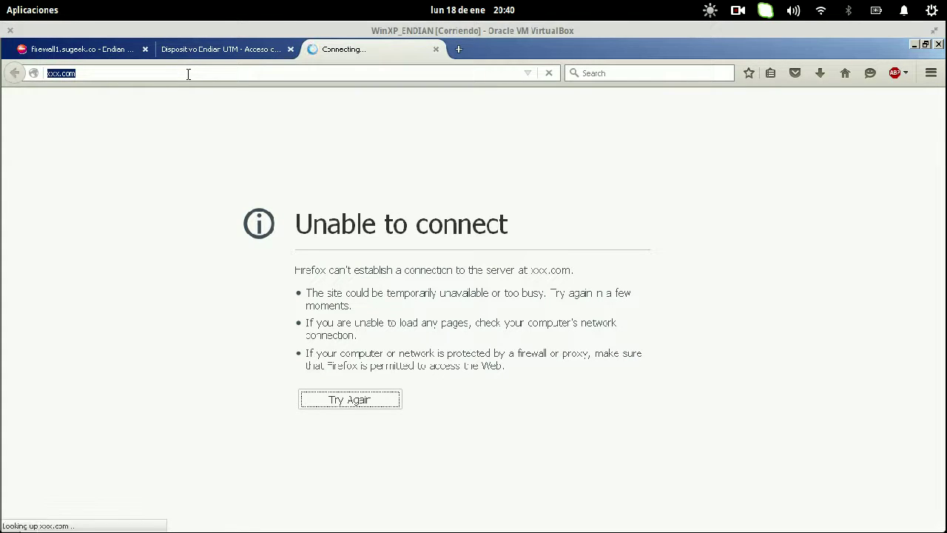
left_click(119, 57)
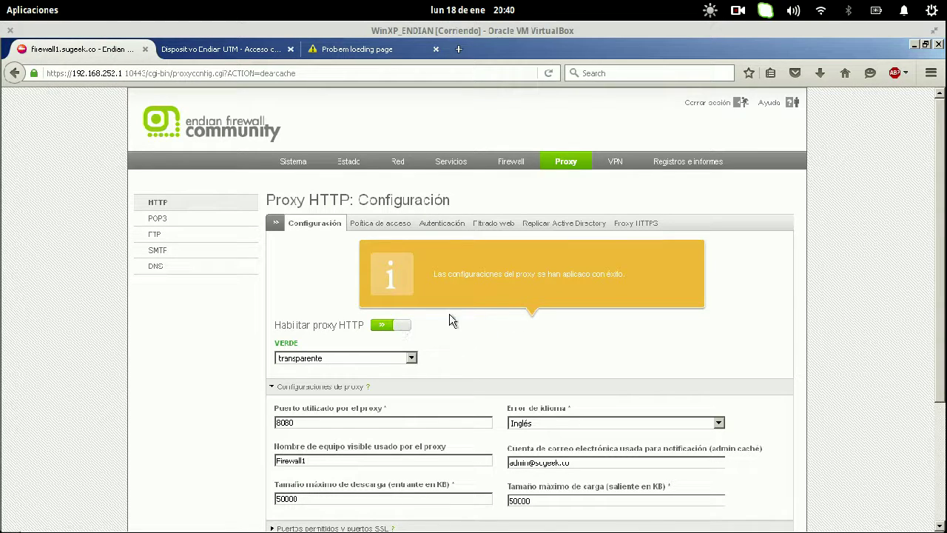
- Toggle the HTTP proxy off and on, close the Dispositivo tab, and empty the proxy cache
left_click(400, 327)
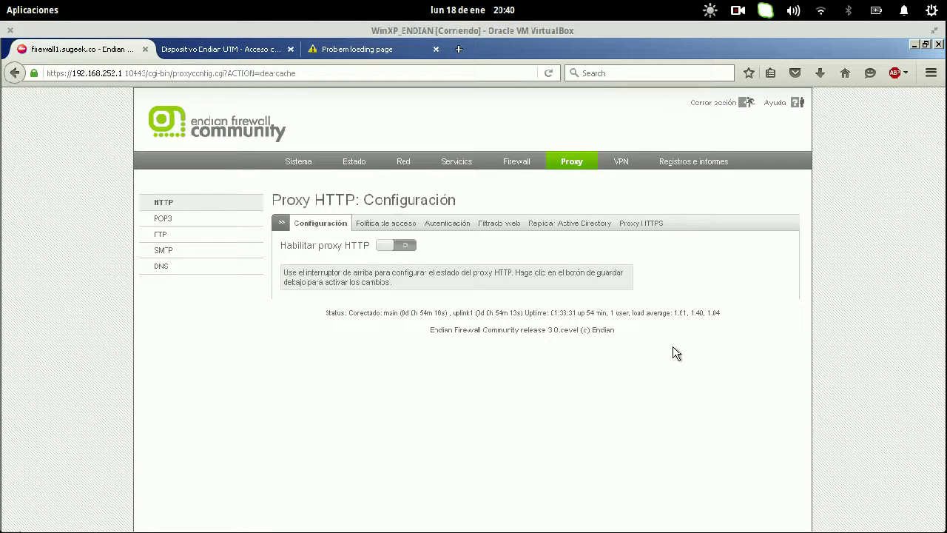
left_click(398, 245)
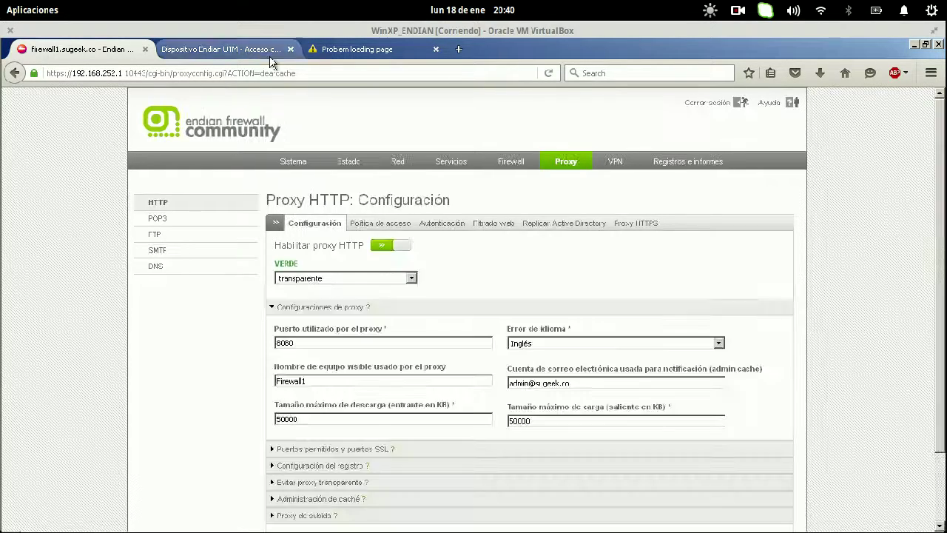
left_click(290, 49)
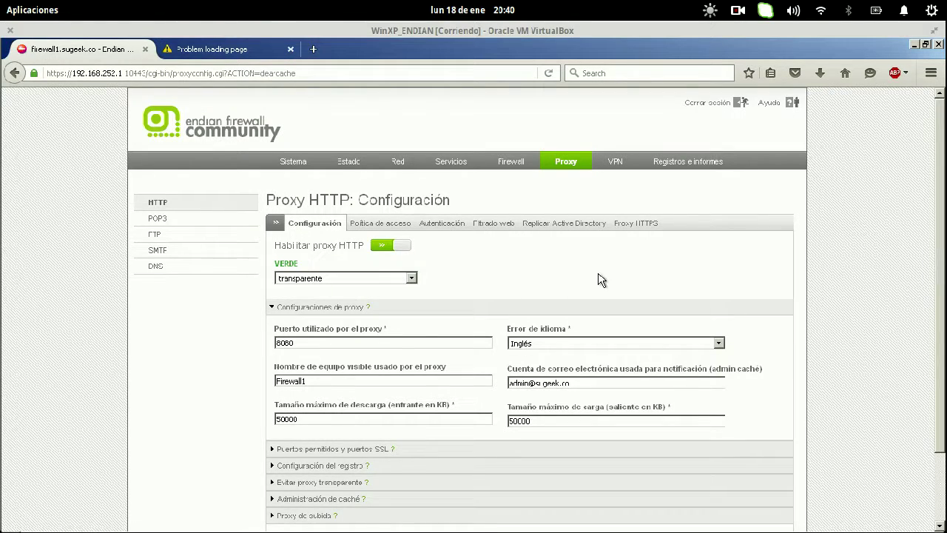
scroll(599, 274, "down", 2)
left_click(334, 423)
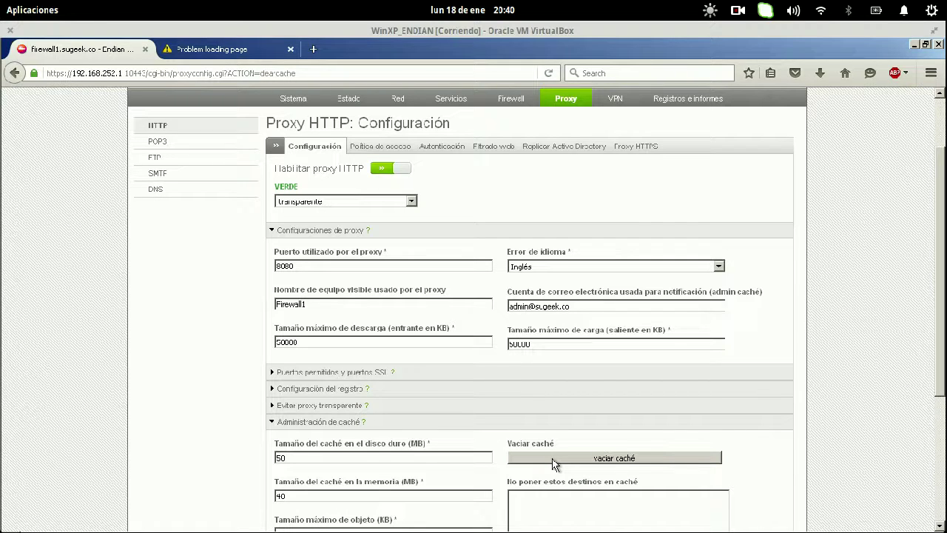
left_click(553, 460)
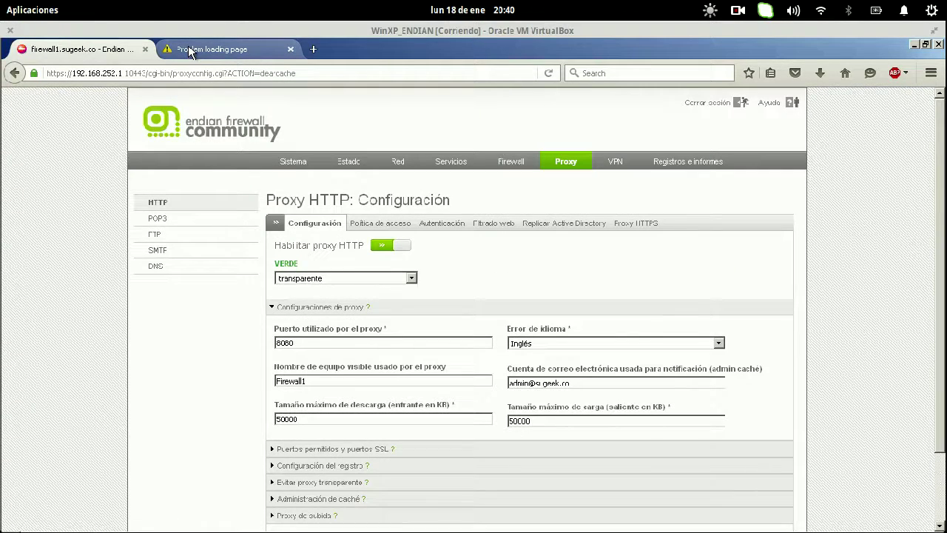
- Check the xxx.com error tab, return to the Endian settings, then back to xxx.com
left_click(191, 50)
key("ctrl+l")
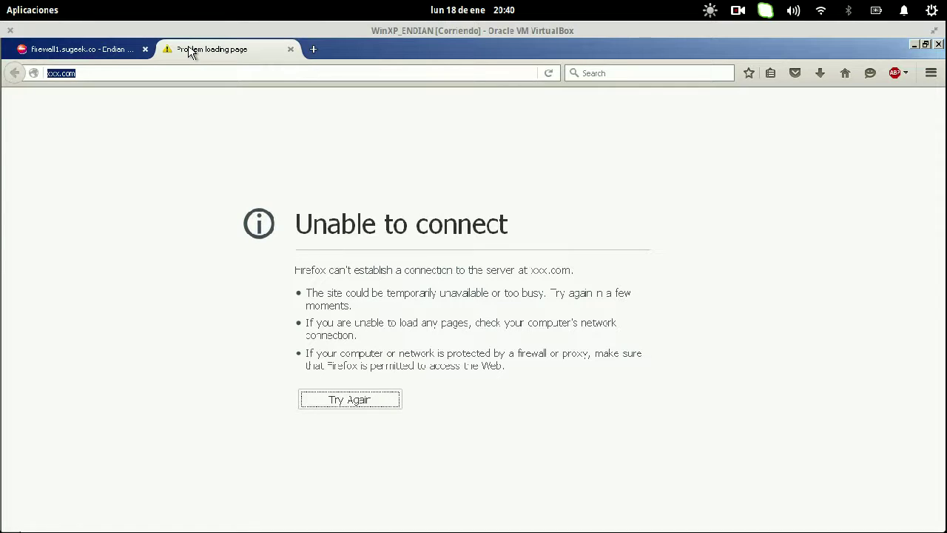
key("ctrl+Tab")
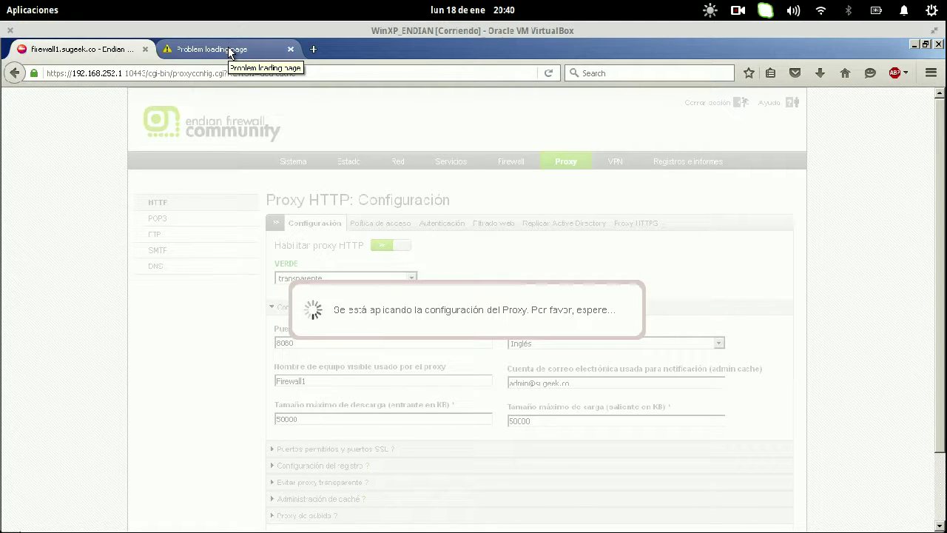
left_click(228, 49)
- Reload xxx.com and select the new SUGEEK heading above the Spanish deny message
key("Return")
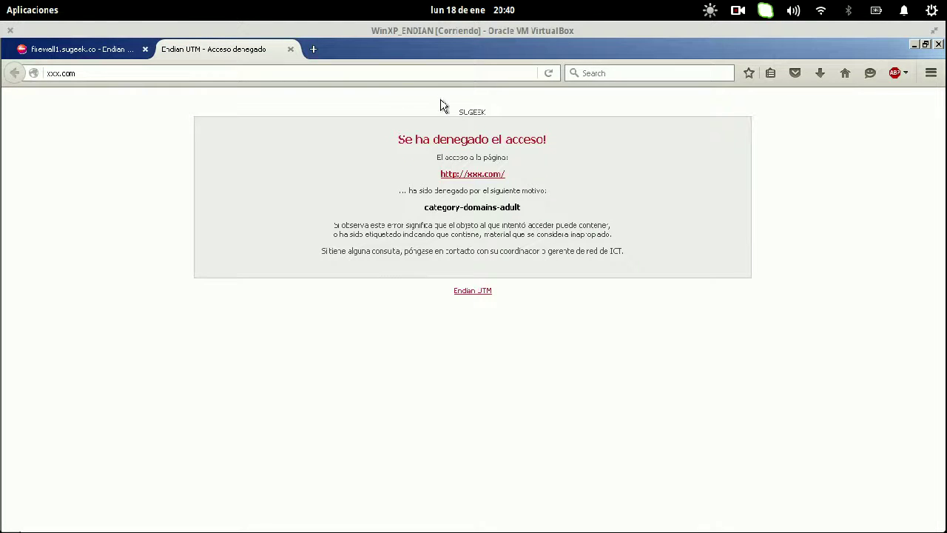
left_click_drag(459, 112, 500, 116)
double_click(462, 112)
mouse_move(11, 115)
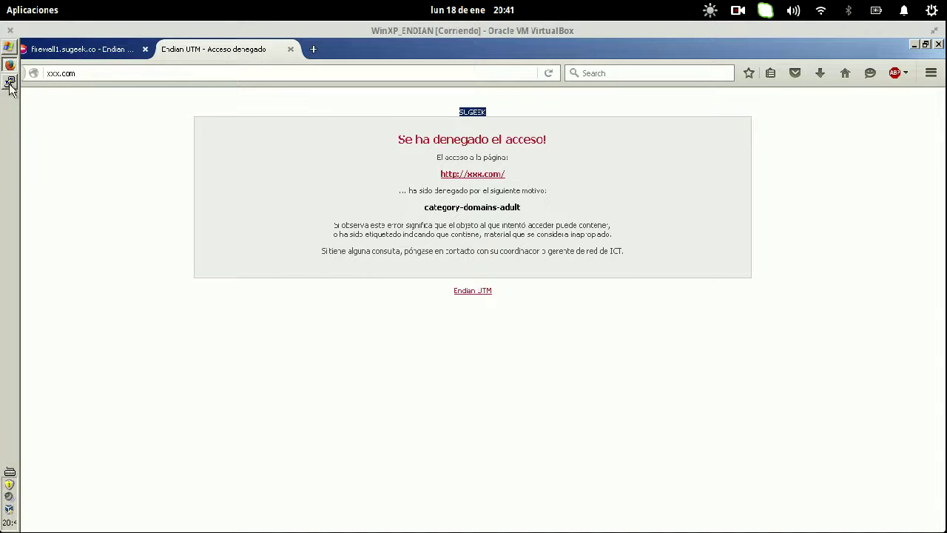
left_click(13, 92)
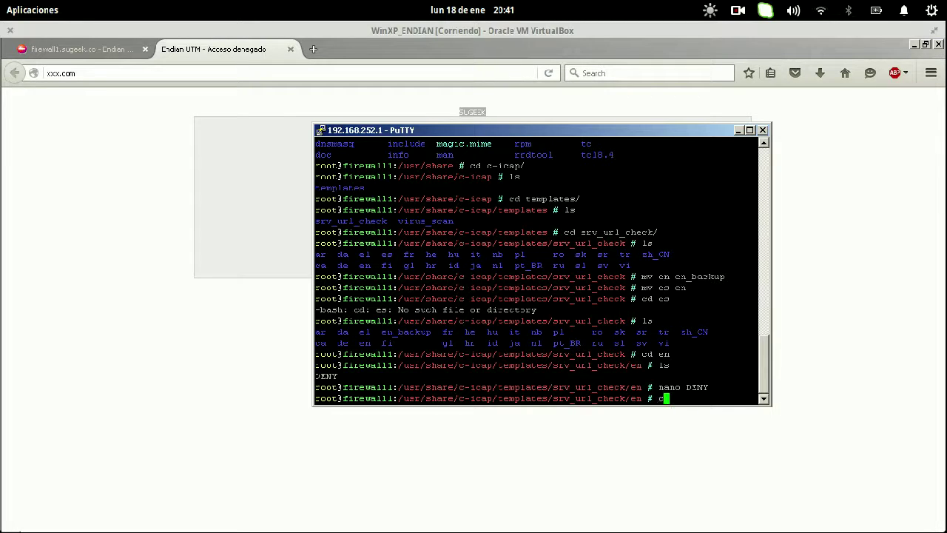
- Move up to /usr/share, enter squid/errors, and list its language folders
type(".")
key("Return")
type("cd ..")
key("Return")
type("cd ..")
key("Return")
type("cd ..")
key("Return")
type("cd")
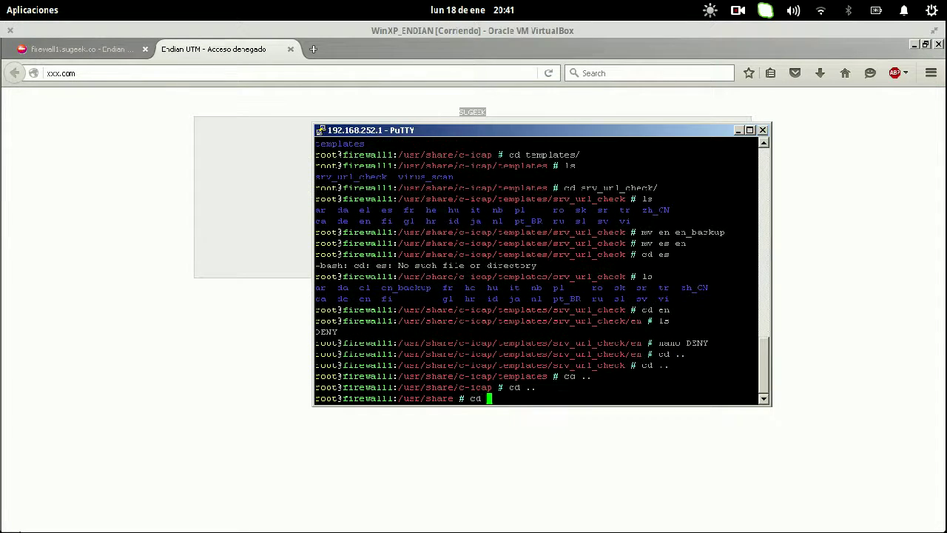
type(" s")
key("Tab")
type("e")
key("Tab")
key("Return")
type("ls")
key("Return")
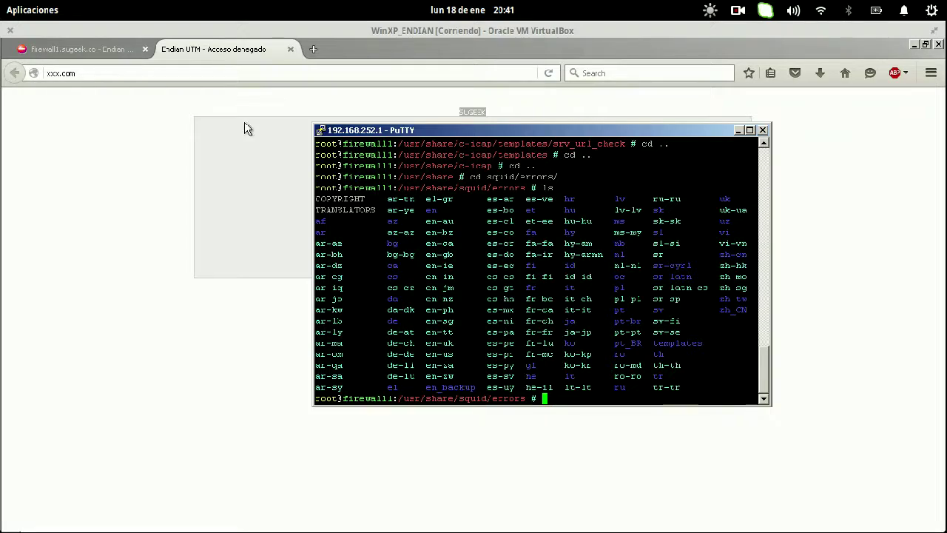
- Review the IP 192.168.252.2 requirement in the LibreOffice presentation, then return to the virtual machine
key("super")
left_click(397, 345)
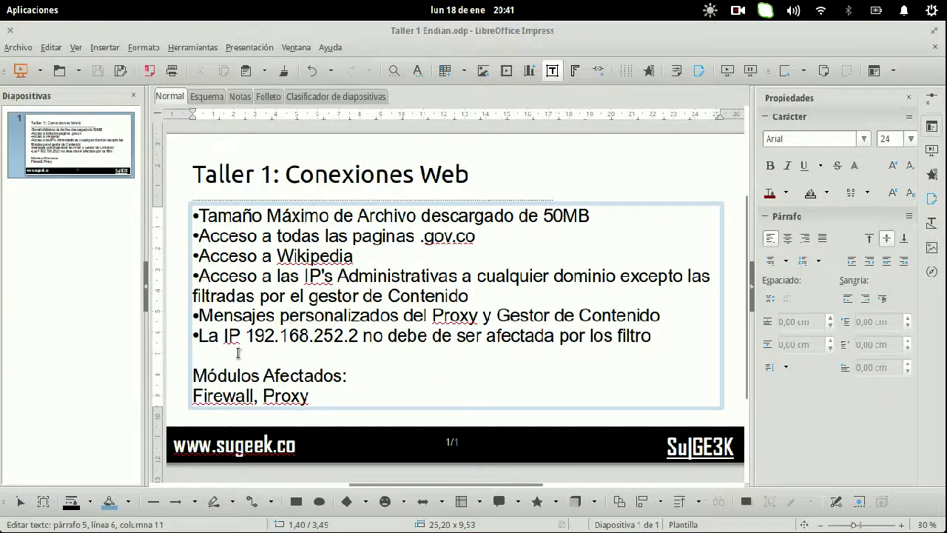
left_click_drag(247, 333, 330, 344)
key("shift+End")
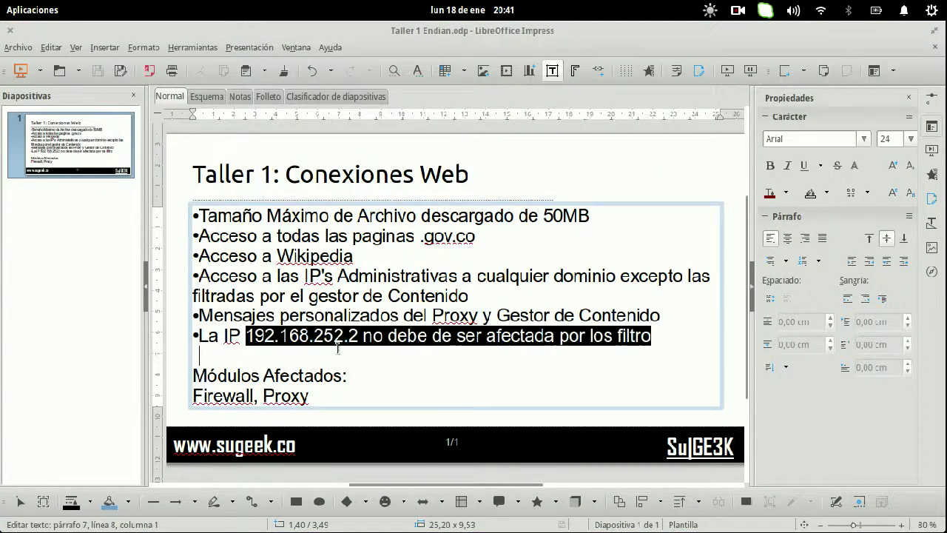
mouse_move(3, 12)
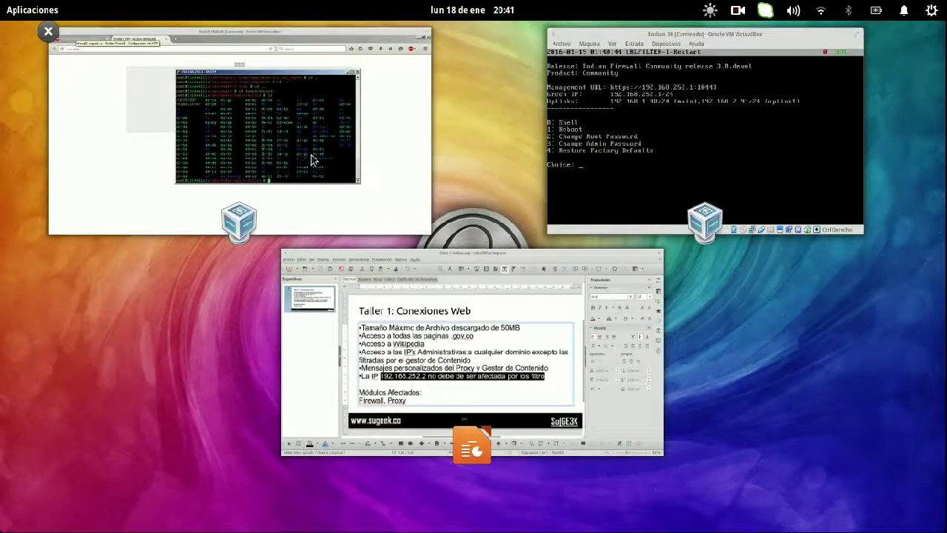
left_click(313, 158)
- Add source 192.168.252.2 as a transparent-proxy exception and save the proxy settings
left_click(104, 53)
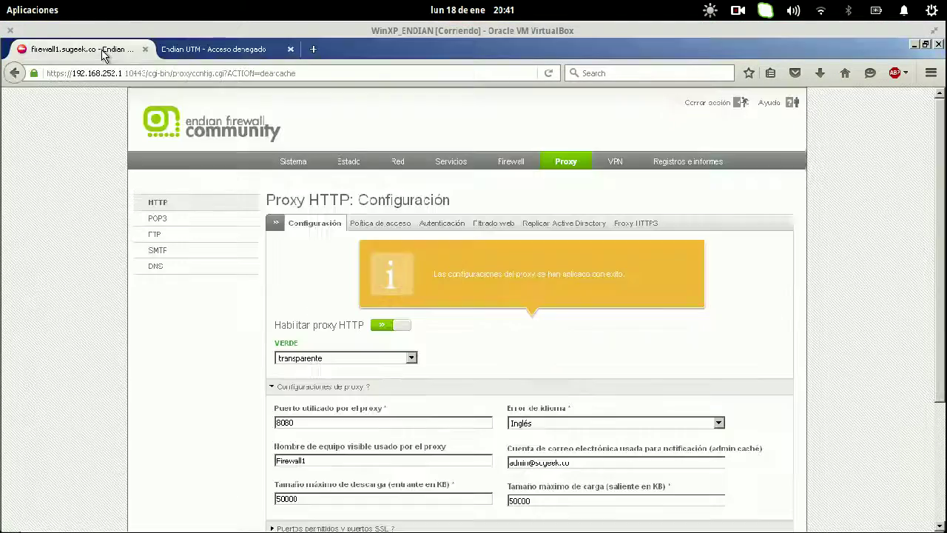
scroll(338, 386, "down", 3)
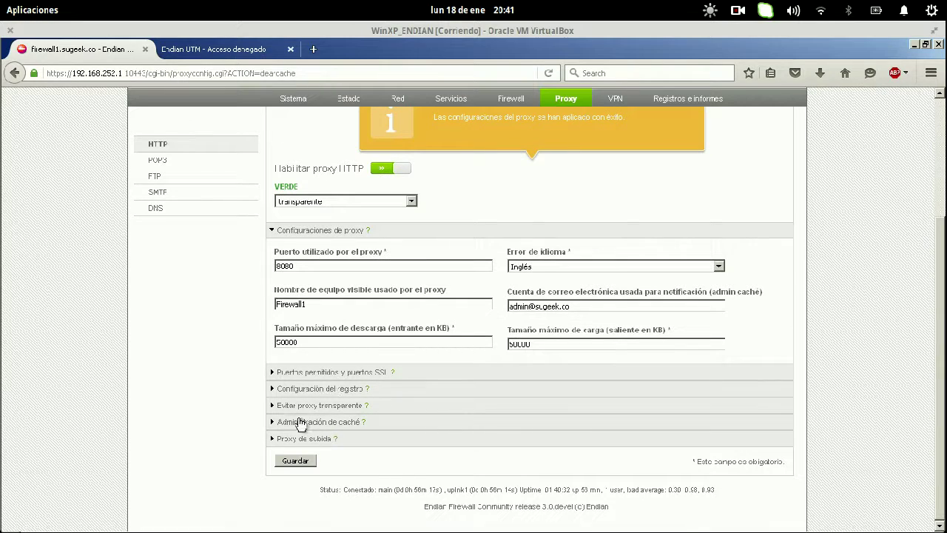
left_click(301, 406)
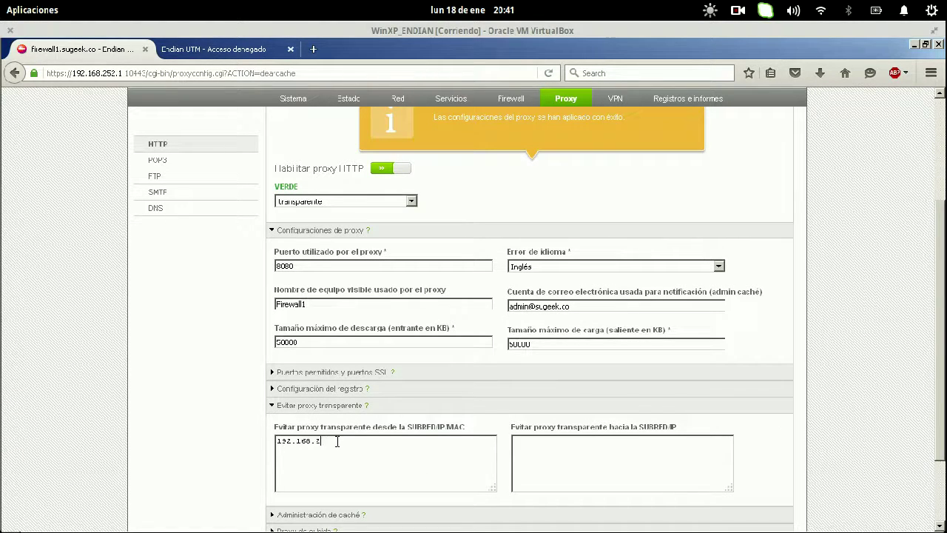
scroll(145, 440, "down", 2)
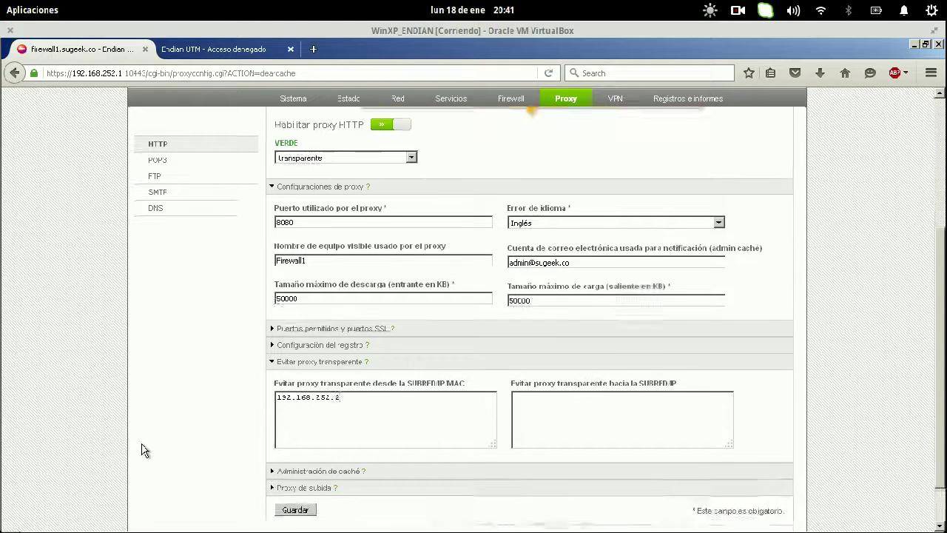
left_click(290, 461)
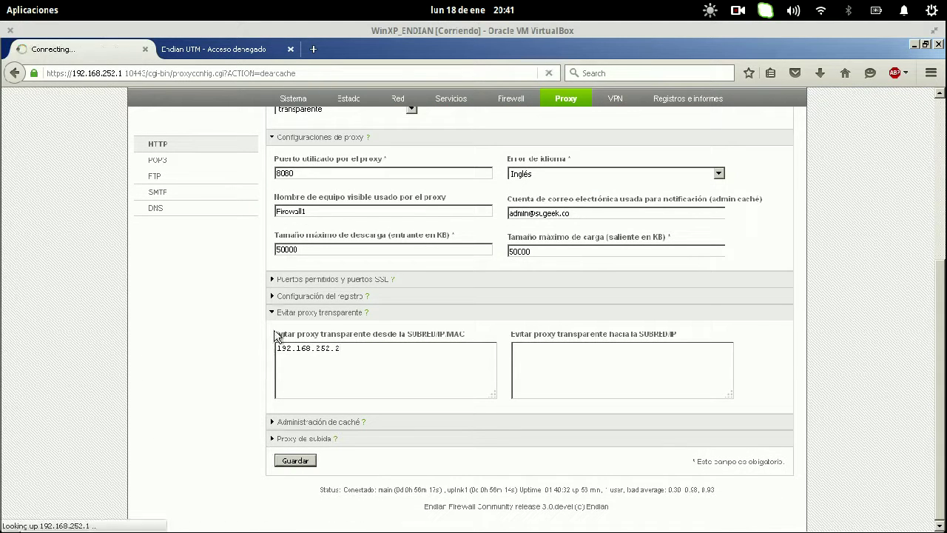
- Apply the saved proxy configuration and open a new Firefox tab
left_click(244, 51)
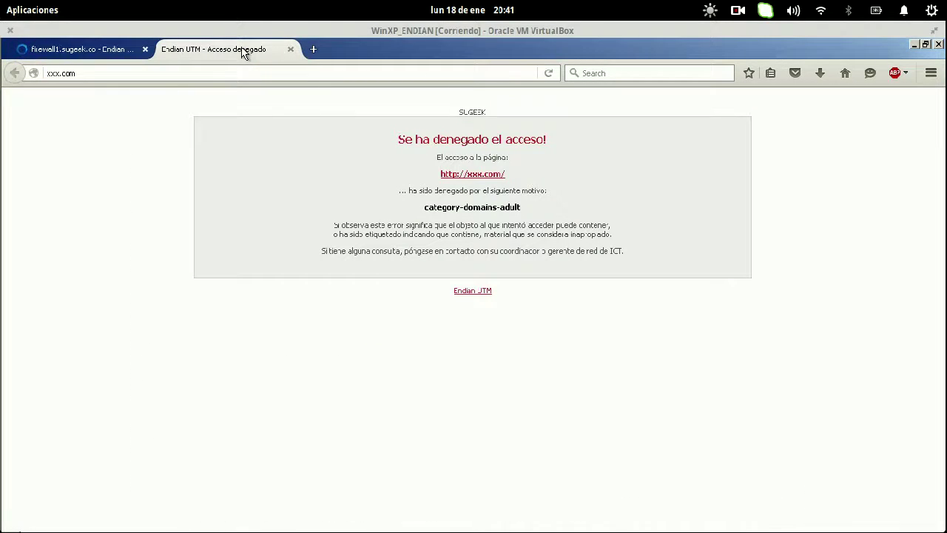
left_click(88, 49)
left_click(400, 287)
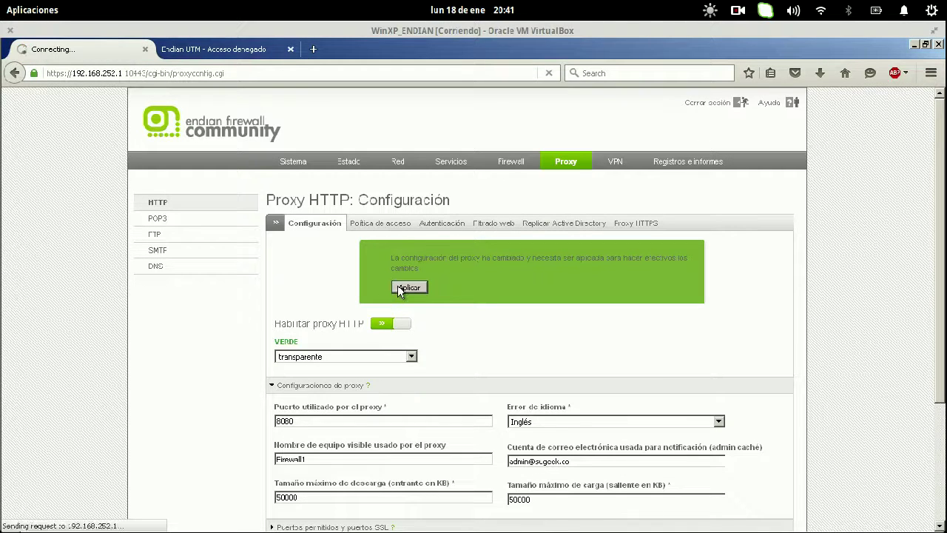
left_click(313, 49)
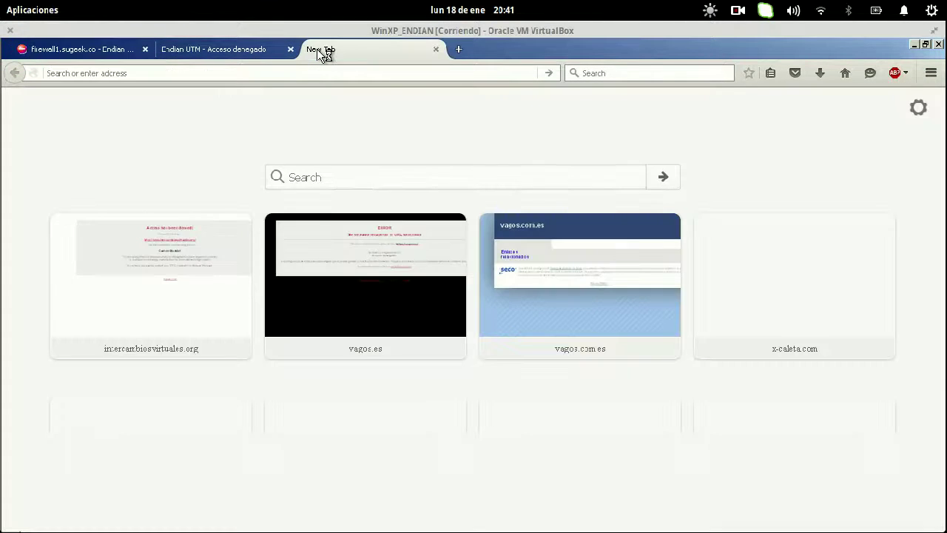
- Load debian.org in the new tab, correcting the mistyped address first
type("endia")
key("BackSpace")
key("BackSpace")
key("BackSpace")
key("BackSpace")
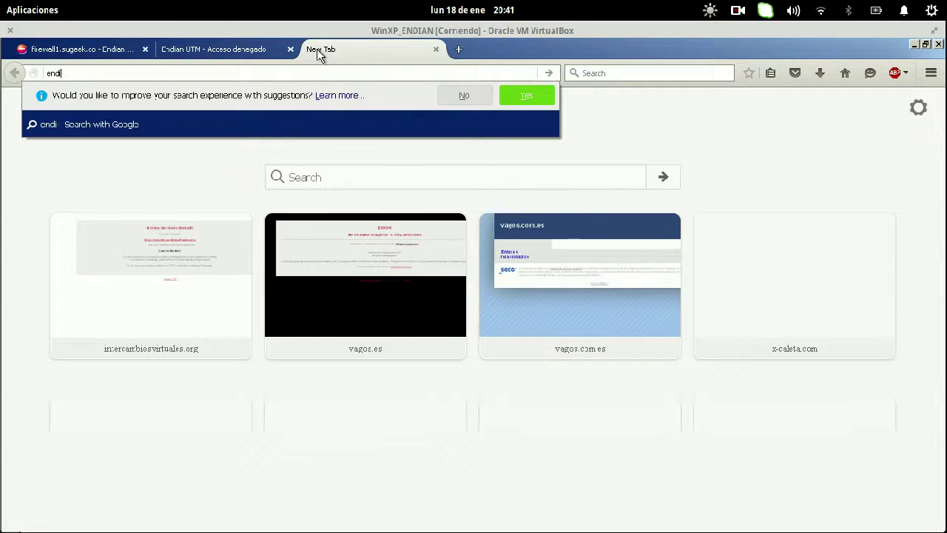
key("BackSpace")
type("debian.org")
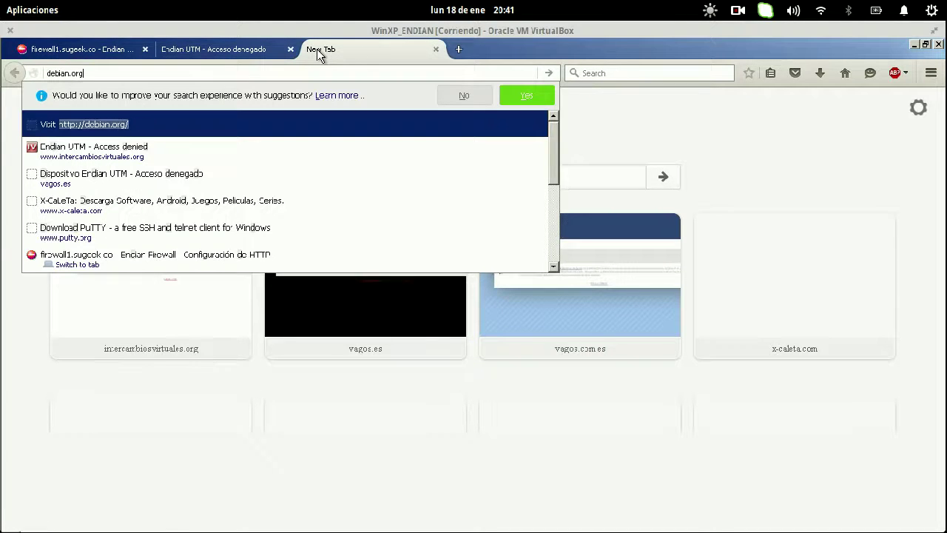
key("Return")
- Reload xxx.com to confirm it is still denied, close its tabs, and return to Endian
left_click(111, 47)
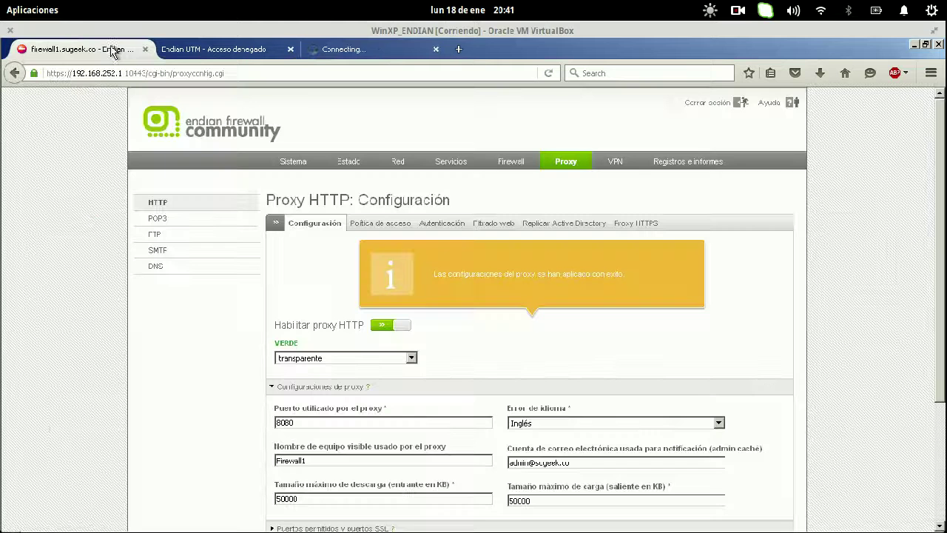
left_click(228, 58)
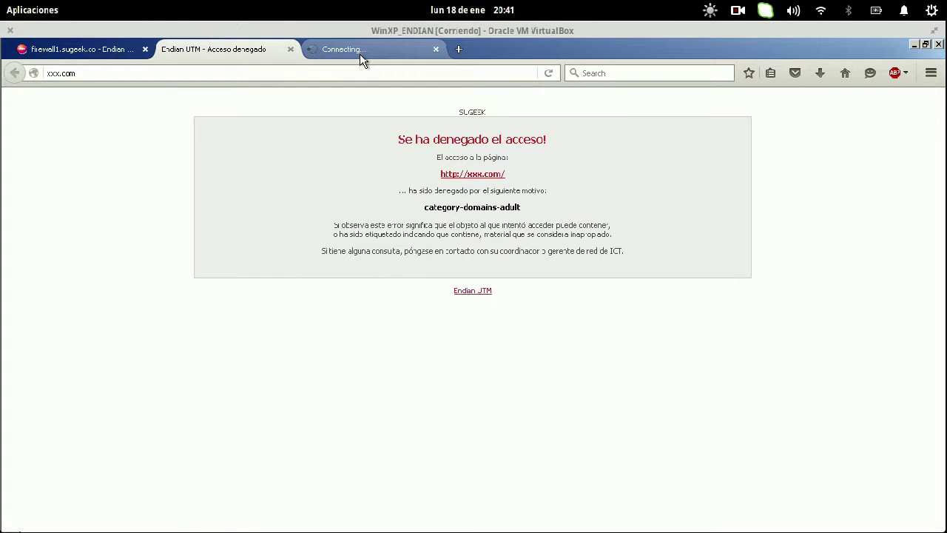
key("ctrl+l")
key("Return")
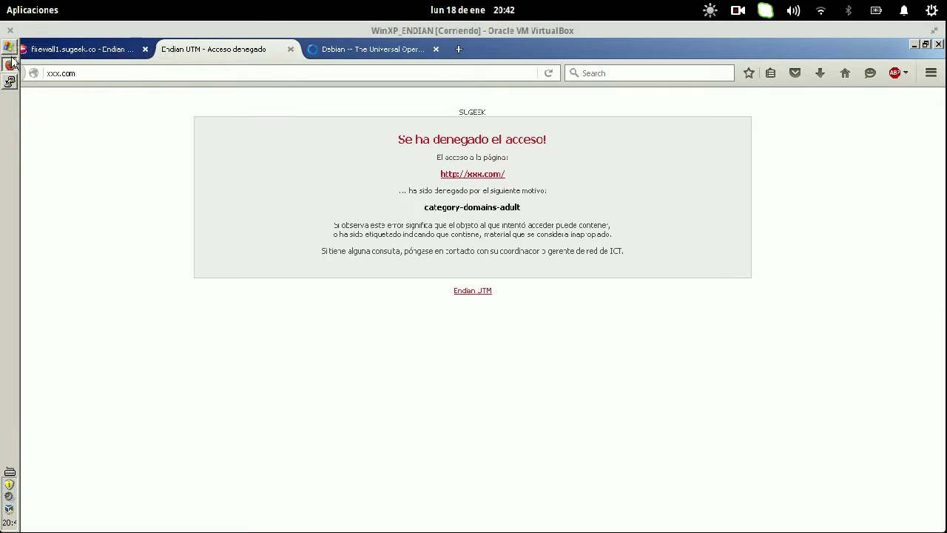
left_click(343, 59)
left_click(200, 46)
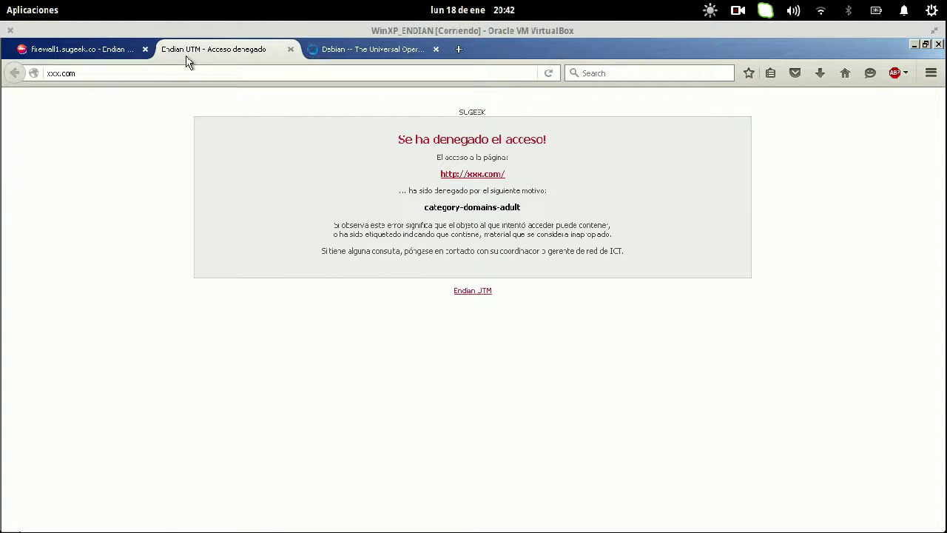
middle_click(187, 62)
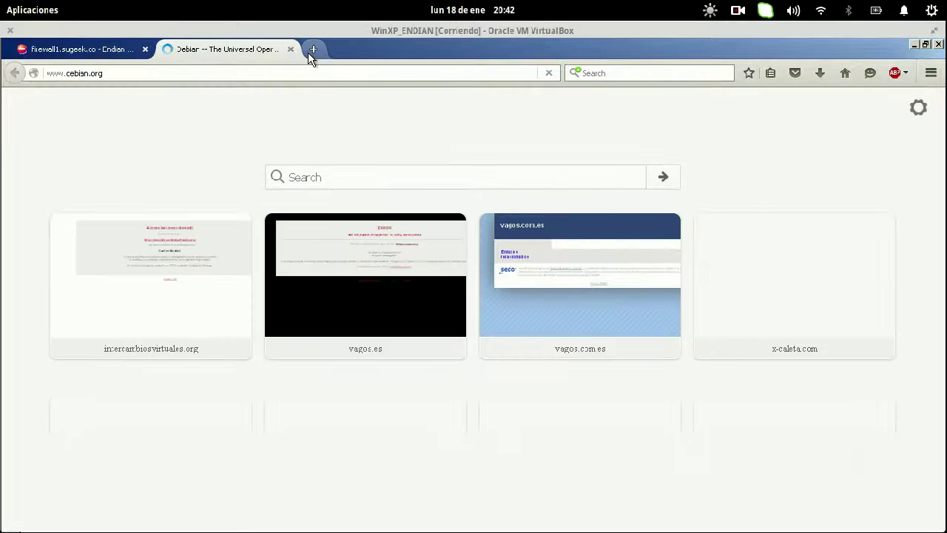
left_click(312, 50)
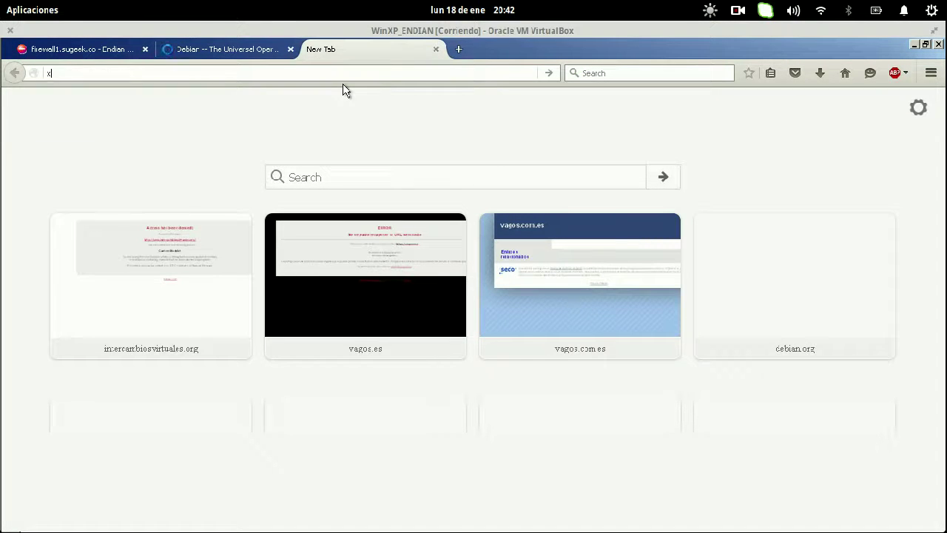
type("xxx.com")
key("Return")
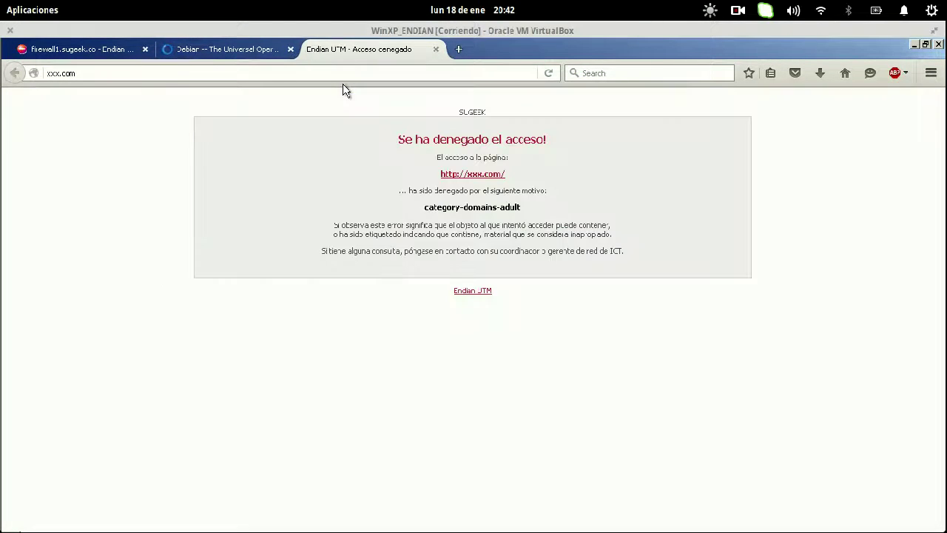
key("ctrl+w")
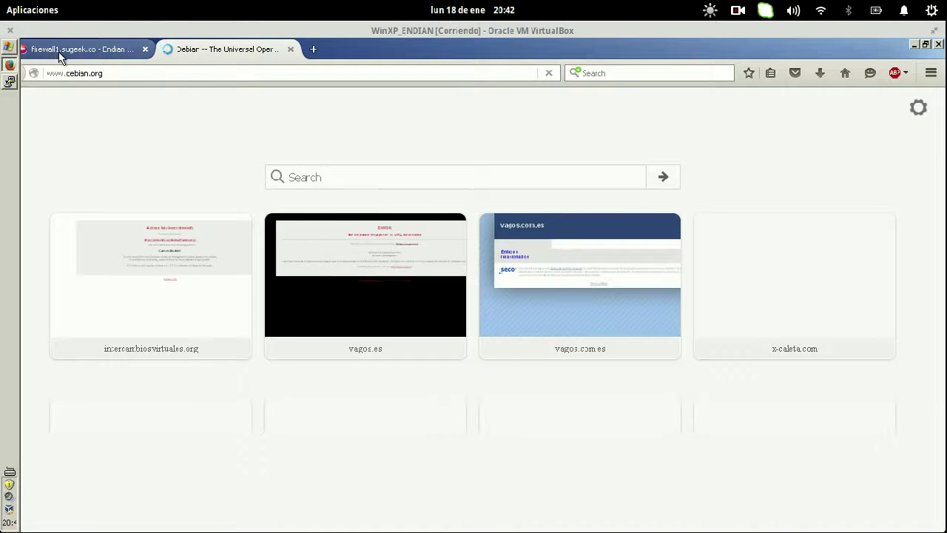
left_click(52, 50)
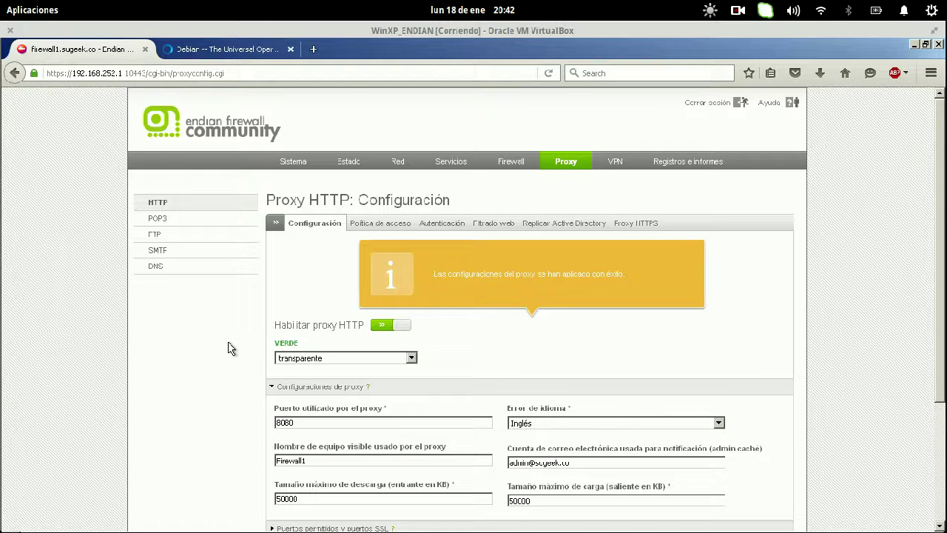
- Show 192.168.252.2 in the transparent-proxy exception list and open a Windows command prompt
scroll(233, 349, "down", 5)
left_click(320, 411)
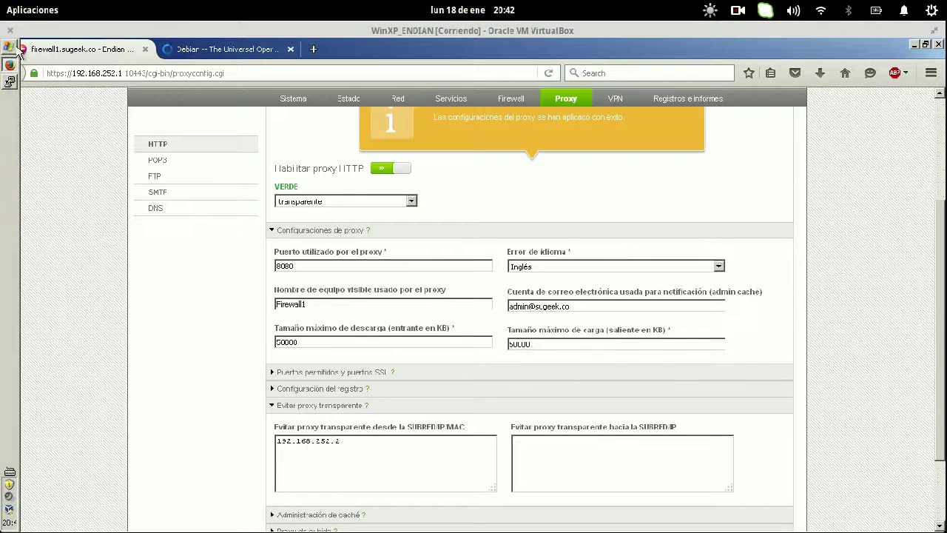
left_click(10, 47)
left_click(65, 188)
type("p")
key("BackSpace")
- Run ipconfig to confirm address 192.168.252.2, check debian.org loaded, and open the Firewall section
type("ipconfig")
key("Return")
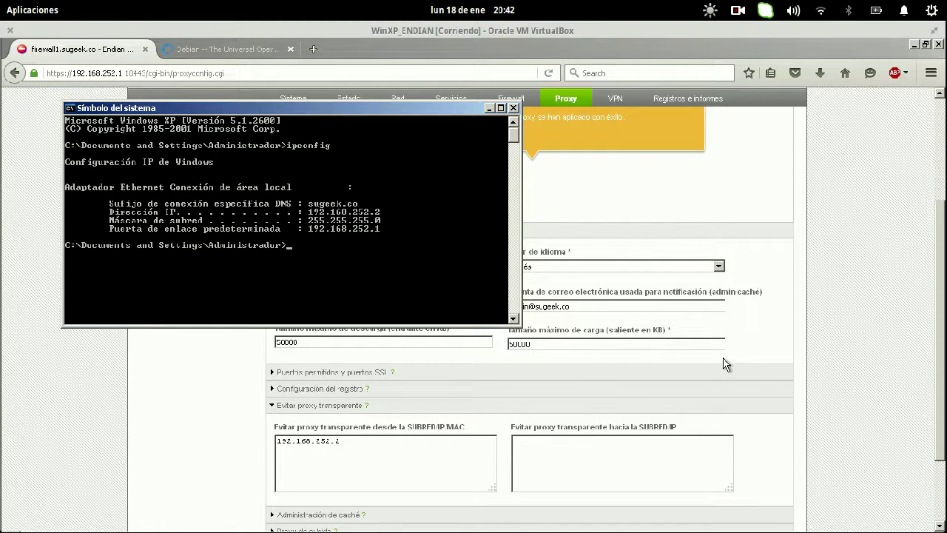
left_click(764, 334)
scroll(764, 334, "up", 3)
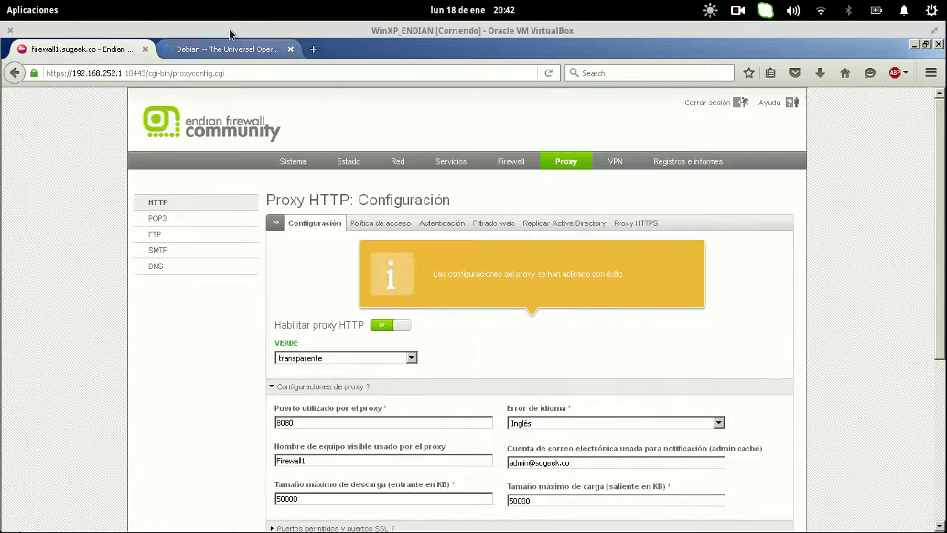
left_click(235, 50)
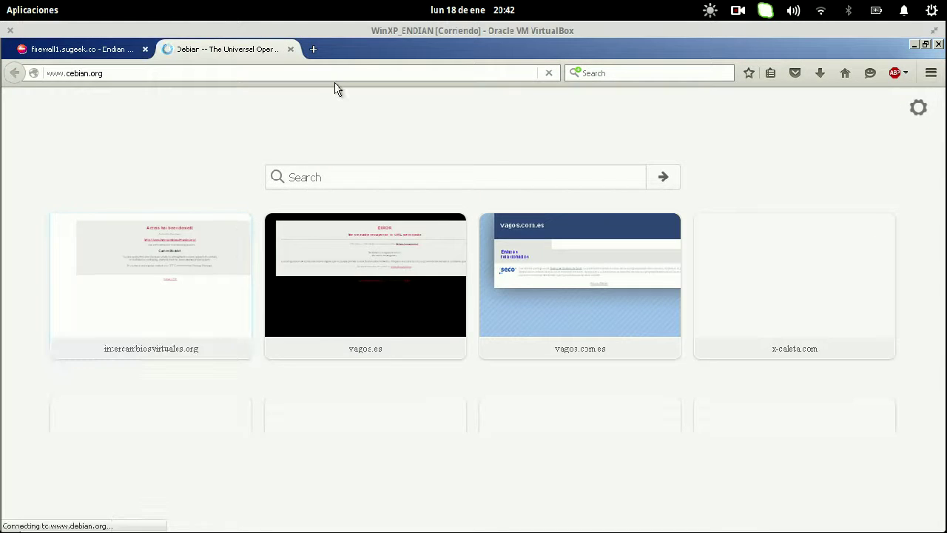
left_click(54, 48)
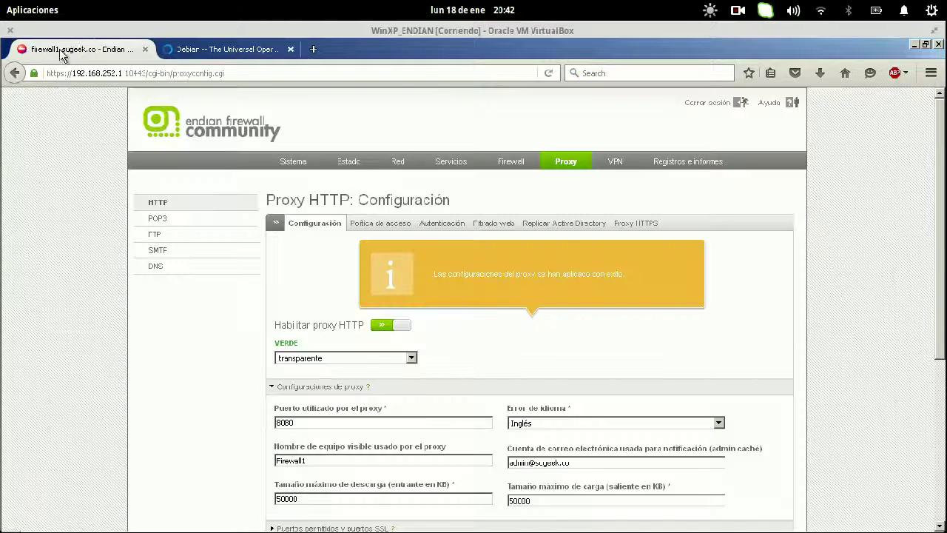
left_click(520, 167)
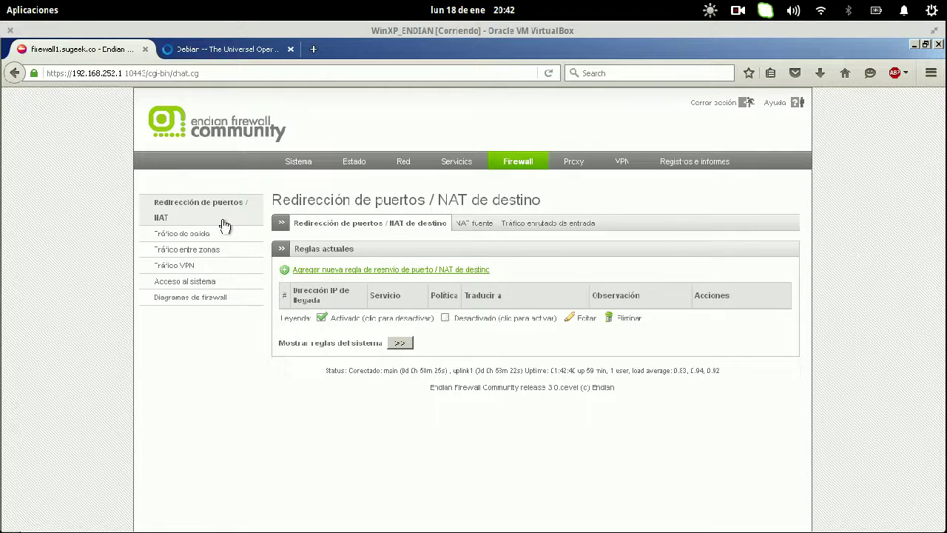
- Enable outgoing firewall rule 4, Allow HTTPS (TCP/443), and apply the firewall rules
left_click(220, 232)
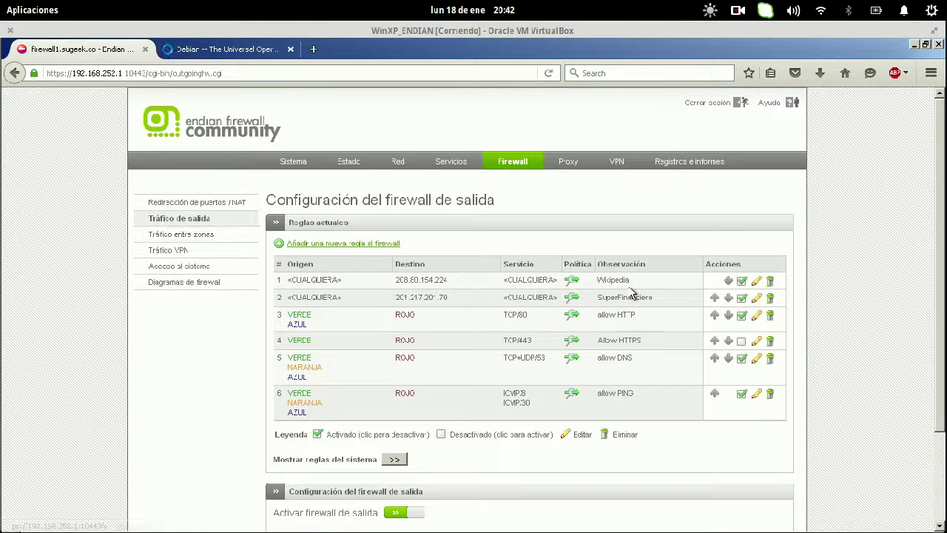
left_click(741, 341)
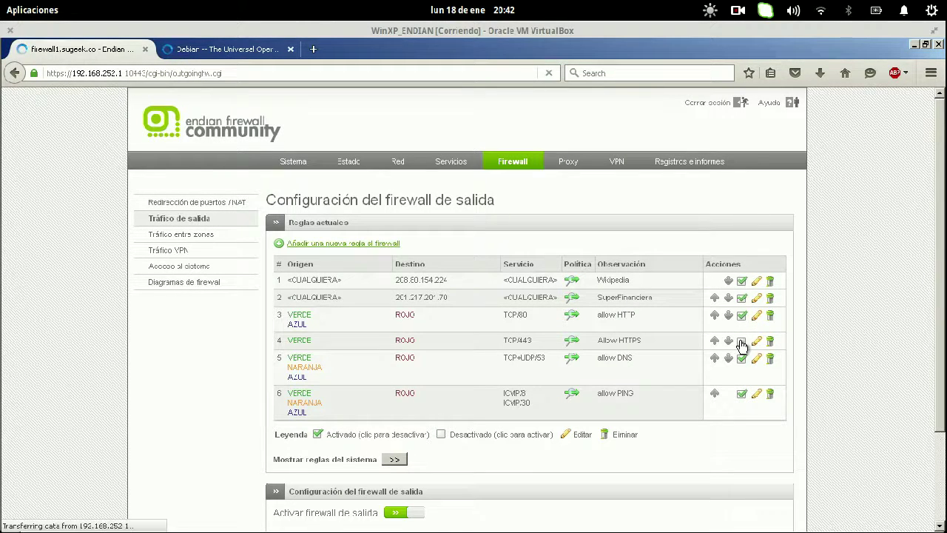
left_click(399, 263)
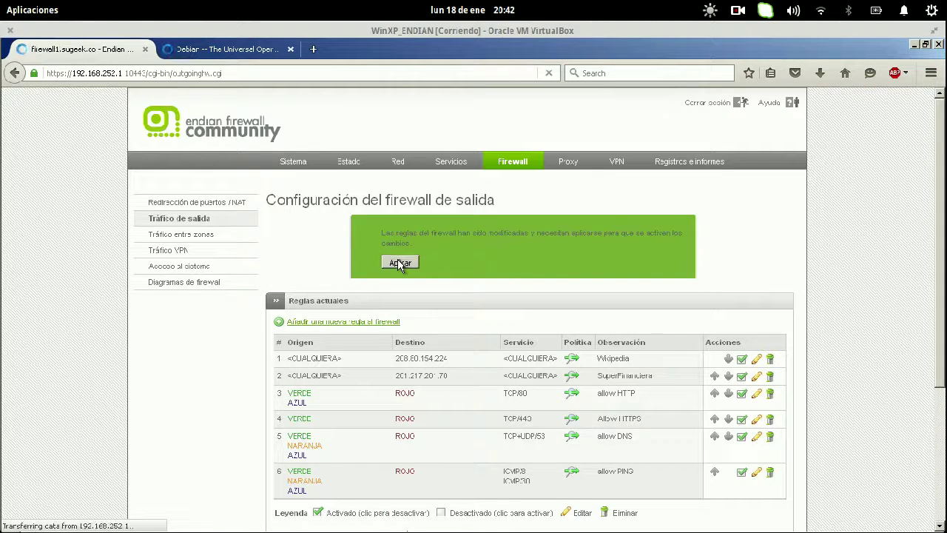
left_click(228, 49)
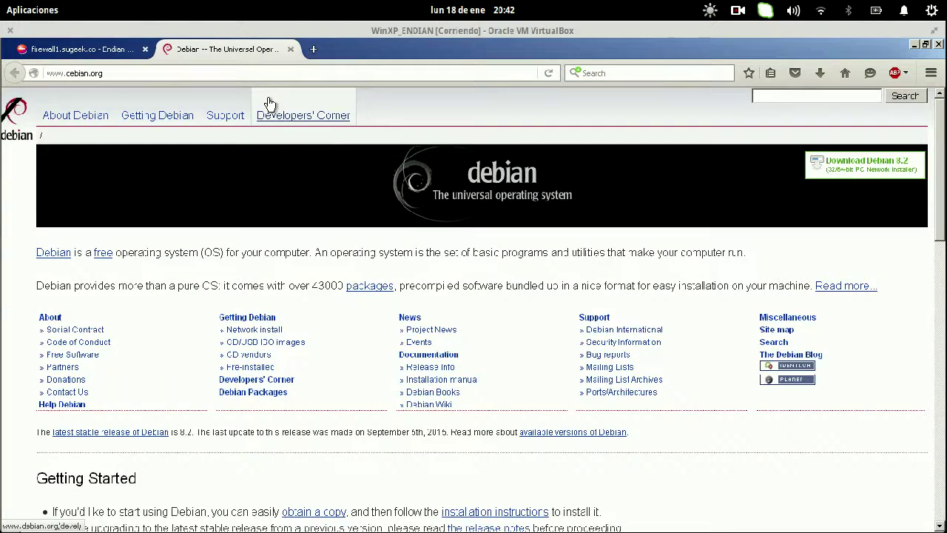
- Start downloading debian-8.2.0-amd64-kde-CD-1.iso from the Debian amd64 CD image listing
left_click(274, 342)
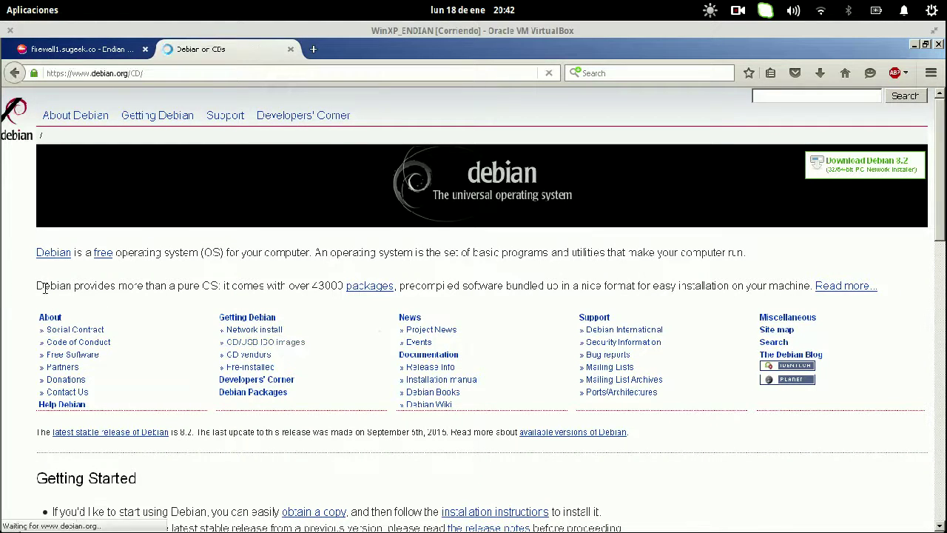
scroll(386, 282, "down", 3)
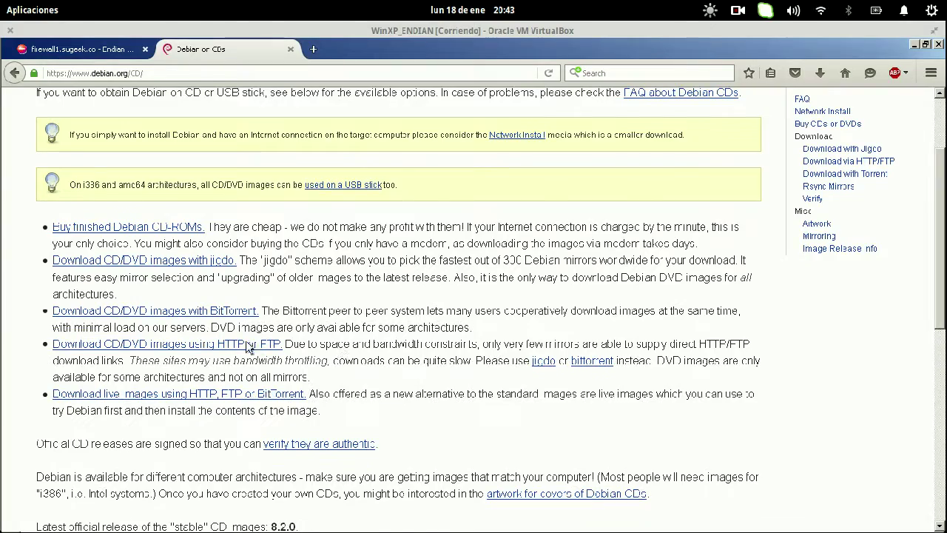
left_click(249, 345)
scroll(200, 422, "down", 5)
scroll(163, 369, "up", 5)
scroll(133, 318, "down", 5)
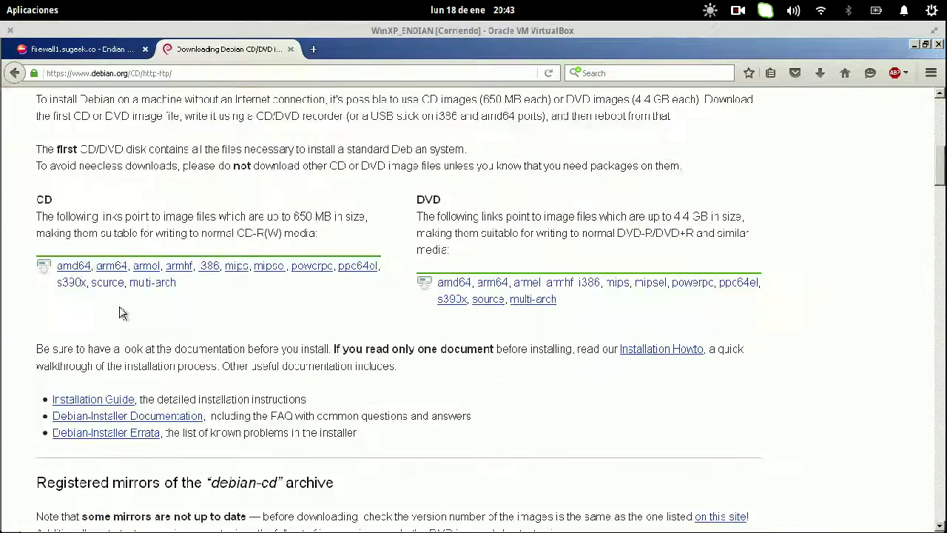
left_click(74, 269)
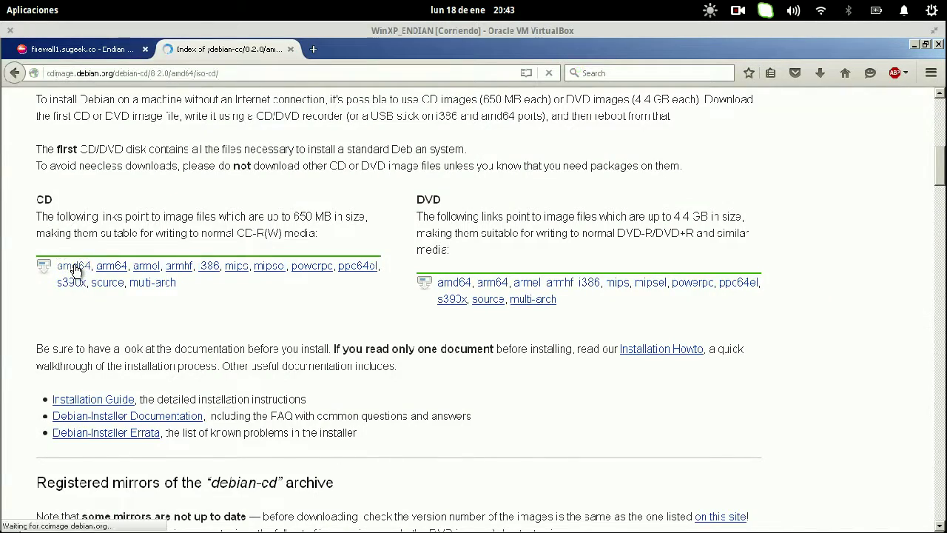
scroll(74, 270, "down", 10)
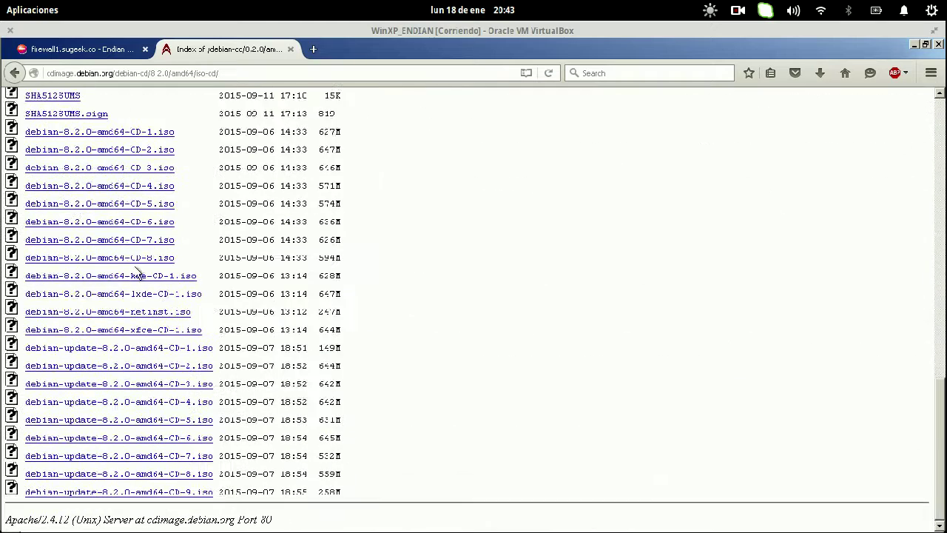
left_click(137, 277)
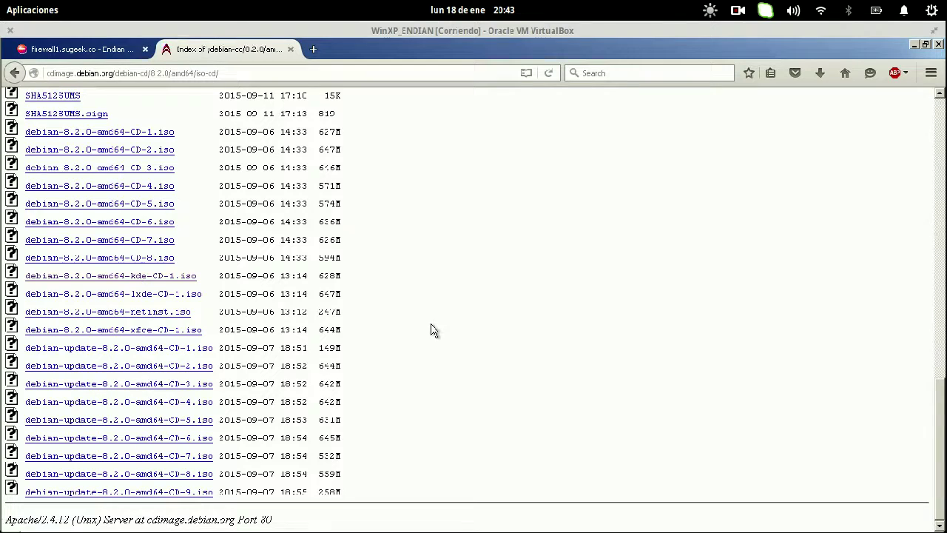
left_click(518, 345)
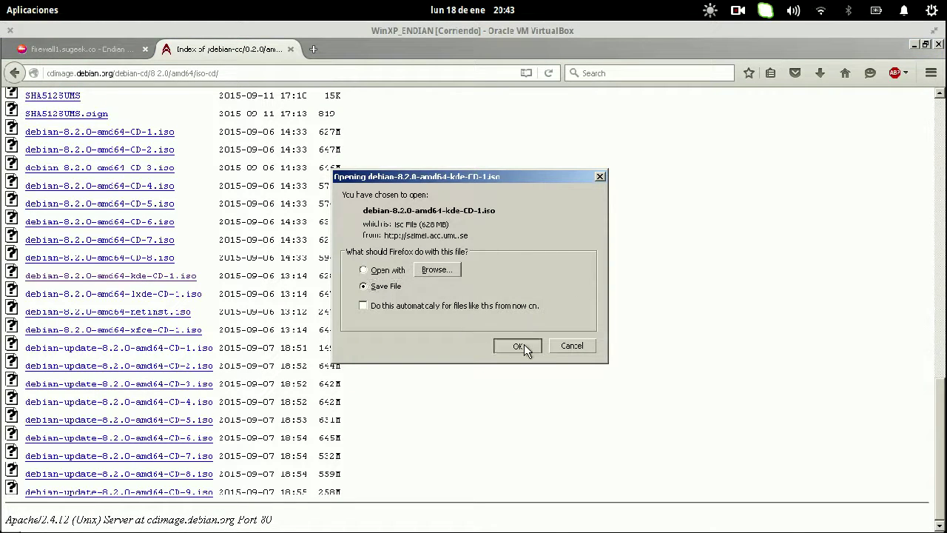
- Cancel the Debian KDE CD-1 ISO download in the downloads list
left_click(820, 74)
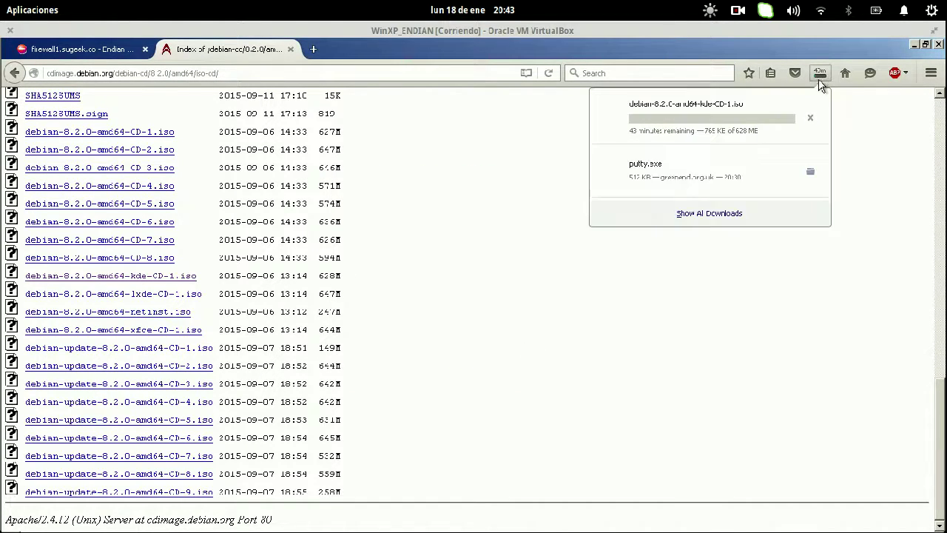
left_click(810, 118)
left_click(422, 70)
- Load xxx.com to confirm the Spanish access-denied page, then close that tab
left_click(422, 71)
type("xxx")
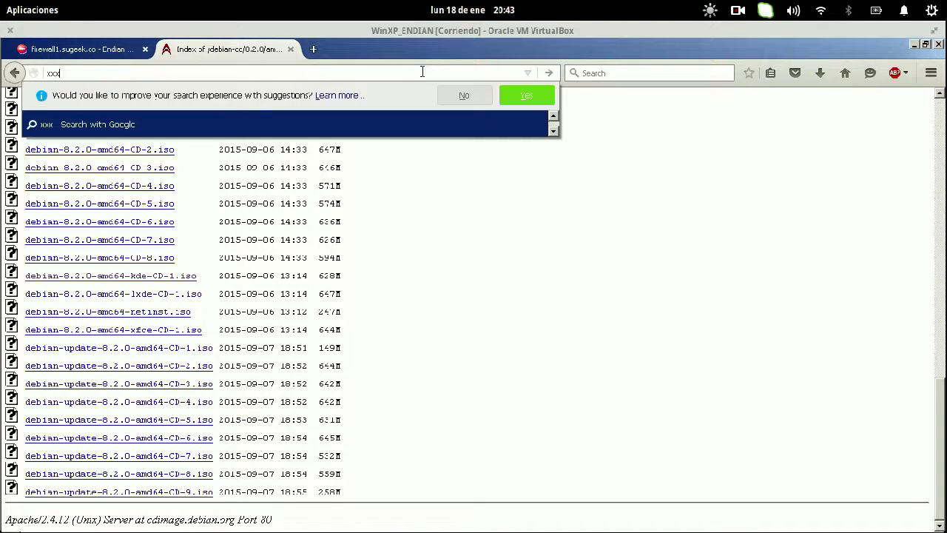
type(".com")
key("Return")
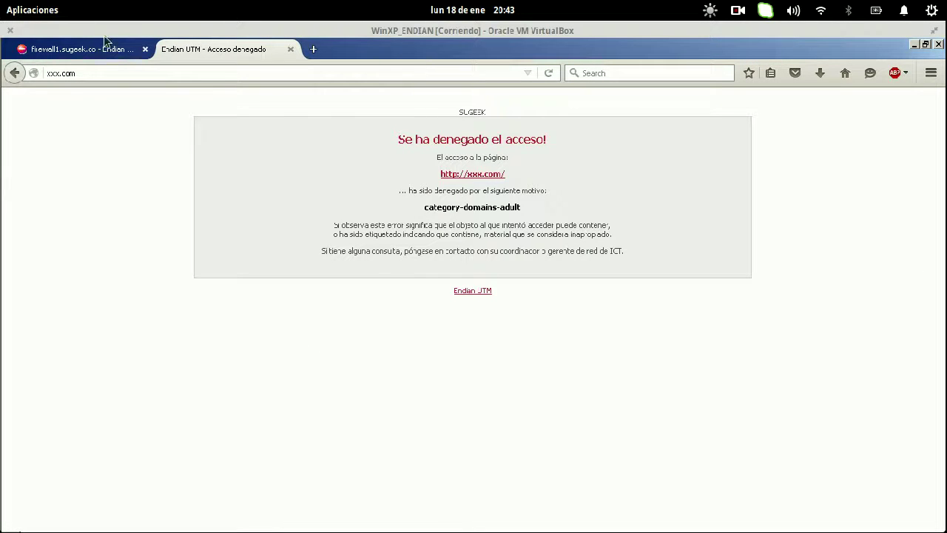
left_click(256, 77)
left_click(290, 49)
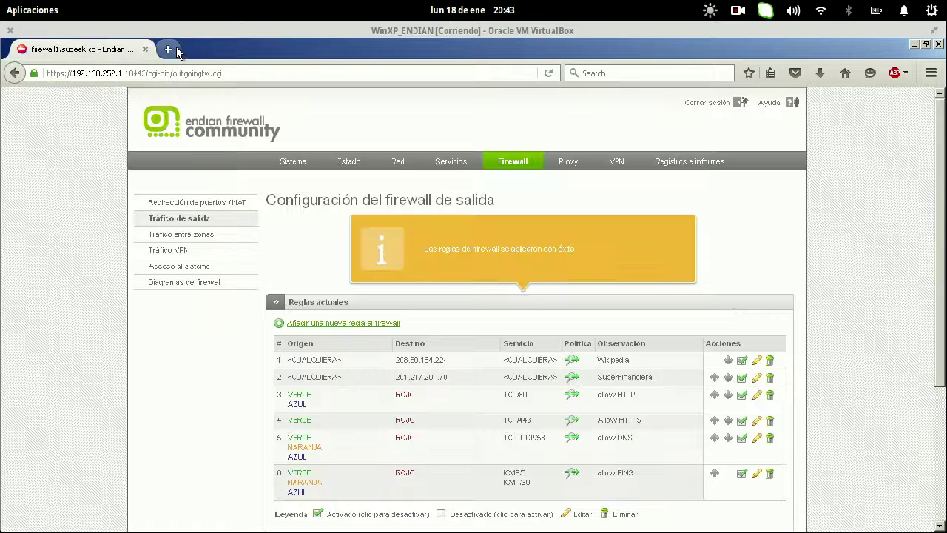
- Load taringa.net in a new browser tab
left_click(176, 49)
type("taringa.com/")
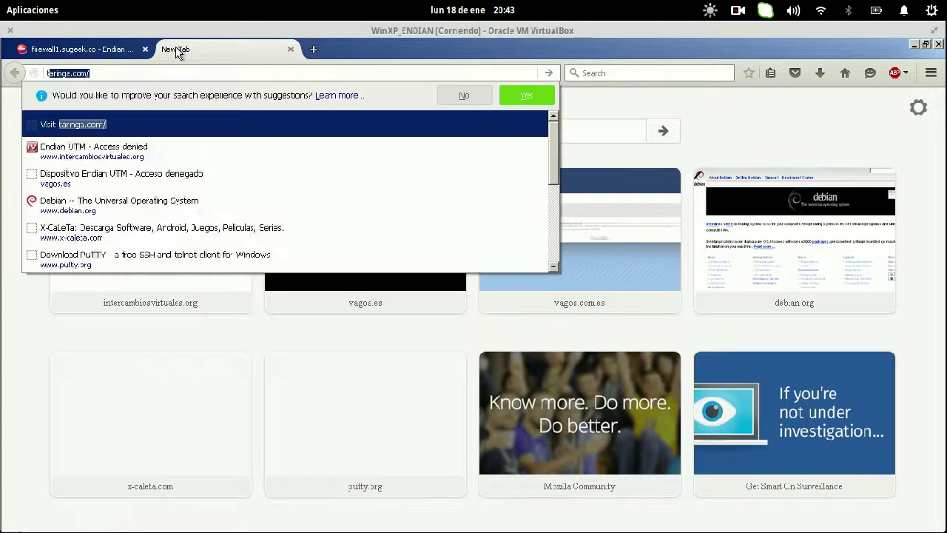
key("Return")
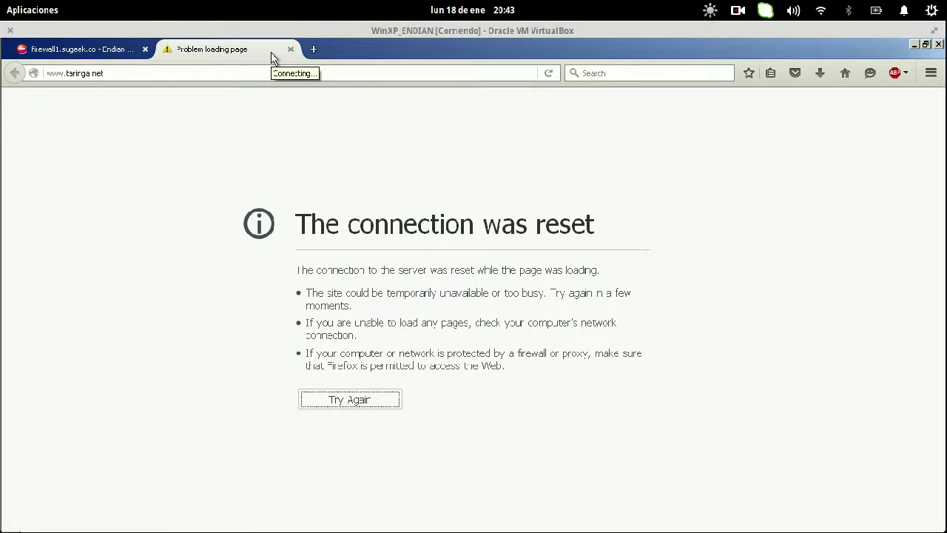
- Save the HTTP proxy settings with 192.168.252.2 in the transparent-proxy bypass list
left_click(108, 47)
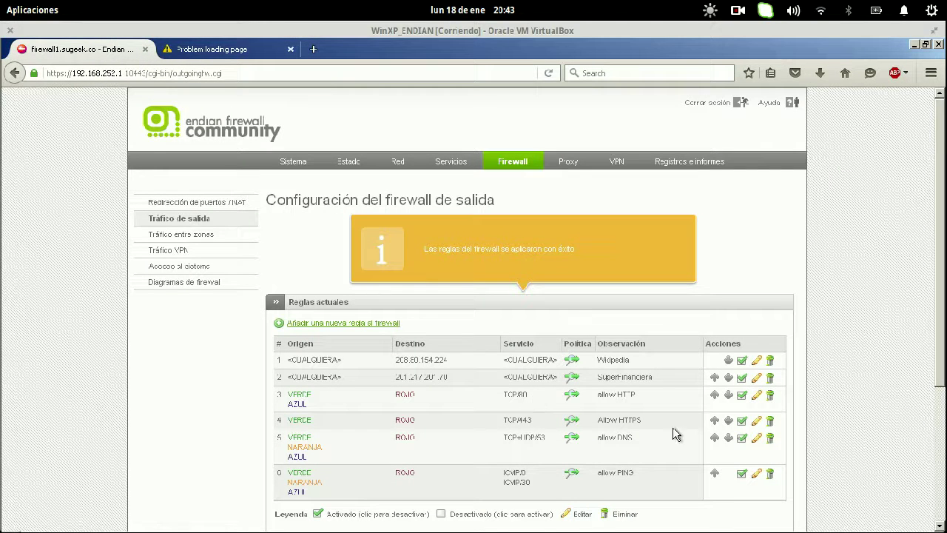
left_click_drag(648, 421, 598, 419)
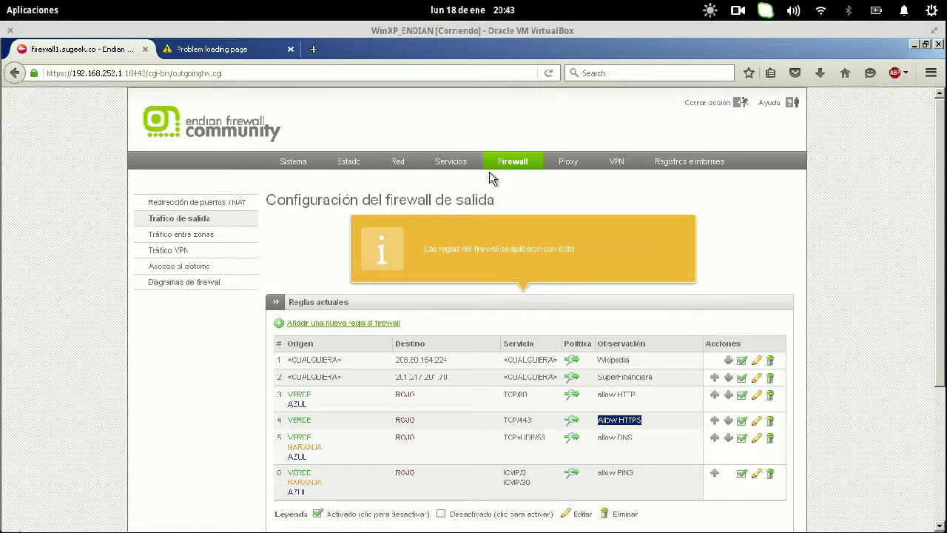
left_click(560, 162)
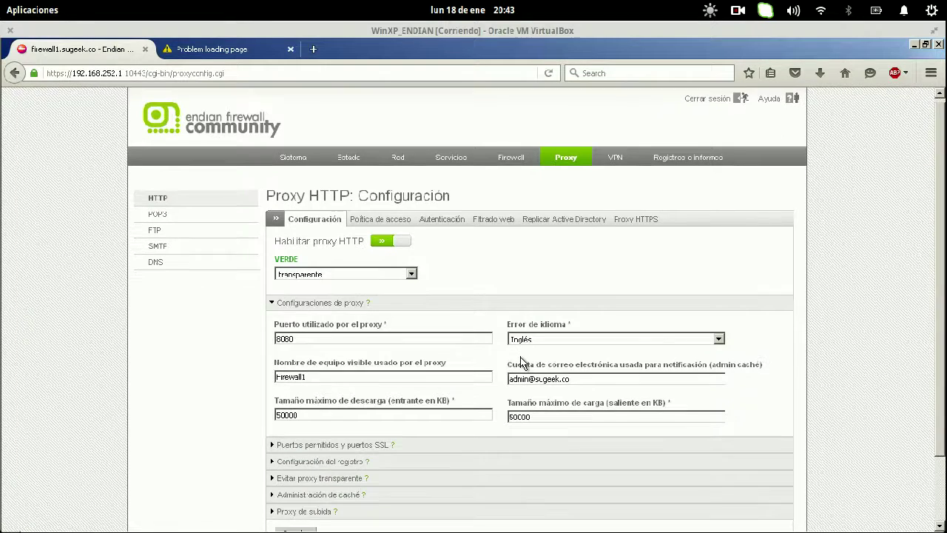
scroll(520, 356, "down", 2)
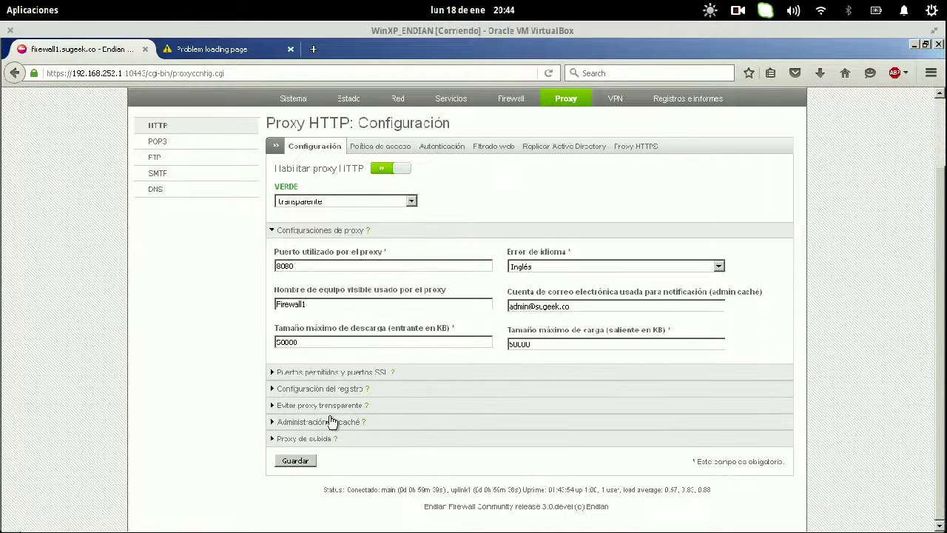
left_click(329, 407)
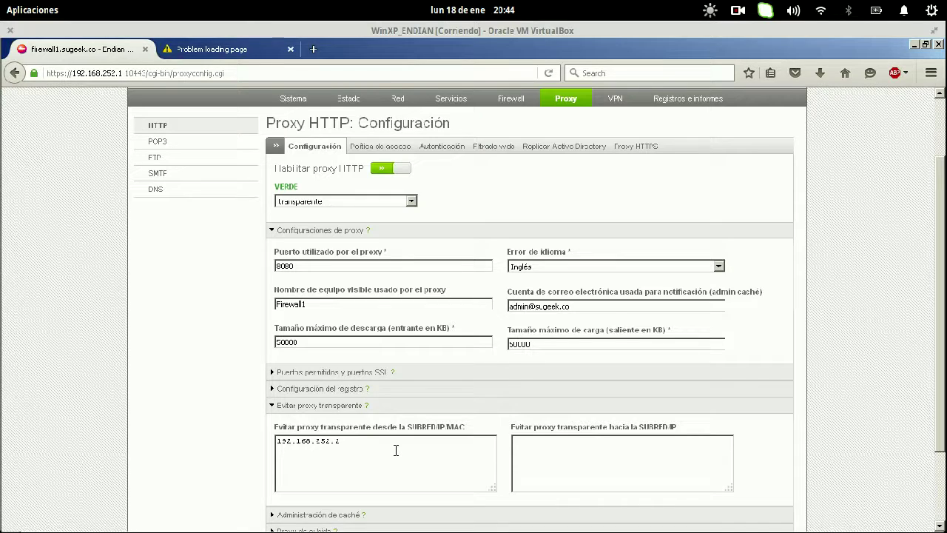
scroll(395, 449, "down", 2)
left_click(295, 461)
left_click(295, 461)
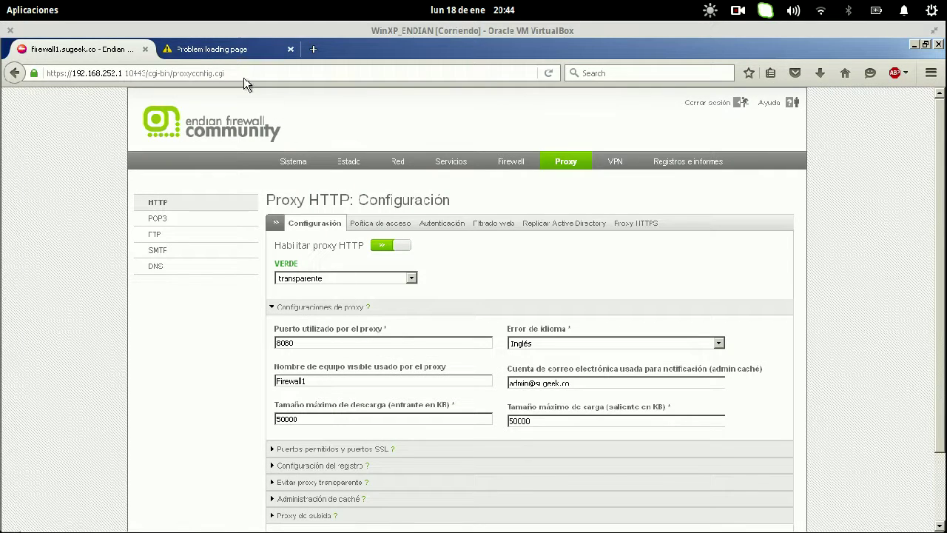
- Reload taringa.net in its tab, which still shows 'The connection was reset'
left_click(221, 50)
key("Return")
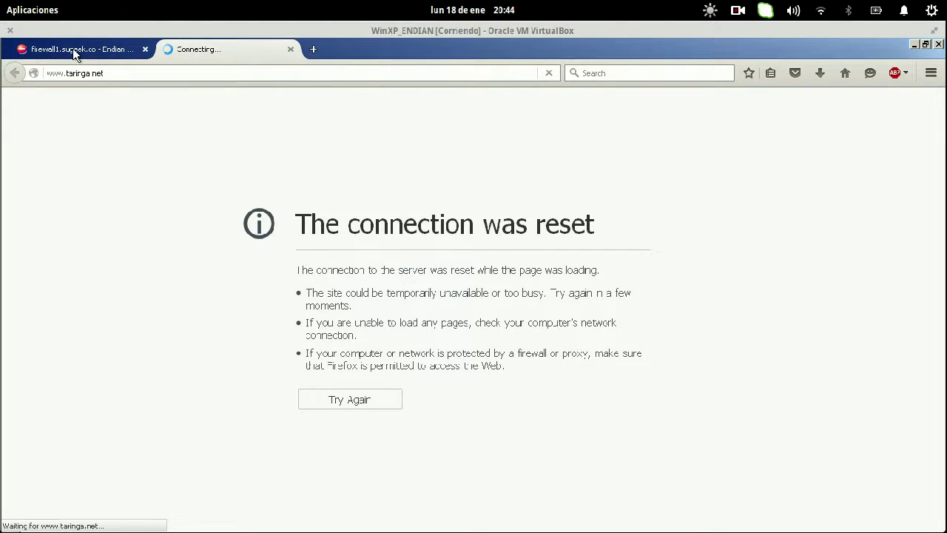
key("super")
- Check the slide requiring 192.168.252.2 stay unfiltered, then return to the VM's failed Taringa tab
left_click(347, 311)
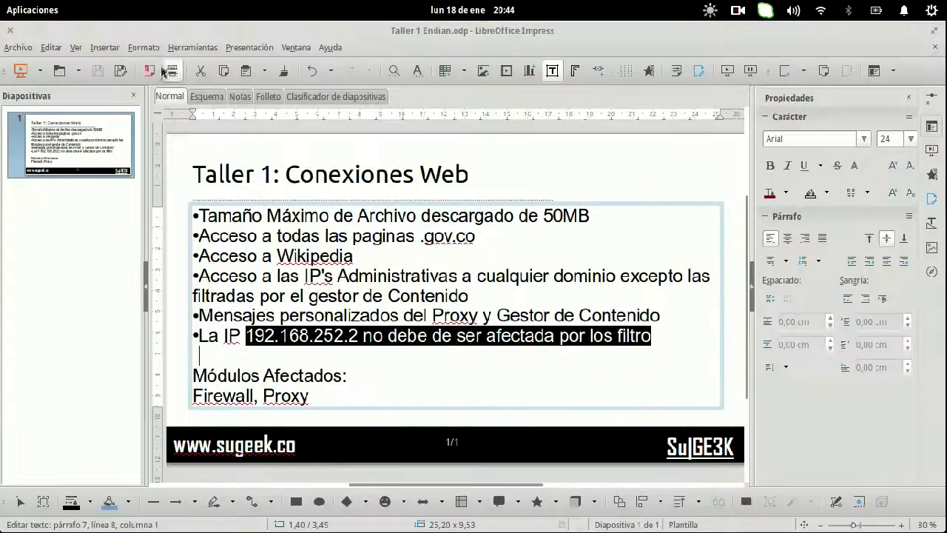
key("super")
left_click(175, 144)
left_click(239, 49)
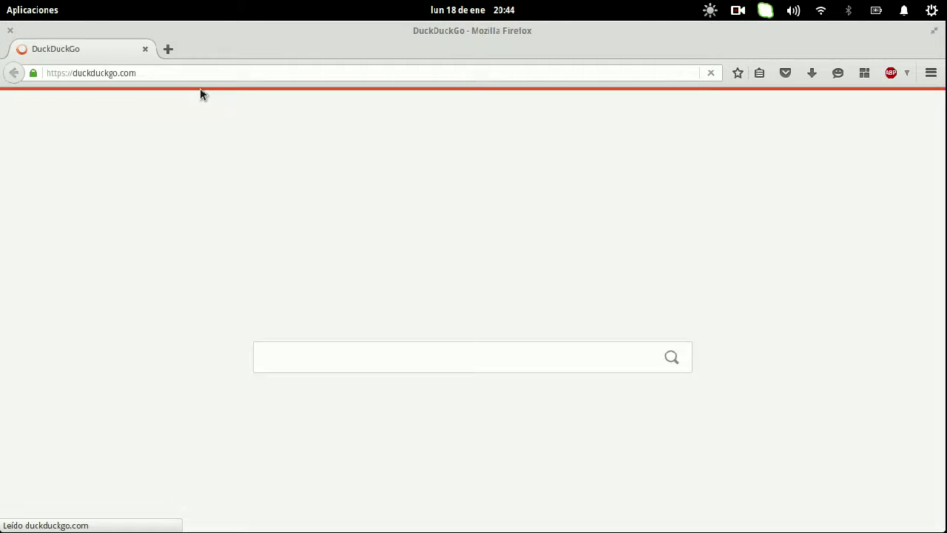
- Load taringa.net in host Firefox, then reload it in the virtual machine's Taringa tab
type("tarin")
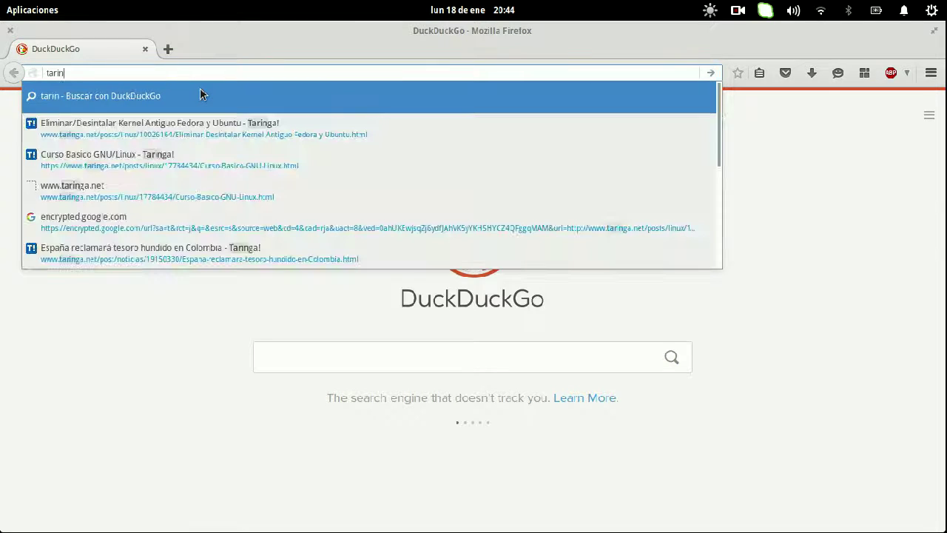
type("ga.net")
key("Return")
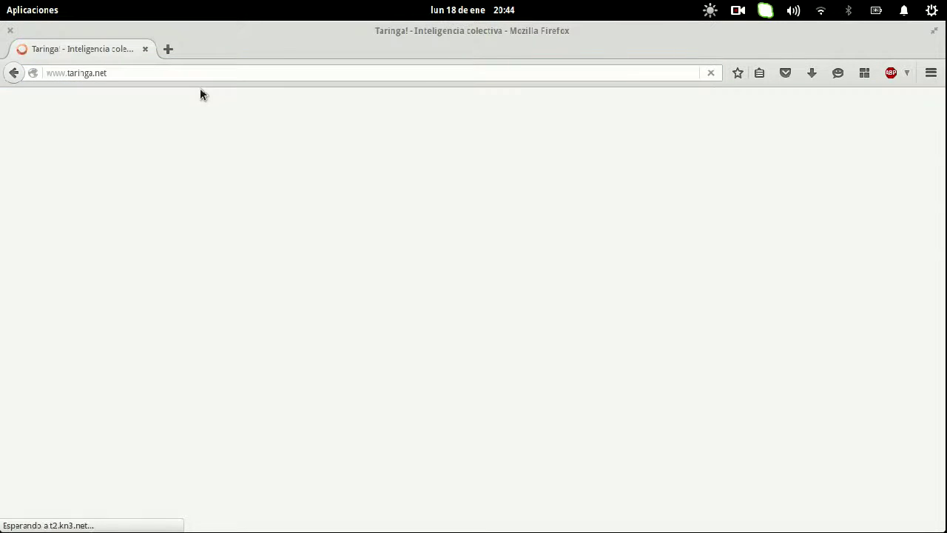
key("alt+Tab")
key("ctrl+l")
key("Return")
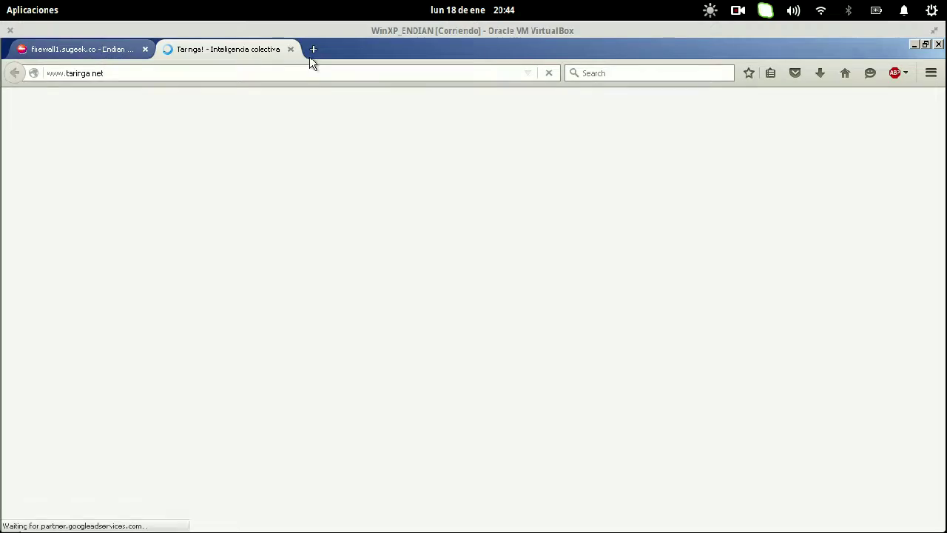
key("super+s")
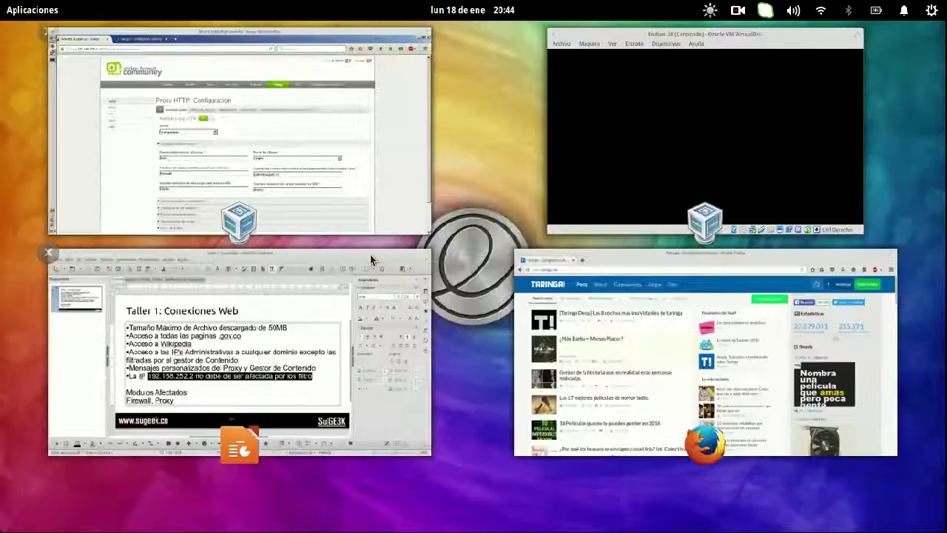
left_click(341, 299)
left_click(393, 360)
key("super+s")
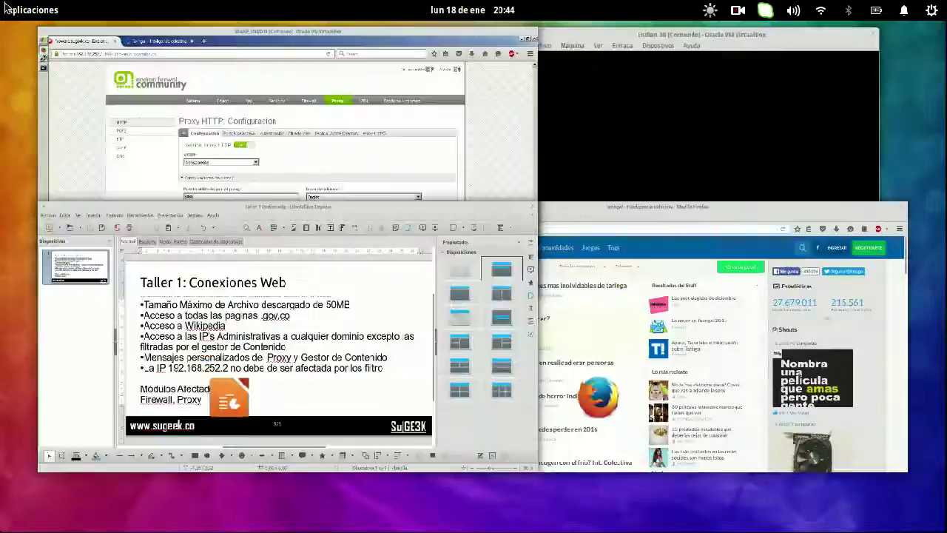
left_click(183, 117)
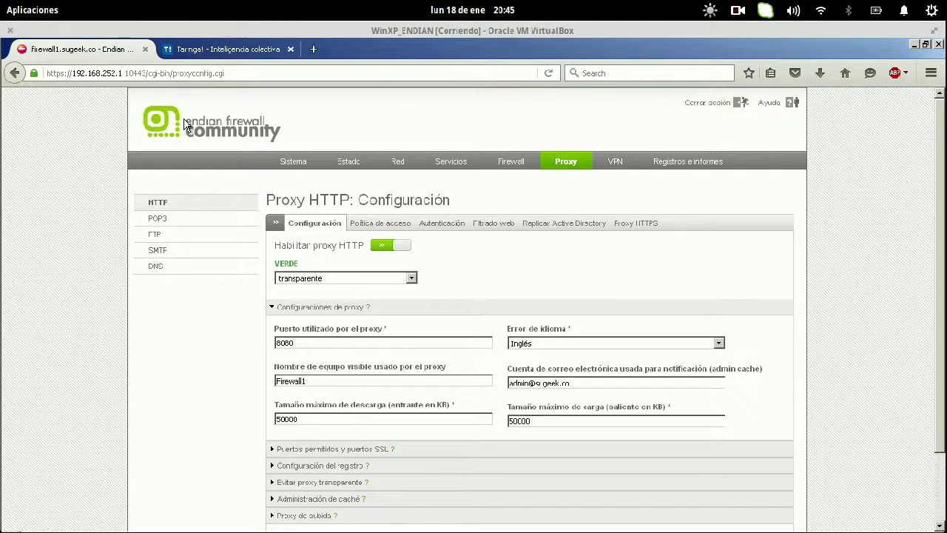
key("super")
left_click(223, 49)
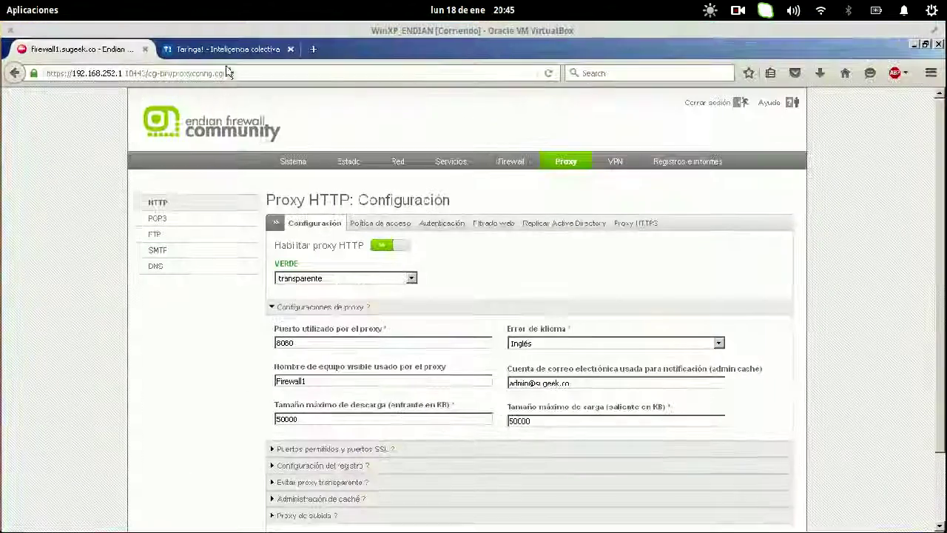
left_click(222, 49)
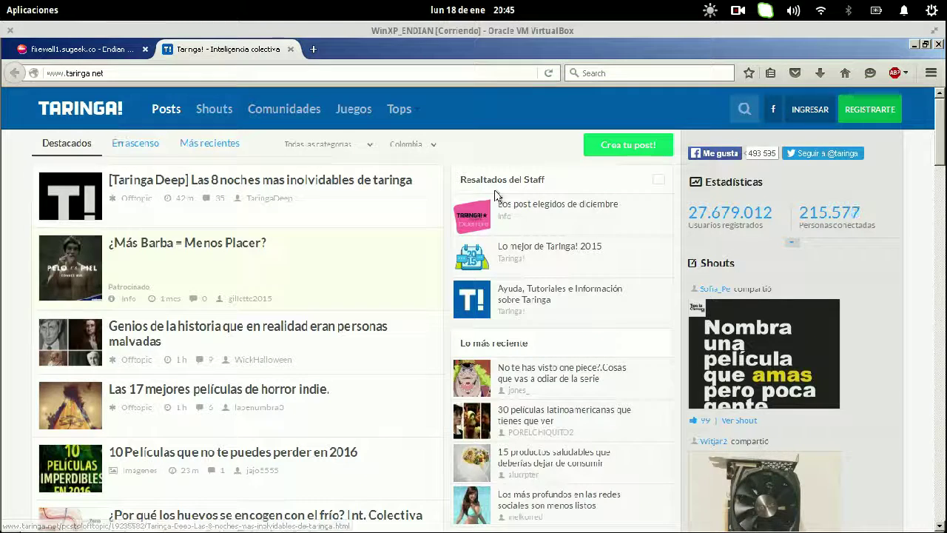